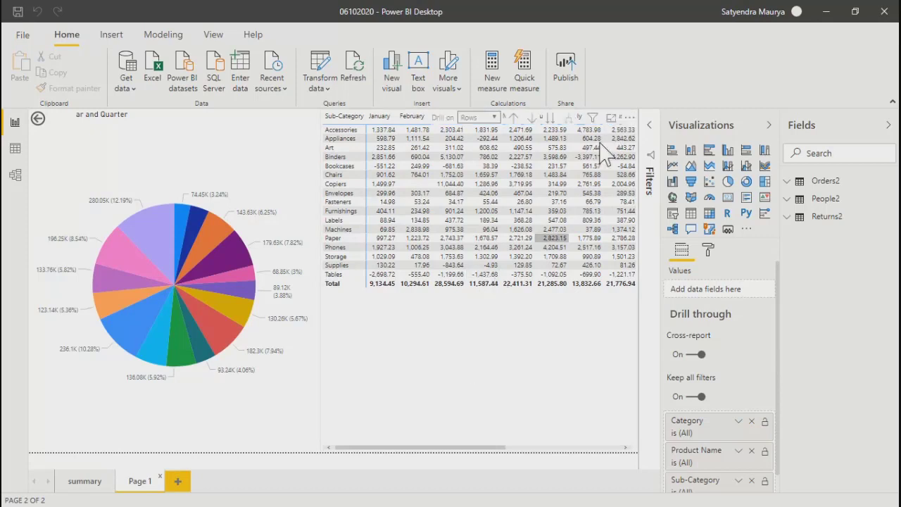
Step: Add a new report page and build a table visual with Segment, Region, City, Sales and Profit from Orders2
click(178, 481)
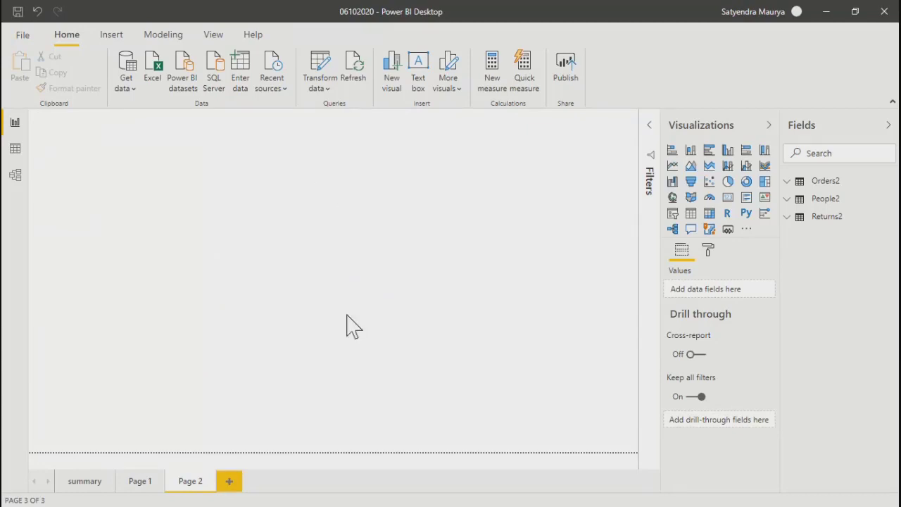
click(693, 217)
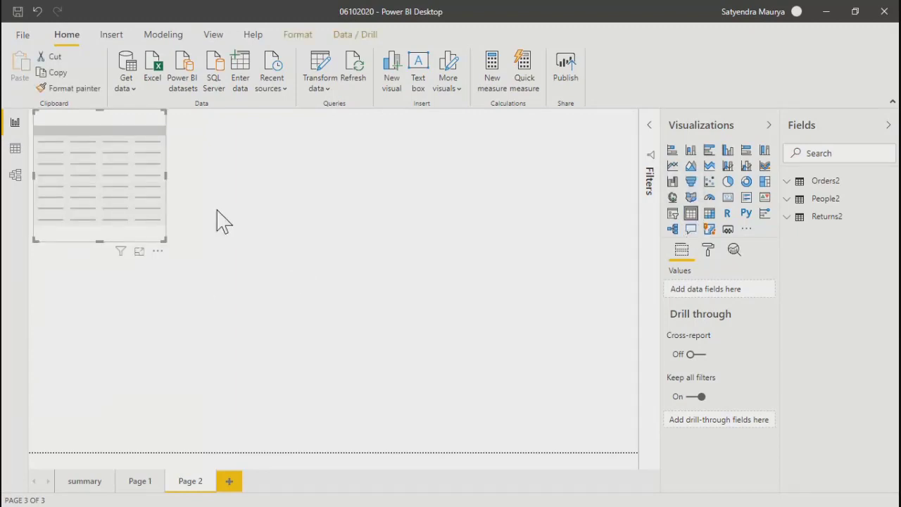
click(793, 184)
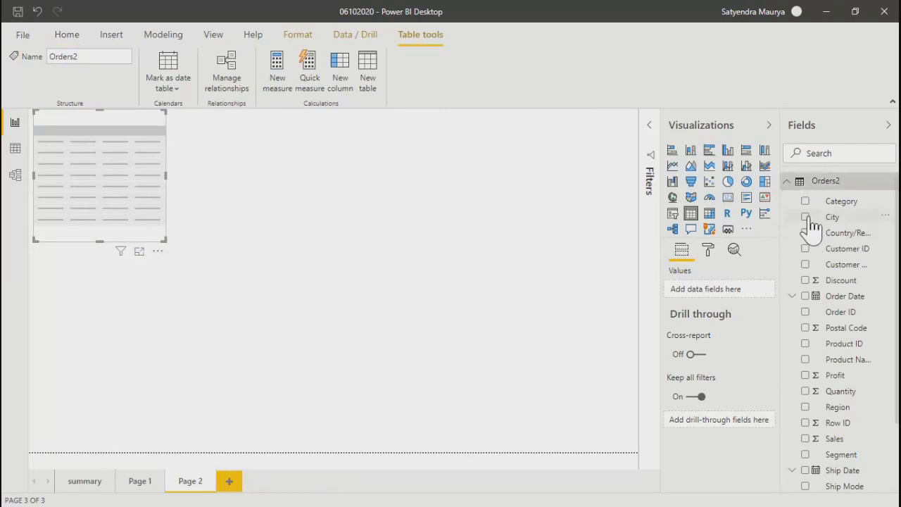
click(806, 455)
click(806, 408)
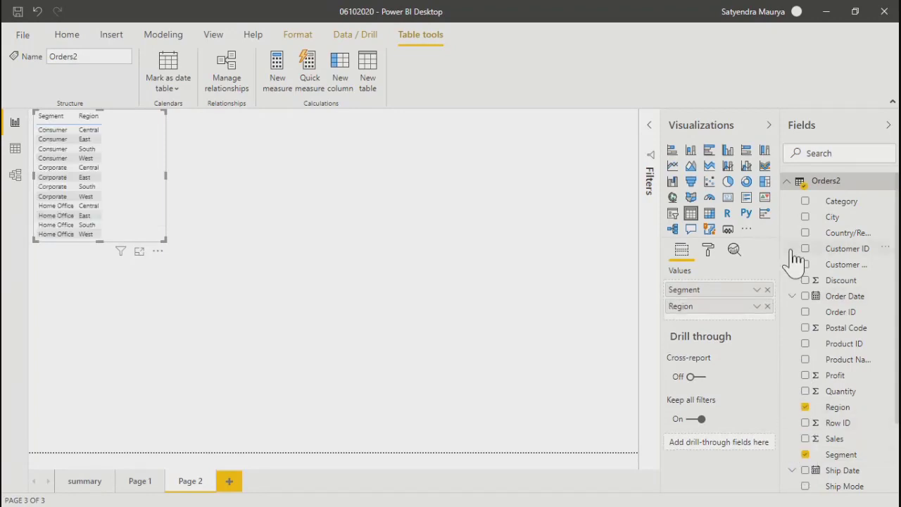
click(806, 217)
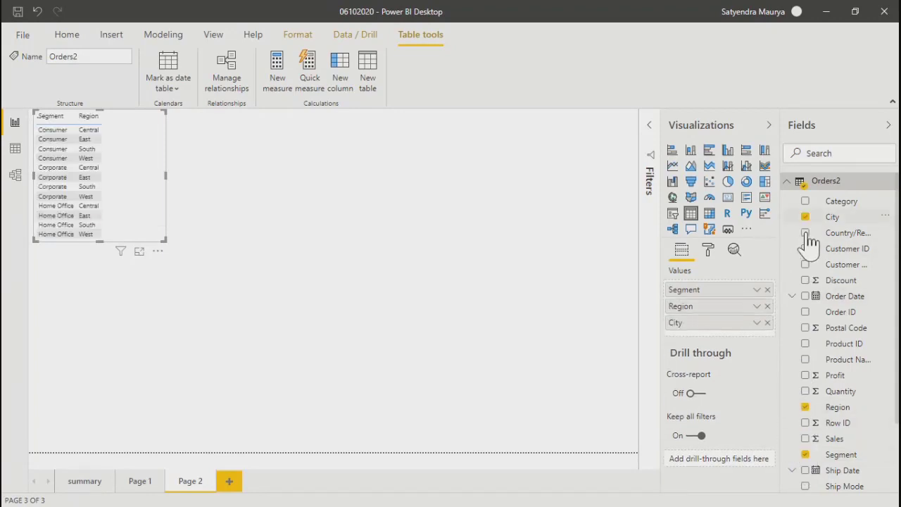
click(805, 439)
click(805, 377)
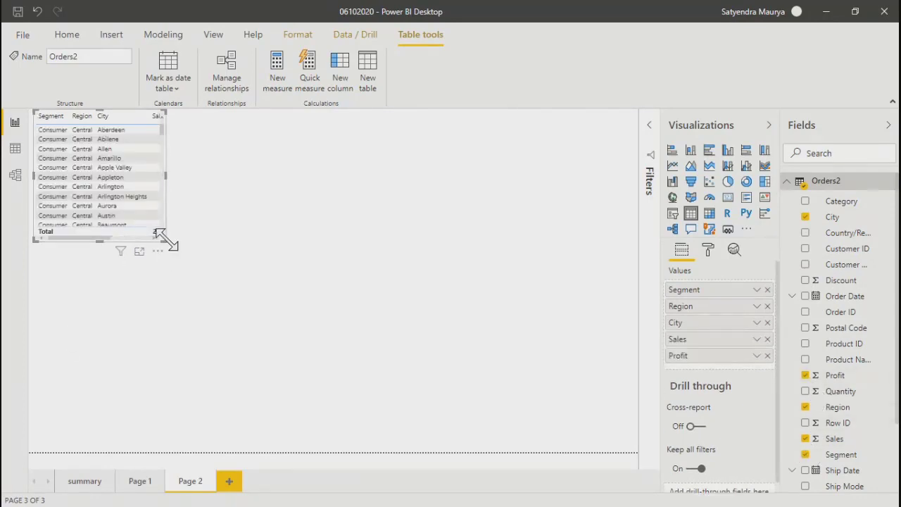
Step: Enlarge the table visual to cover most of the page's height and open it in focus mode
drag(167, 241, 443, 428)
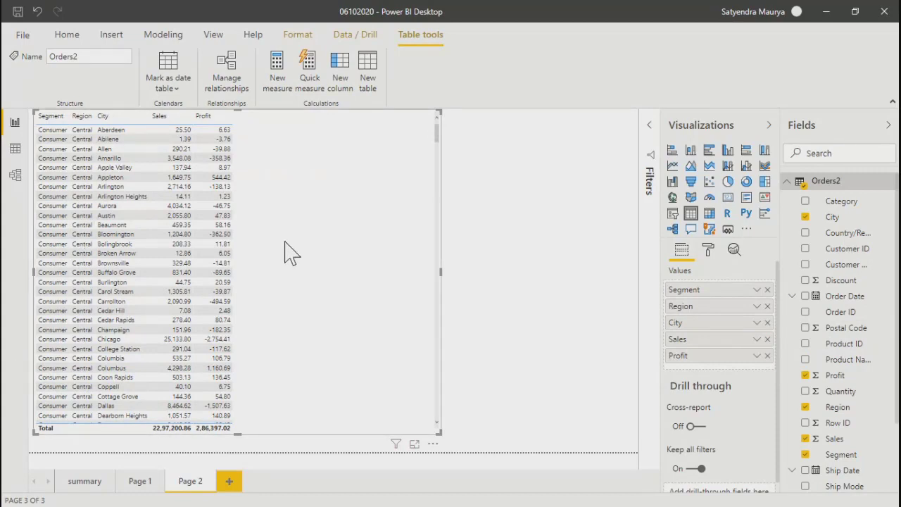
click(414, 446)
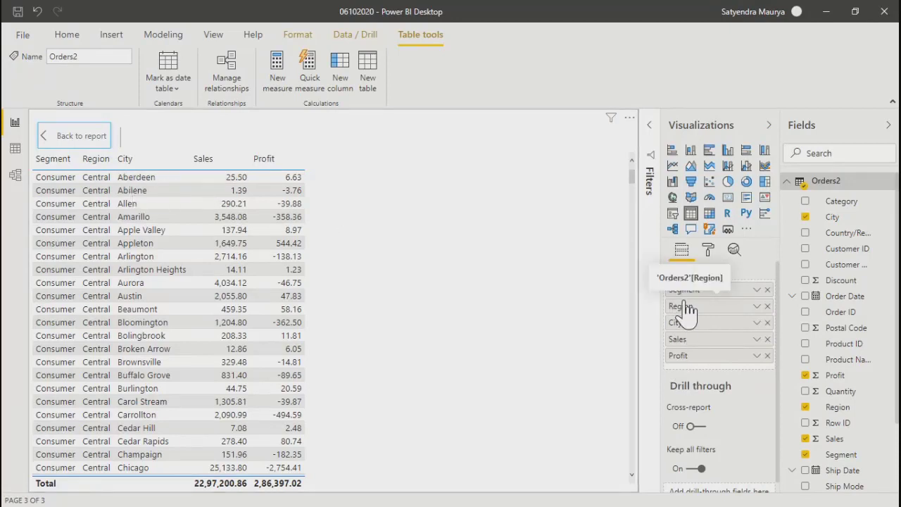
Step: Examine the summarization options of the Segment and Sales fields, the table's rows and the drill-through settings
click(719, 290)
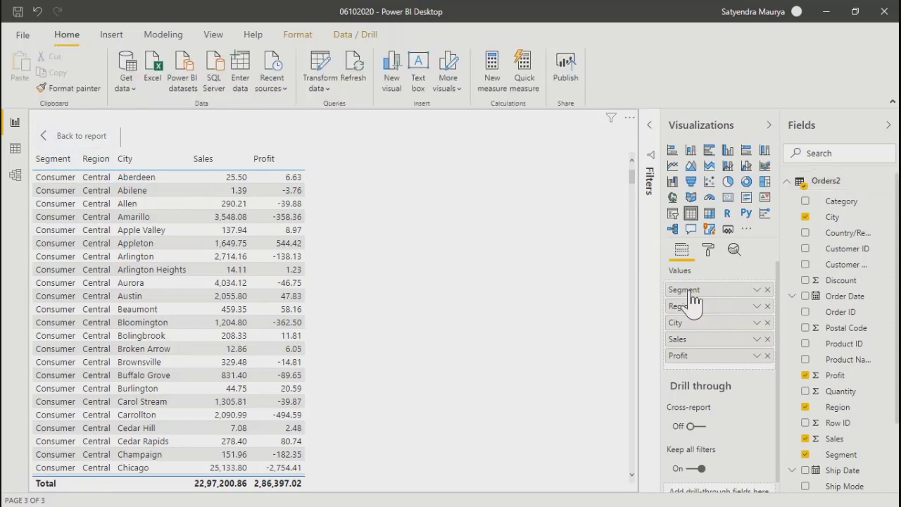
click(757, 289)
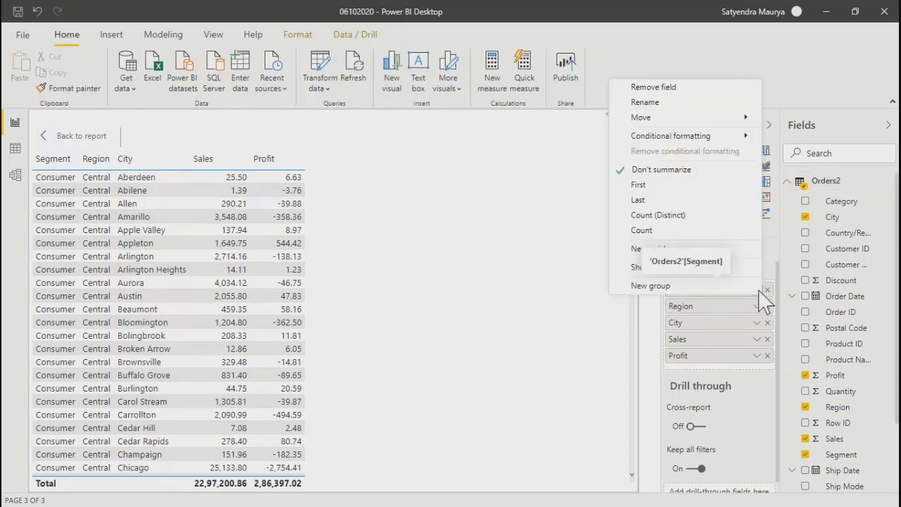
click(748, 392)
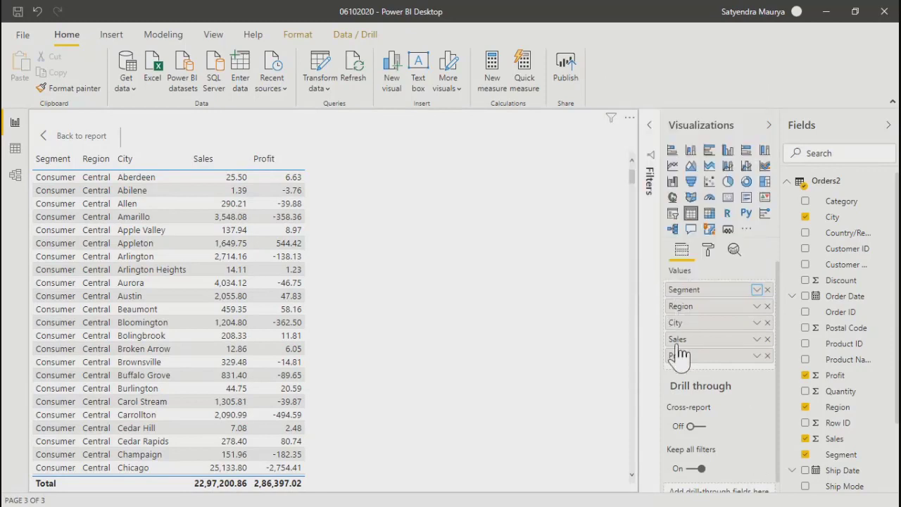
click(758, 341)
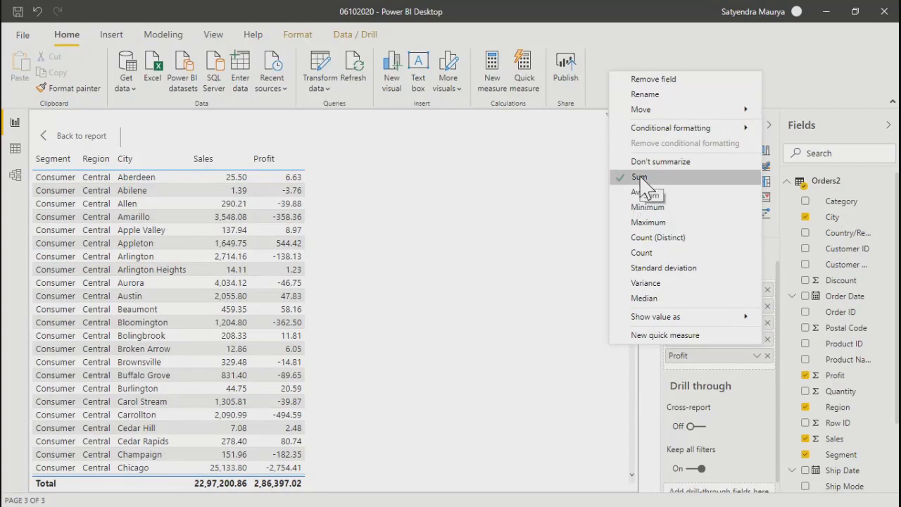
click(599, 378)
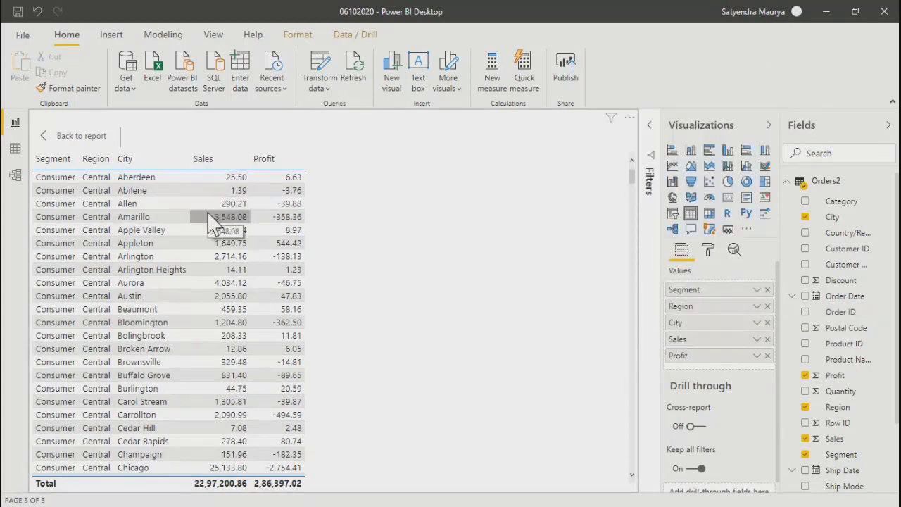
click(757, 340)
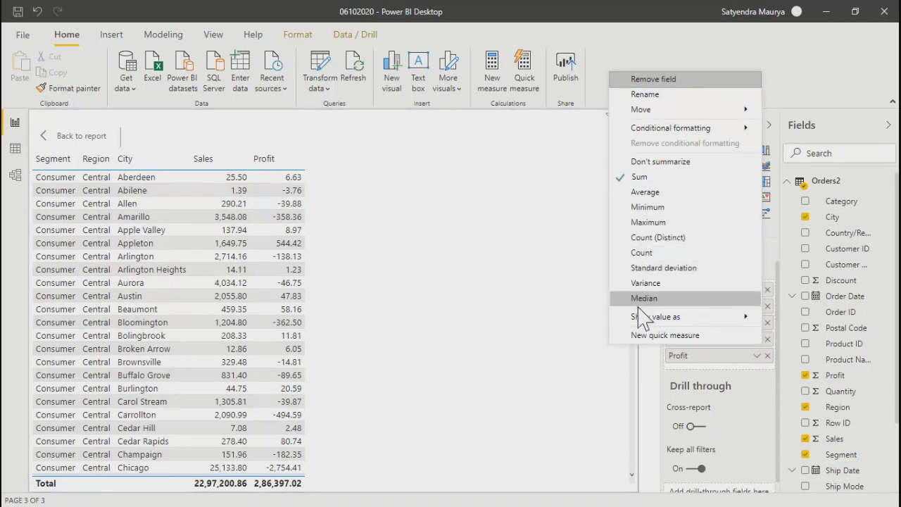
click(658, 386)
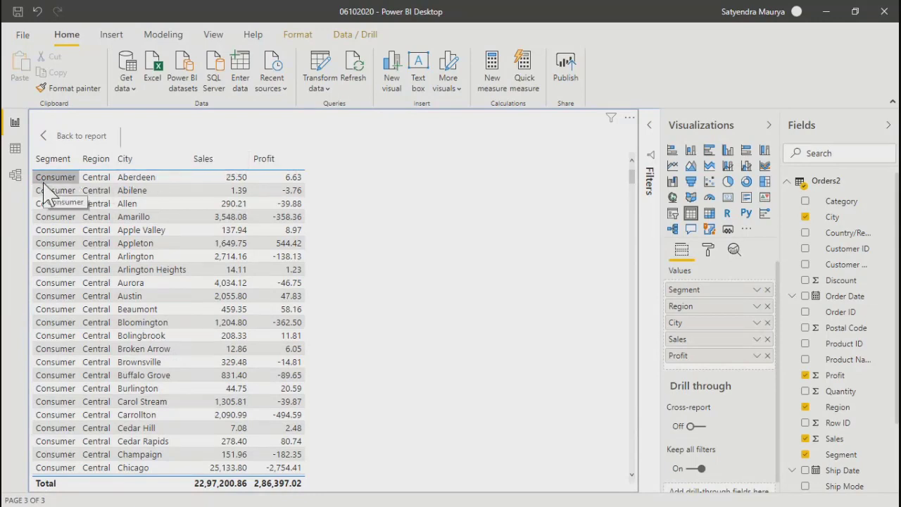
scroll(147, 425, down, 5)
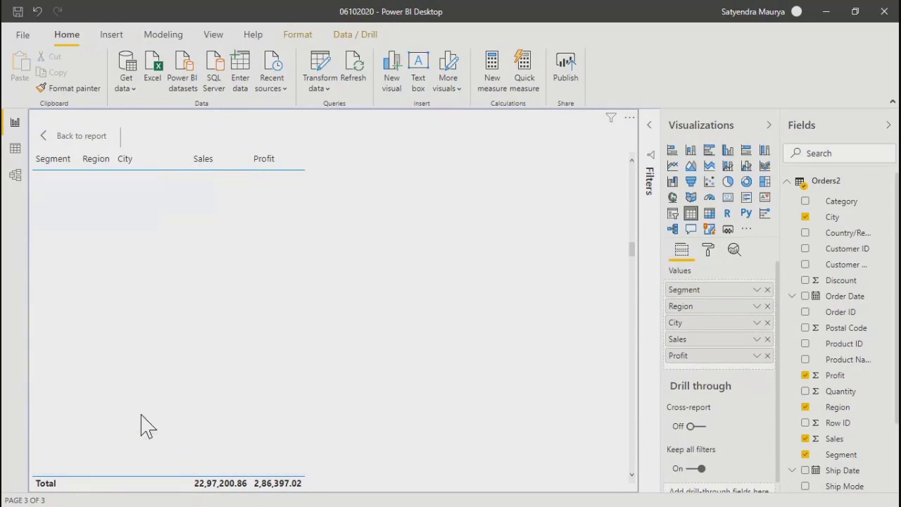
scroll(146, 425, up, 5)
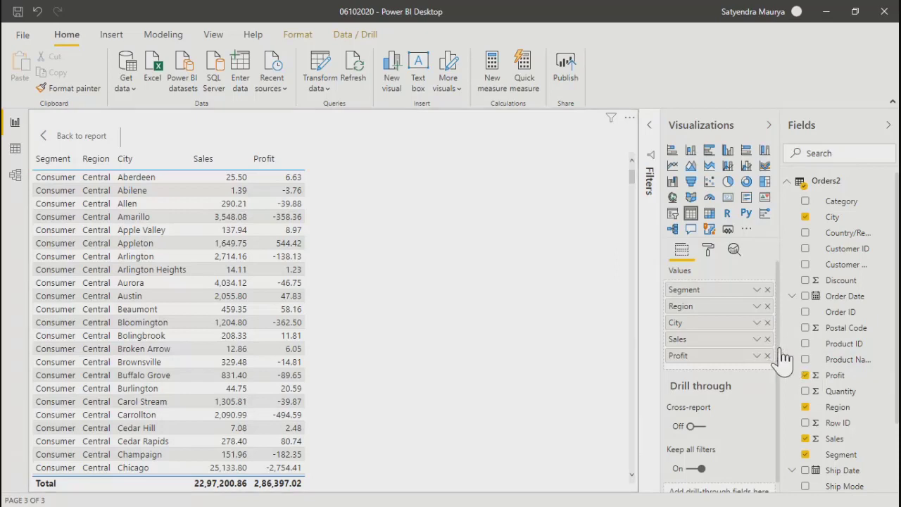
scroll(781, 394, down, 1)
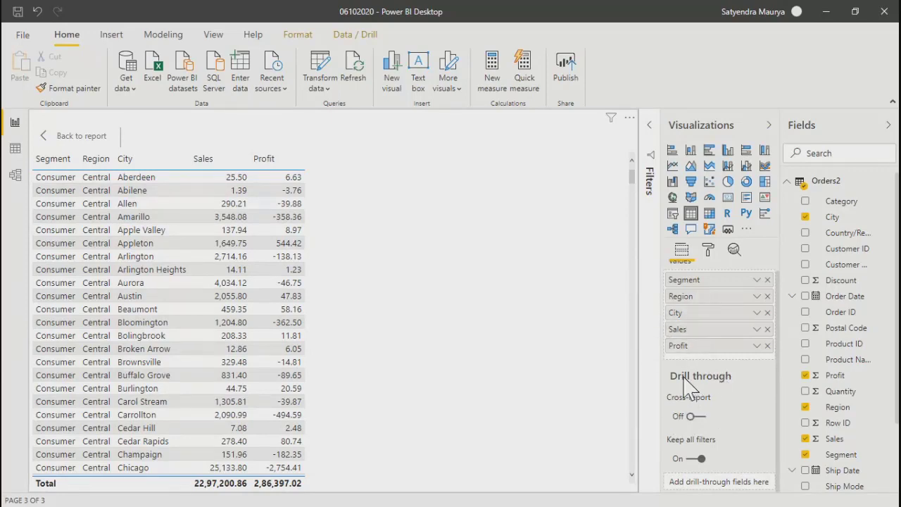
mouse_move(689, 387)
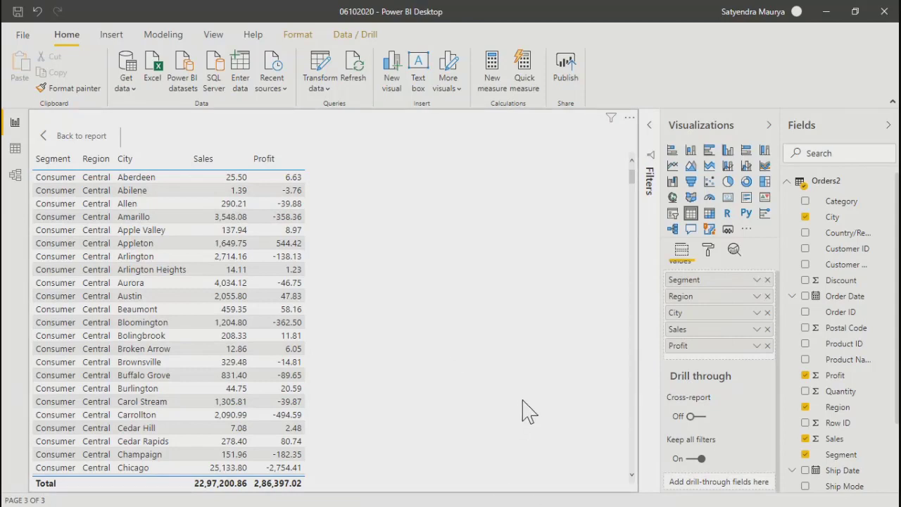
Step: Switch to the AnyMeeting browser window to check the session, and minimize it to return to Power BI Desktop
key(alt+Tab)
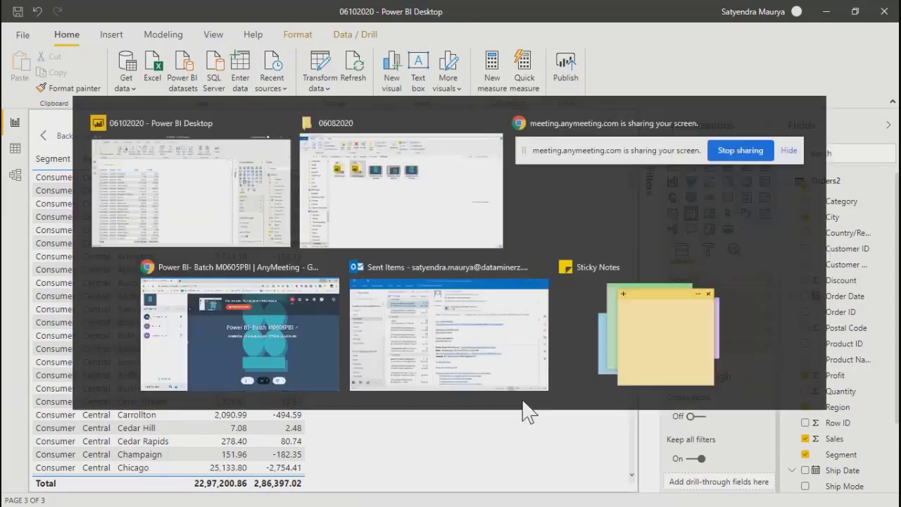
key(alt+Tab)
key(alt+Tab)
key(alt+Tab)
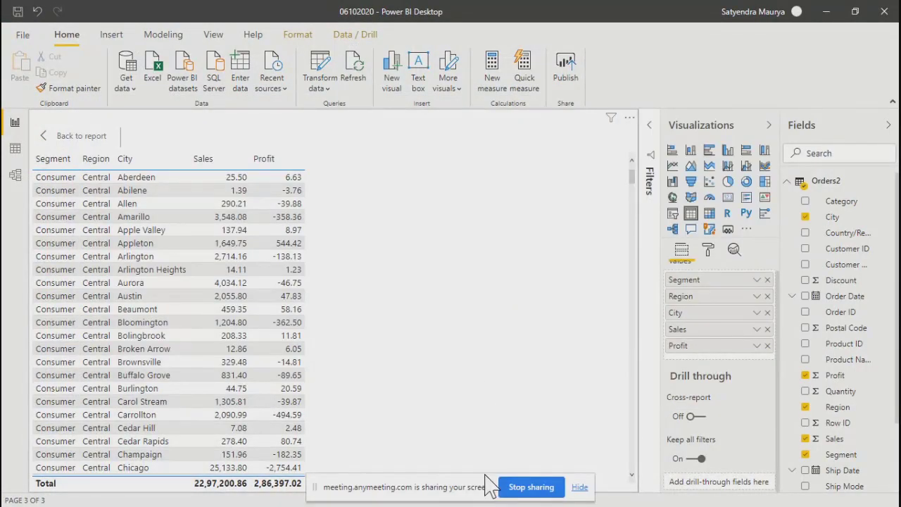
key(alt+Tab)
key(alt+Tab)
key(alt+Tab)
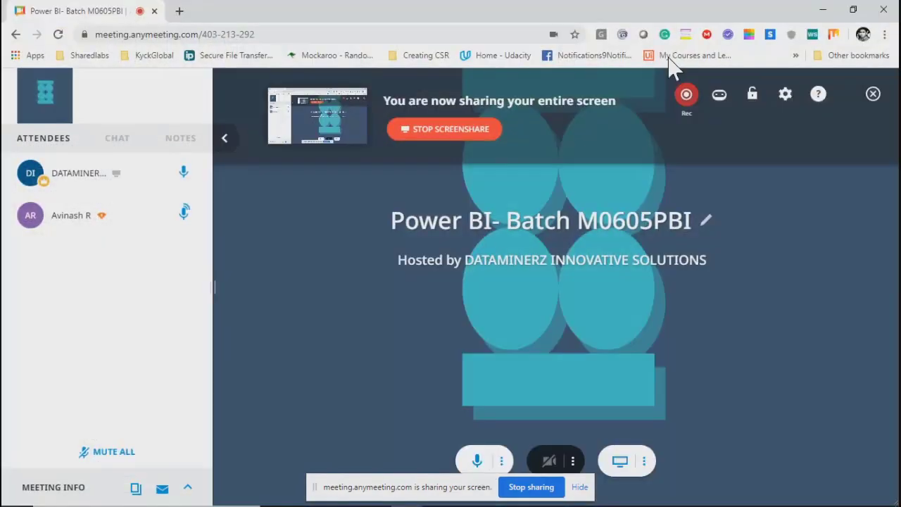
click(824, 10)
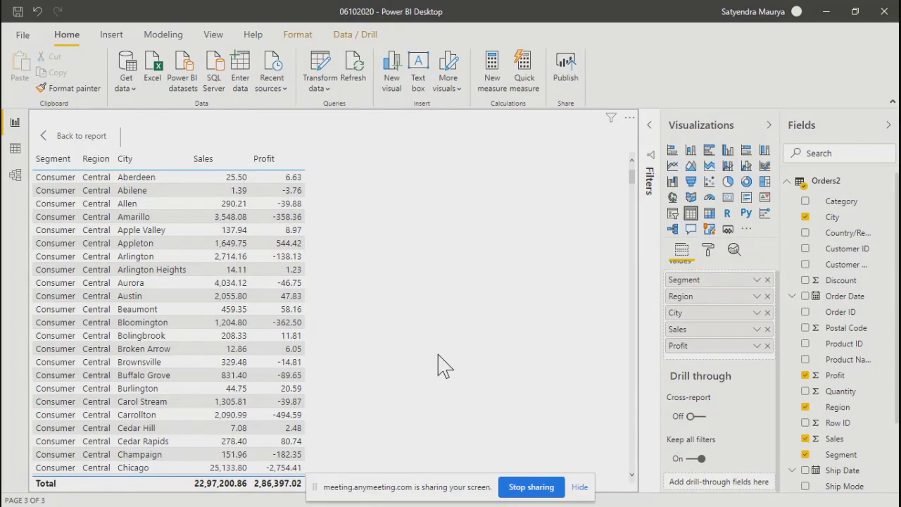
Step: Turn on cross-report drill through and add Category as a drill-through field, keeping it allowed when used as category
click(197, 261)
click(698, 417)
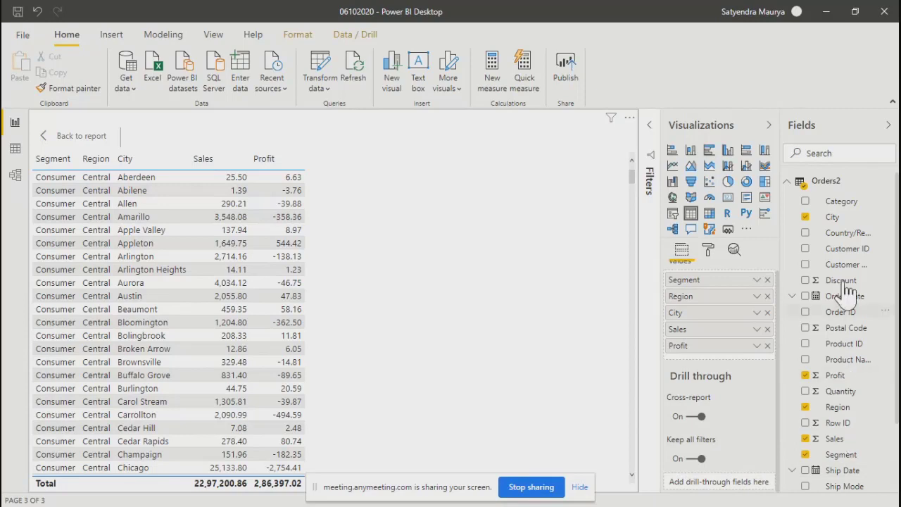
drag(841, 202, 703, 490)
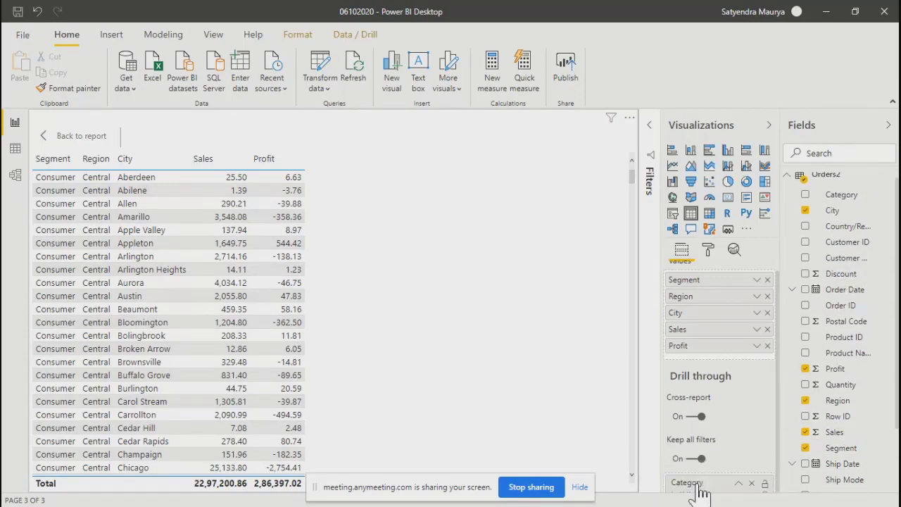
scroll(783, 395, down, 5)
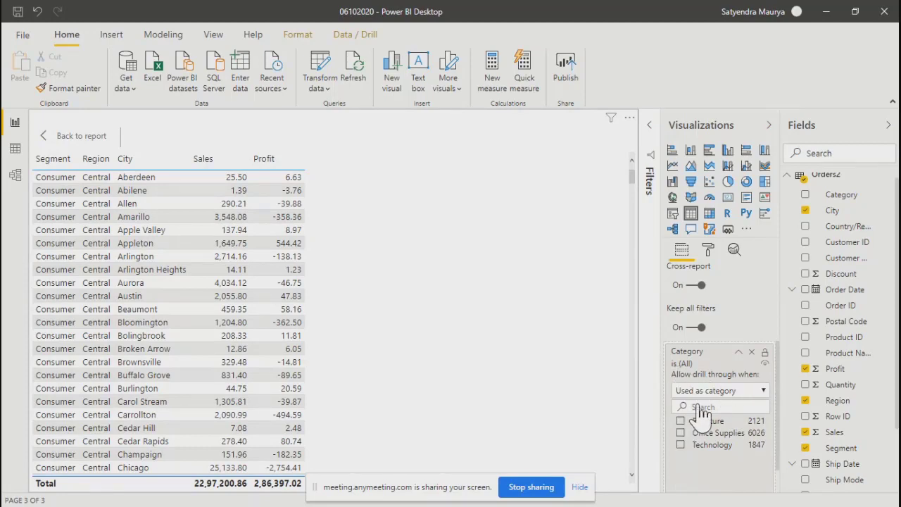
click(724, 396)
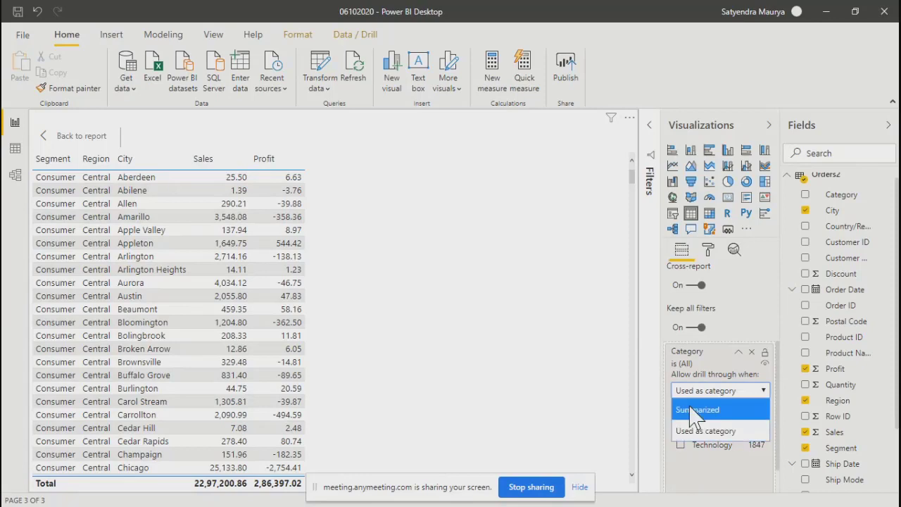
click(61, 199)
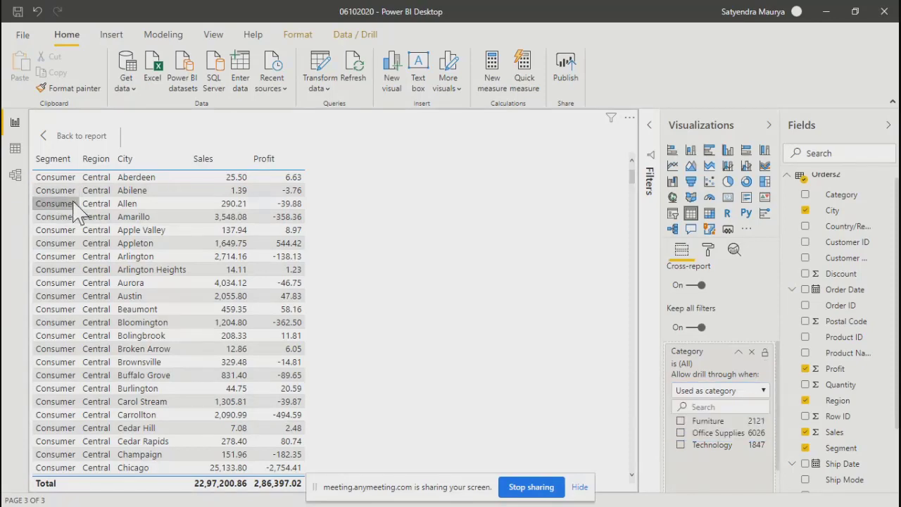
Step: Show the visual's data as a table beneath it and hide the screen-sharing notice
right_click(76, 208)
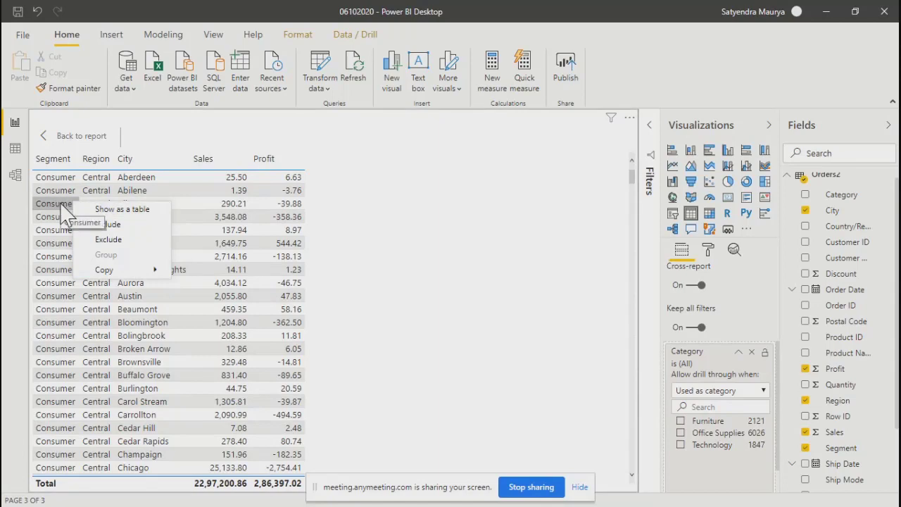
click(118, 209)
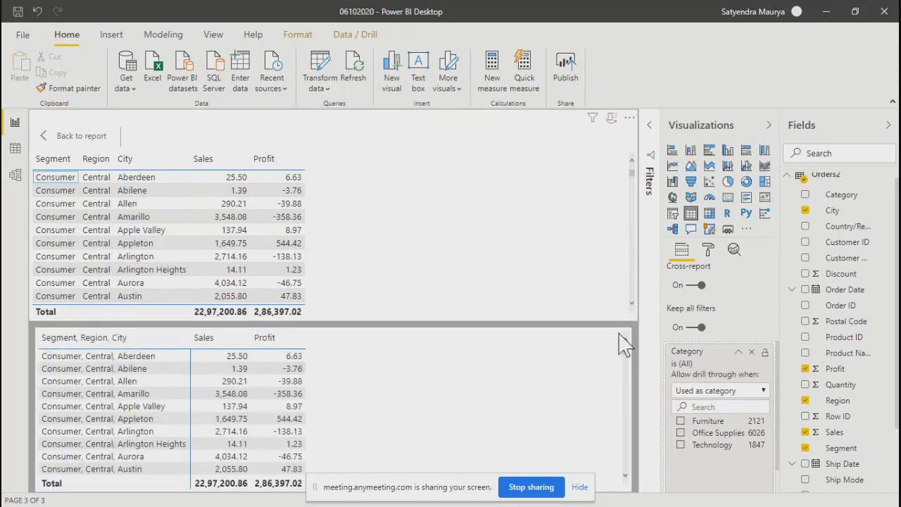
click(580, 487)
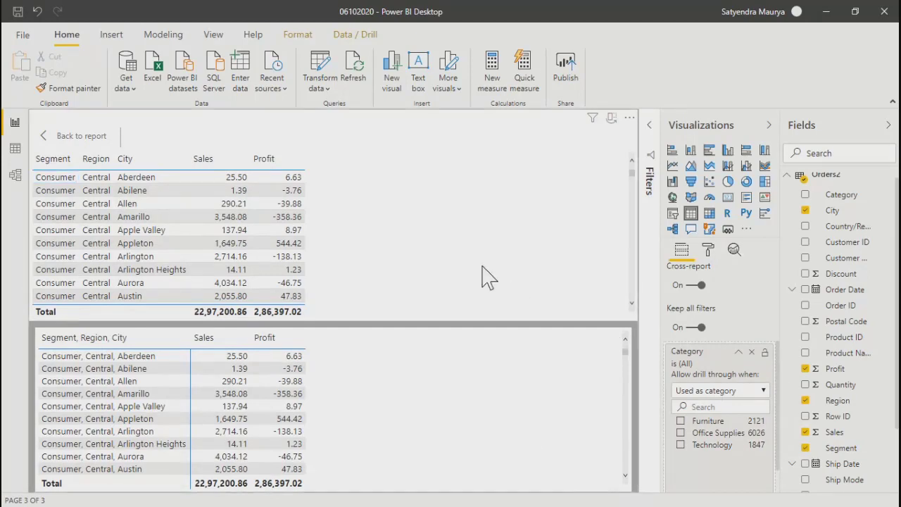
Step: Examine the context options of a Segment cell and browse the rows of the data table beneath the visual
right_click(46, 223)
mouse_move(90, 278)
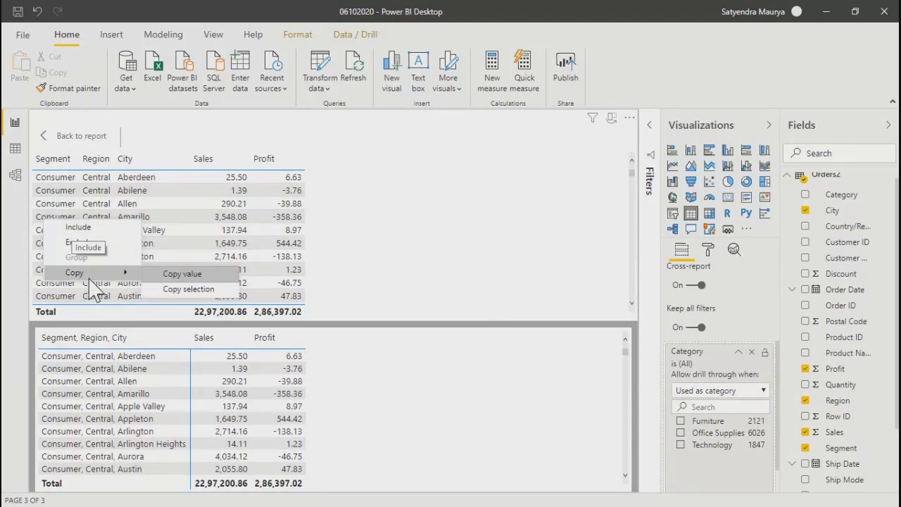
click(467, 244)
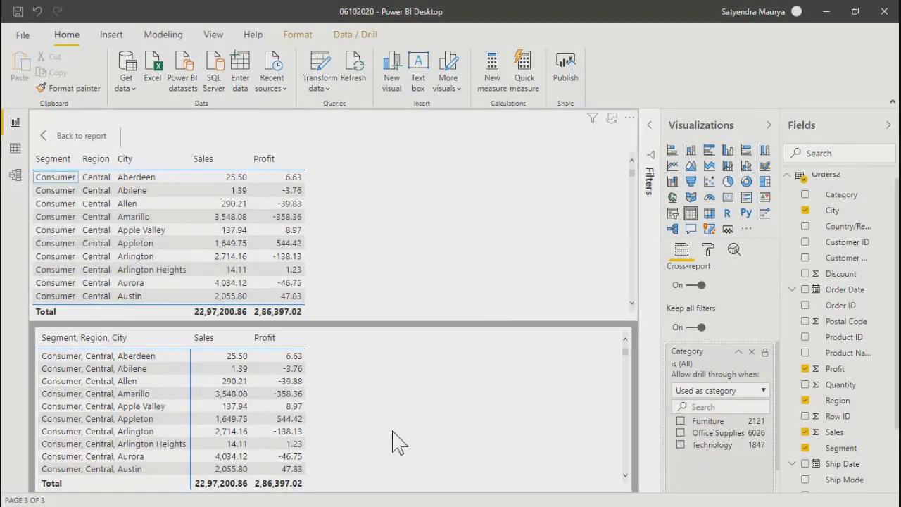
scroll(394, 435, down, 10)
scroll(394, 435, up, 10)
scroll(394, 443, down, 20)
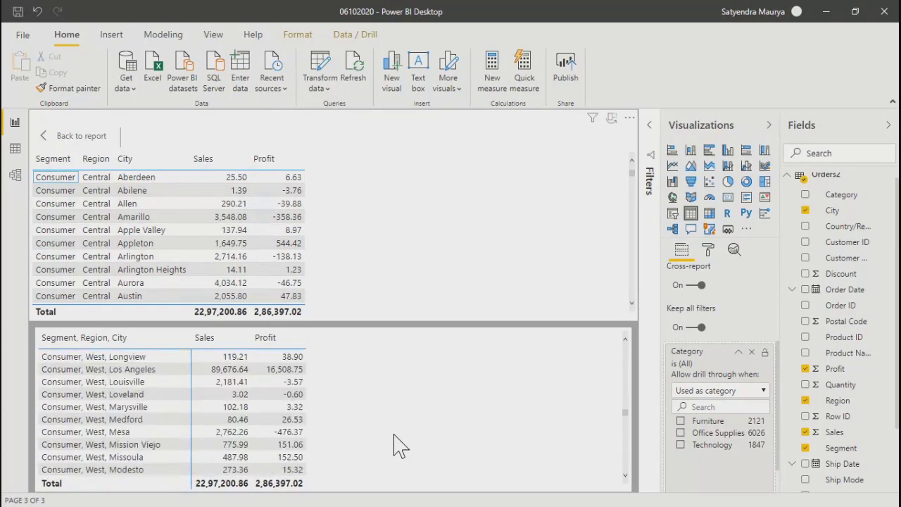
scroll(399, 444, down, 10)
scroll(400, 444, down, 10)
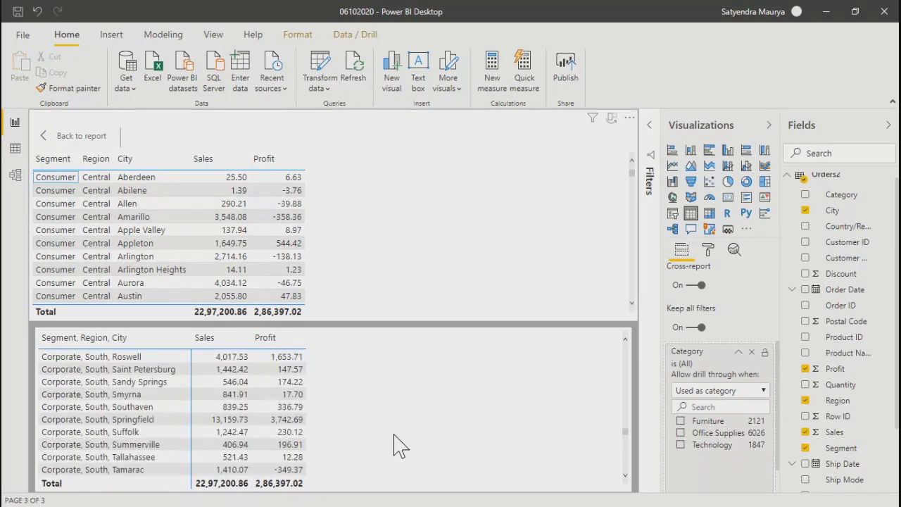
Step: Look through the Segment, Region and City rows of the data table from its start, and return to the report page
scroll(400, 444, up, 15)
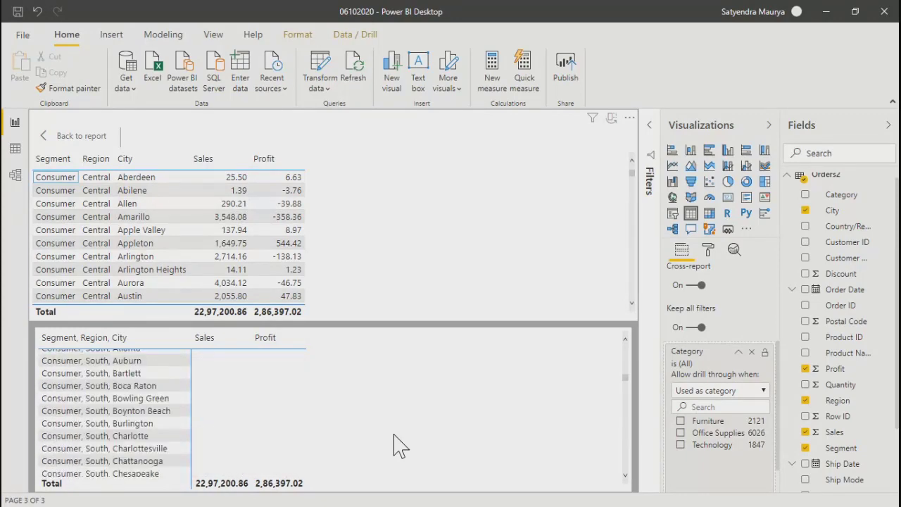
scroll(399, 444, up, 15)
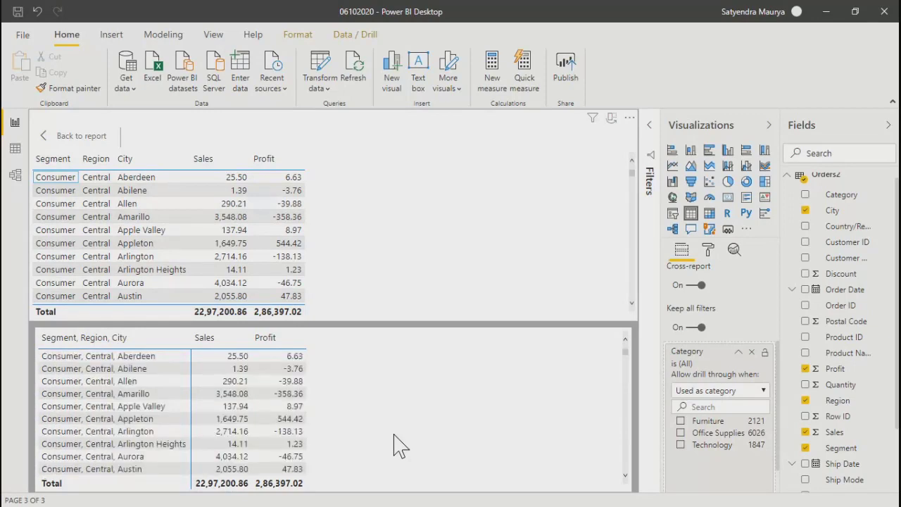
scroll(399, 443, down, 10)
scroll(399, 443, down, 20)
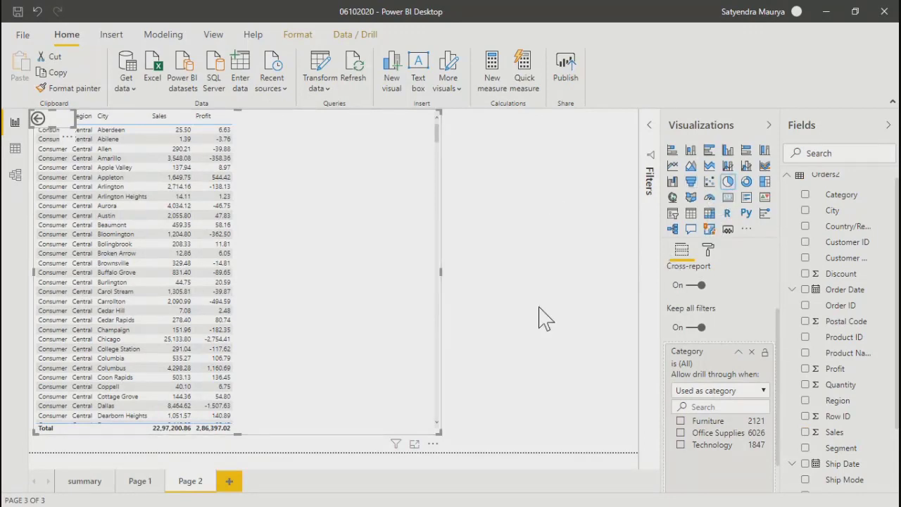
Step: Add a pie chart beside the table on Page 2 showing Quantity by Region
click(513, 273)
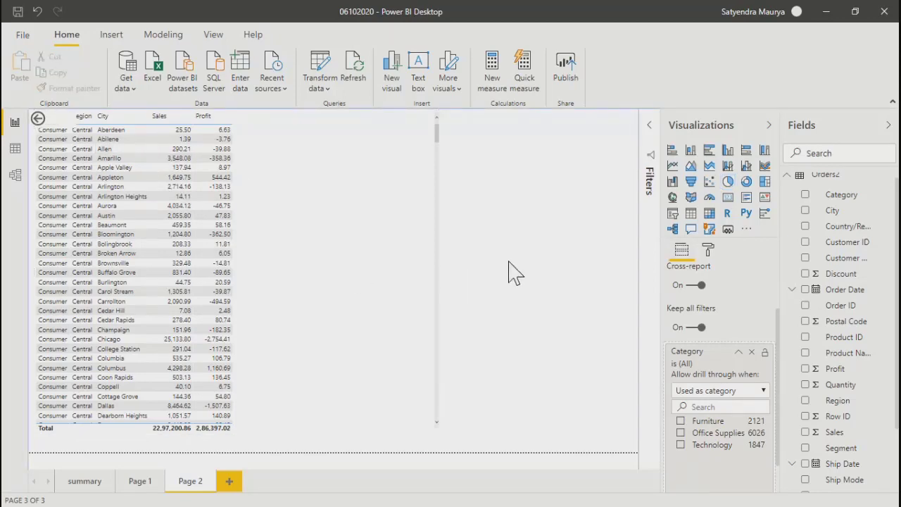
click(691, 229)
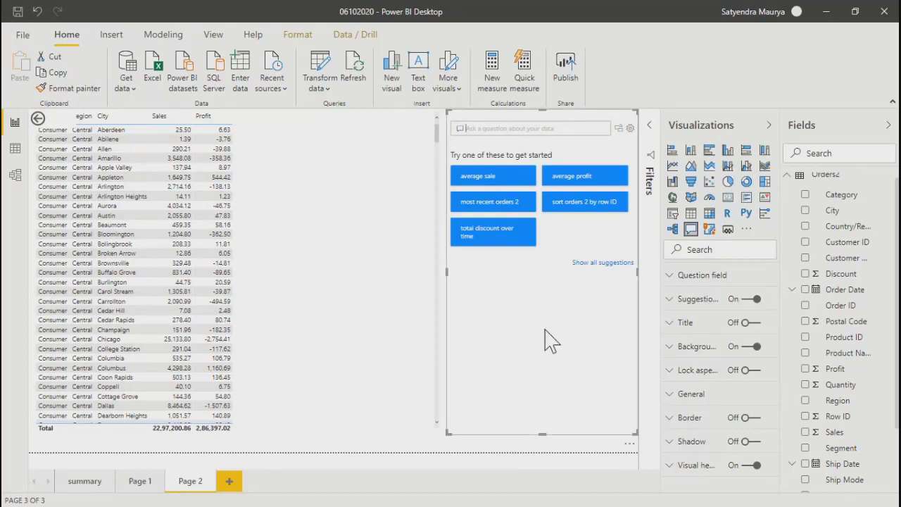
click(727, 183)
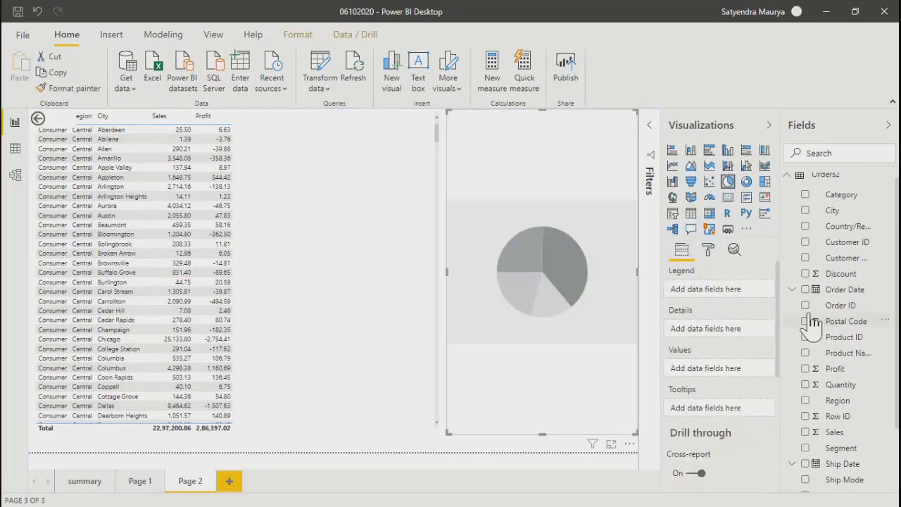
click(805, 385)
click(805, 401)
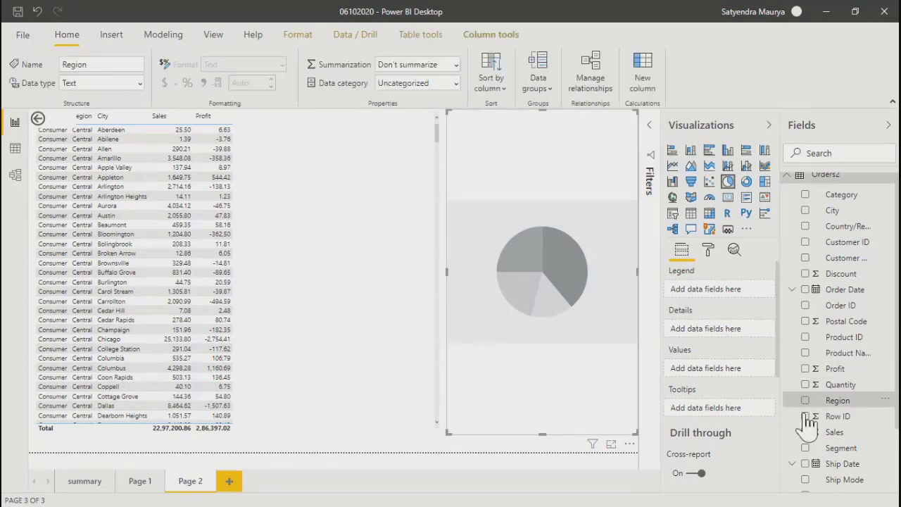
click(805, 400)
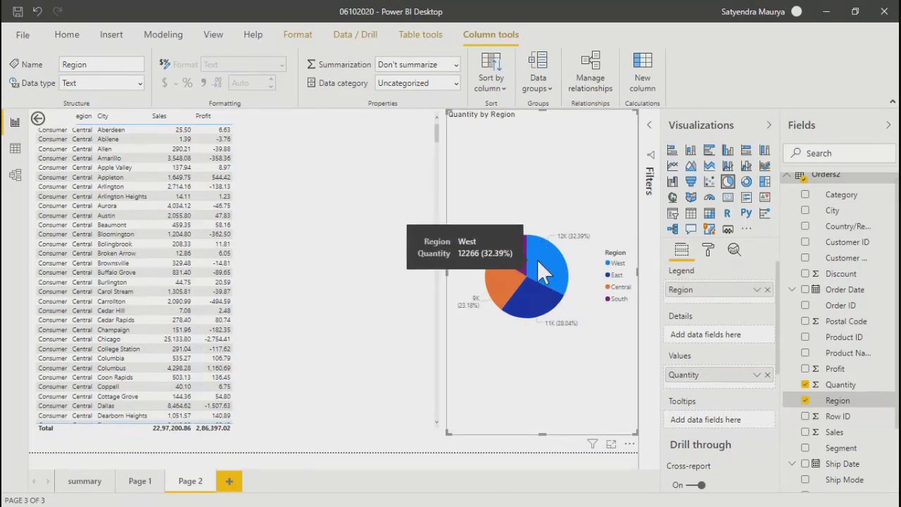
Step: Show the pie chart's Quantity by Region data as a table beneath the chart and return to the report
right_click(538, 260)
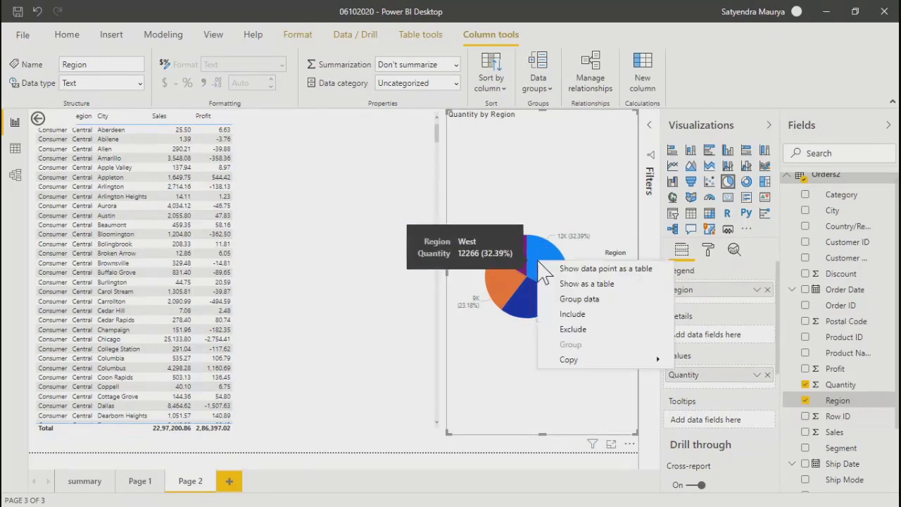
click(584, 291)
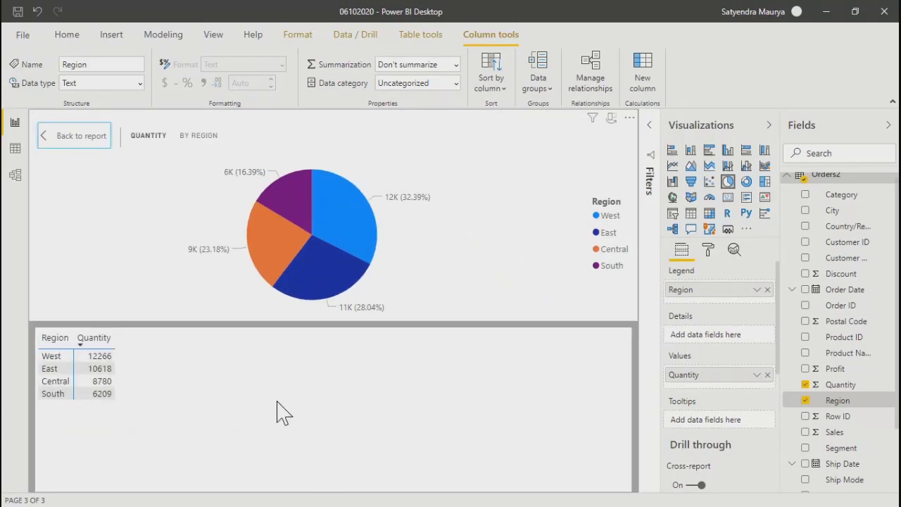
click(74, 136)
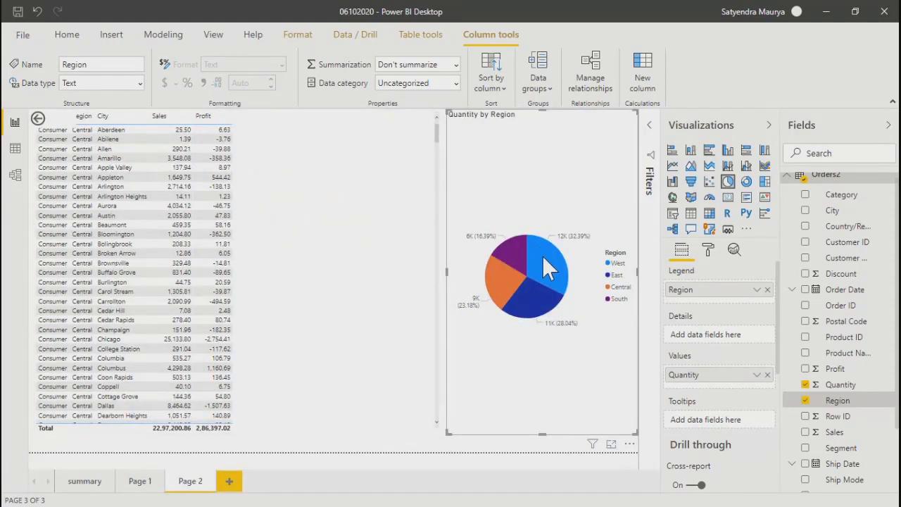
right_click(530, 366)
key(Escape)
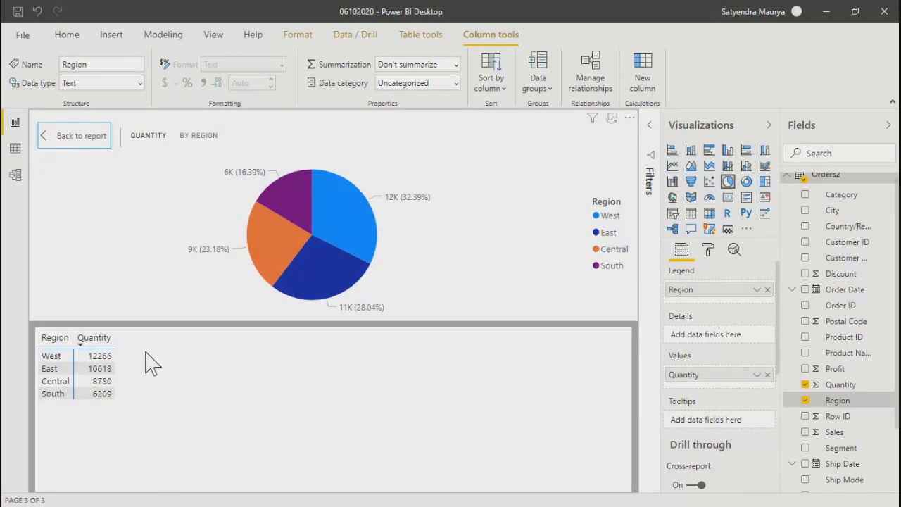
click(76, 138)
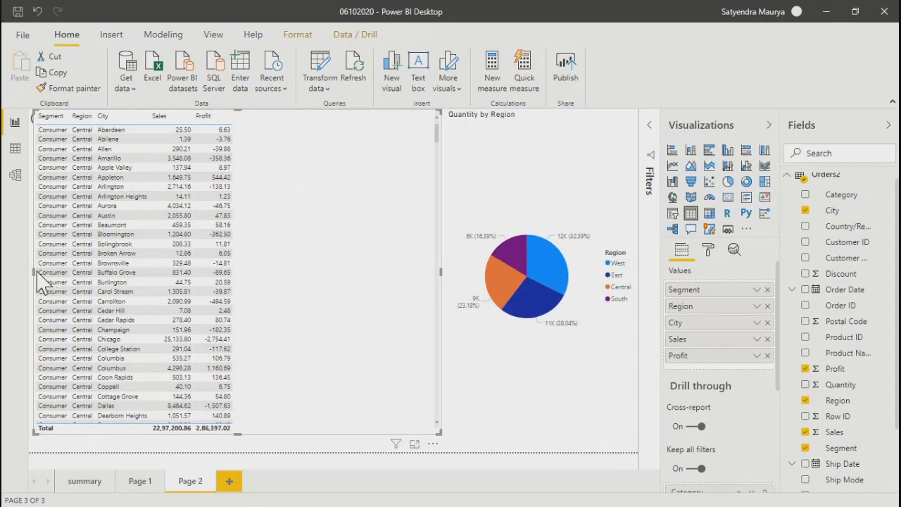
Step: Uncover the back button by pulling in the table's left edge, and test the button before returning to Page 2
drag(31, 269, 76, 273)
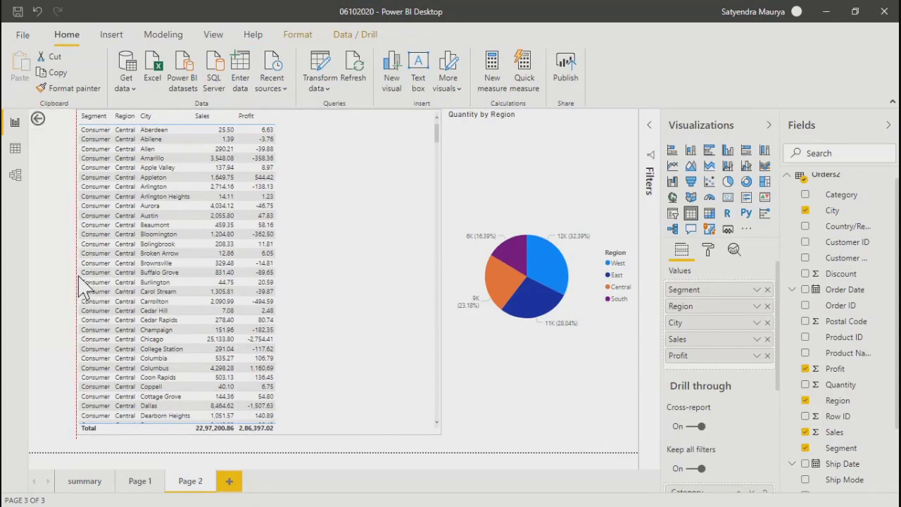
click(38, 128)
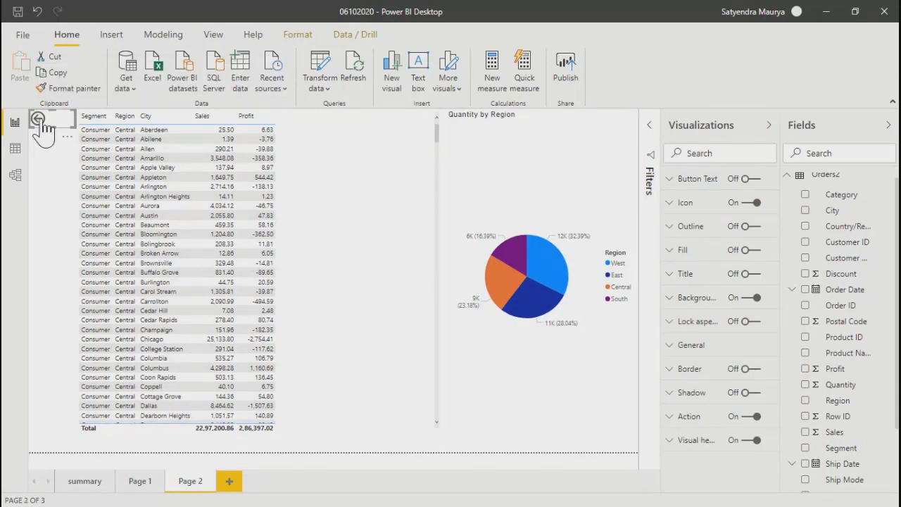
ctrl+click(41, 126)
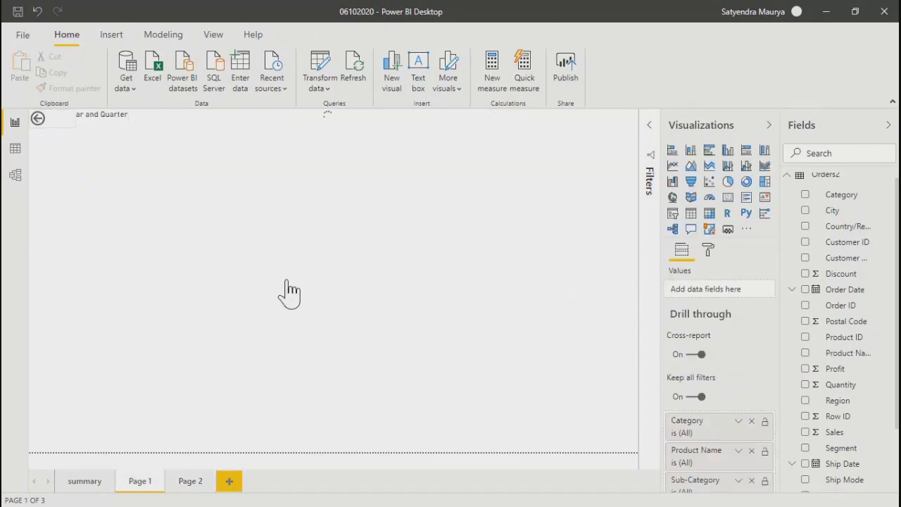
click(189, 485)
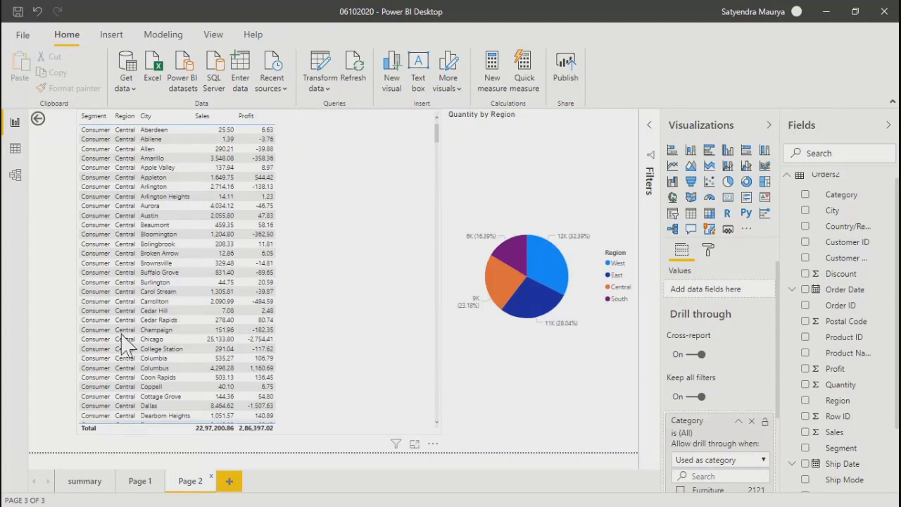
Step: Resize the table visual to start beside the back button and end near its Profit column, and widen the pie chart towards it
click(77, 282)
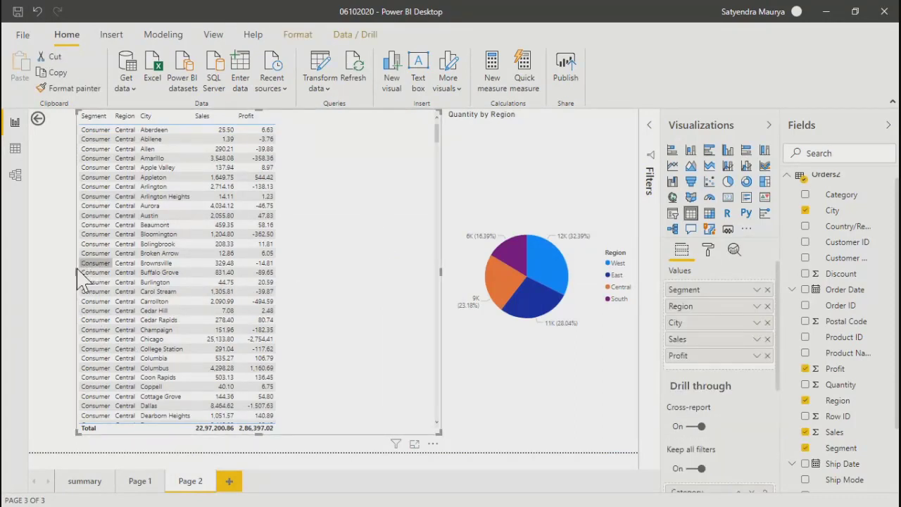
drag(76, 268, 51, 270)
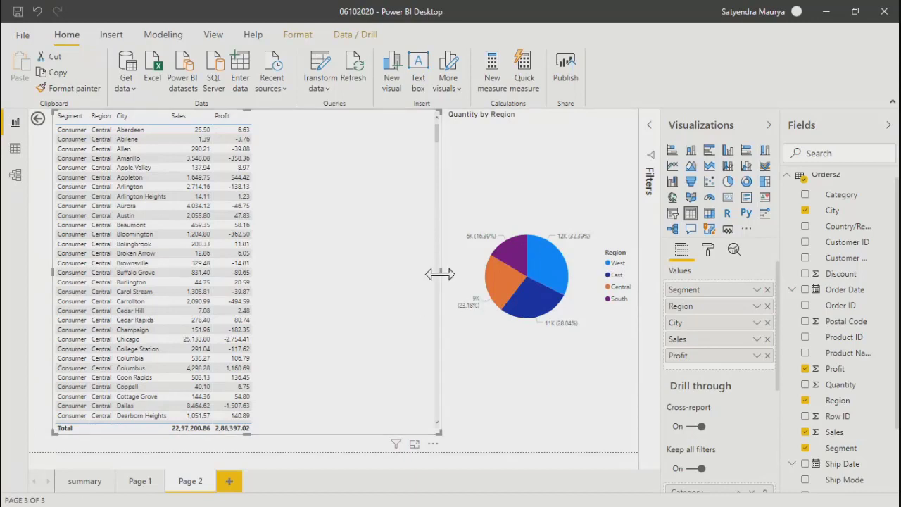
drag(439, 270, 363, 302)
drag(345, 302, 309, 310)
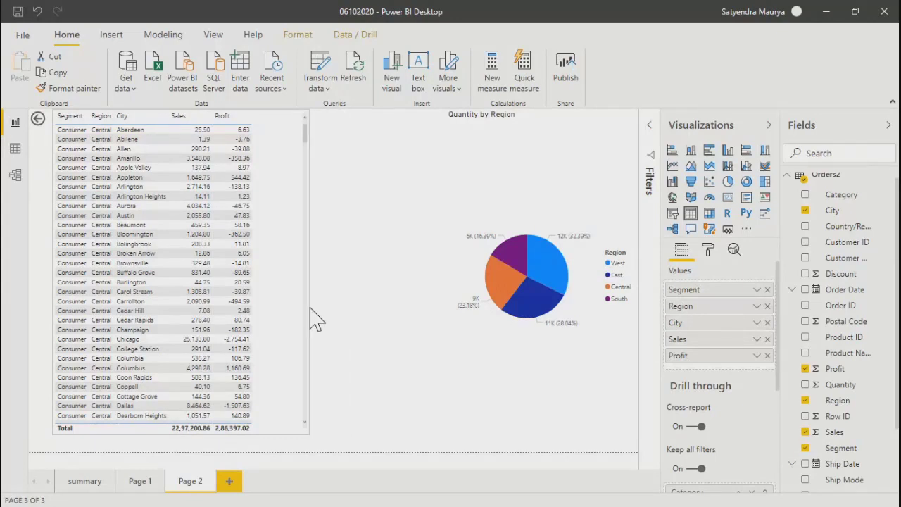
click(522, 185)
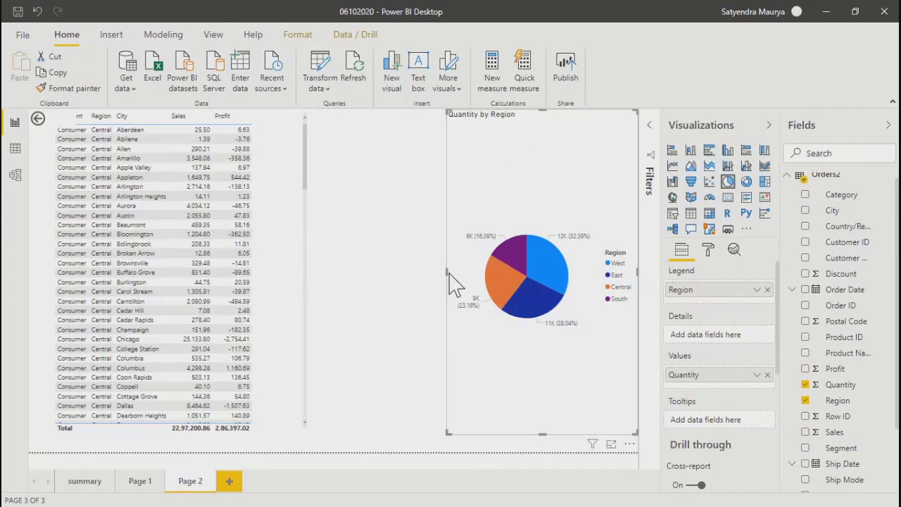
drag(447, 271, 345, 295)
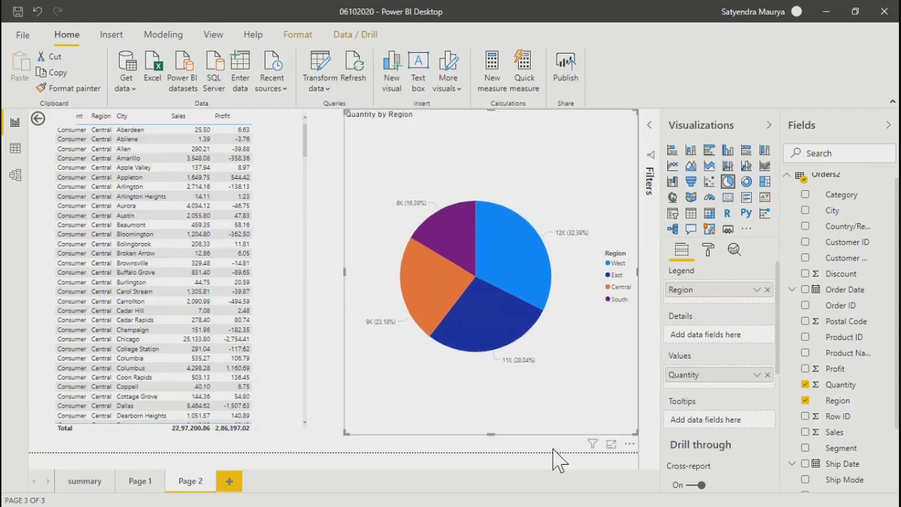
Step: View the Quantity by Region pie chart in focus mode with its data as a table, and return to the report
click(611, 446)
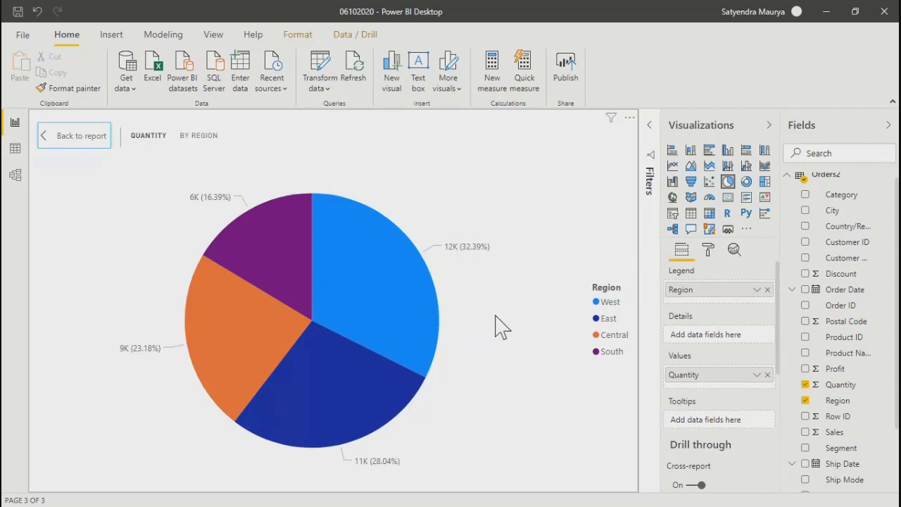
right_click(348, 257)
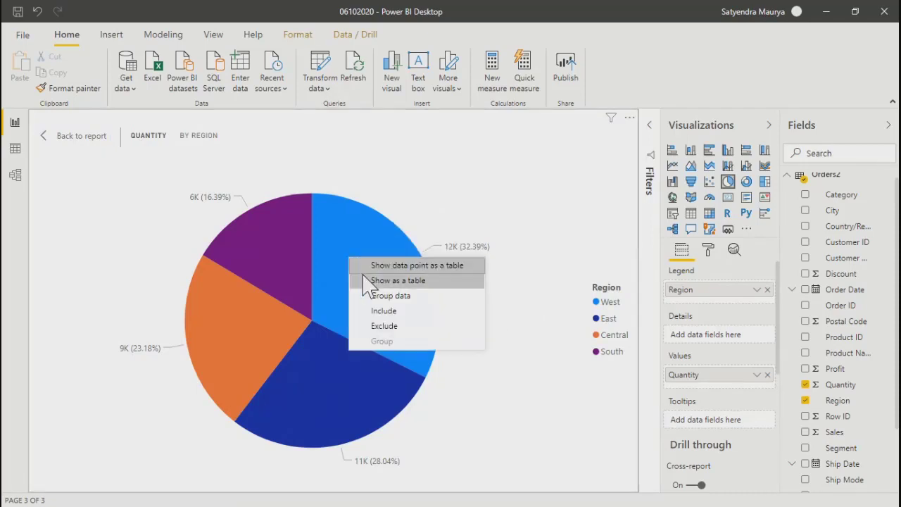
click(396, 282)
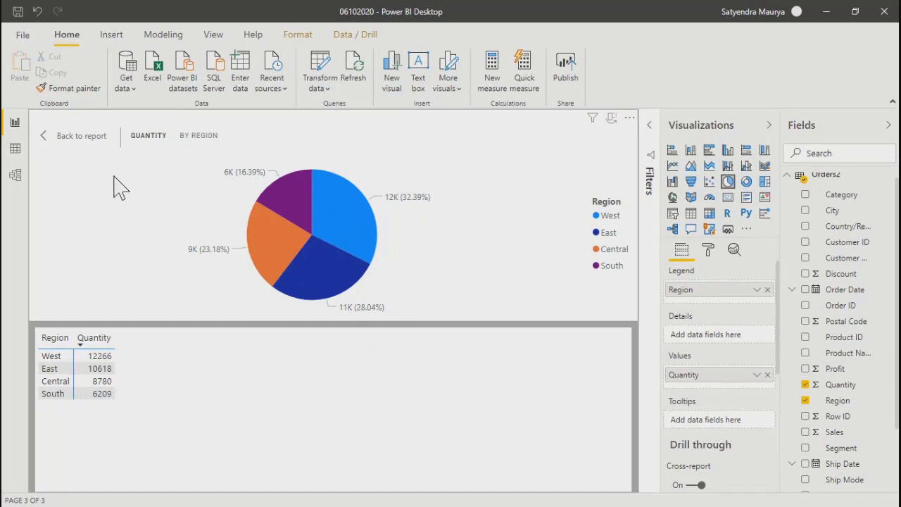
click(46, 138)
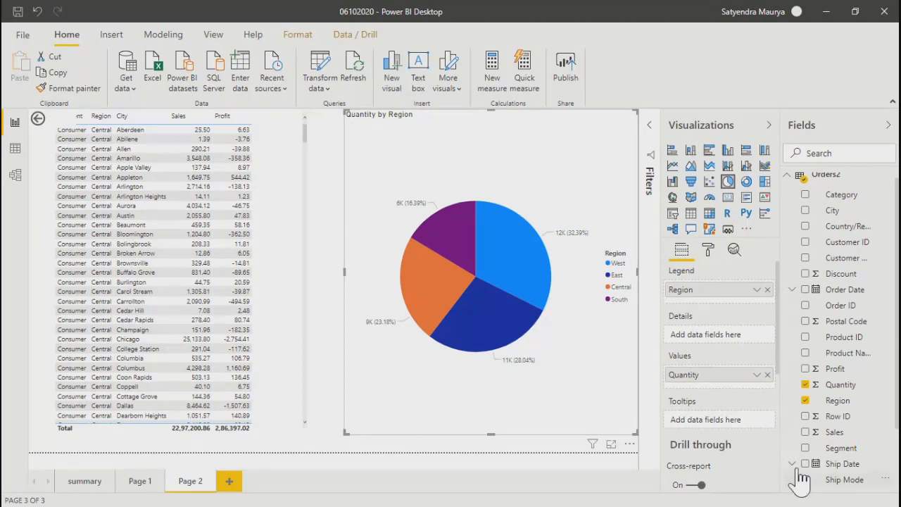
Step: Replace Region in the pie chart's legend with the Sub-Category Hierarchy of Category, Sub-Category and Product Name
scroll(817, 423, down, 2)
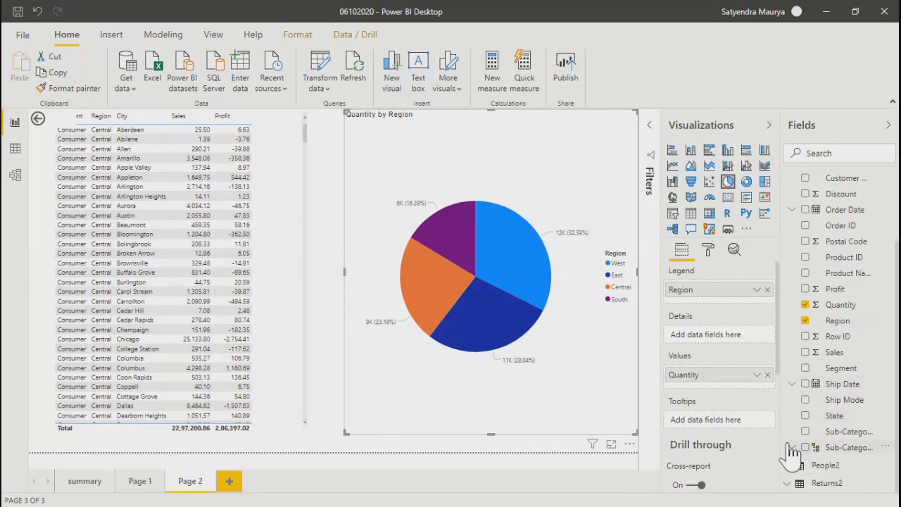
scroll(848, 440, down, 2)
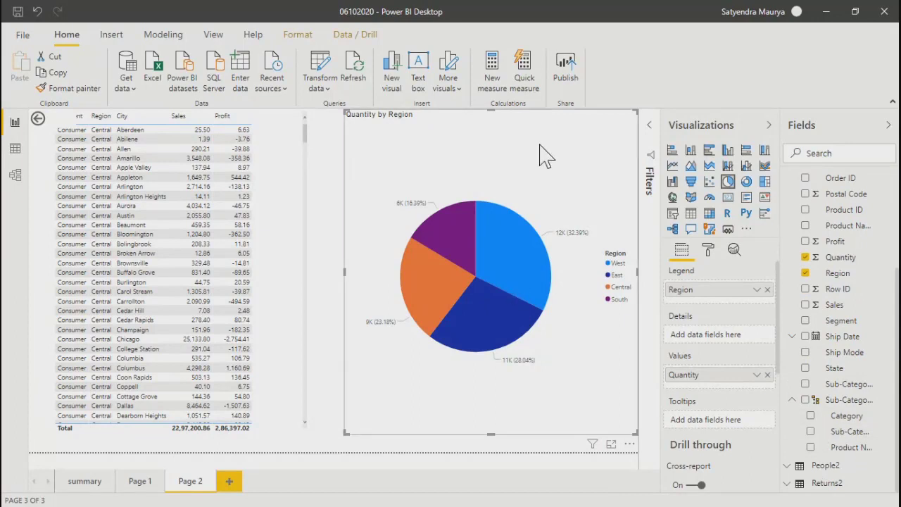
click(525, 229)
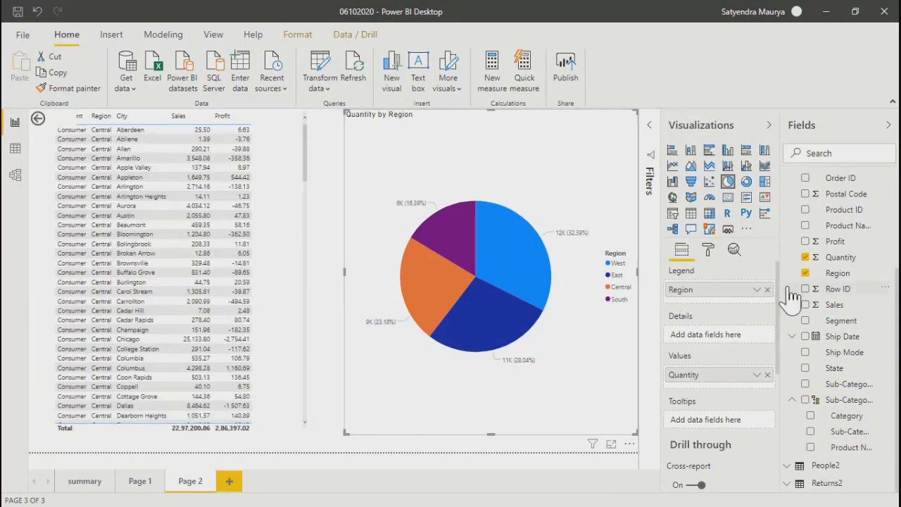
click(767, 290)
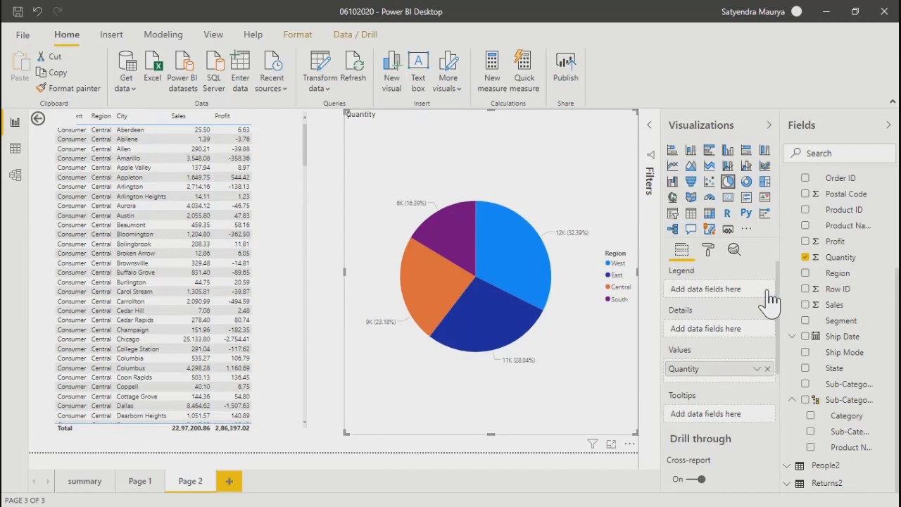
click(806, 400)
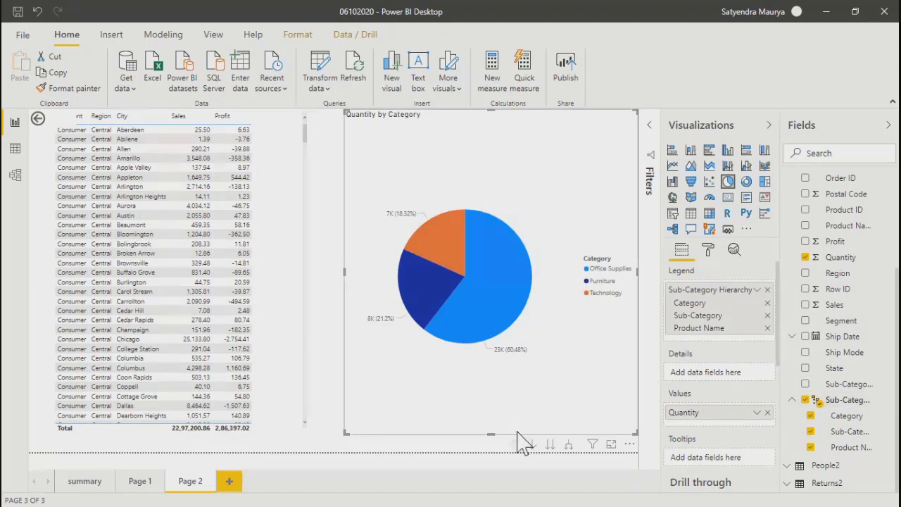
Step: Open the Quantity by Category pie chart in focus mode and examine the details of its Technology, Office Supplies and Furniture slices
click(611, 444)
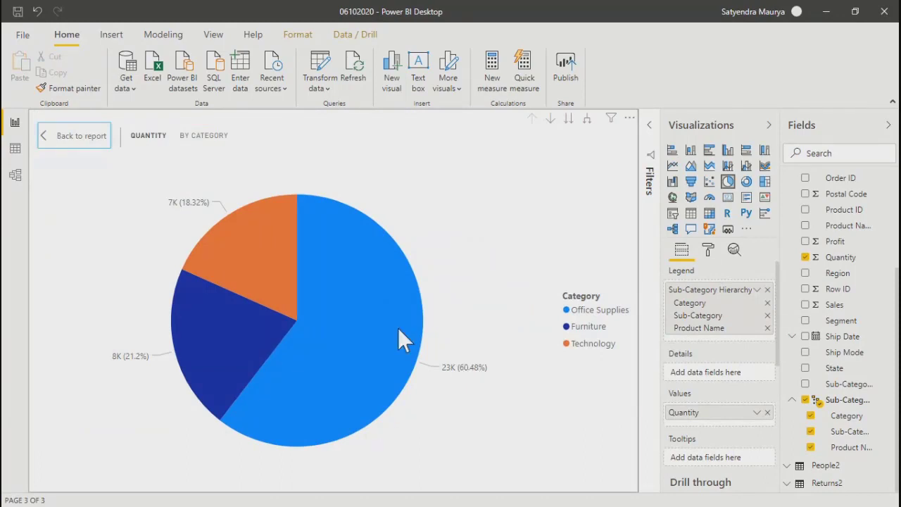
mouse_move(243, 254)
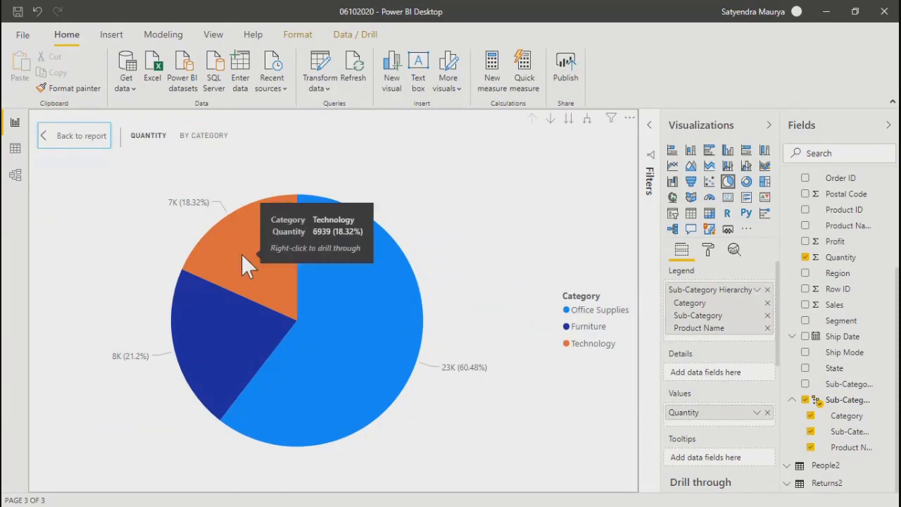
mouse_move(395, 326)
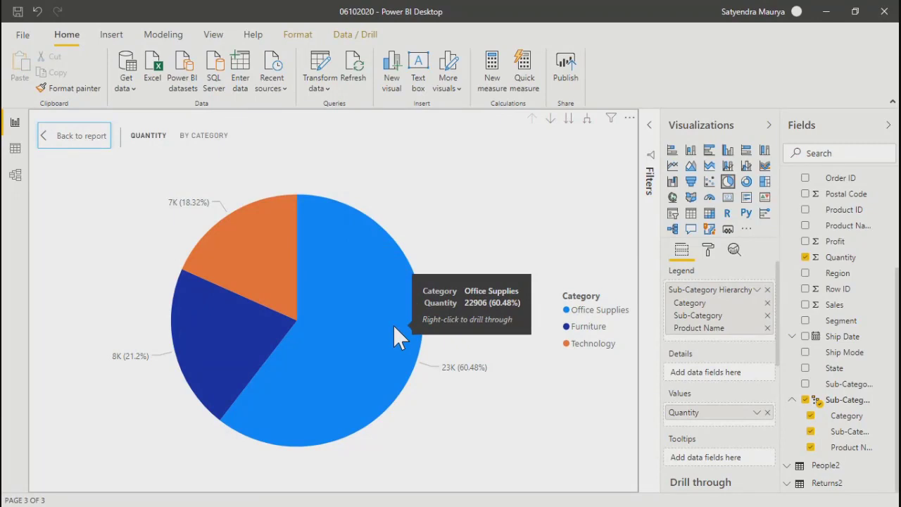
mouse_move(202, 335)
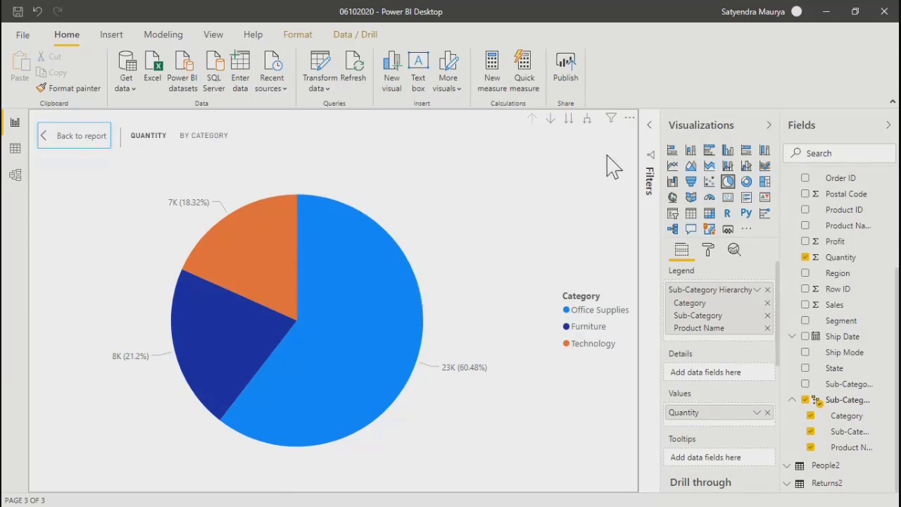
Step: View the pie chart by Sub-Category alone, return to Category, expand it to Category and Sub-Category combined, and drill back up to Category
click(569, 121)
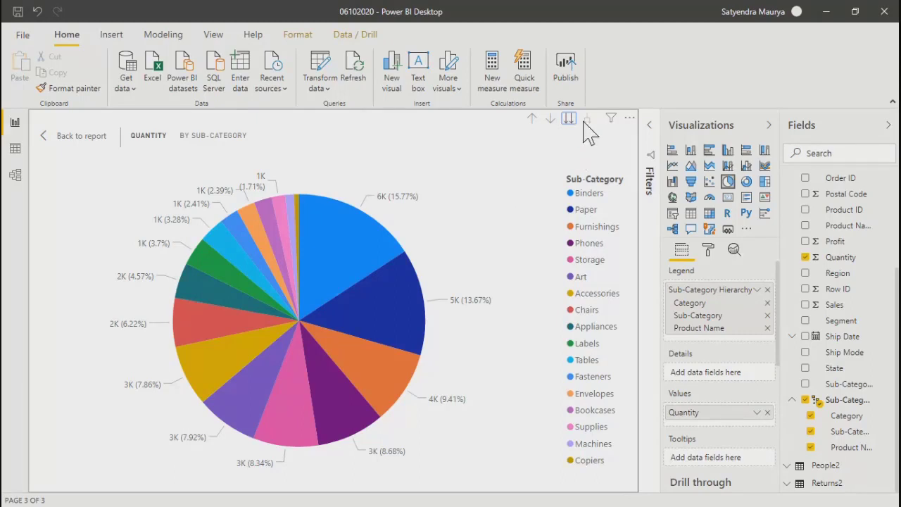
click(532, 120)
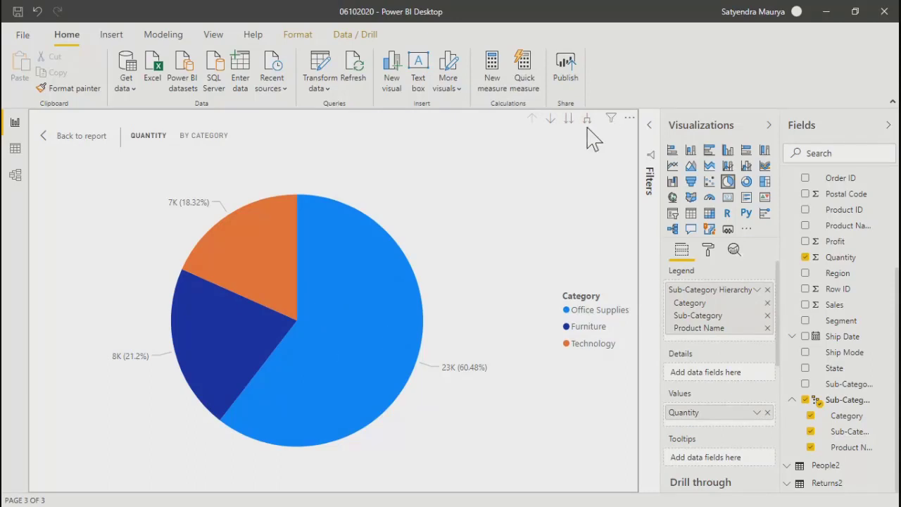
click(587, 121)
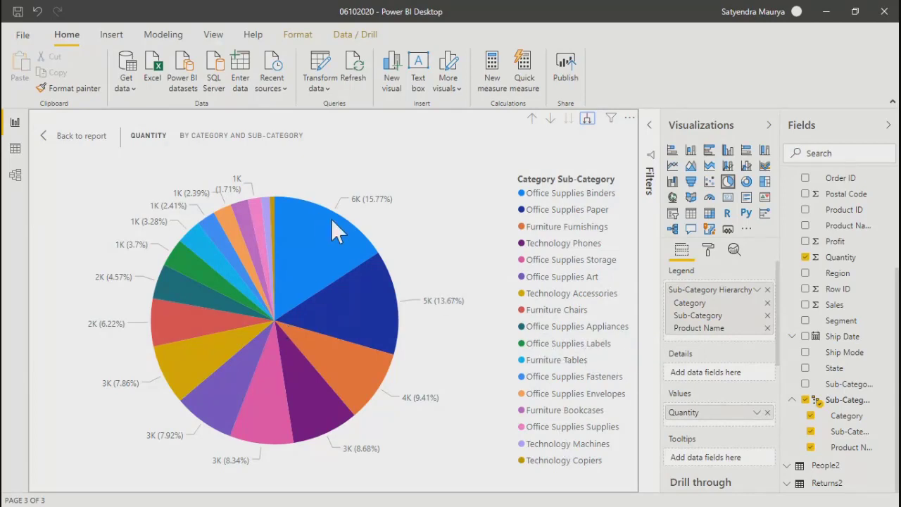
mouse_move(331, 219)
click(529, 120)
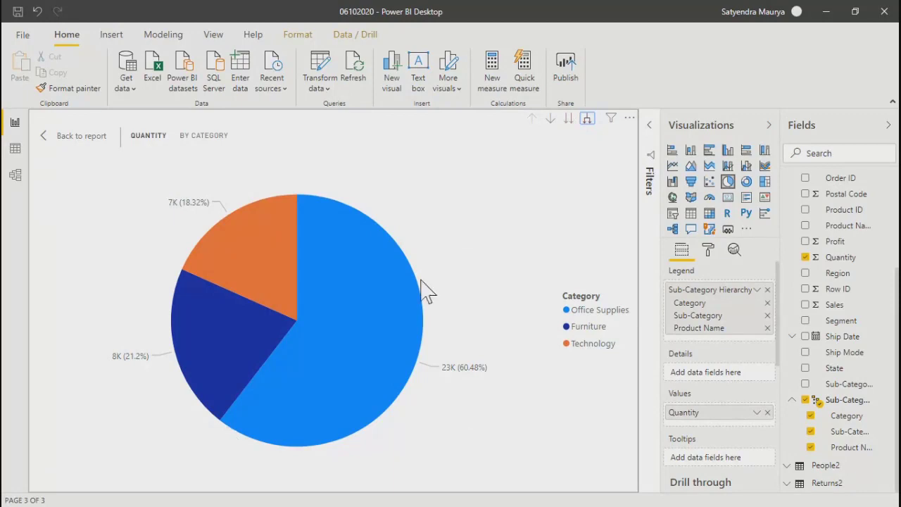
Step: Drill down from the Office Supplies slice into its Binders sub-category to view product names, and drill up to the Sub-Category level
right_click(340, 253)
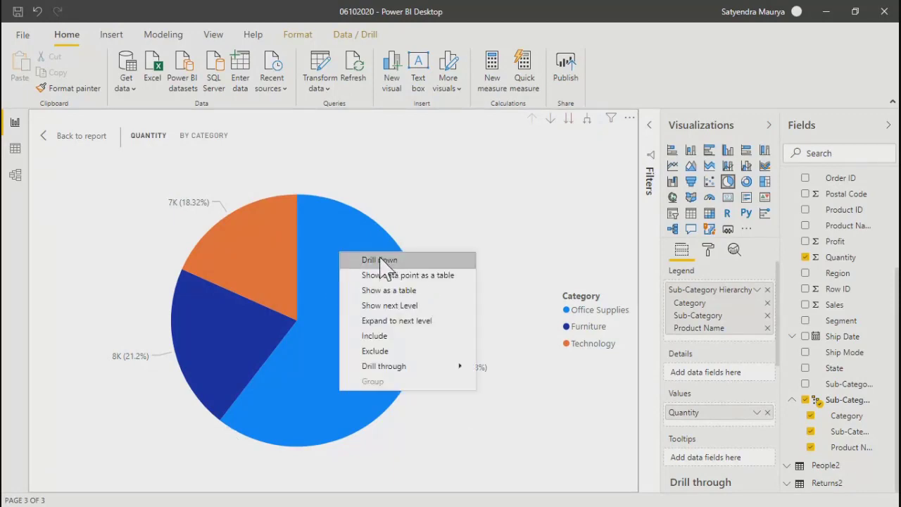
click(380, 258)
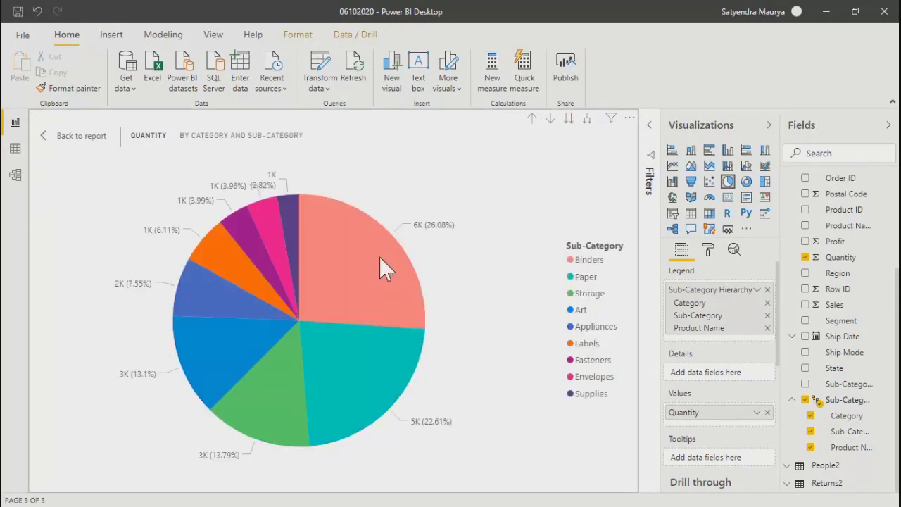
right_click(352, 244)
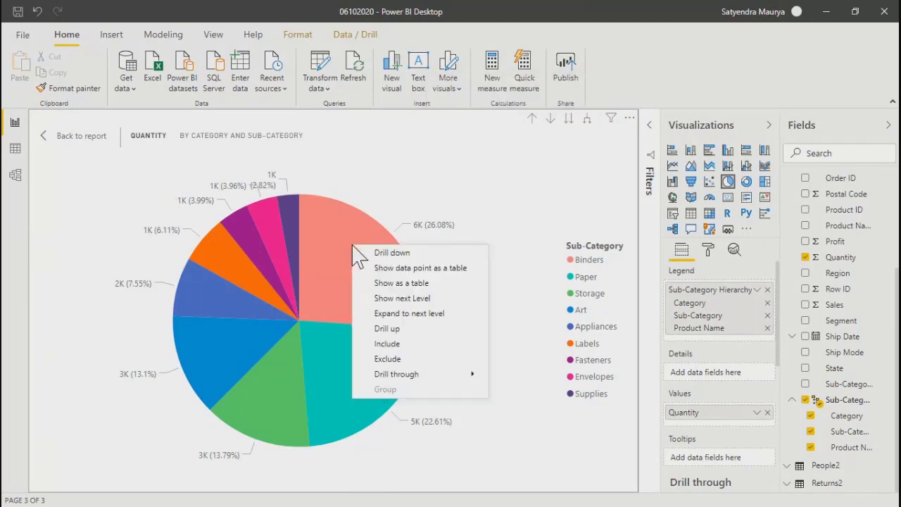
key(Escape)
click(392, 247)
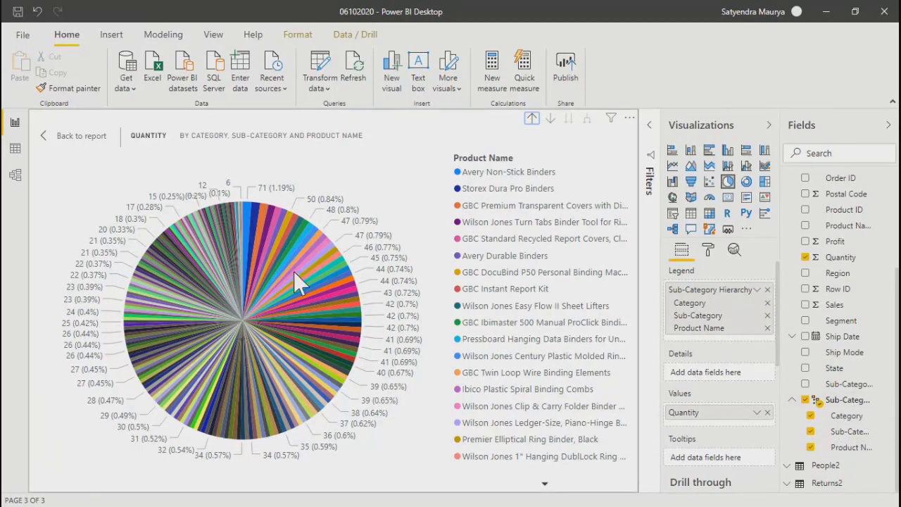
right_click(277, 244)
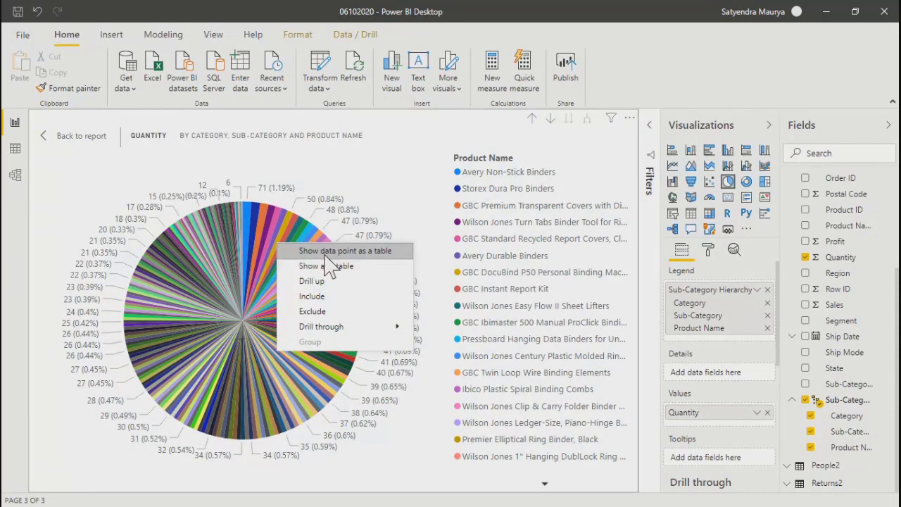
click(312, 282)
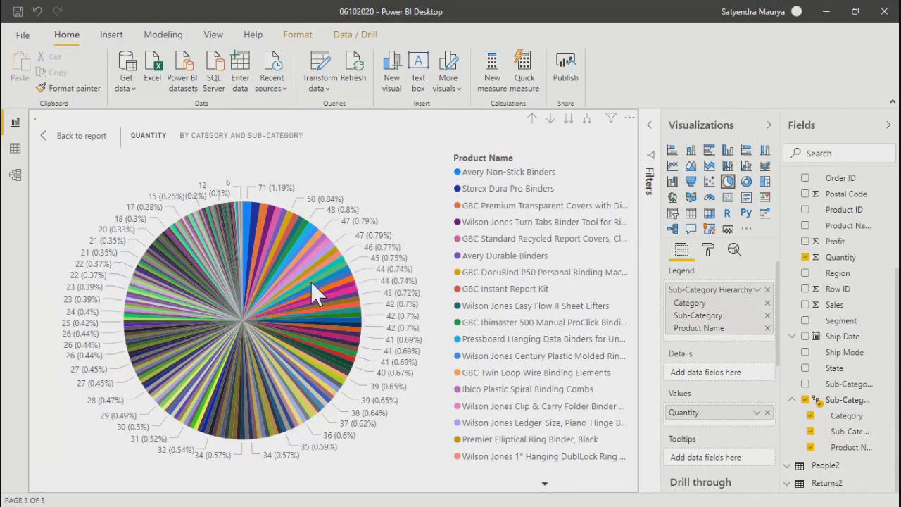
Step: Drill down into the Binders slice again and drill up level by level until the pie chart shows Category
right_click(336, 269)
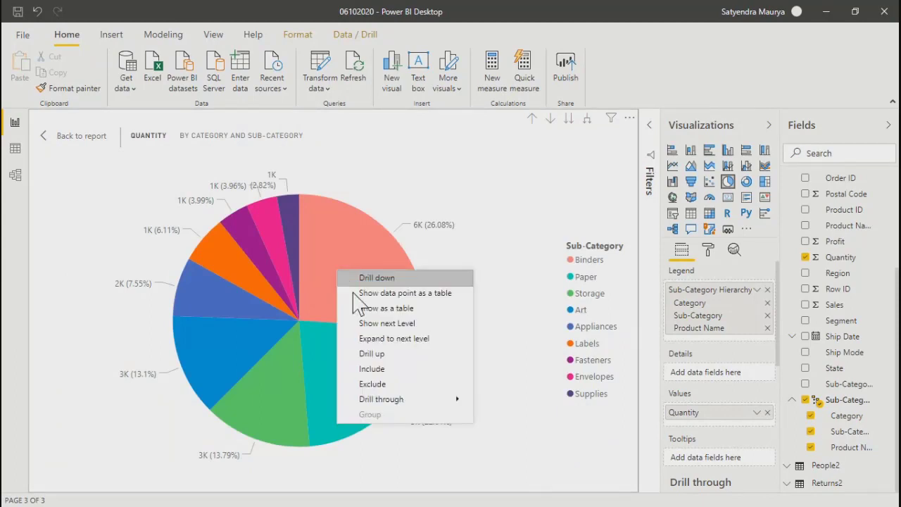
click(374, 279)
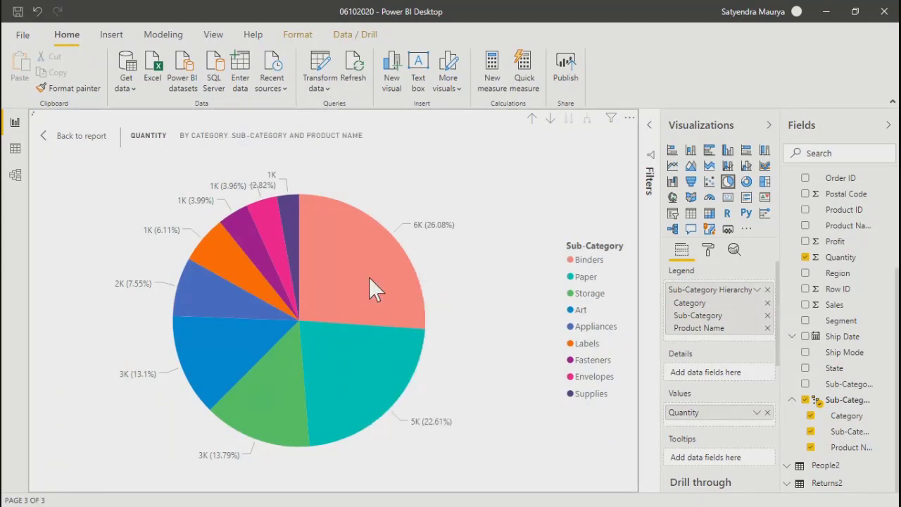
right_click(322, 265)
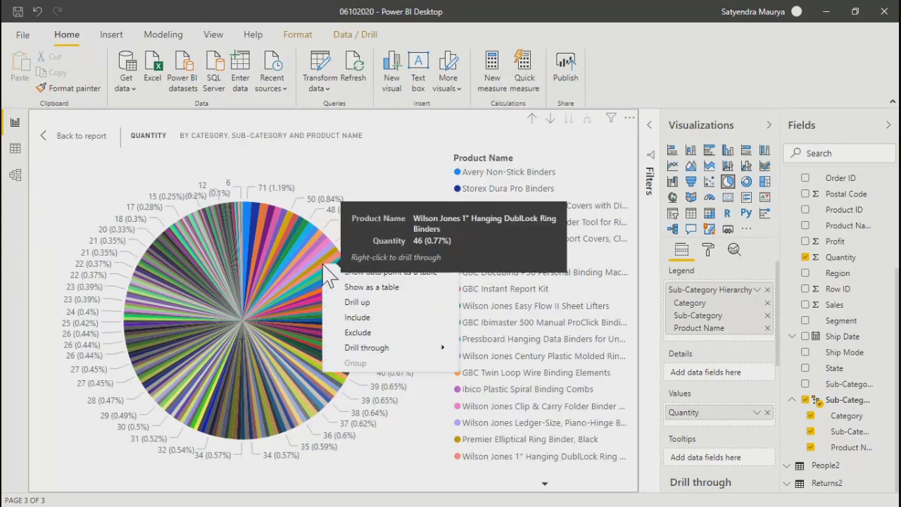
click(350, 303)
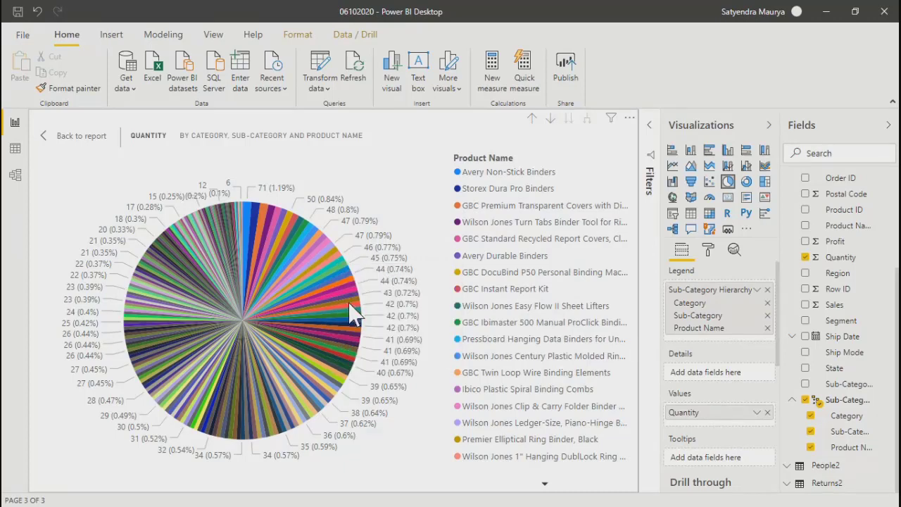
right_click(366, 248)
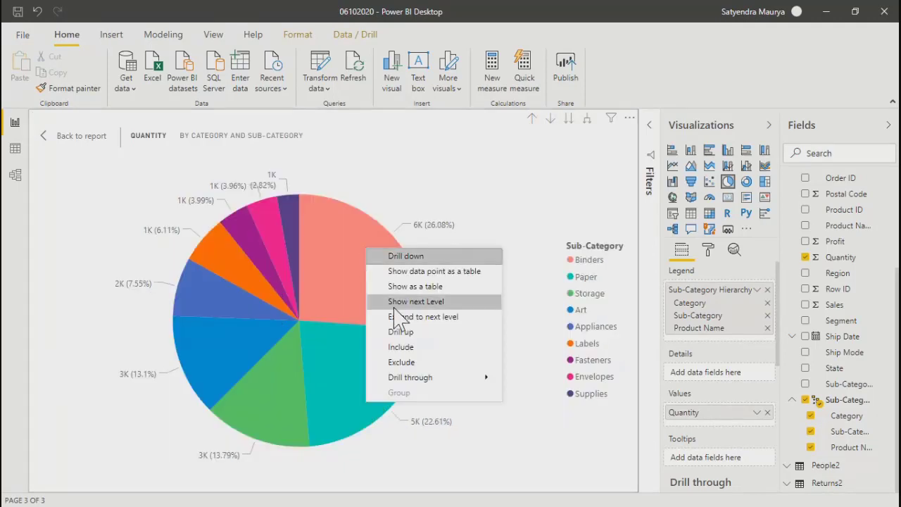
click(401, 332)
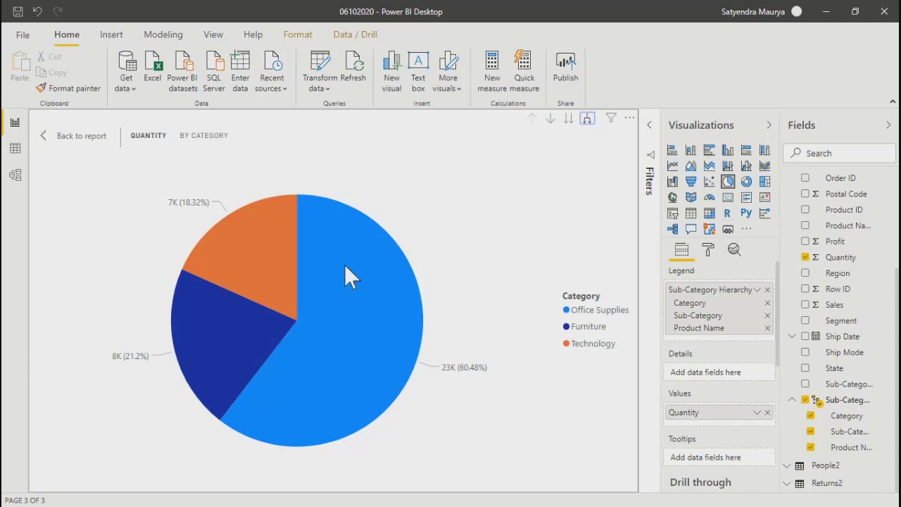
Step: Return to the report, shorten the pie chart to the upper part of the page and widen it to the table's edge
click(75, 141)
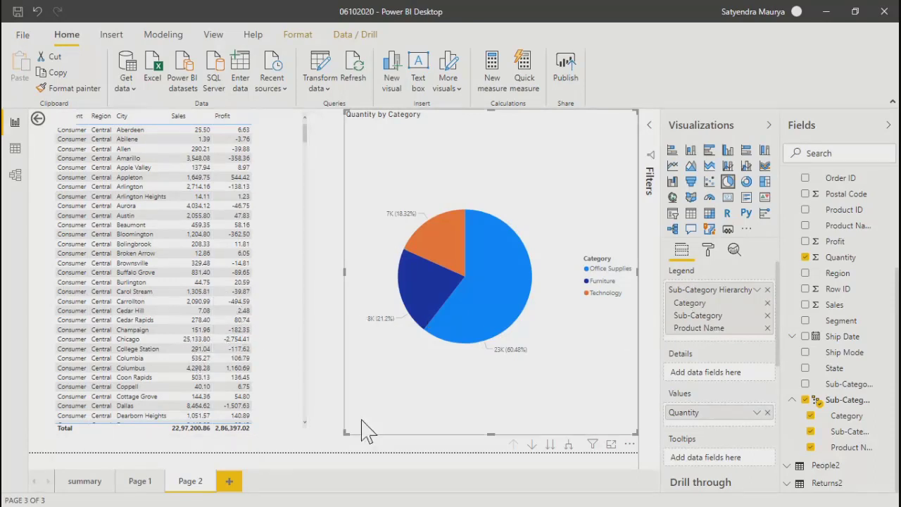
drag(346, 431, 310, 209)
click(400, 331)
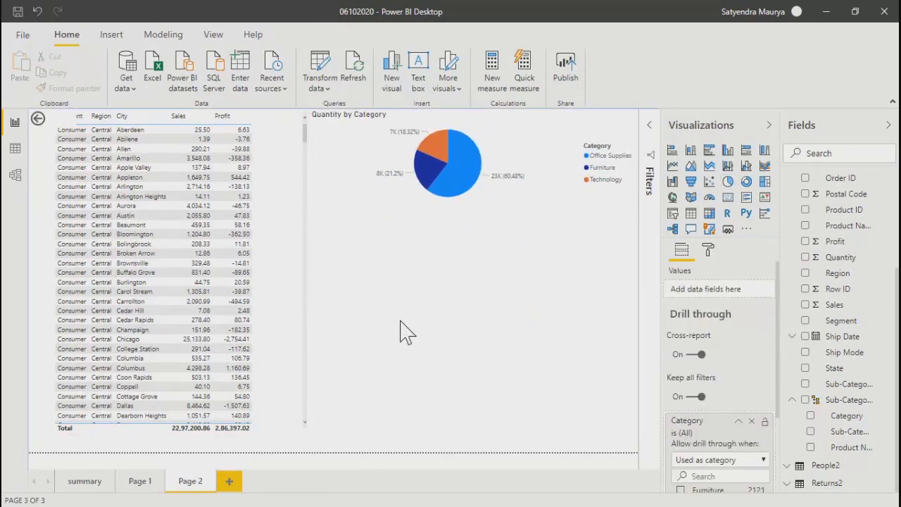
Step: Add the Sub-Category Hierarchy to the table between Segment and Region, keeping only its Category level
click(275, 203)
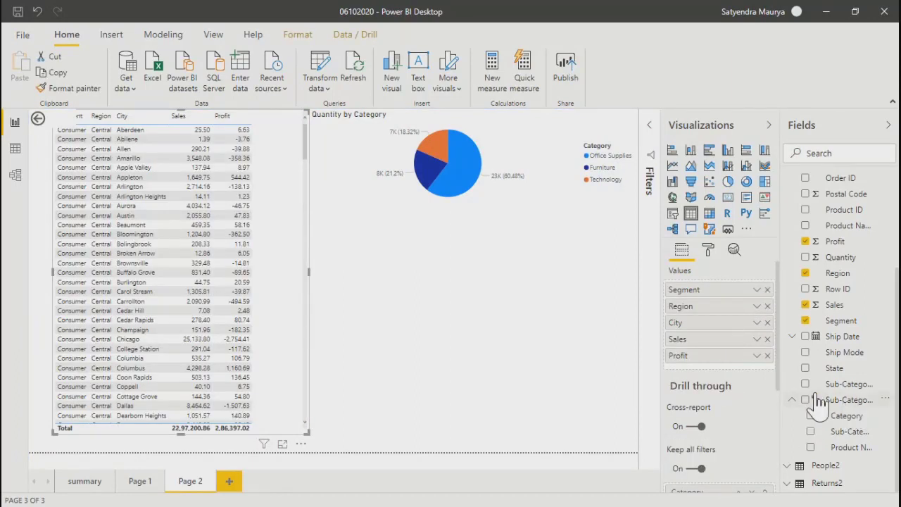
drag(726, 363, 705, 303)
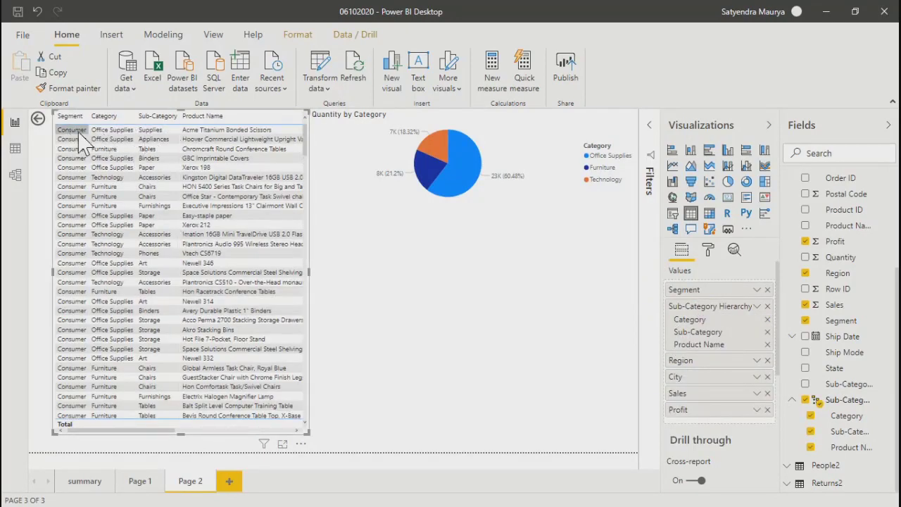
click(768, 344)
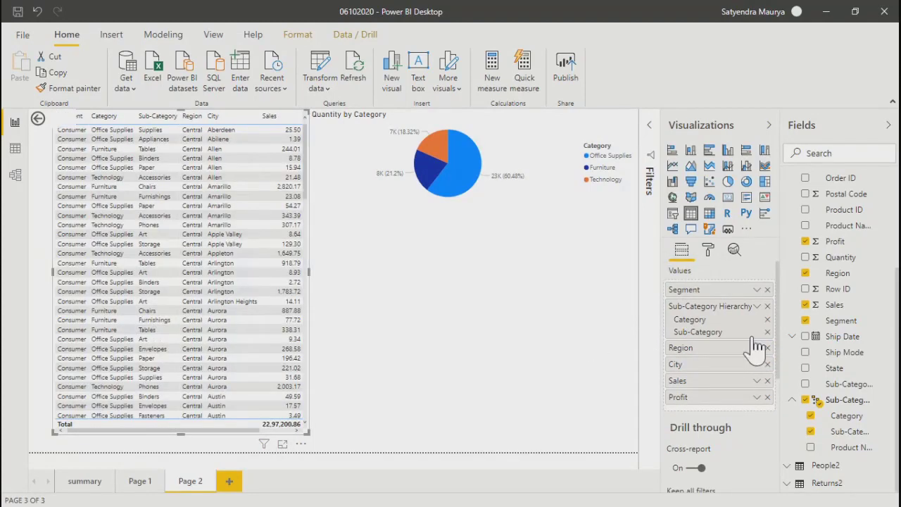
click(768, 332)
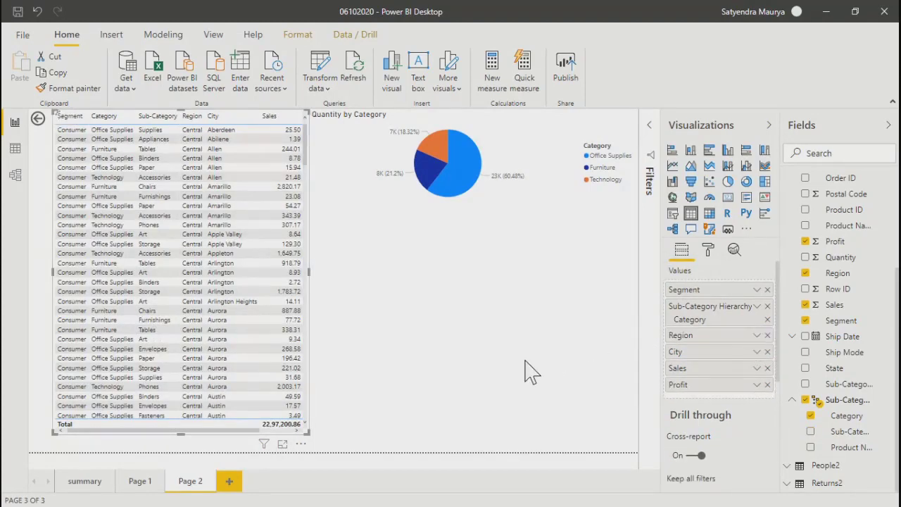
Step: Try converting the table to a matrix and undo the conversion
click(710, 213)
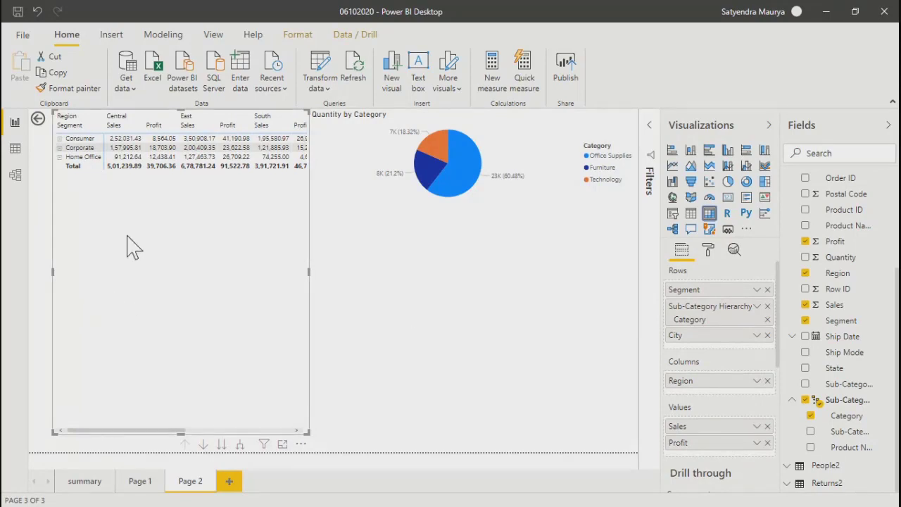
key(ctrl+z)
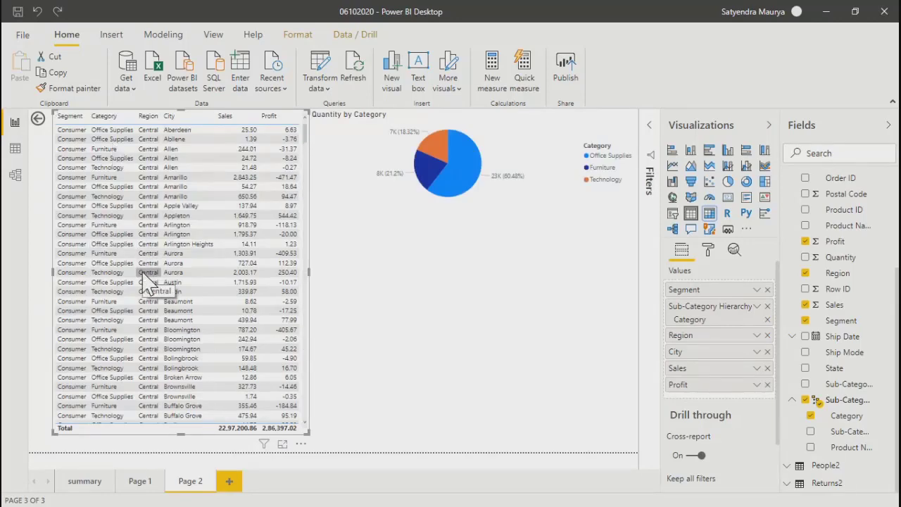
click(516, 308)
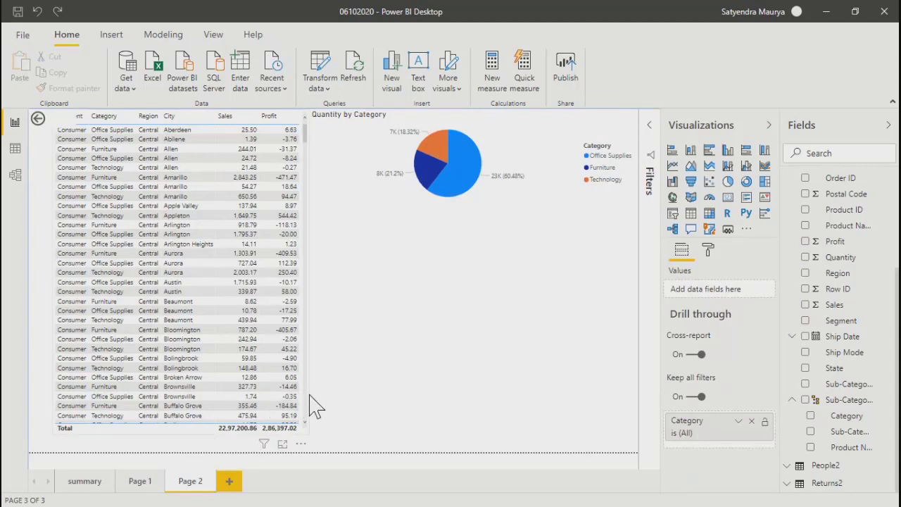
Step: Extend the table's lower edge slightly towards the bottom of the page and convert the table to a matrix
click(187, 439)
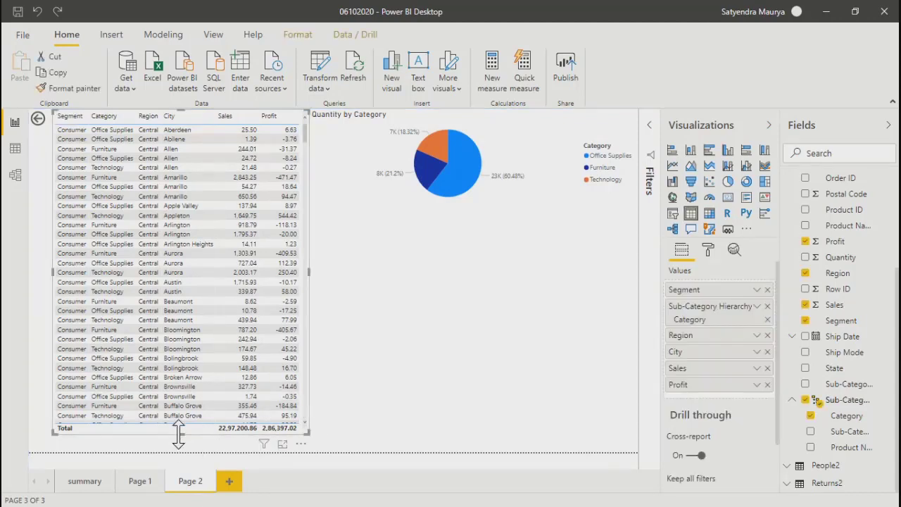
drag(178, 435, 181, 445)
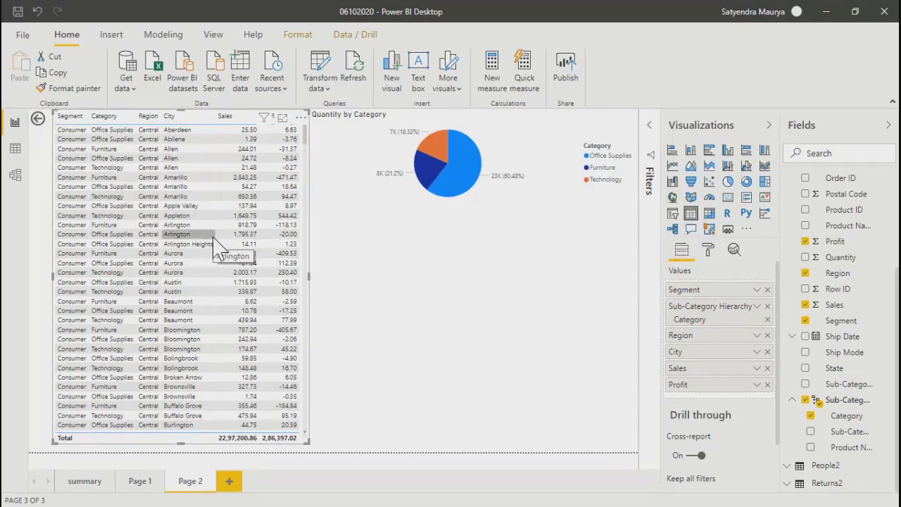
click(710, 213)
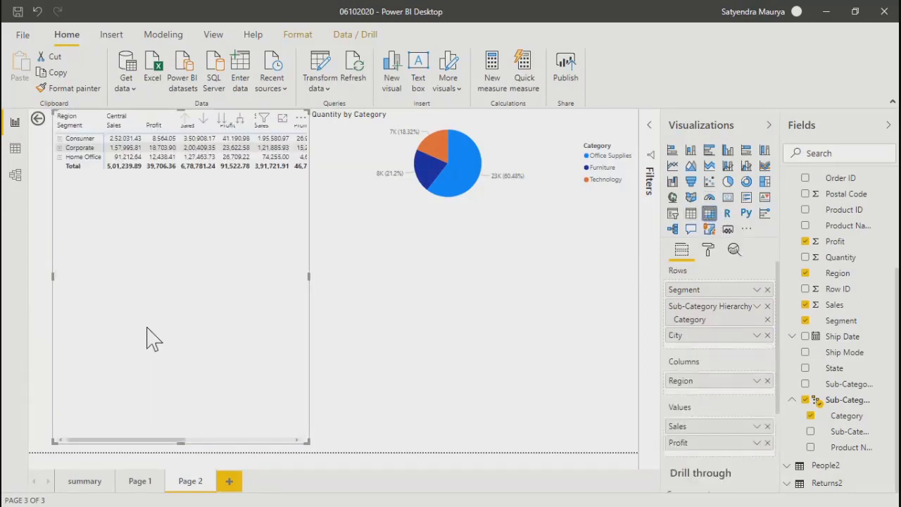
Step: Expand the Consumer segment in the matrix, view the cities under Technology, and collapse Technology again
click(59, 139)
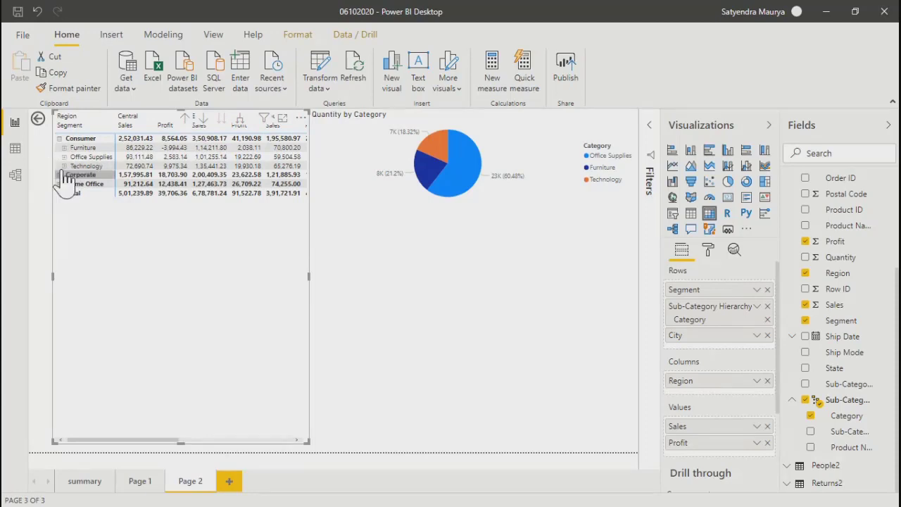
click(63, 166)
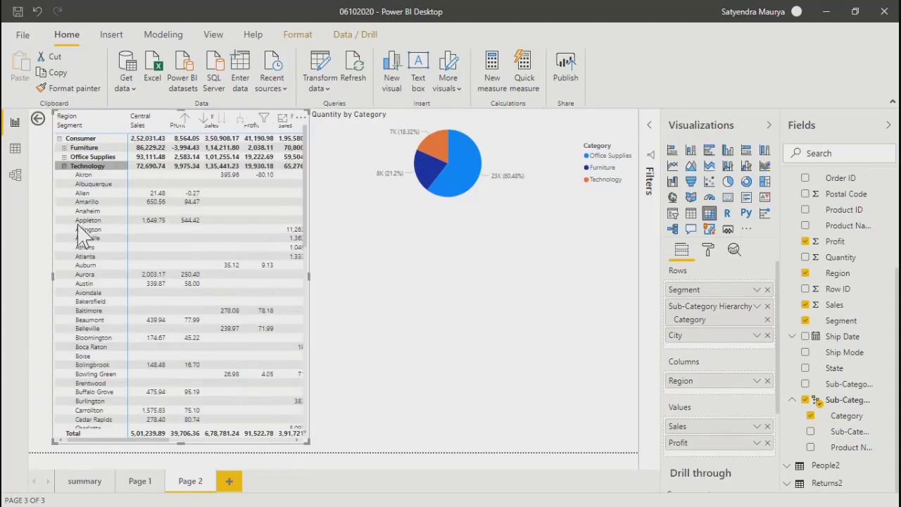
click(63, 166)
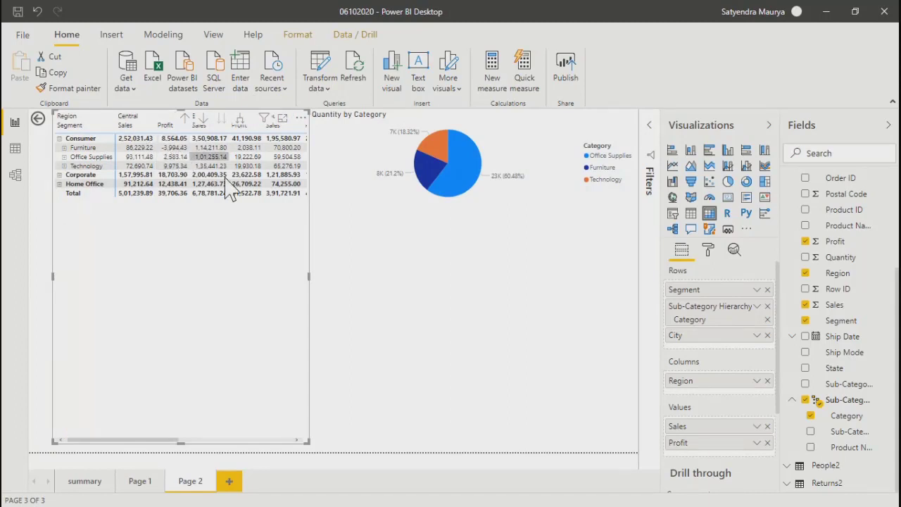
Step: Open the matrix in focus mode, view the cities under Consumer's Furniture category, and collapse Furniture and the Consumer segment
click(282, 120)
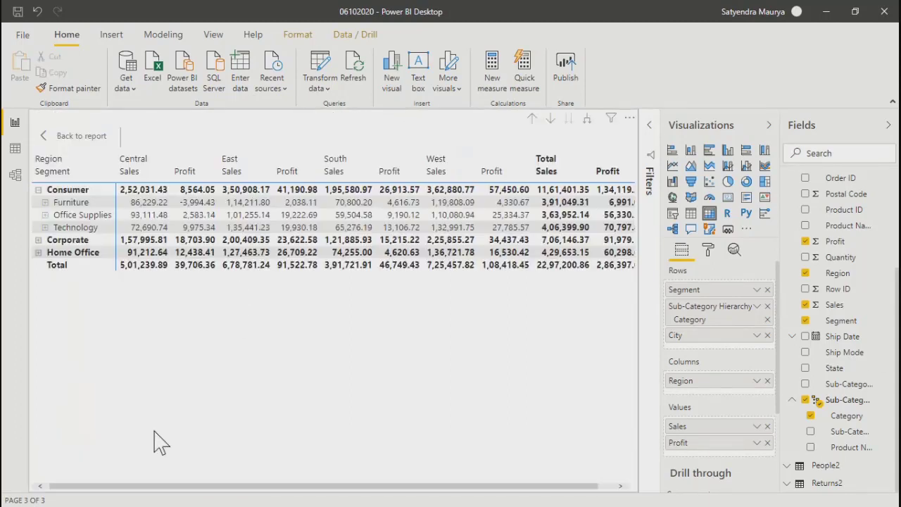
click(45, 202)
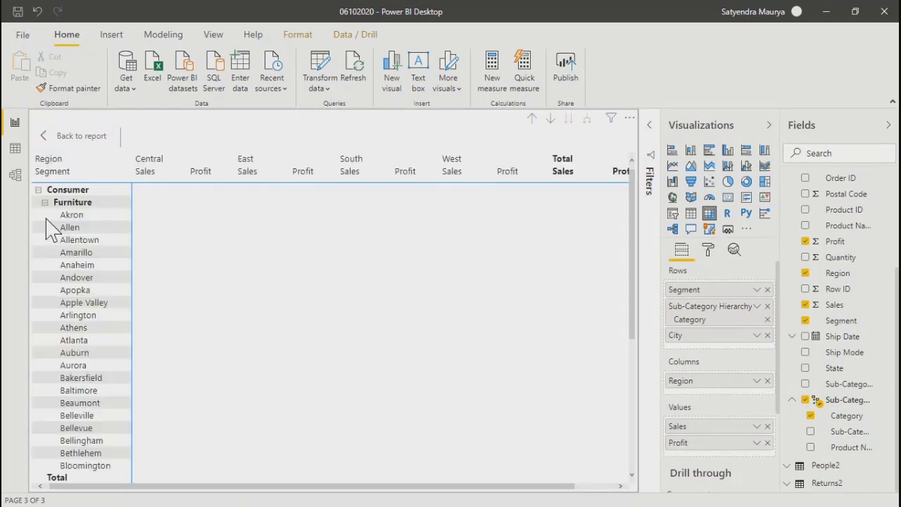
click(44, 203)
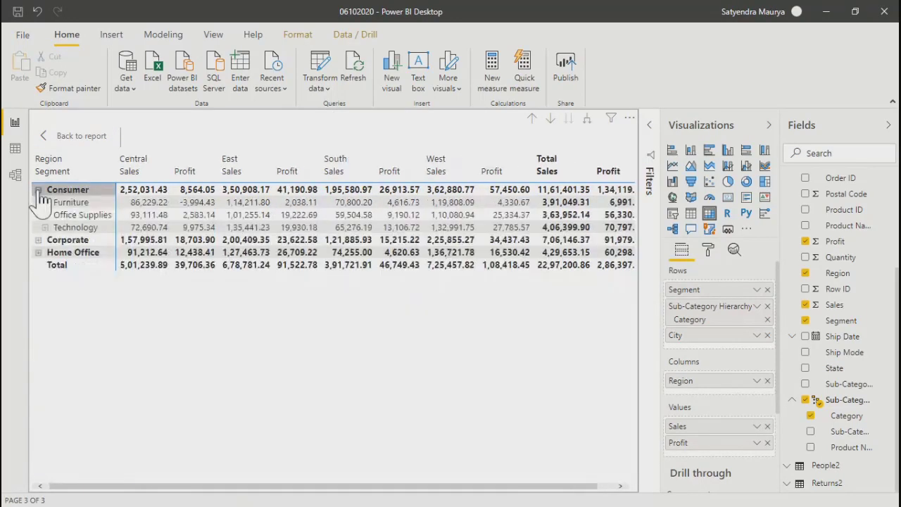
click(39, 189)
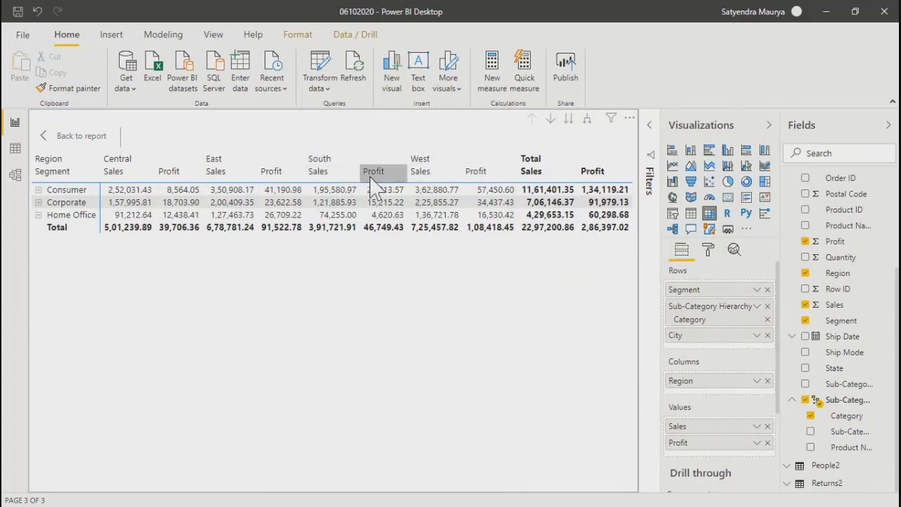
Step: Return from focus mode to the report page and convert the matrix back to a table
click(48, 141)
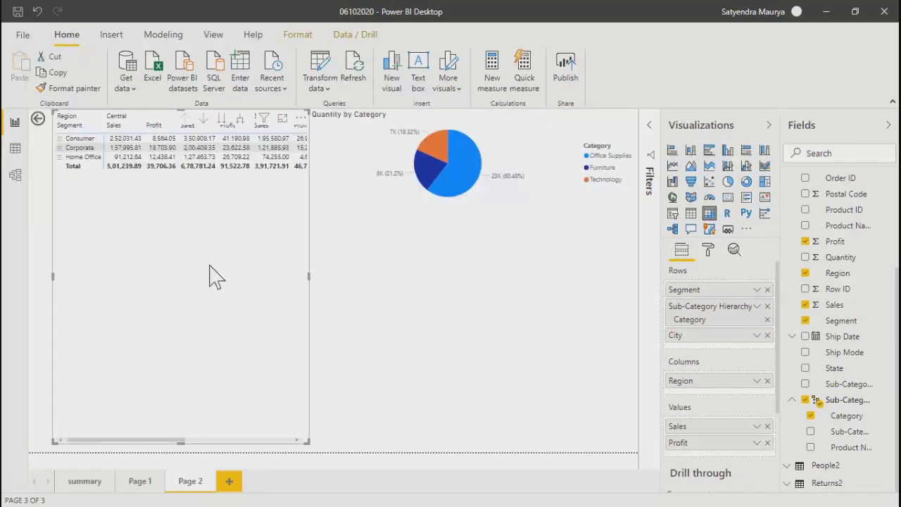
click(443, 288)
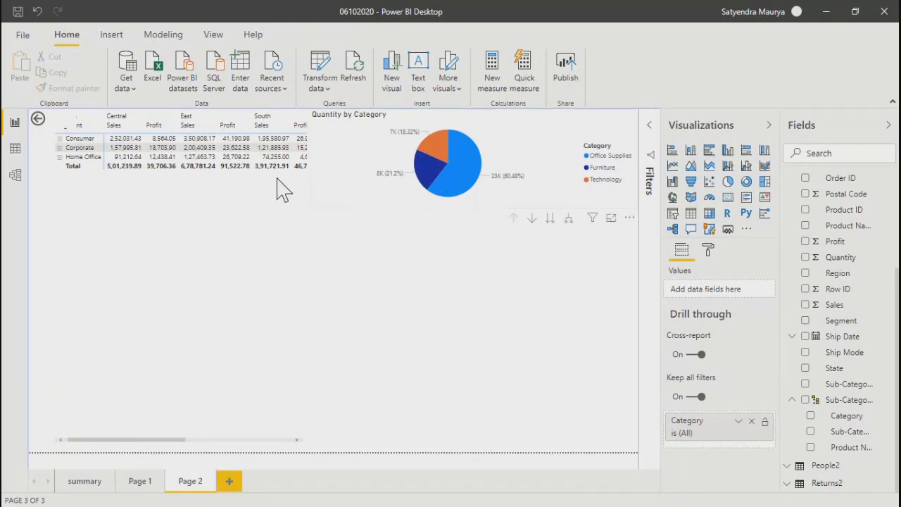
click(266, 199)
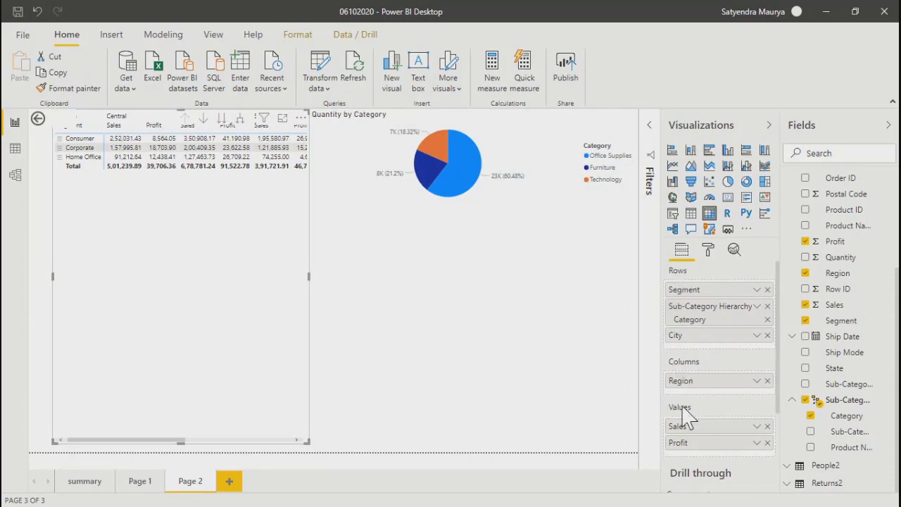
click(693, 217)
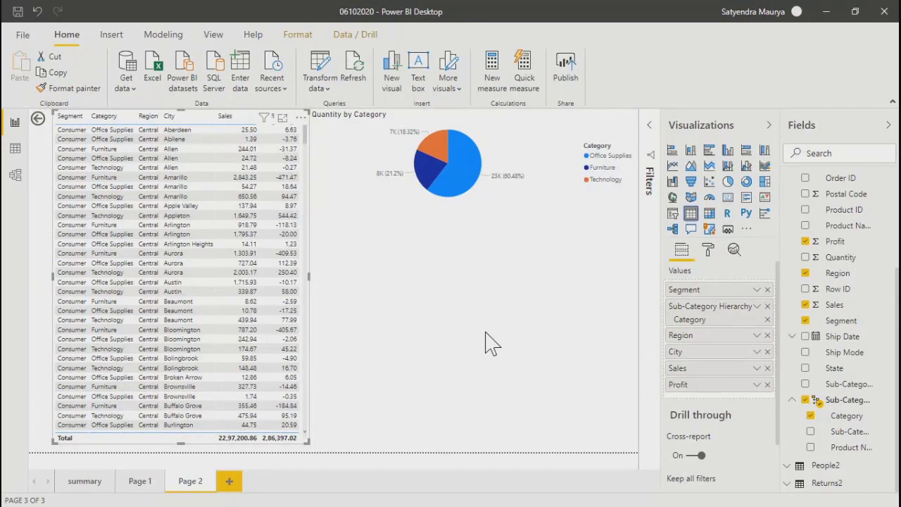
Step: Cross-highlight the pie chart with the table's Office Supplies rows for the cities Allen and Arlington Heights
click(445, 341)
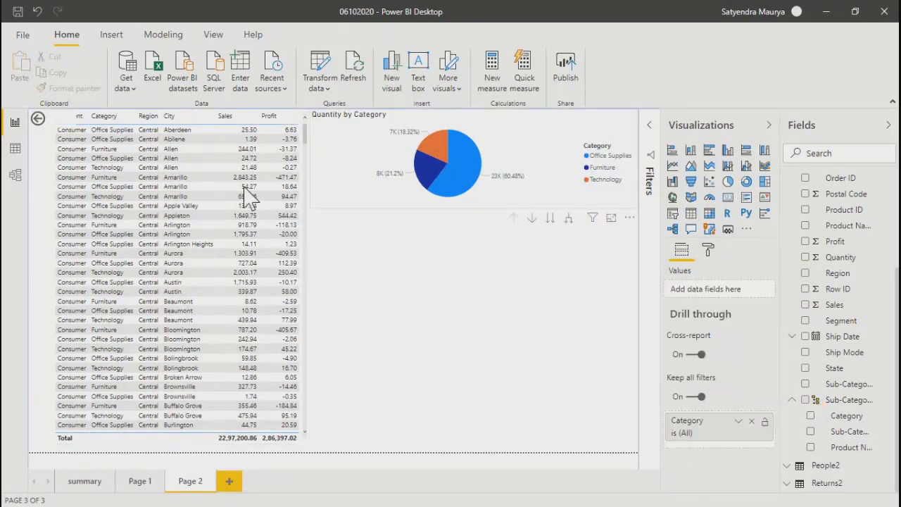
click(184, 158)
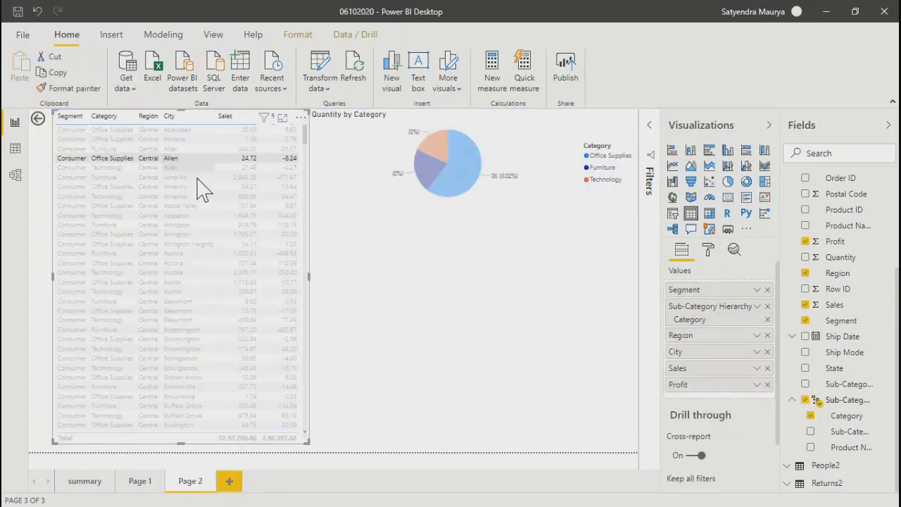
drag(197, 186, 163, 257)
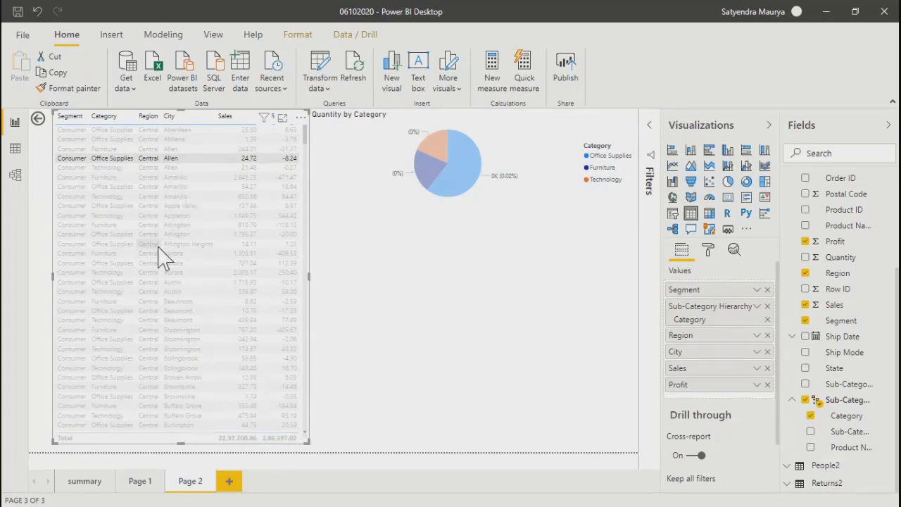
click(158, 246)
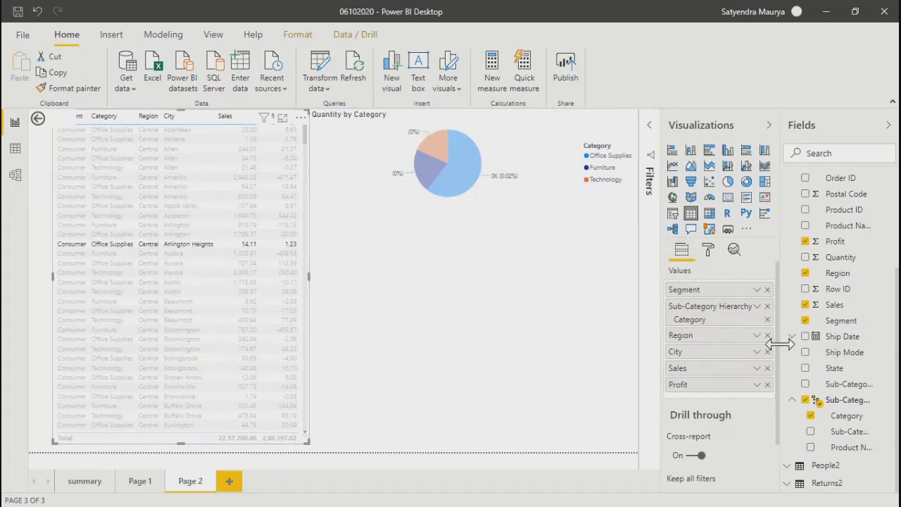
Step: Review the table's drill-through settings, expand the filter pane and look through the filters on this visual
scroll(775, 356, down, 2)
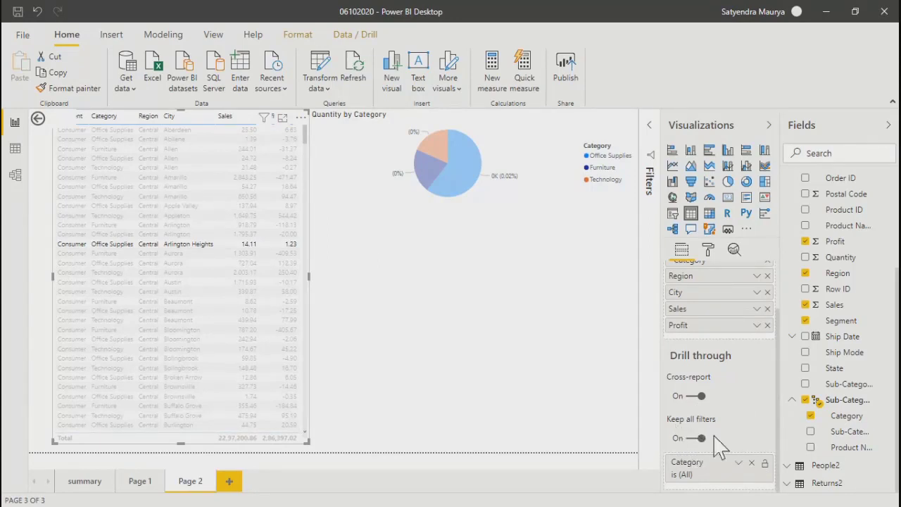
click(650, 184)
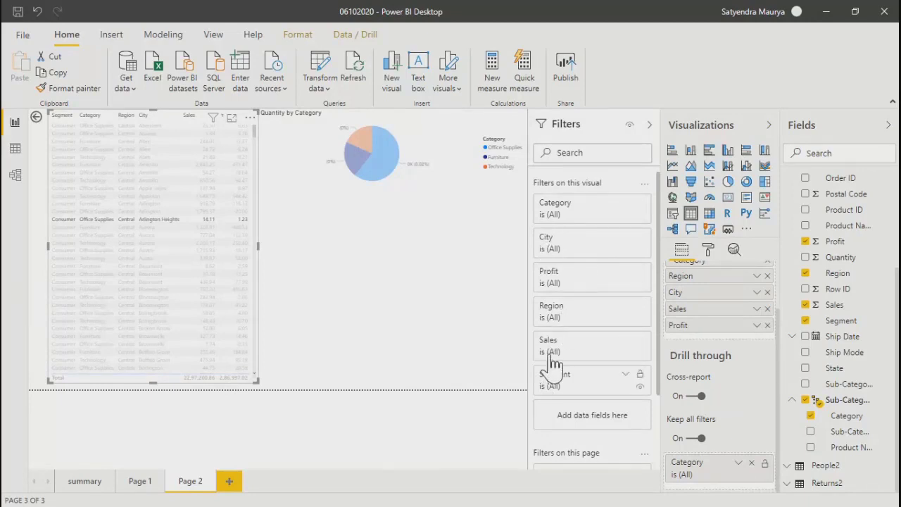
scroll(658, 345, down, 3)
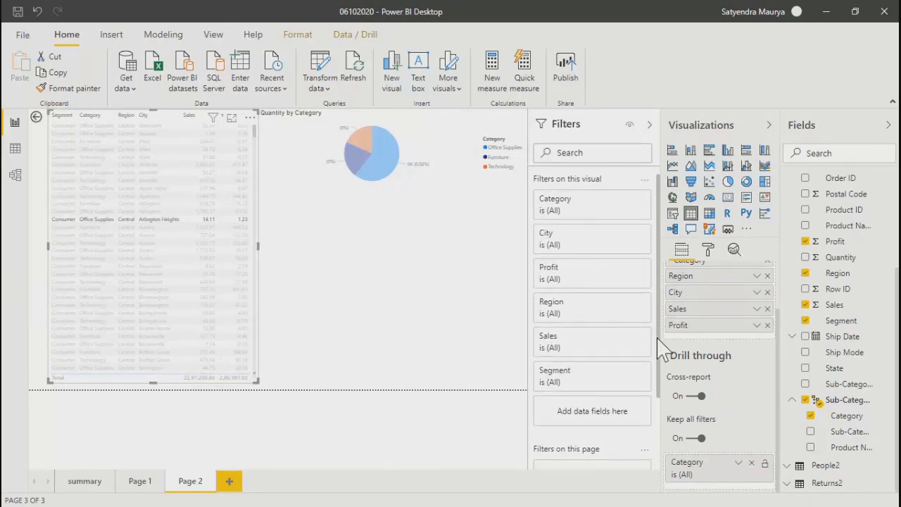
scroll(653, 416, up, 3)
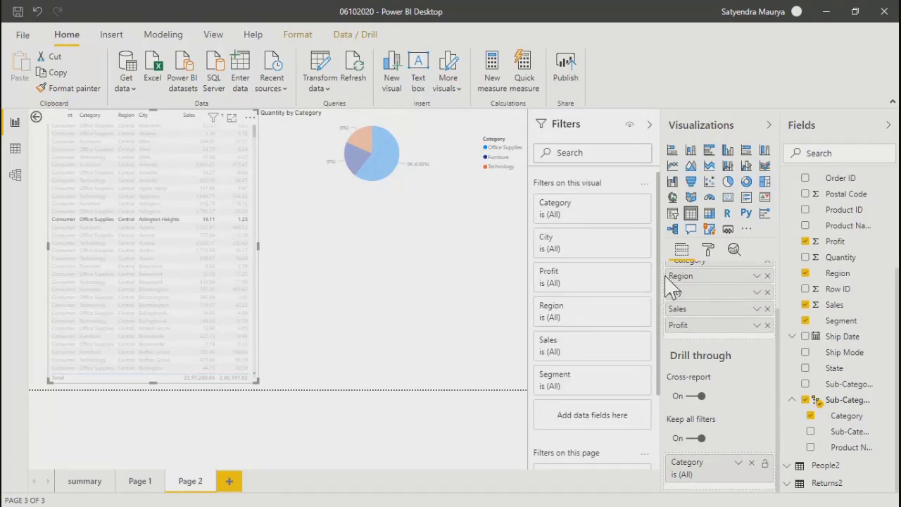
Step: Try filtering the table to the Furniture category and reset the Category filter to include all categories
click(555, 215)
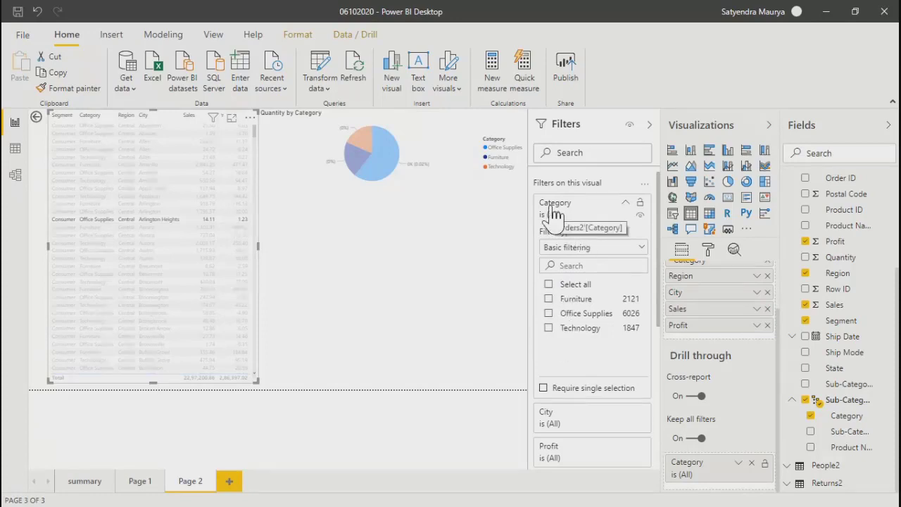
click(548, 300)
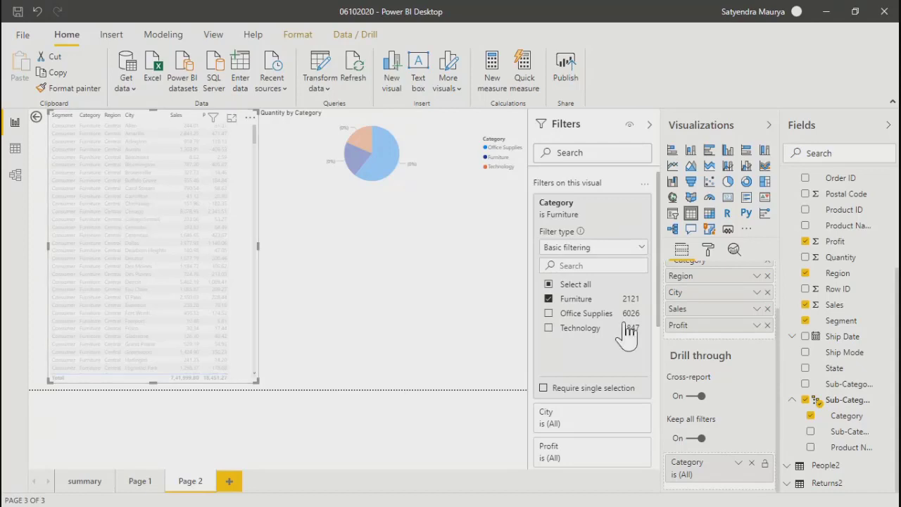
click(549, 285)
Step: Expand the City filter, try limiting the table to Aberdeen and deselect that city again
click(591, 422)
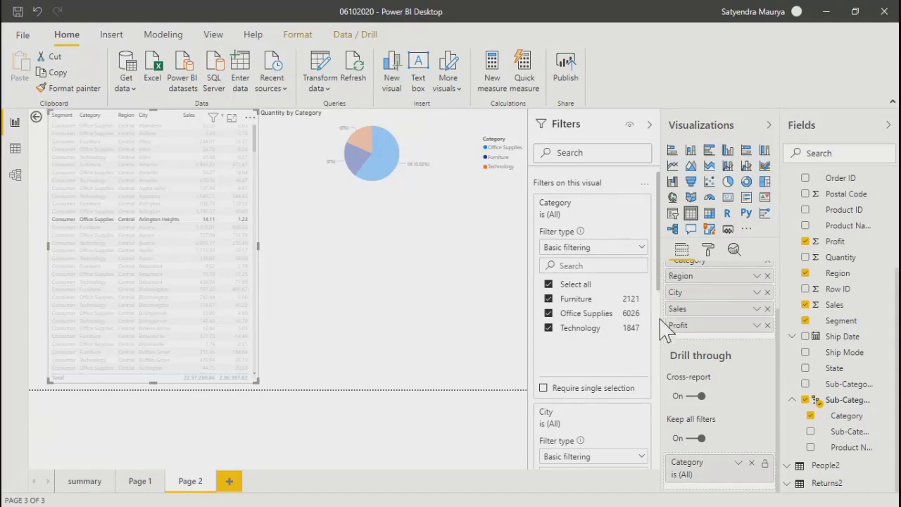
scroll(658, 296, down, 5)
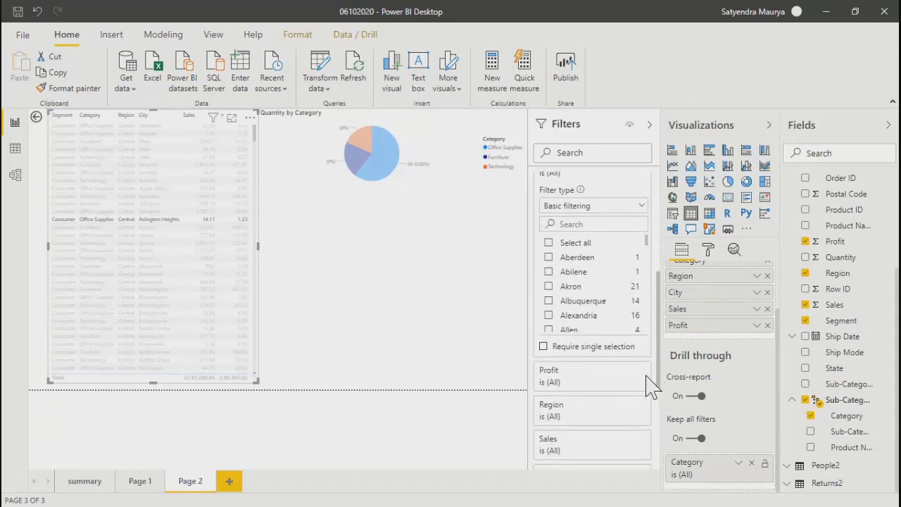
click(550, 257)
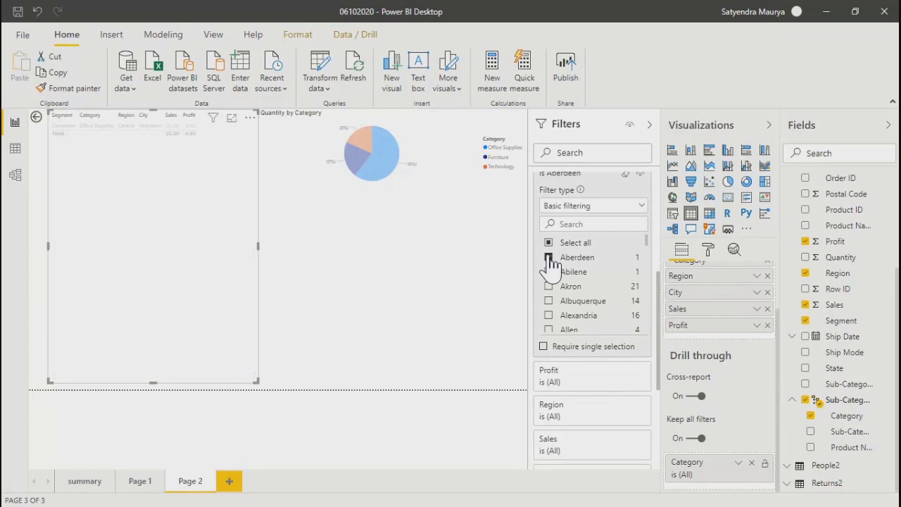
click(550, 260)
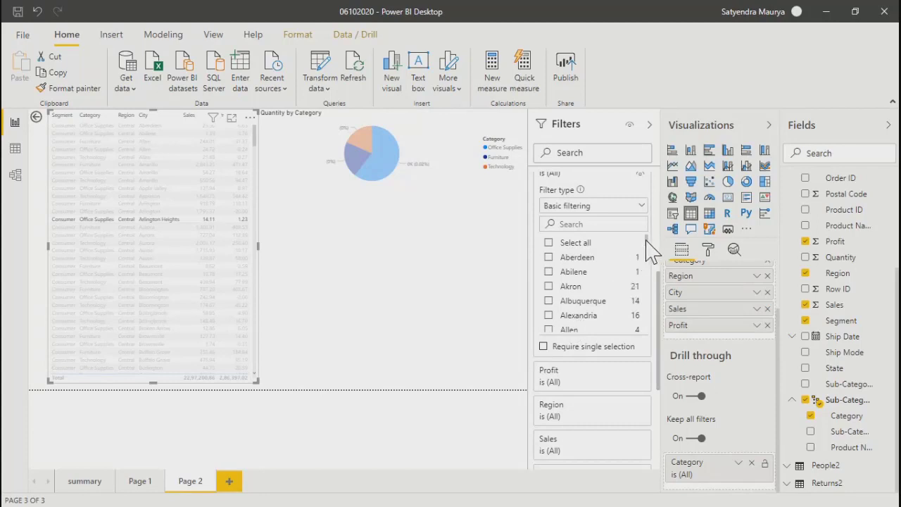
Step: Try filtering the table to the cities Danbury and Danville together and deselect both
drag(647, 239, 658, 271)
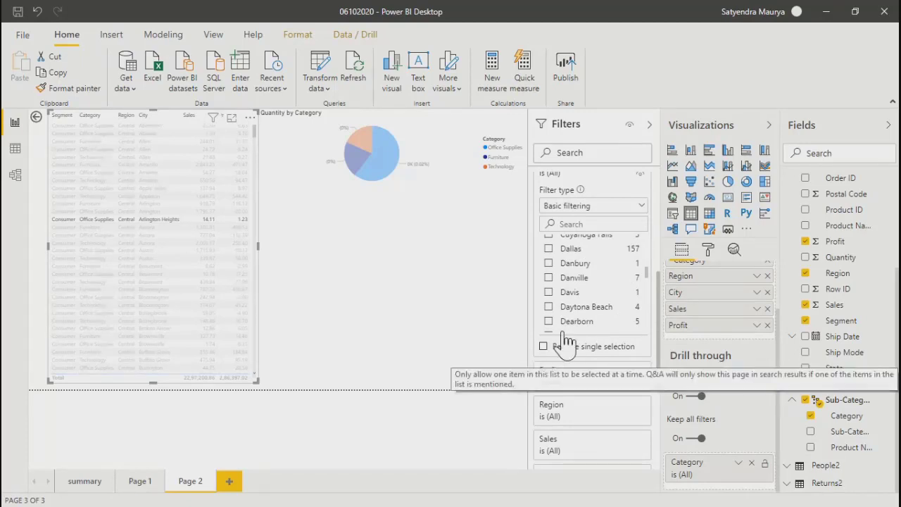
click(550, 264)
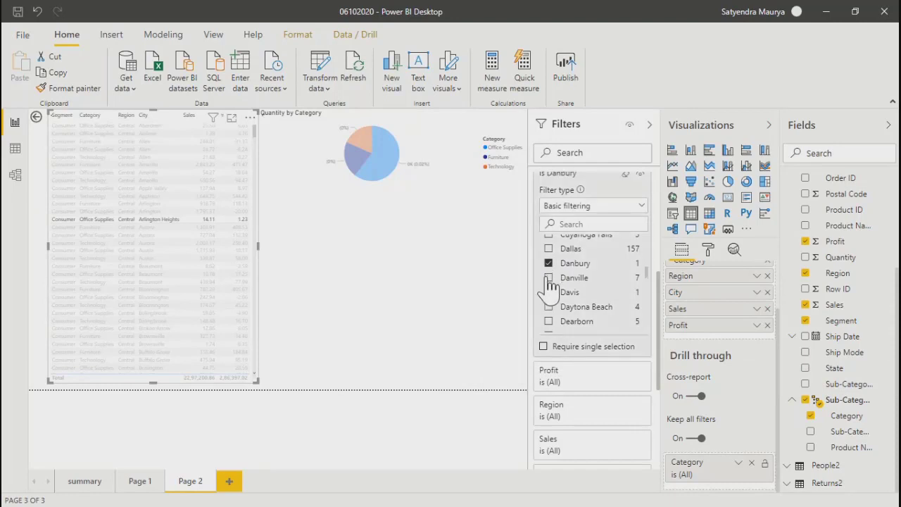
click(549, 279)
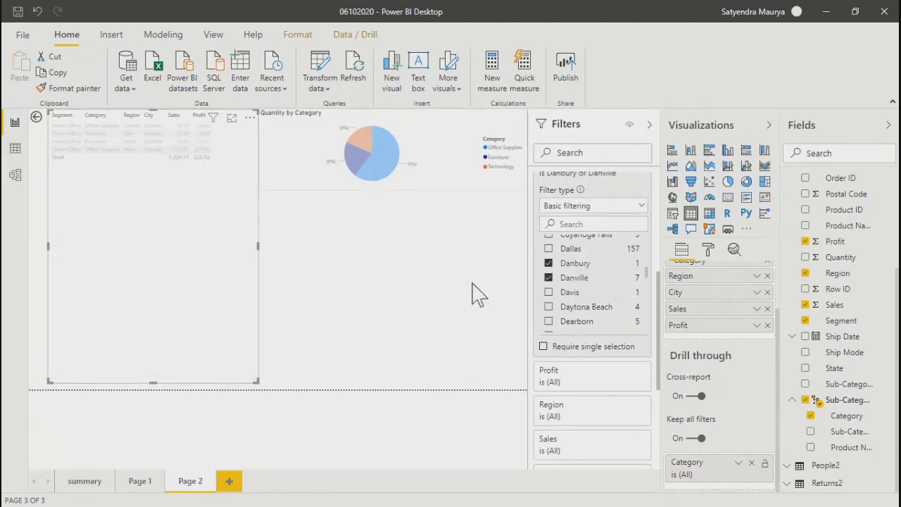
click(550, 279)
click(550, 263)
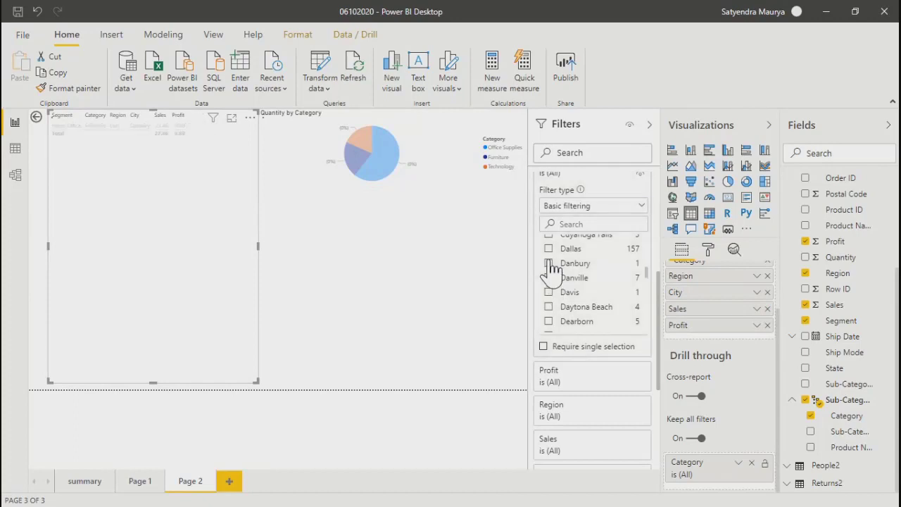
Step: Require single selection in the City filter and try Dearborn, Daytona Beach and Davis before choosing Danville
click(544, 347)
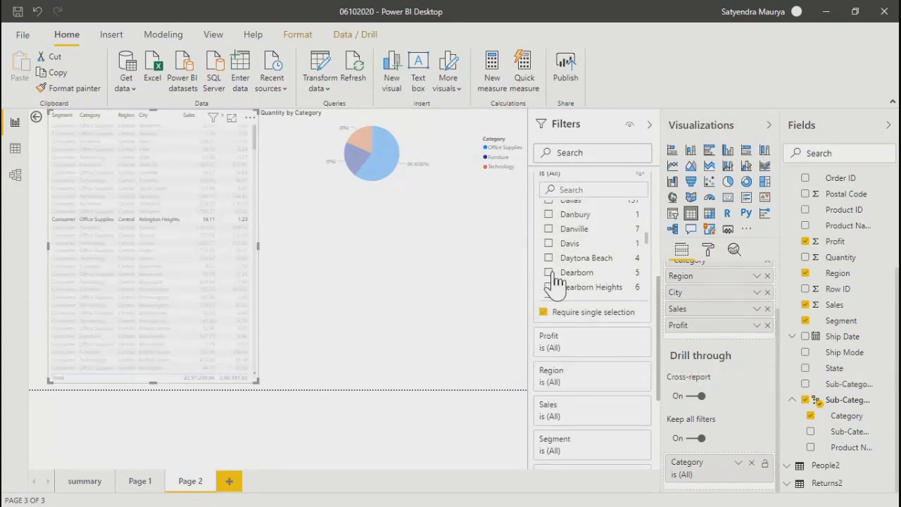
click(550, 274)
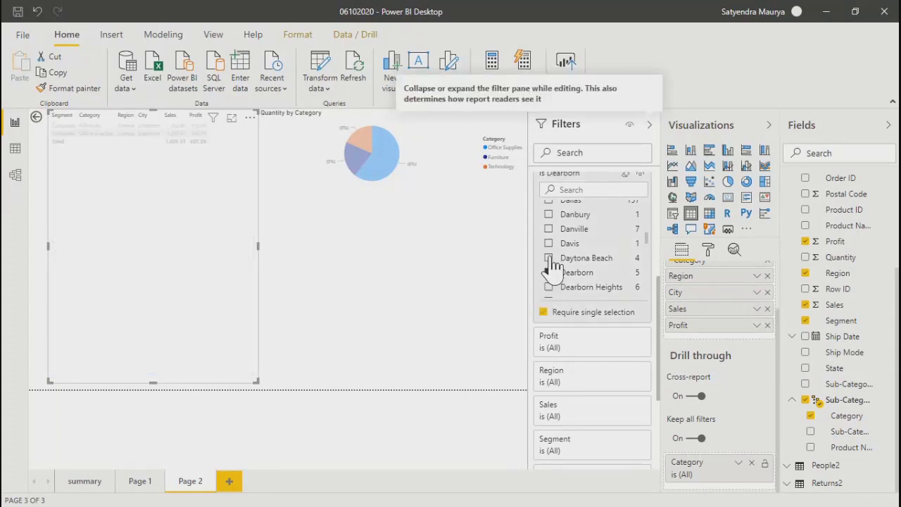
click(550, 258)
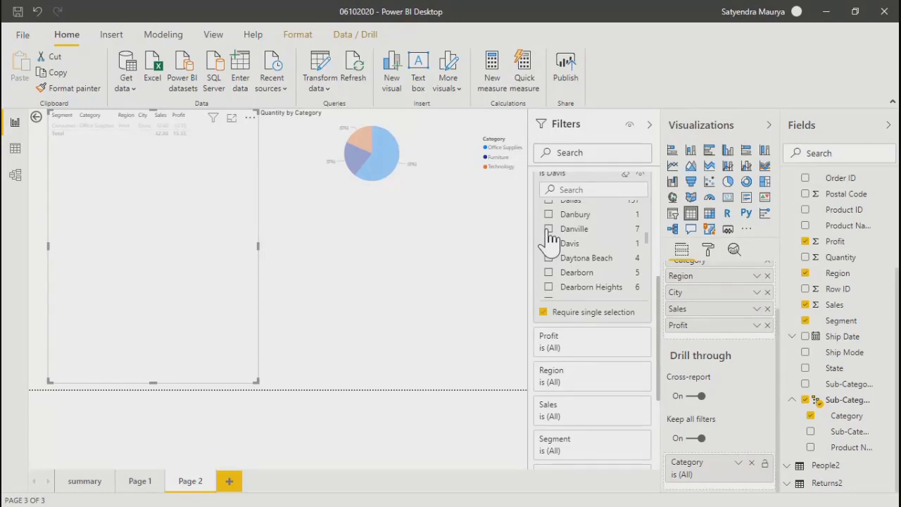
click(548, 243)
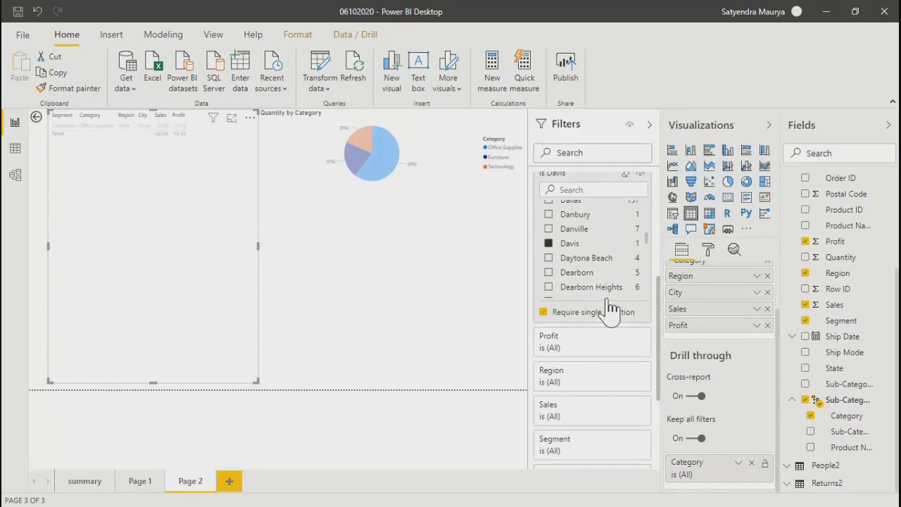
click(550, 231)
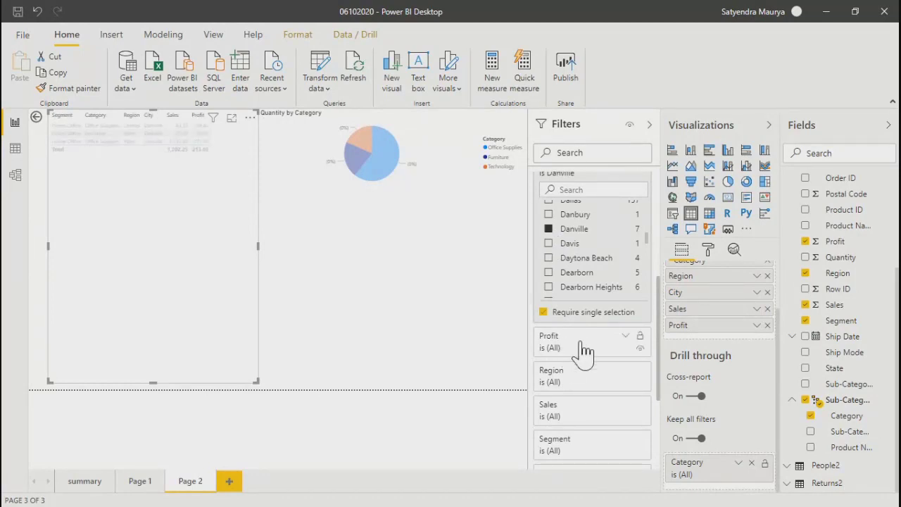
Step: Expand the Region filter for the table and select West and Central
click(576, 387)
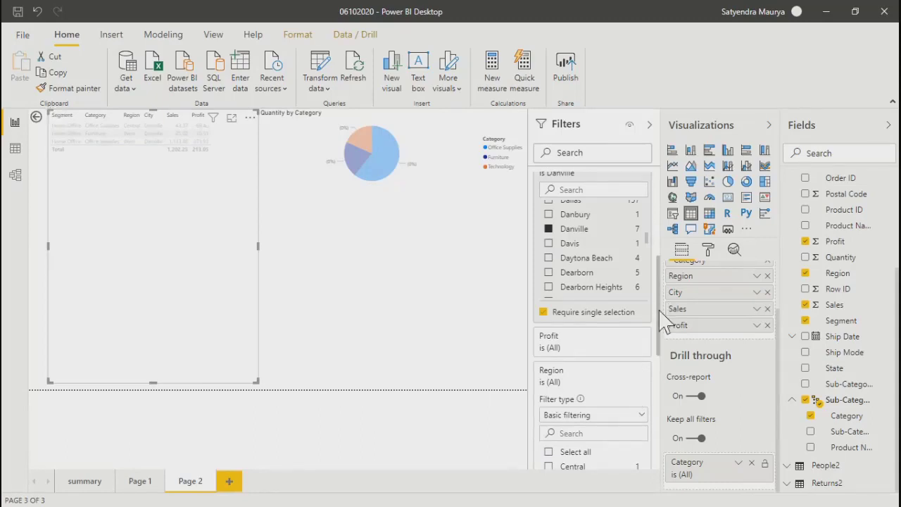
scroll(592, 345, down, 3)
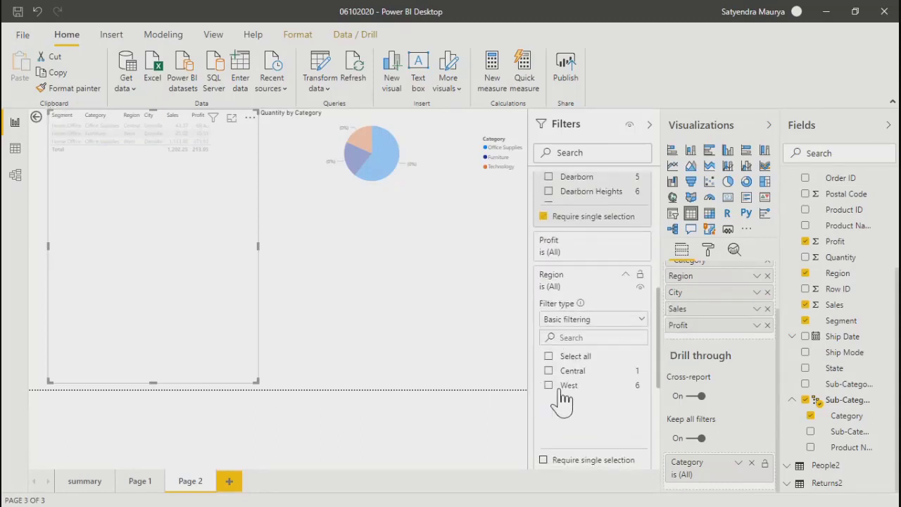
click(550, 386)
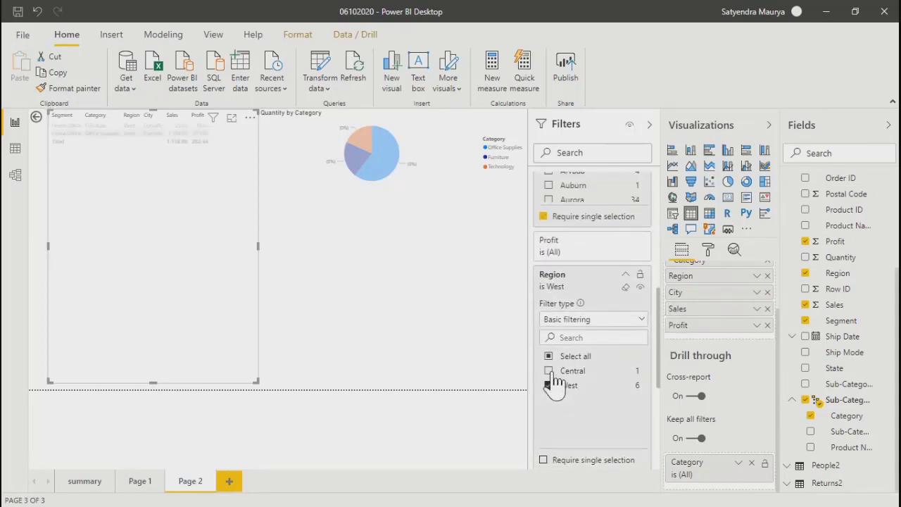
click(550, 371)
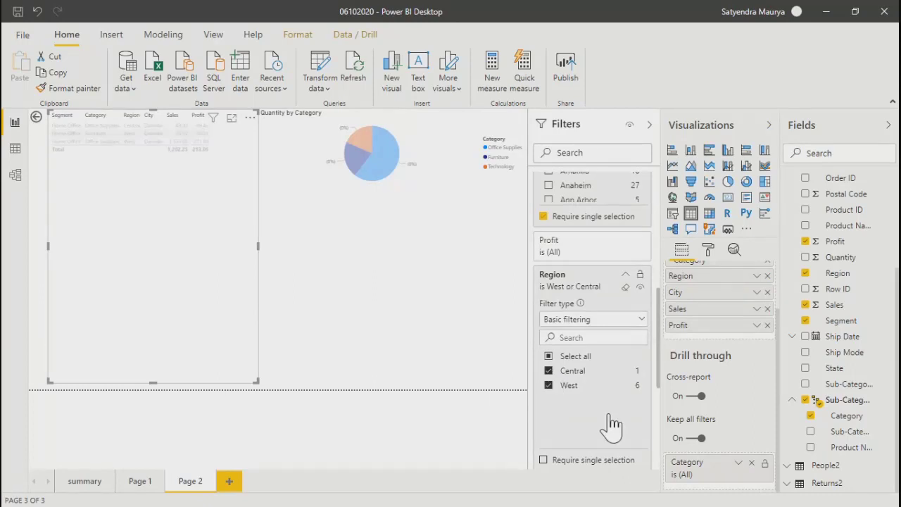
Step: Switch the table's City filter to Anaheim and finally to Amarillo
scroll(611, 424, up, 8)
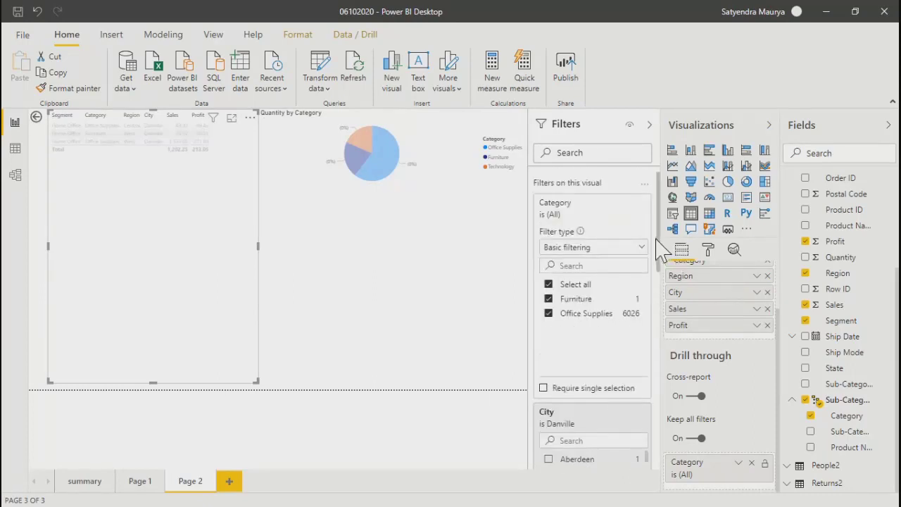
scroll(654, 298, down, 5)
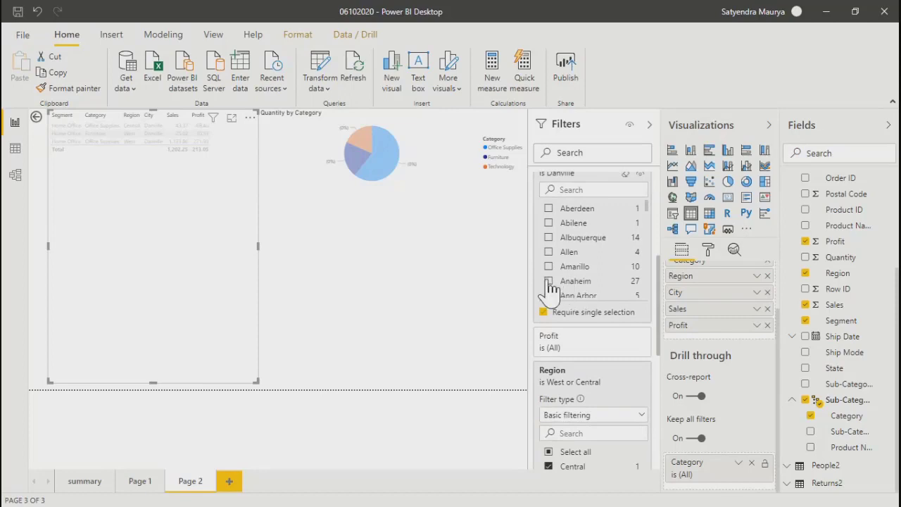
click(549, 282)
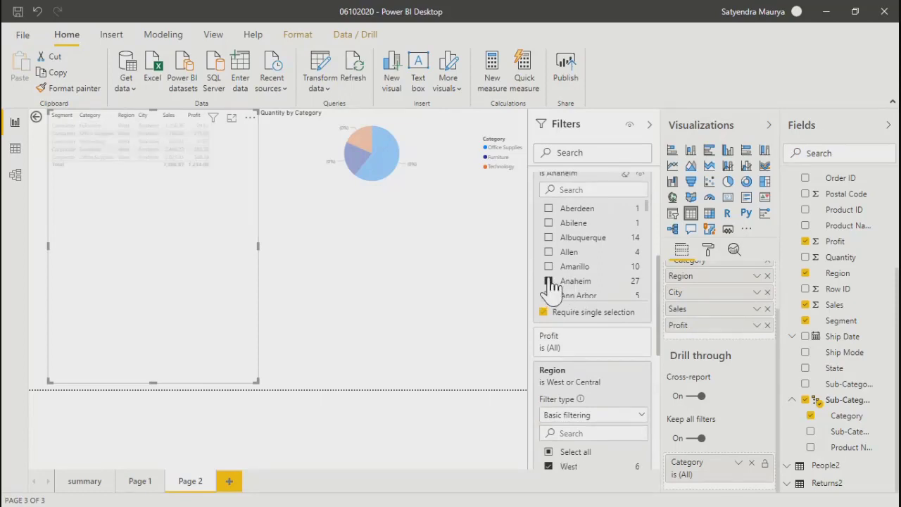
click(548, 267)
drag(659, 326, 660, 295)
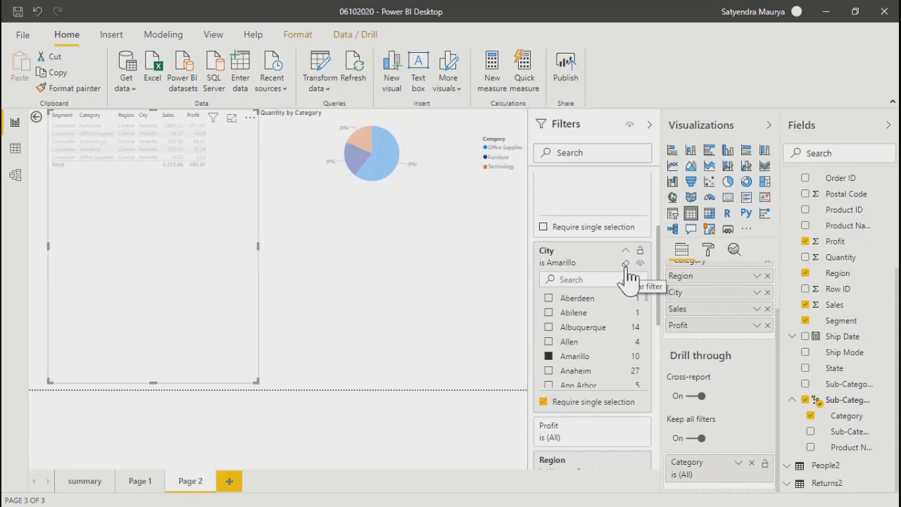
Step: Clear the table's City filter, bring up the table's format settings and collapse the Filters pane
click(627, 267)
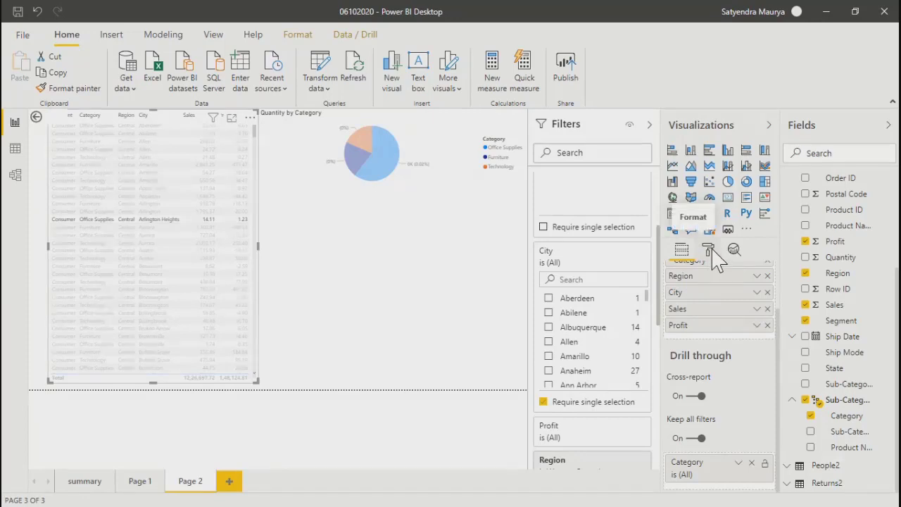
click(708, 251)
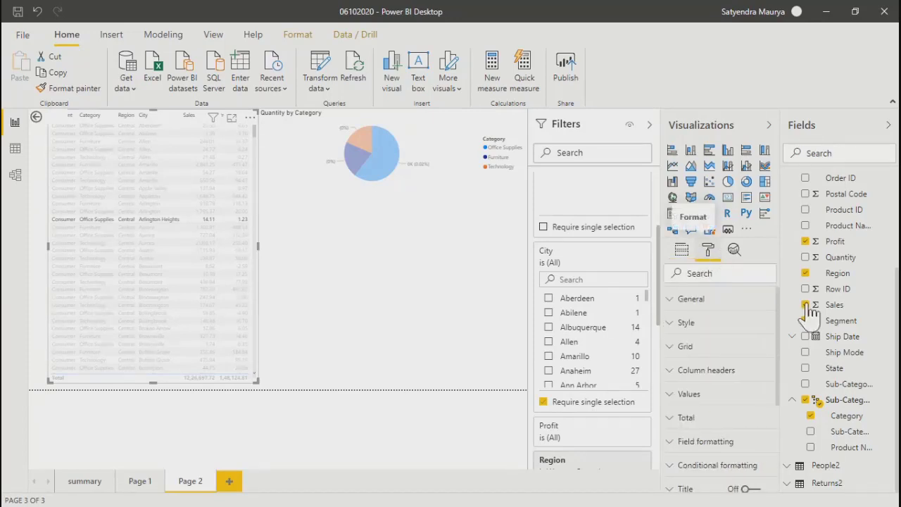
scroll(771, 450, down, 3)
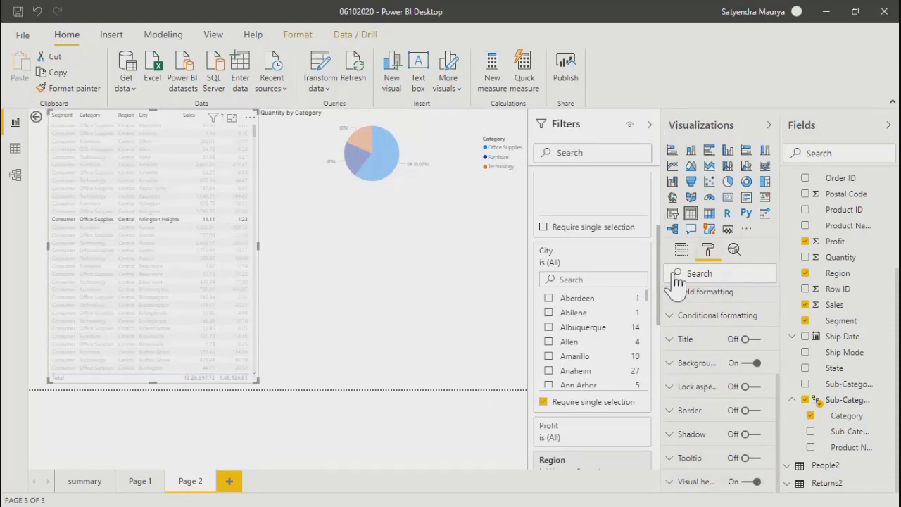
click(650, 125)
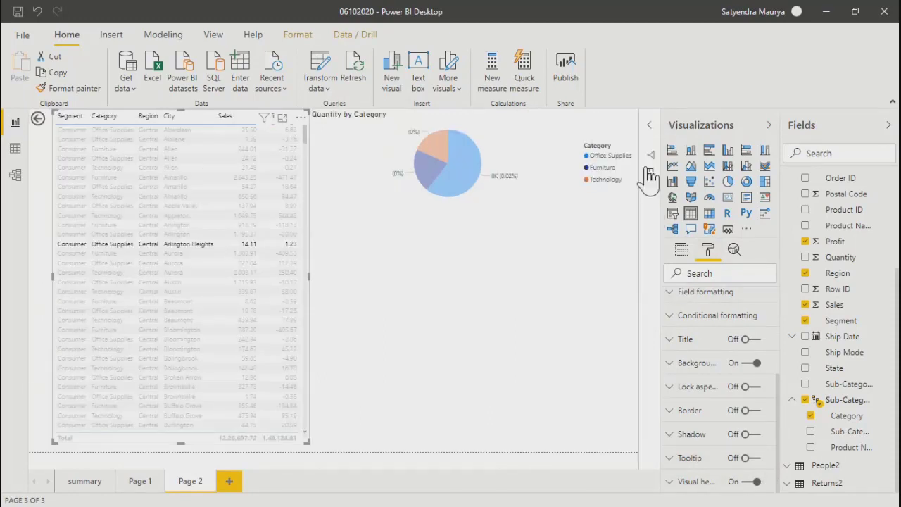
Step: Format the table's Category field with an orange font color and a light orange background color
click(674, 296)
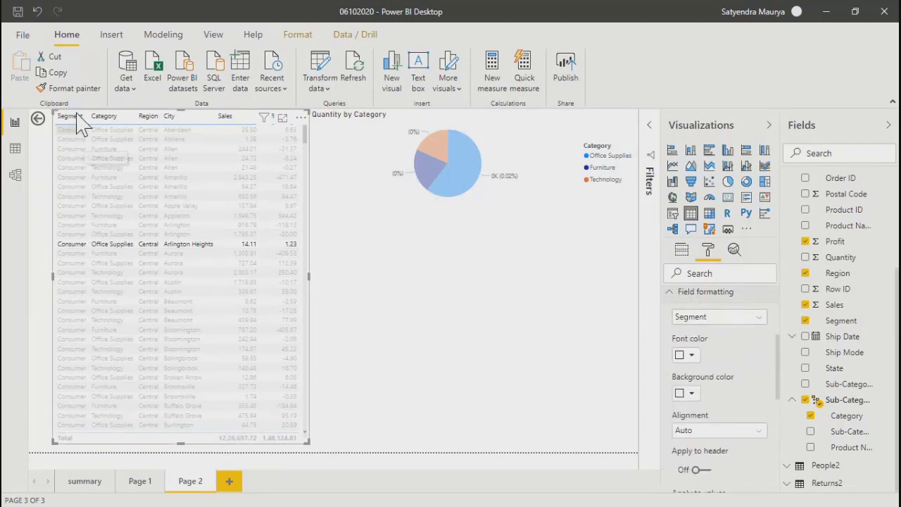
drag(104, 117, 167, 125)
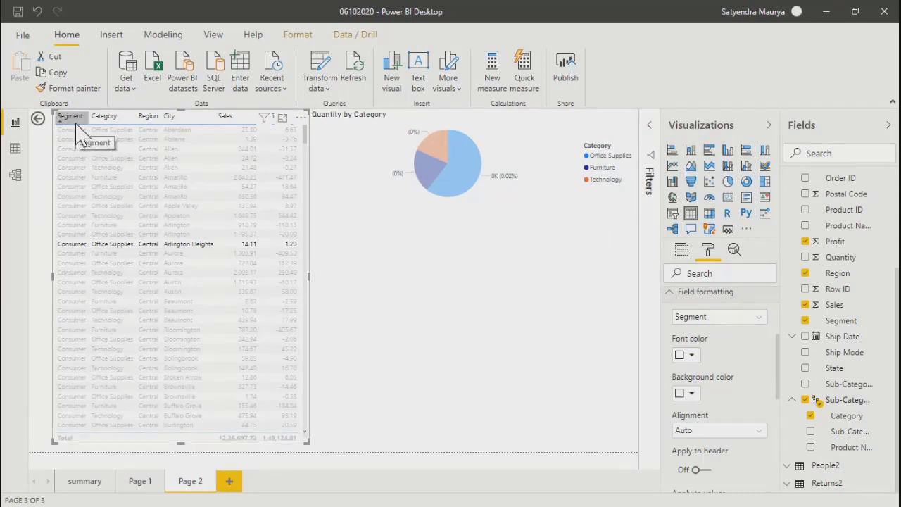
click(733, 322)
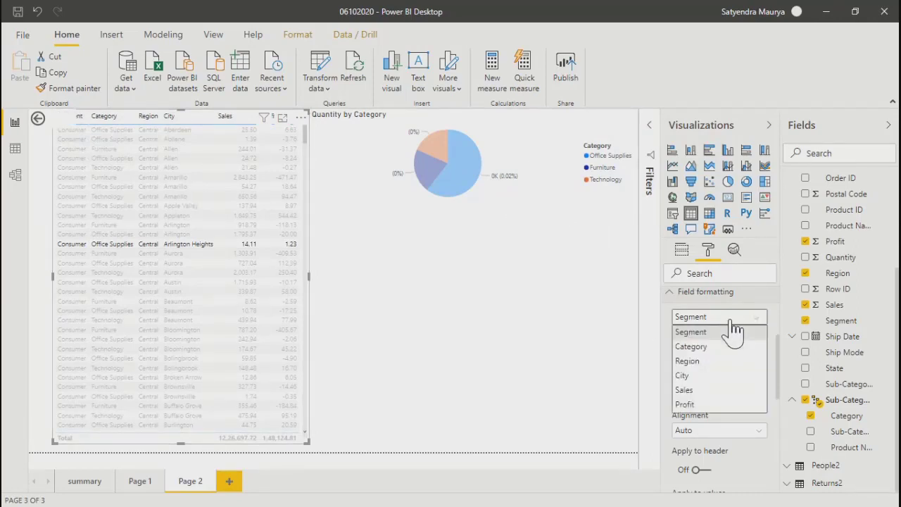
click(692, 347)
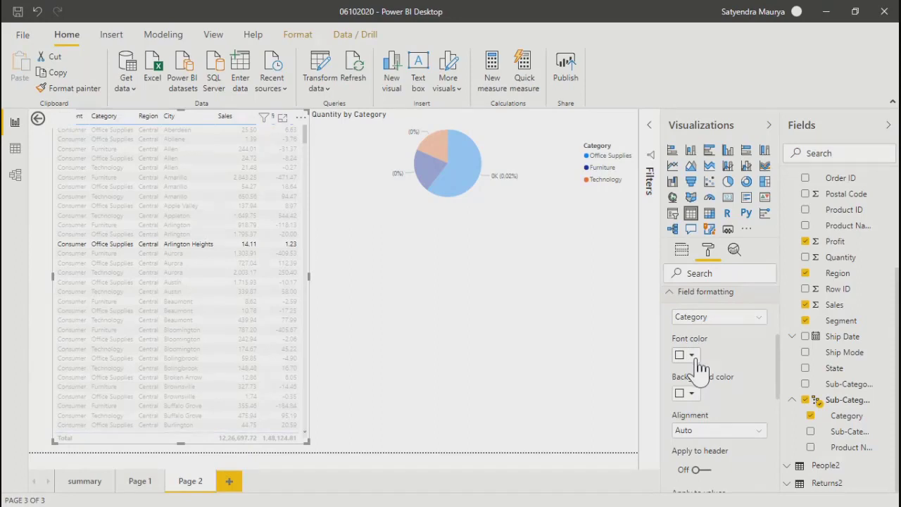
click(694, 357)
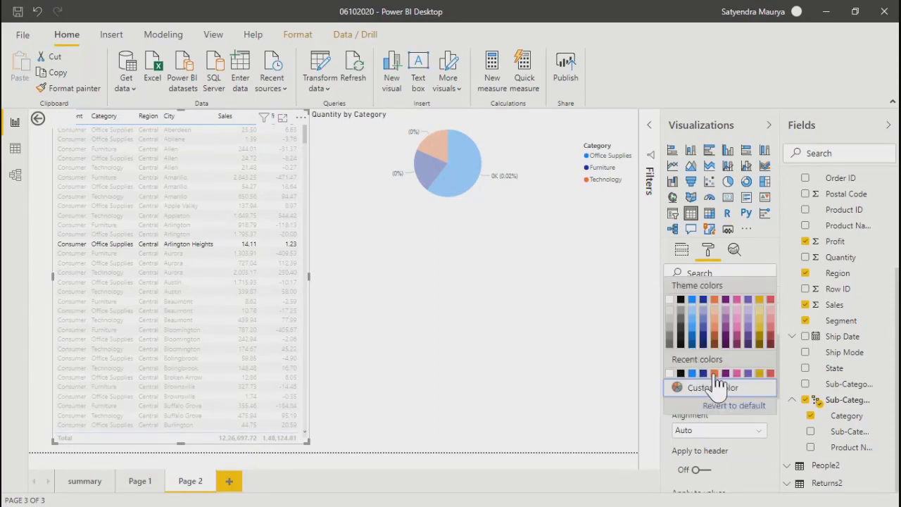
click(715, 374)
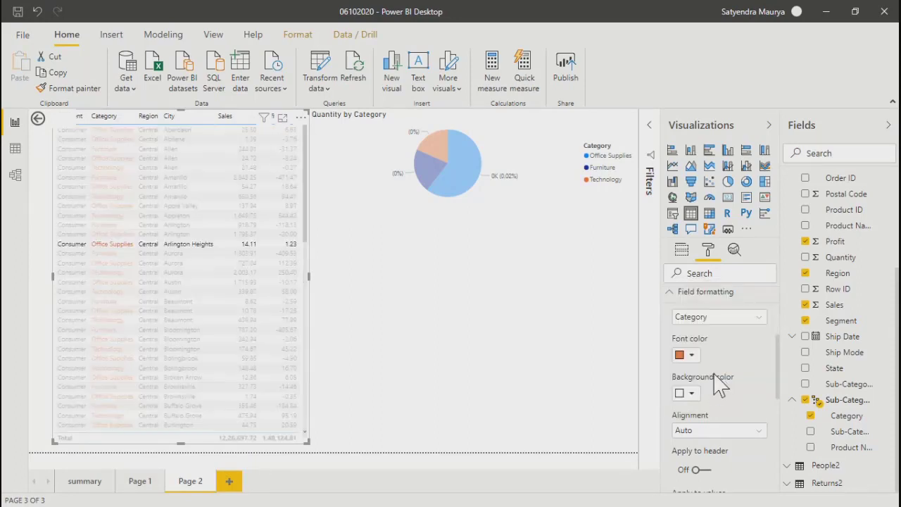
click(693, 395)
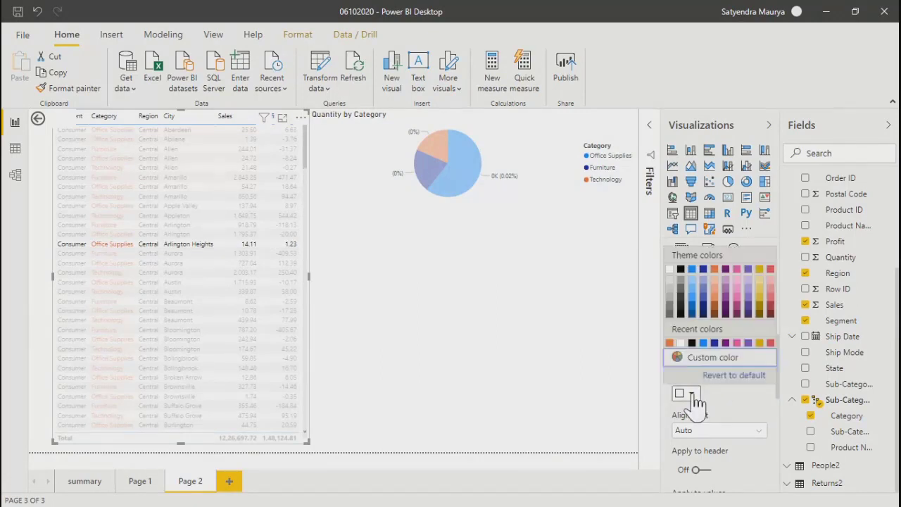
click(714, 280)
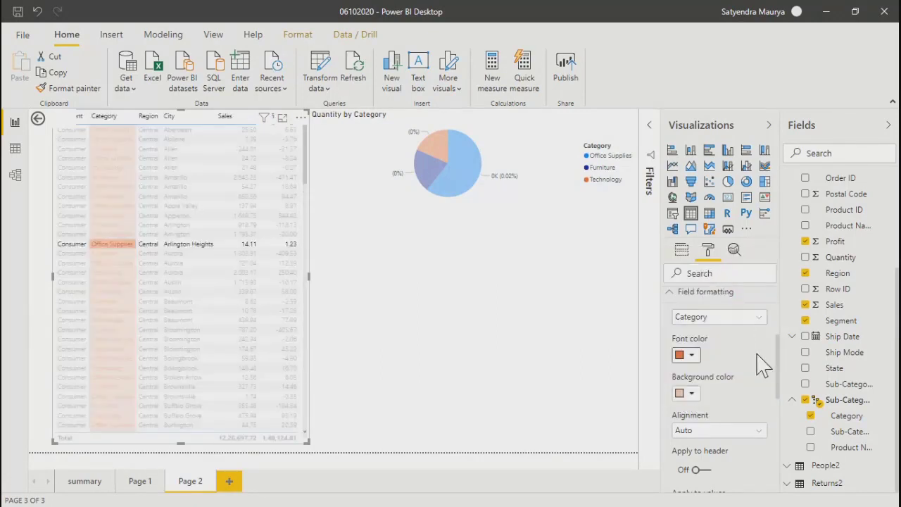
Step: Apply the Category field's formatting to the total row and examine the table's lower rows
drag(777, 370, 777, 402)
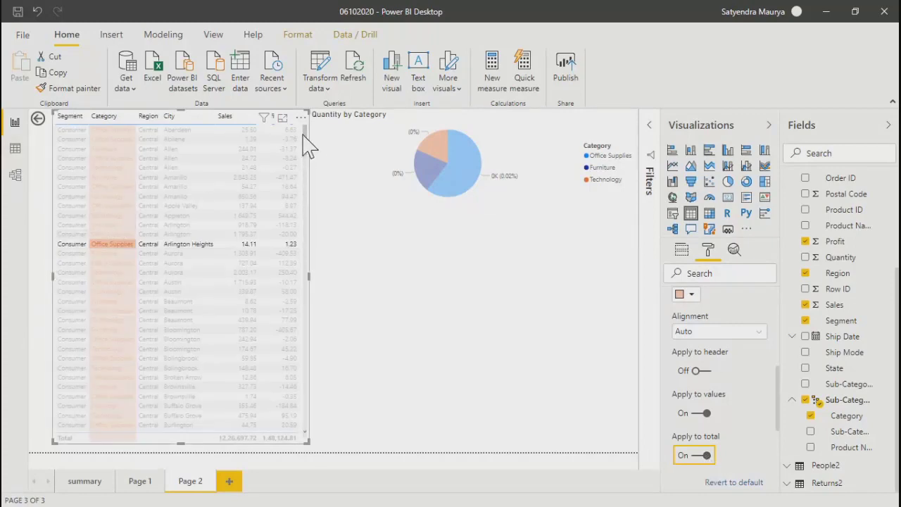
drag(307, 146, 292, 450)
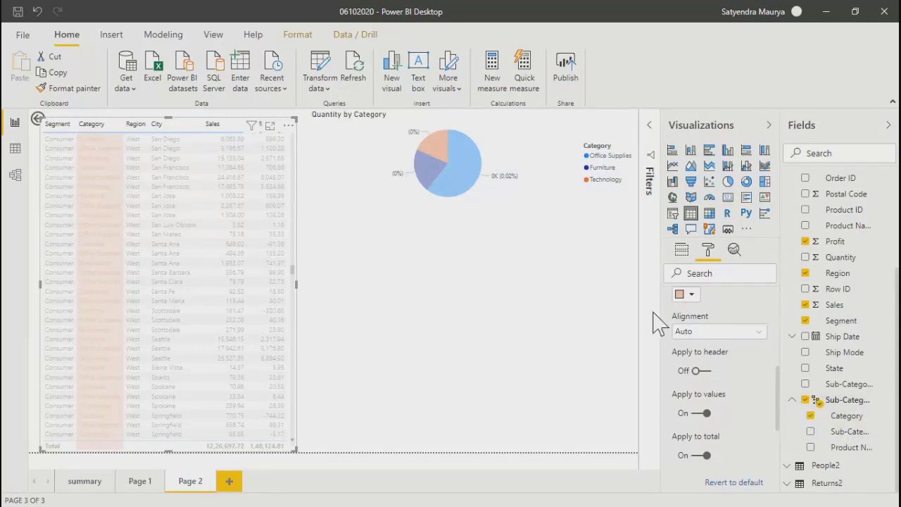
scroll(747, 338, up, 5)
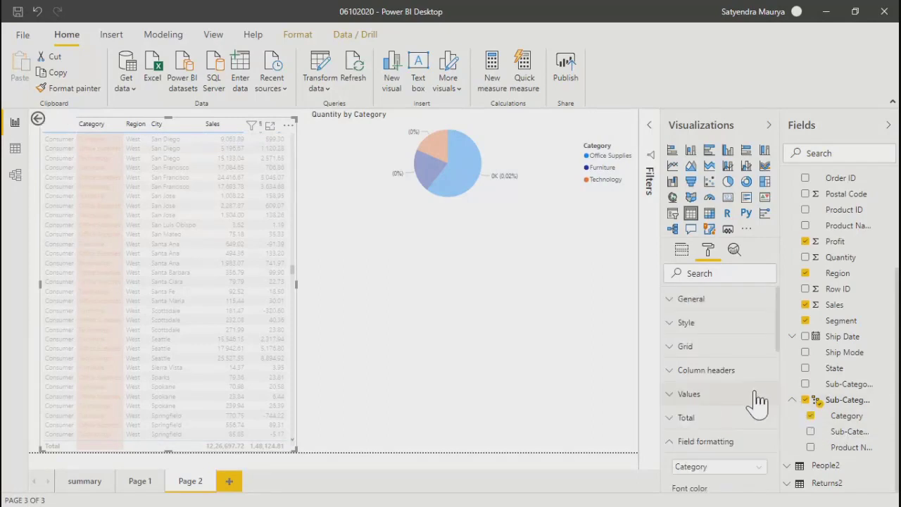
Step: Remove the Category and Segment fields from the table, then try the visual as a matrix and return it to a table
click(681, 251)
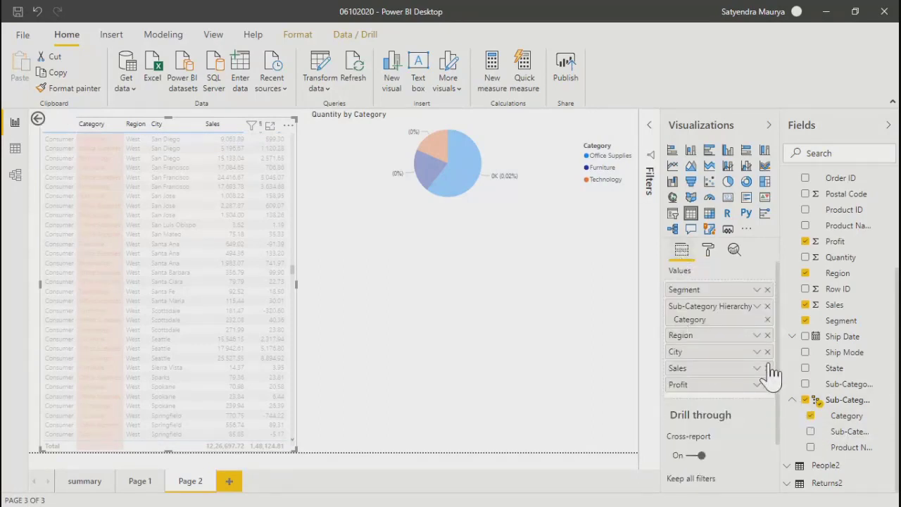
click(767, 319)
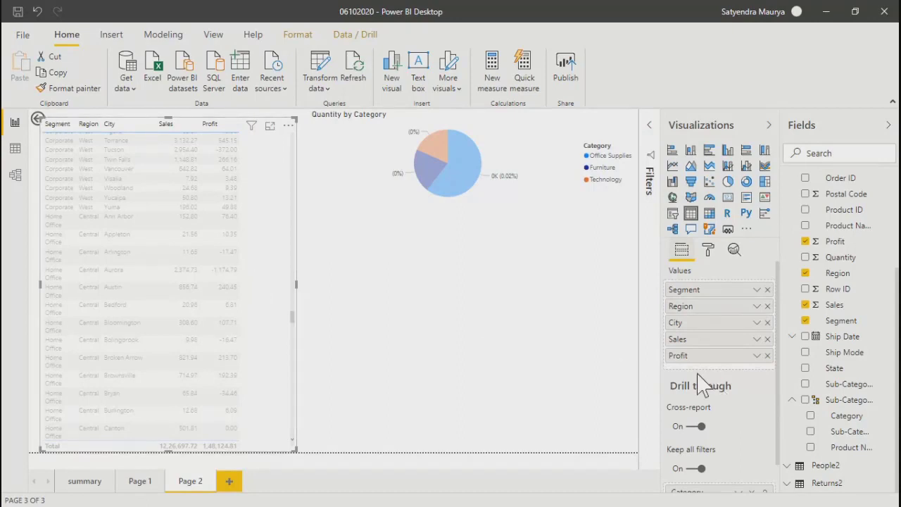
click(768, 290)
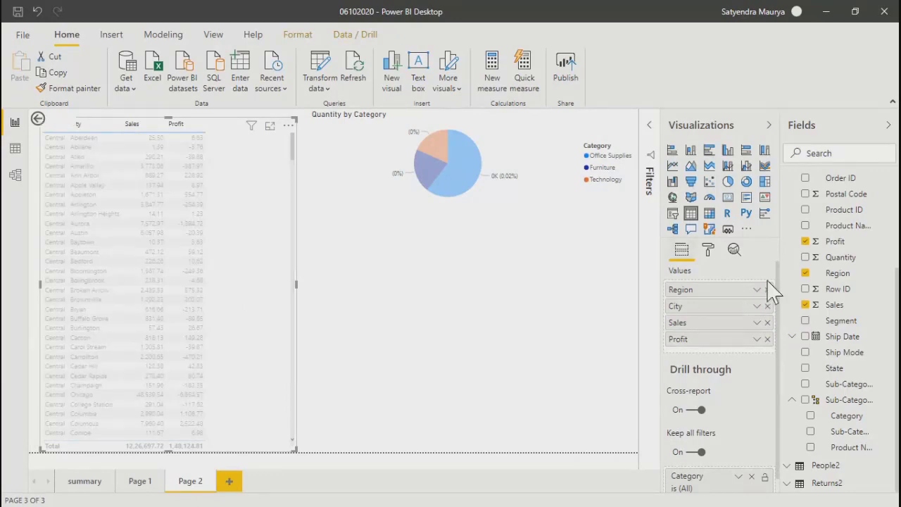
click(710, 214)
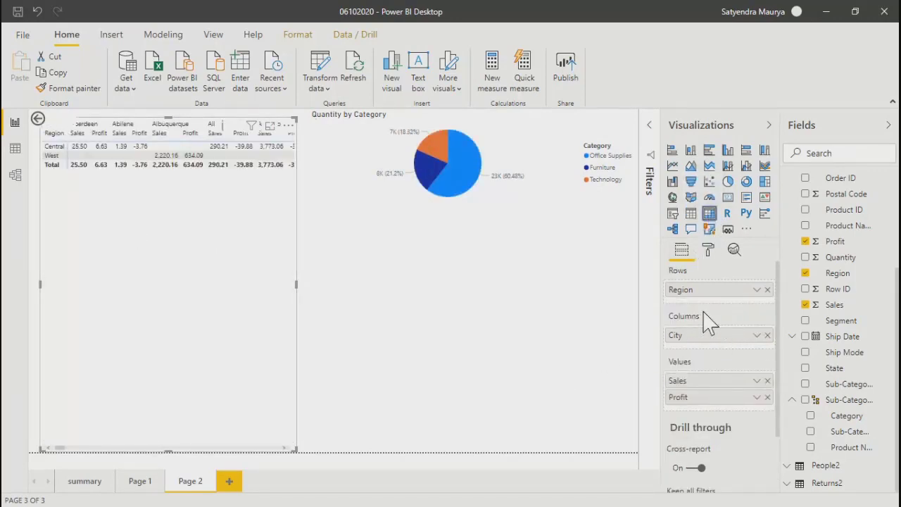
click(692, 217)
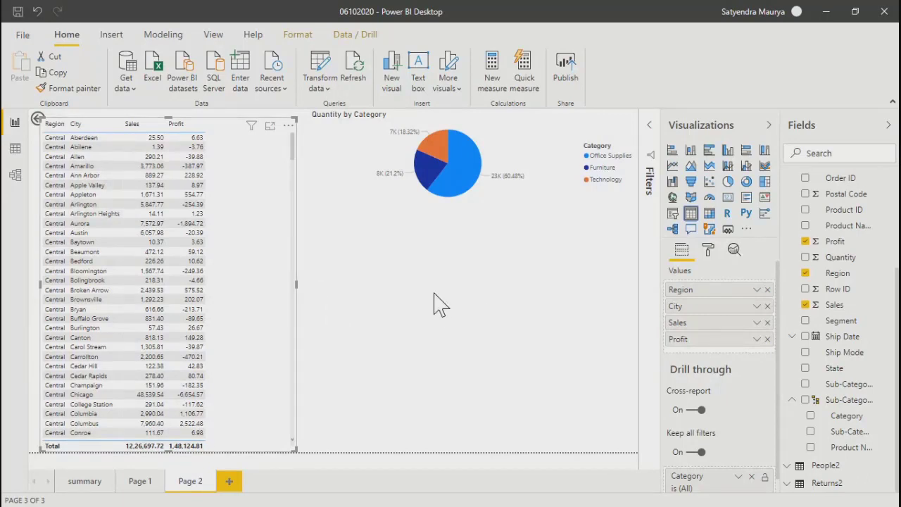
Step: Examine the table's General position and size settings and its Field formatting options
click(708, 249)
click(680, 300)
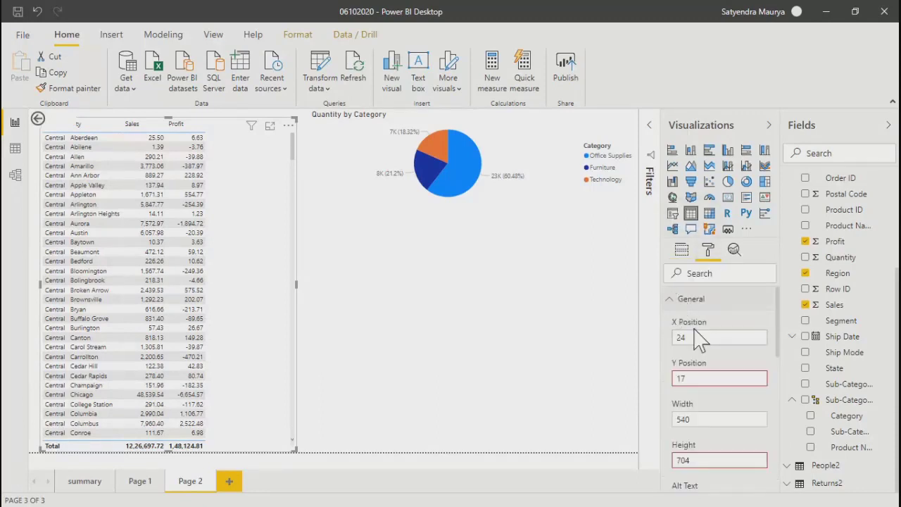
click(675, 300)
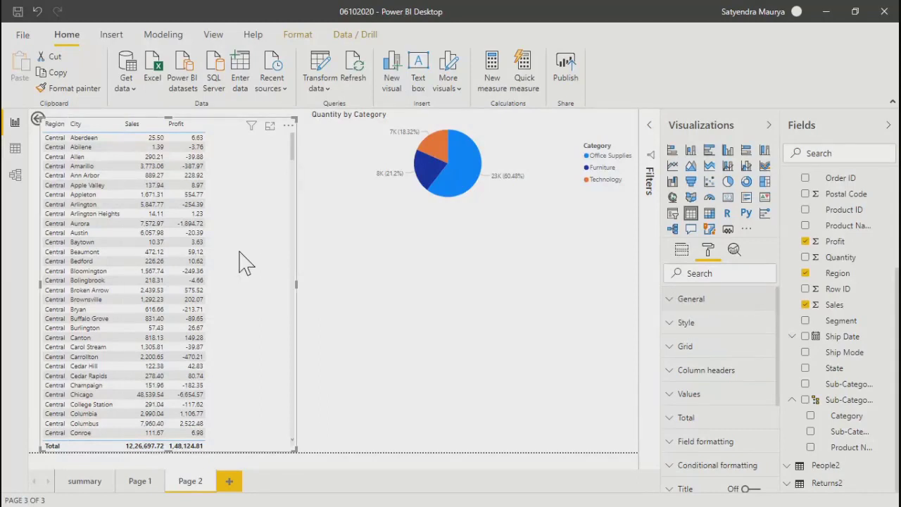
click(676, 303)
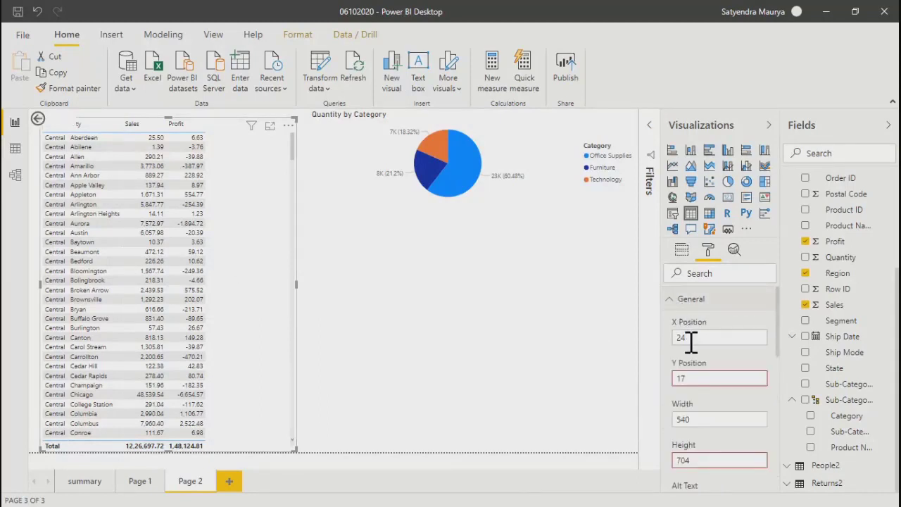
scroll(753, 409, down, 8)
scroll(752, 408, up, 8)
click(676, 305)
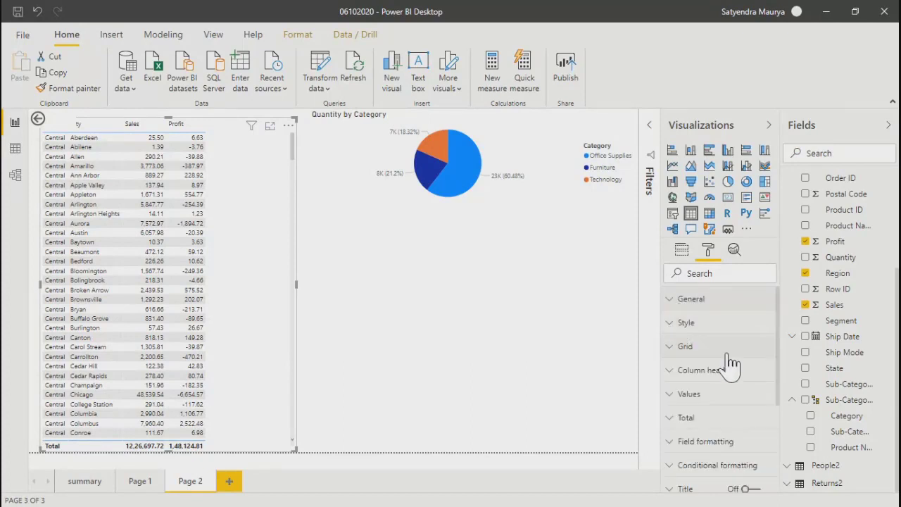
click(718, 444)
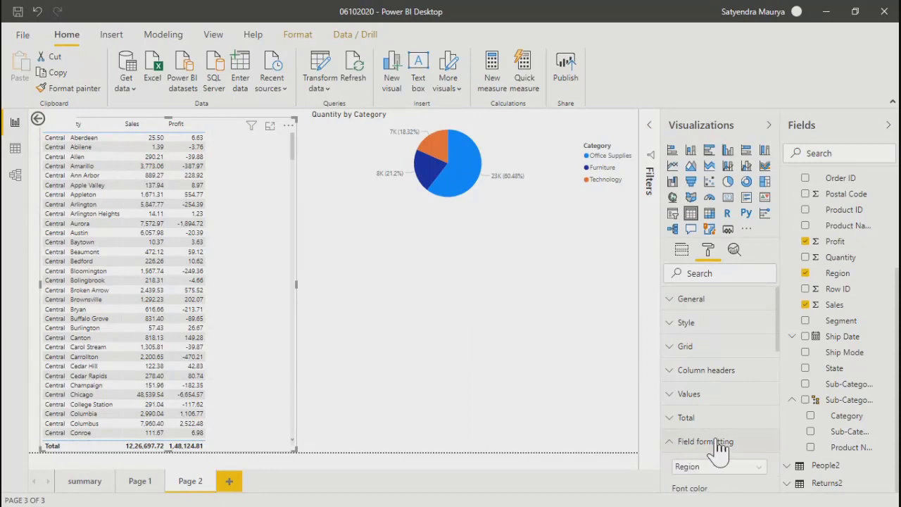
click(671, 444)
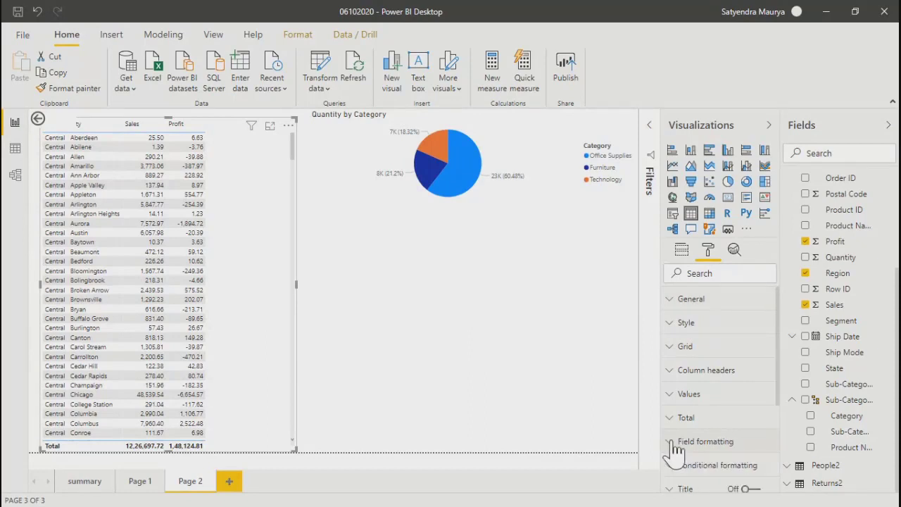
Step: Try X positions of 1, 10 and 100 for the table in its General settings
click(682, 301)
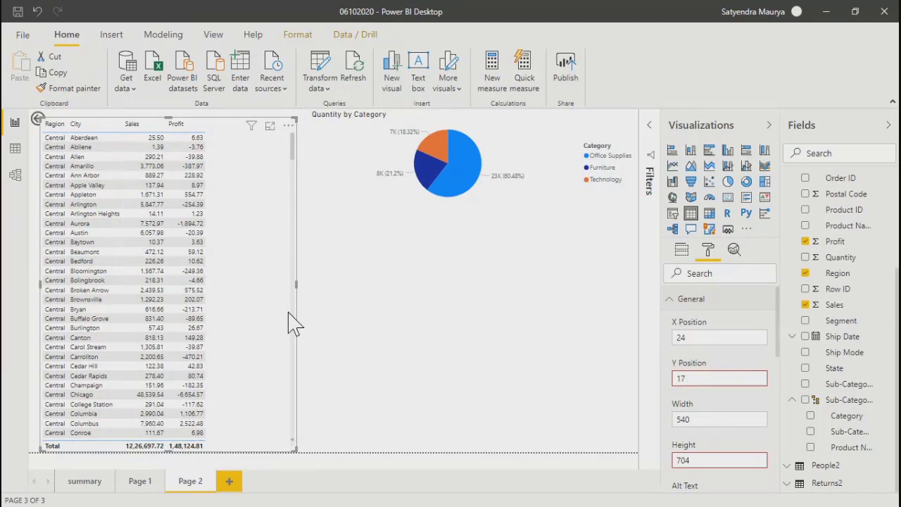
click(700, 337)
key(BackSpace)
key(BackSpace)
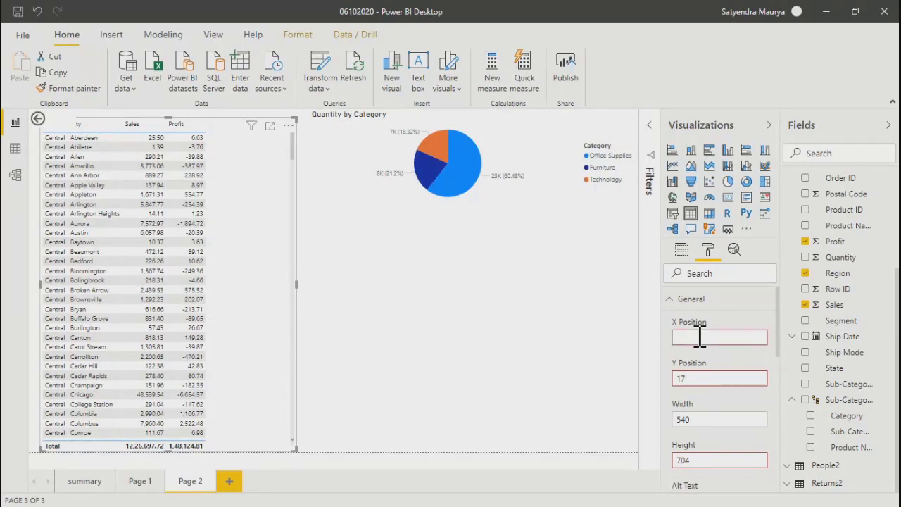
text(1)
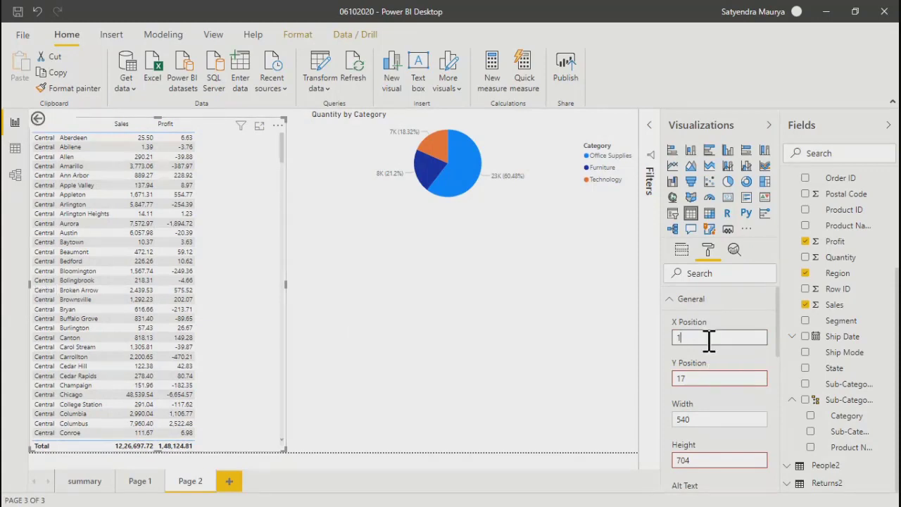
text(0)
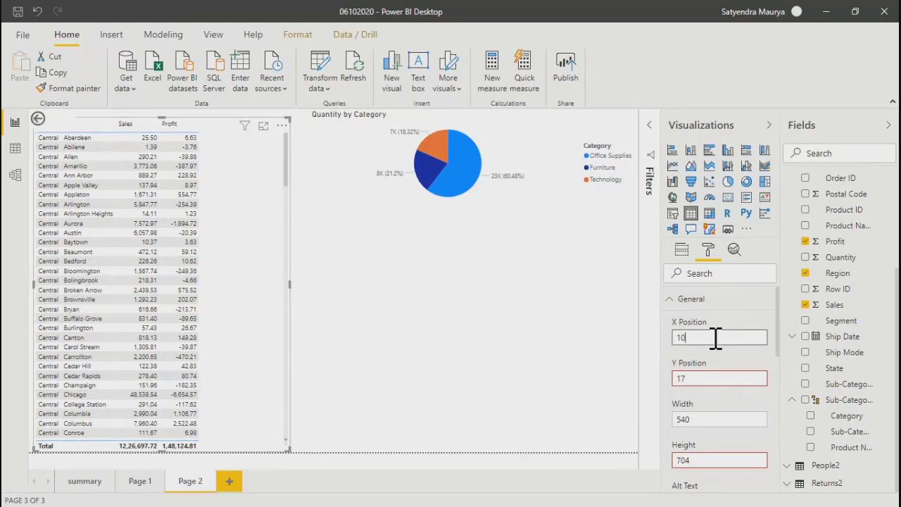
text(0)
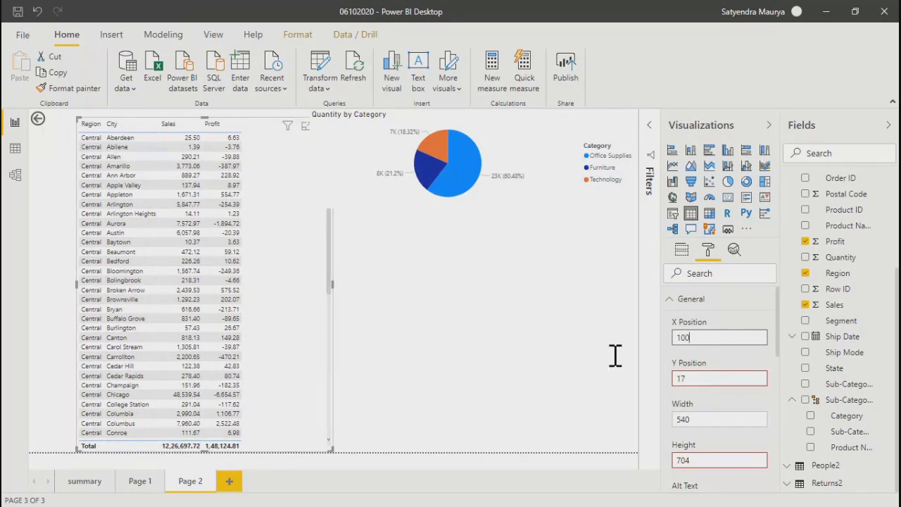
Step: Set the table's X position to 0
double_click(694, 337)
text(1)
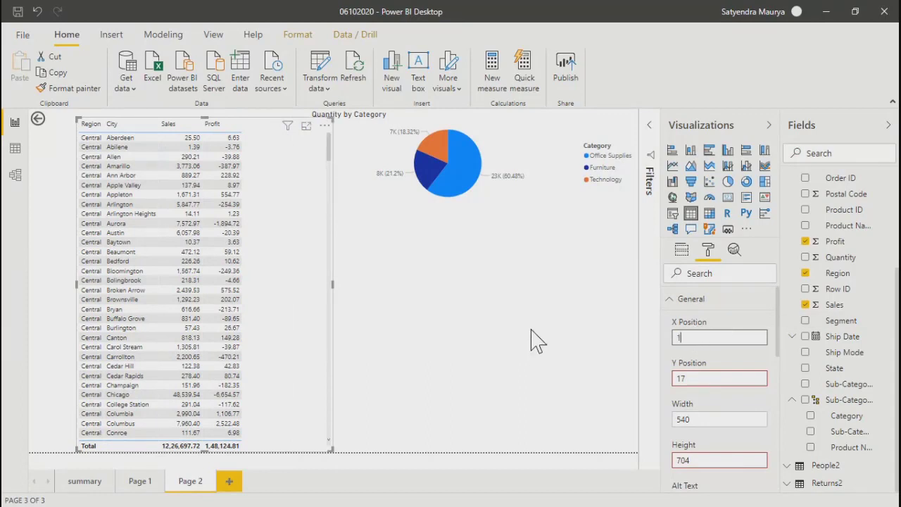
key(BackSpace)
text(0)
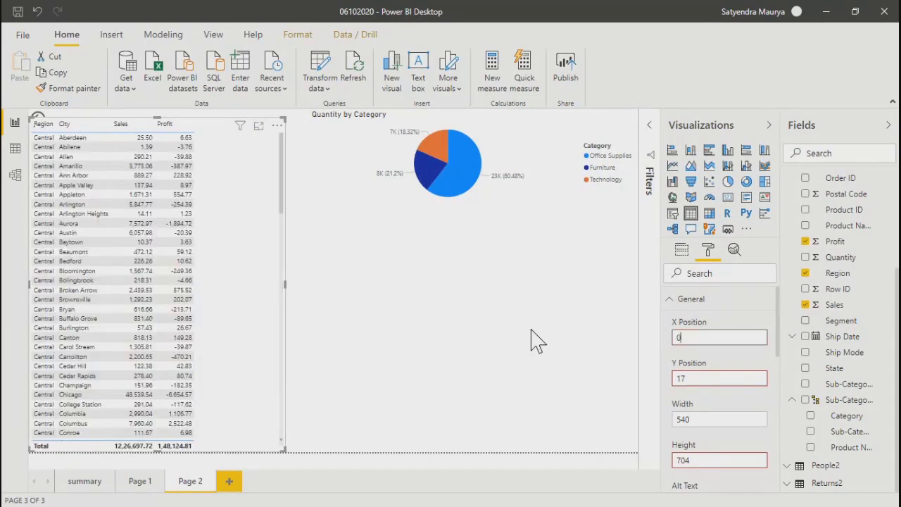
Step: Try Y positions of 20 and 100 for the table, then deselect it
click(722, 378)
text(20)
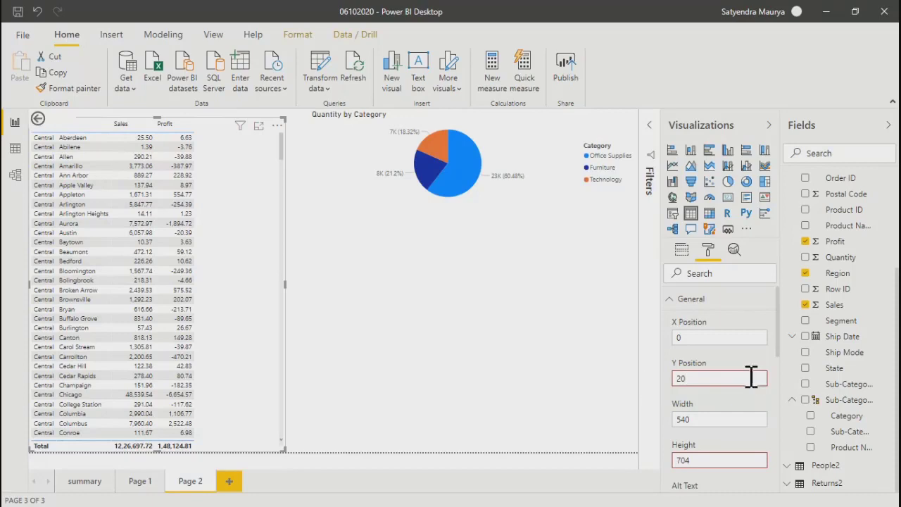
key(BackSpace)
key(BackSpace)
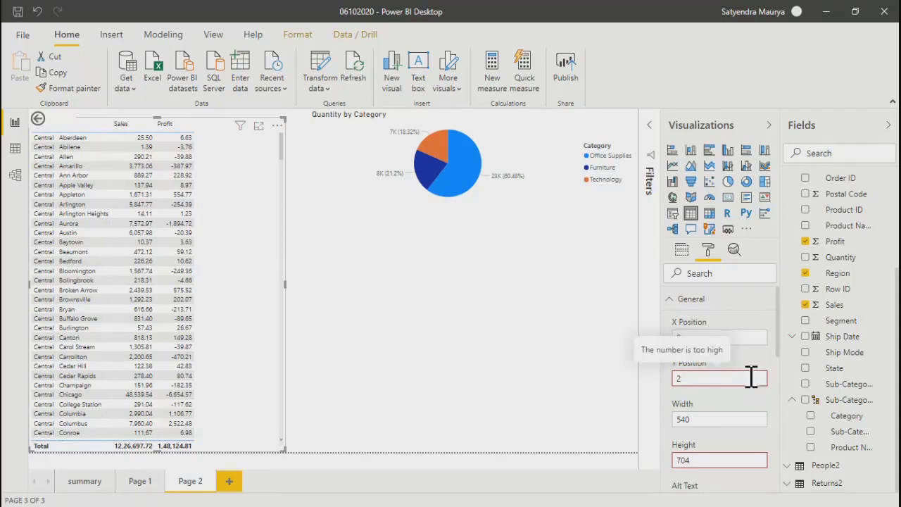
text(100)
click(605, 405)
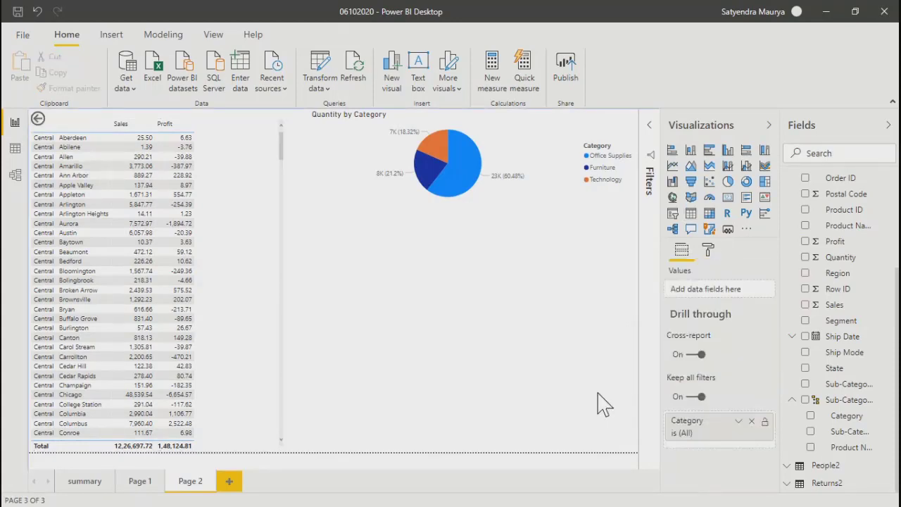
Step: Reselect the table, reopen its General format settings and try a Y position of 100 again
click(268, 225)
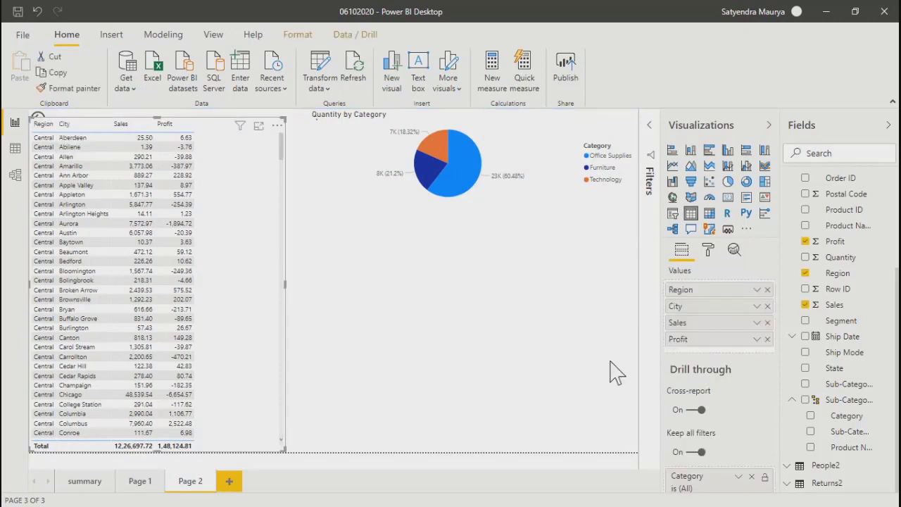
click(710, 250)
click(674, 302)
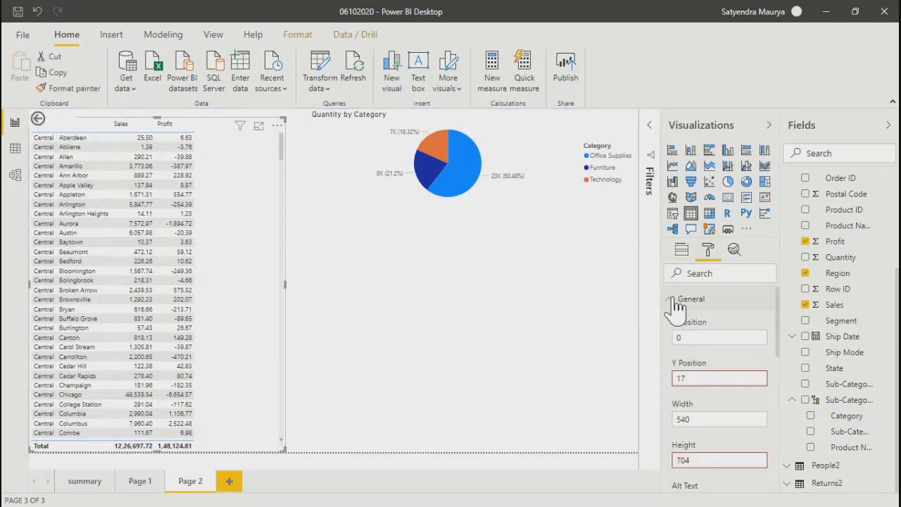
click(697, 379)
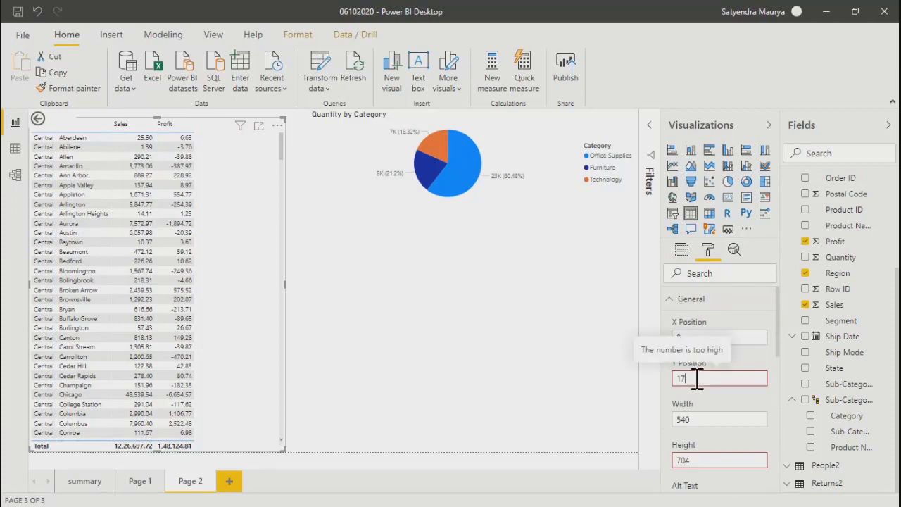
key(BackSpace)
key(BackSpace)
text(100)
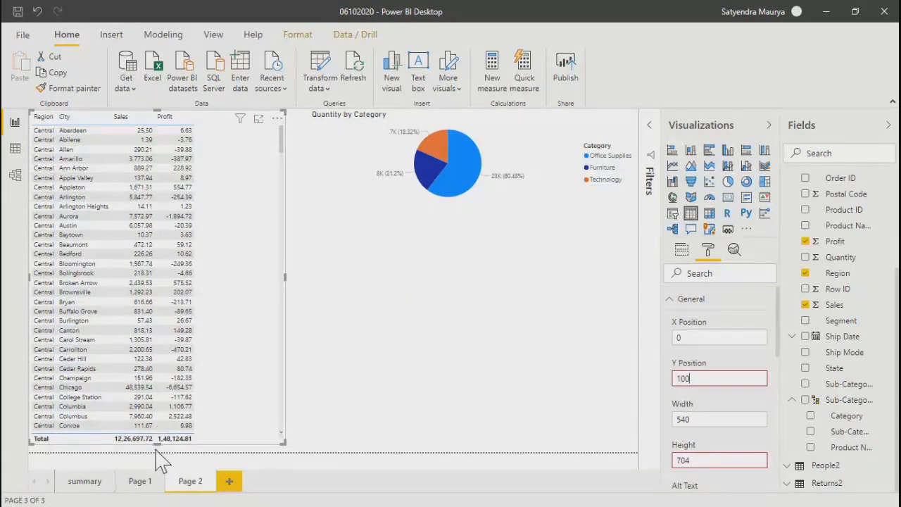
Step: Shorten the table to a height of about 636, then try a Y position of 1000 before setting it to 68
drag(155, 443, 157, 407)
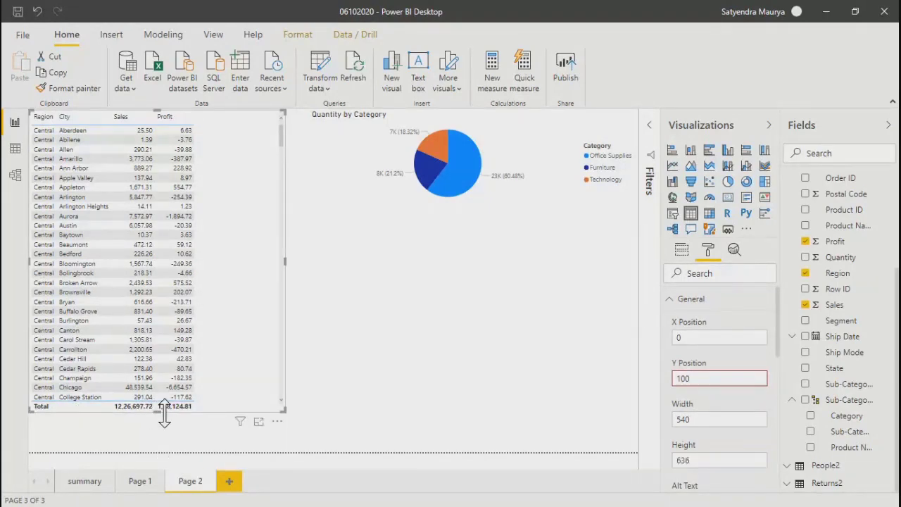
click(705, 378)
text(0)
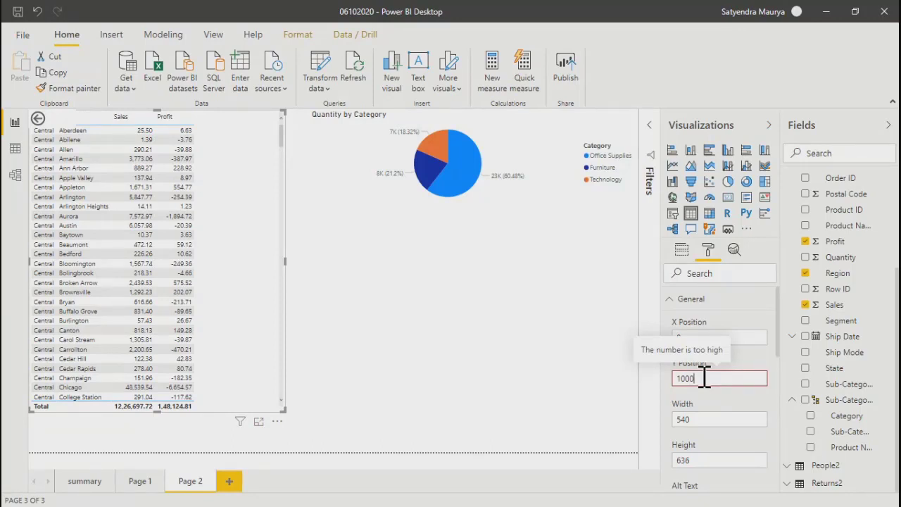
key(BackSpace)
key(BackSpace)
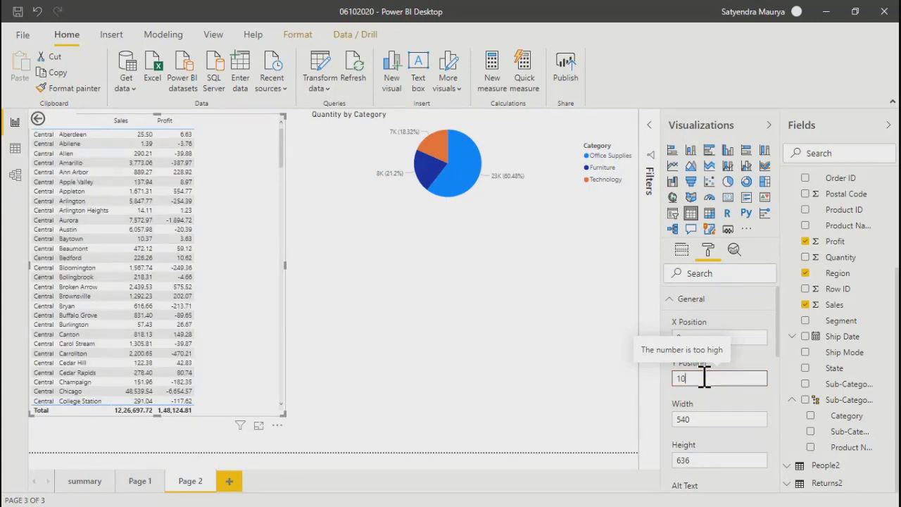
key(BackSpace)
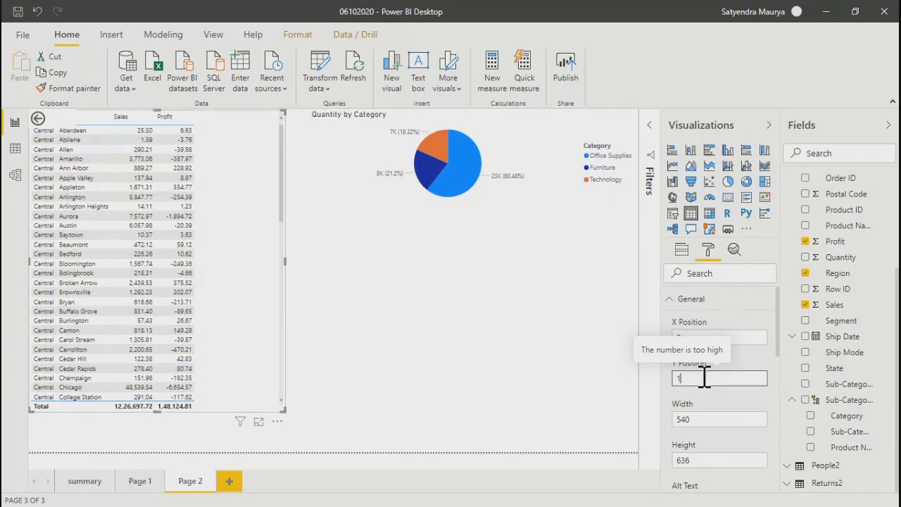
key(BackSpace)
text(6)
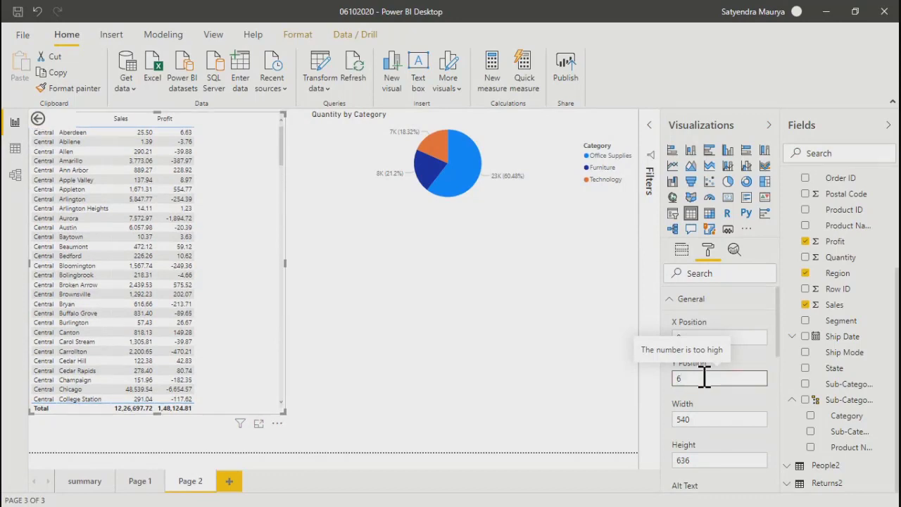
text(8)
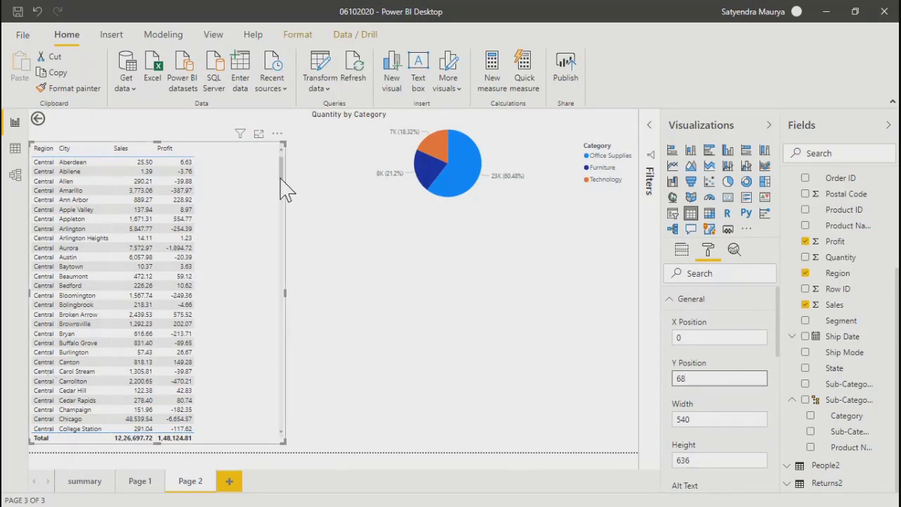
Step: Scroll through the table's rows and try a Y position of 90 for the table
drag(282, 177, 268, 472)
drag(275, 291, 272, 205)
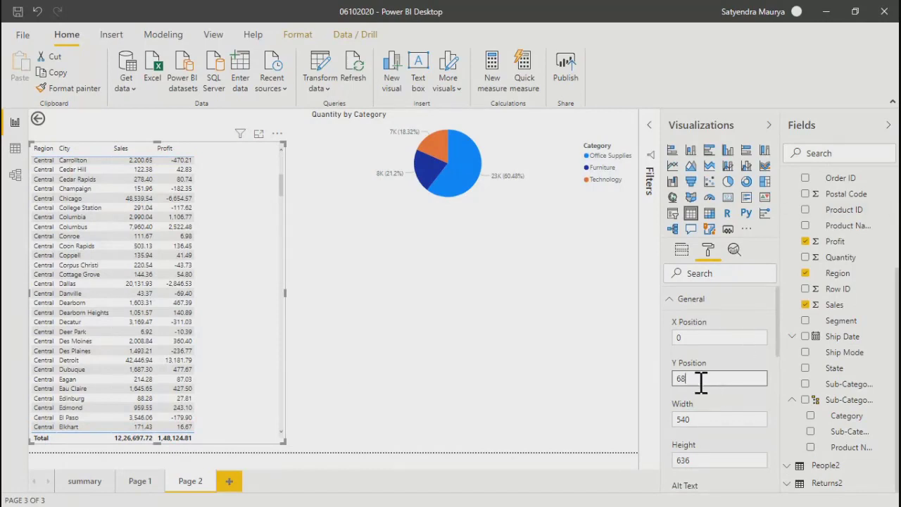
text(90)
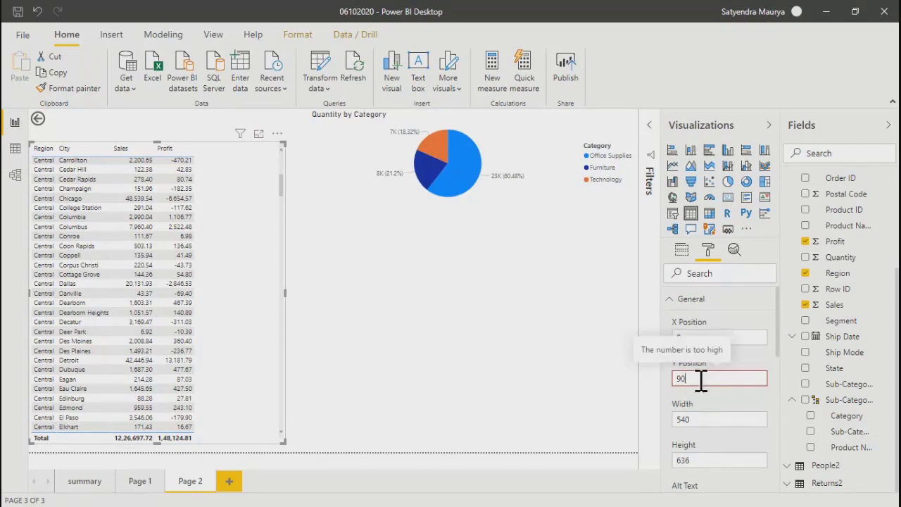
Step: Shorten the table to a height of about 187, and set its Y position to 70 and its width to 700
drag(158, 447, 164, 231)
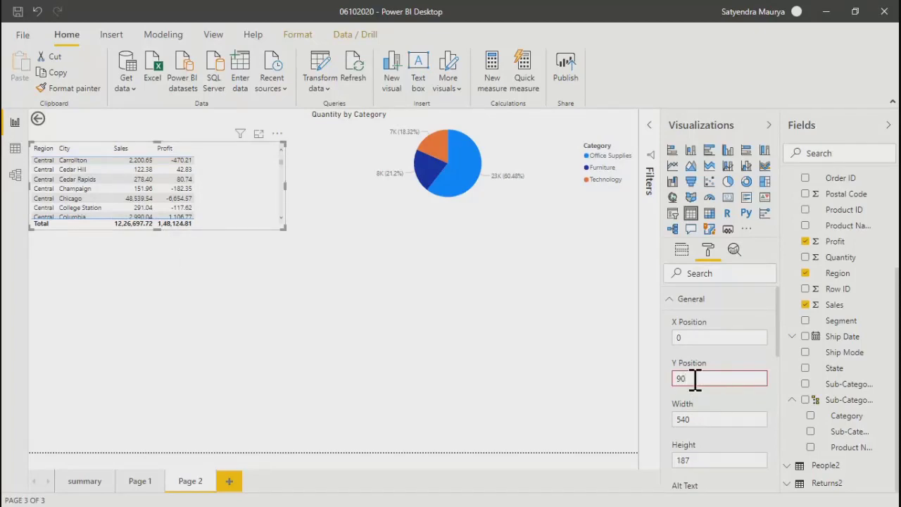
key(BackSpace)
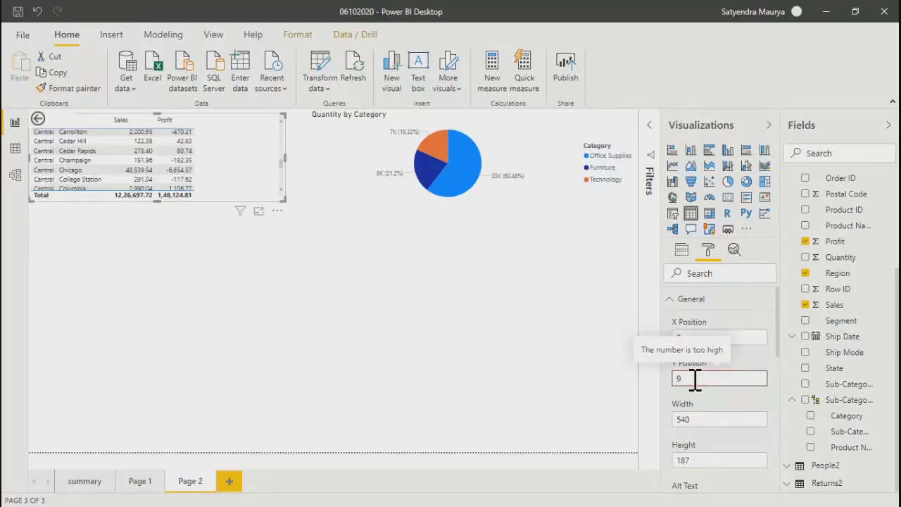
click(695, 380)
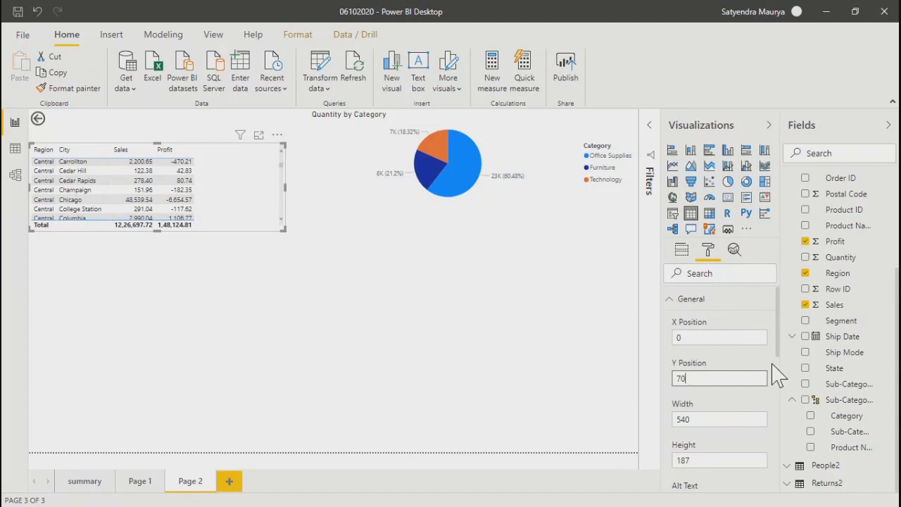
scroll(781, 366, down, 1)
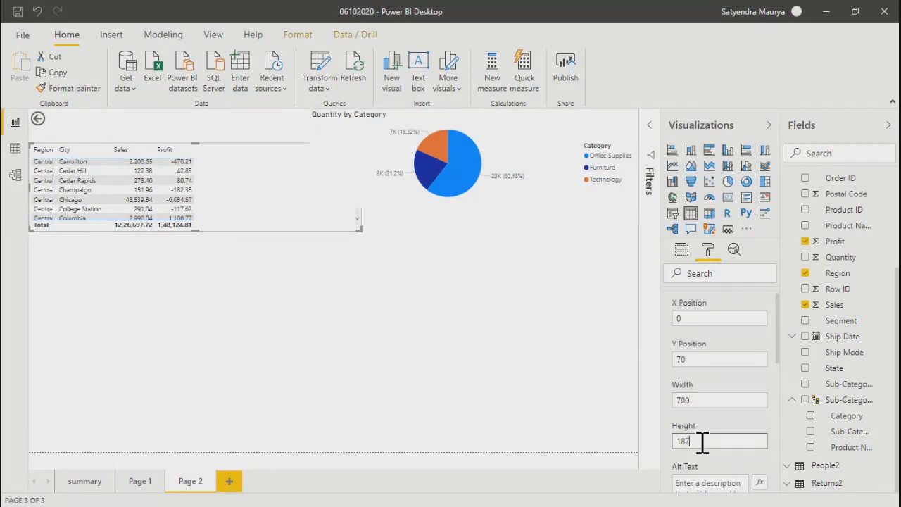
Step: Apply the Sparse style to the table and enlarge the visual from its lower corner to show more rows
scroll(781, 359, down, 3)
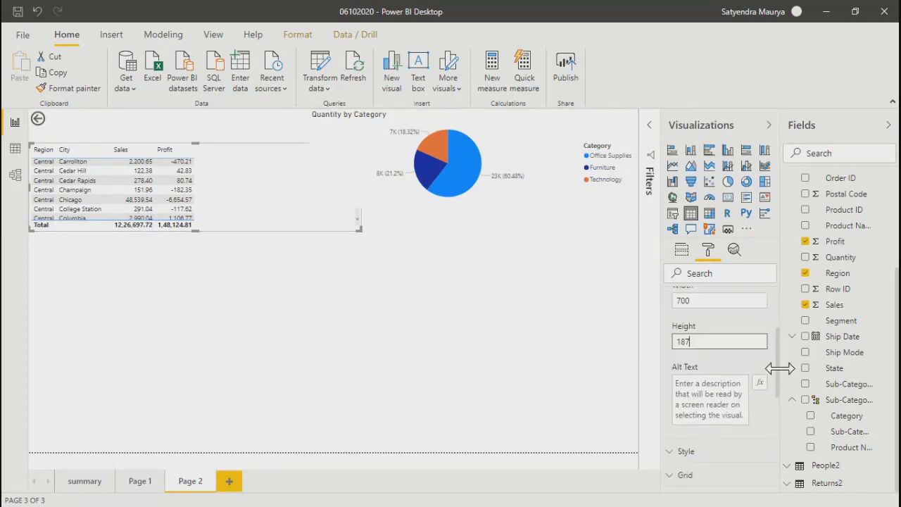
click(676, 387)
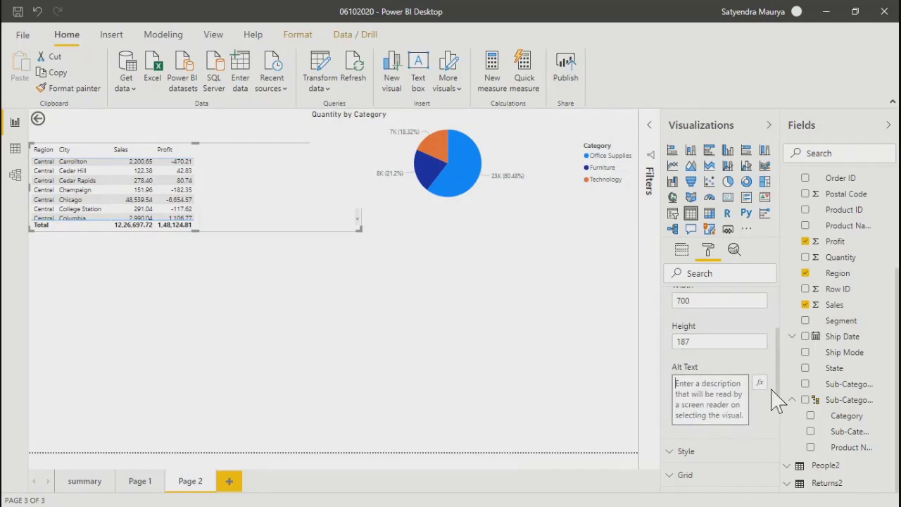
scroll(775, 397, down, 3)
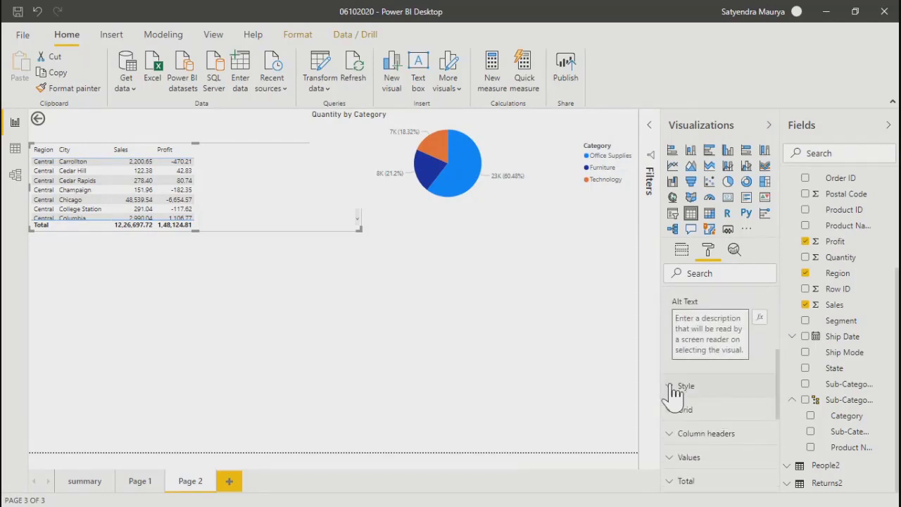
click(674, 388)
click(693, 425)
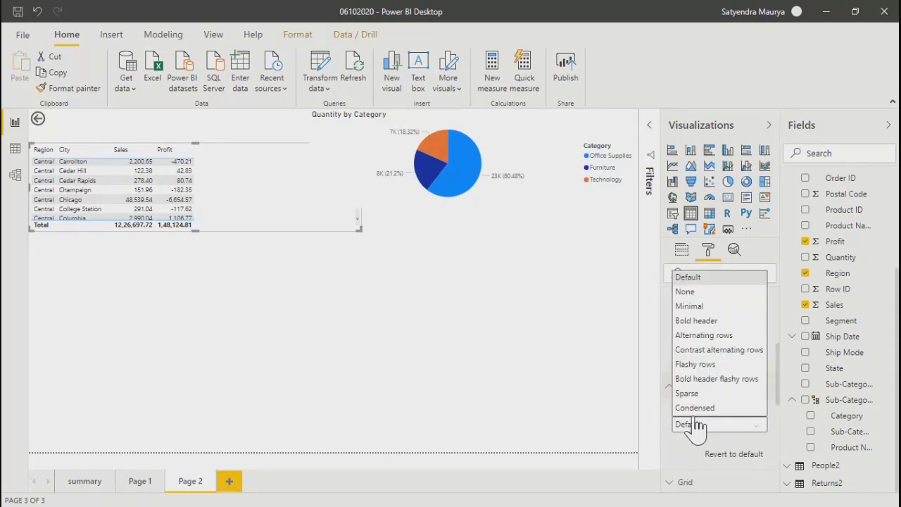
click(689, 393)
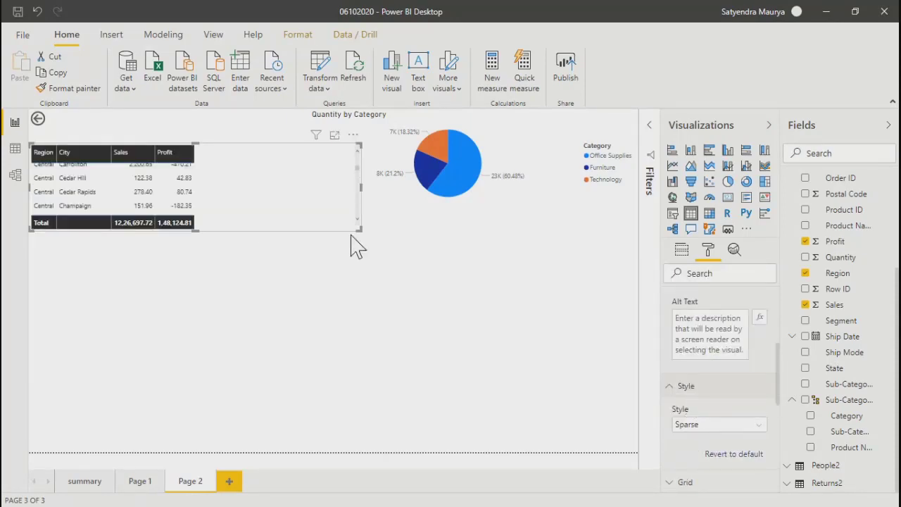
drag(360, 230, 418, 386)
Step: Try the Flashy rows, Contrast alternating rows, Alternating rows and Minimal styles on the table
click(690, 425)
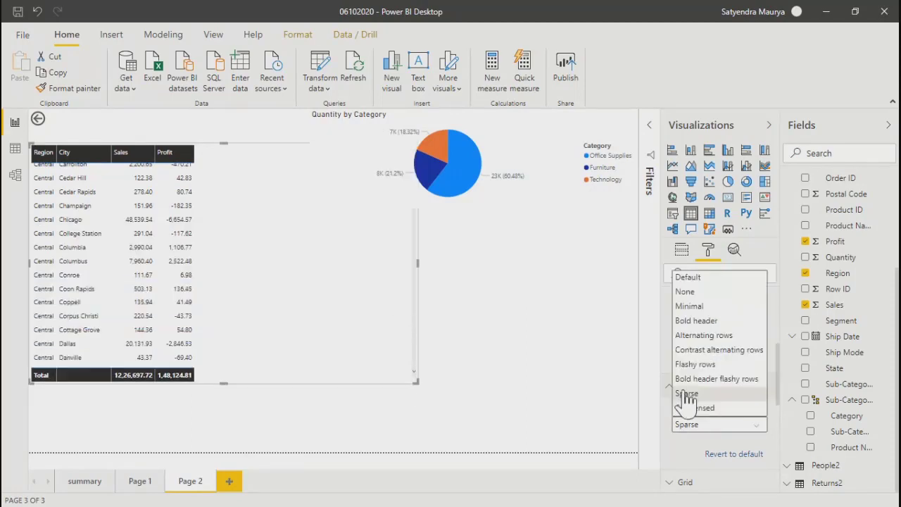
click(680, 372)
click(694, 423)
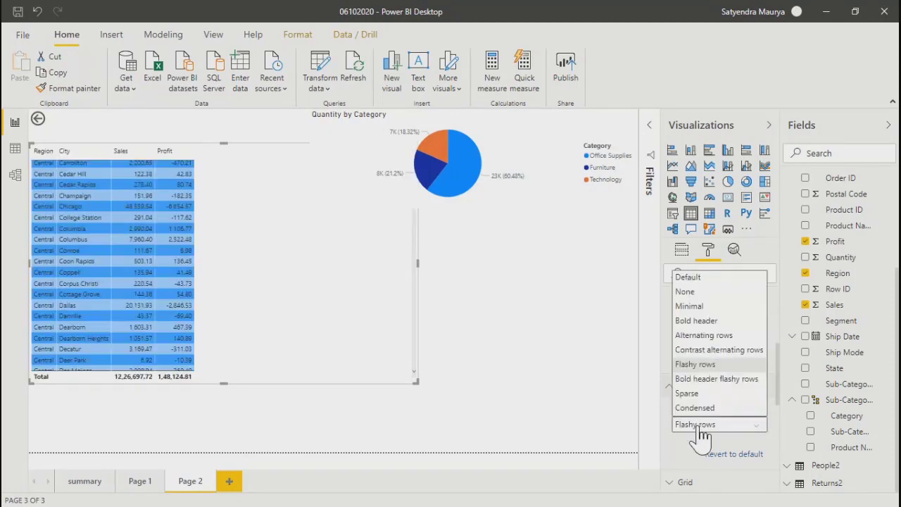
click(682, 356)
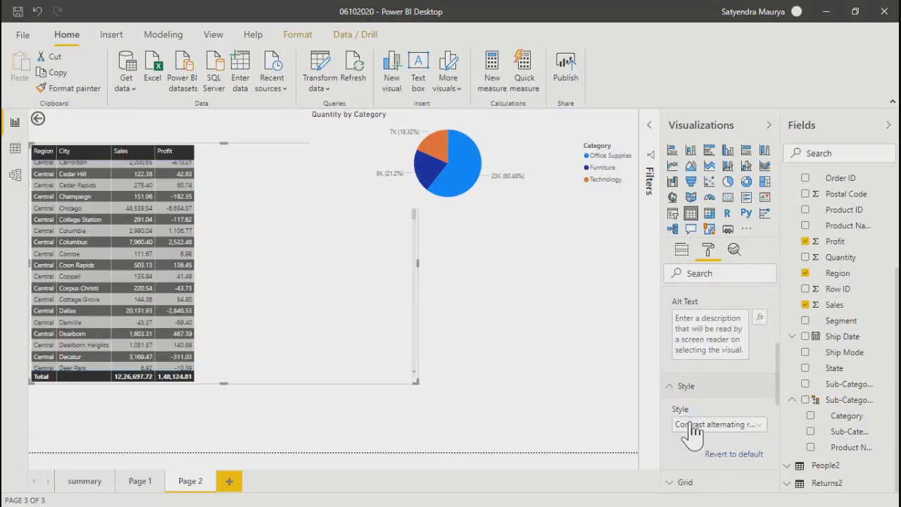
click(690, 423)
click(682, 339)
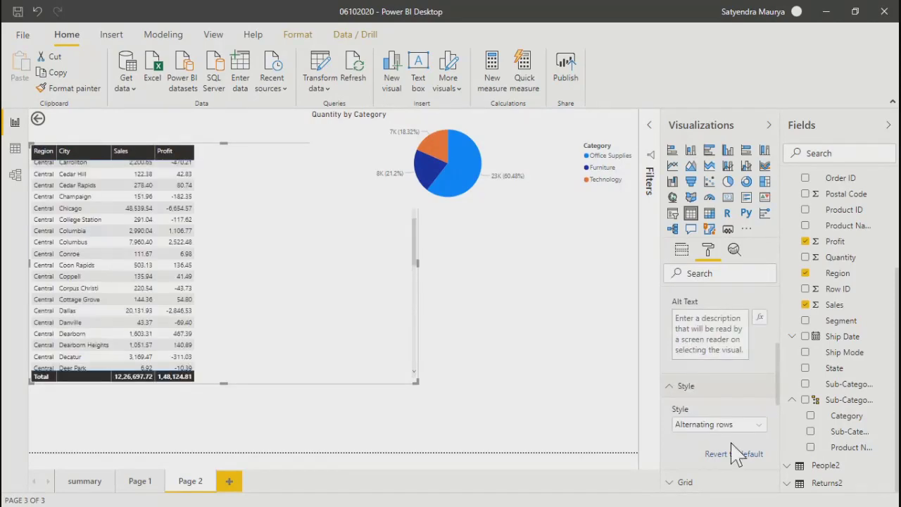
click(717, 424)
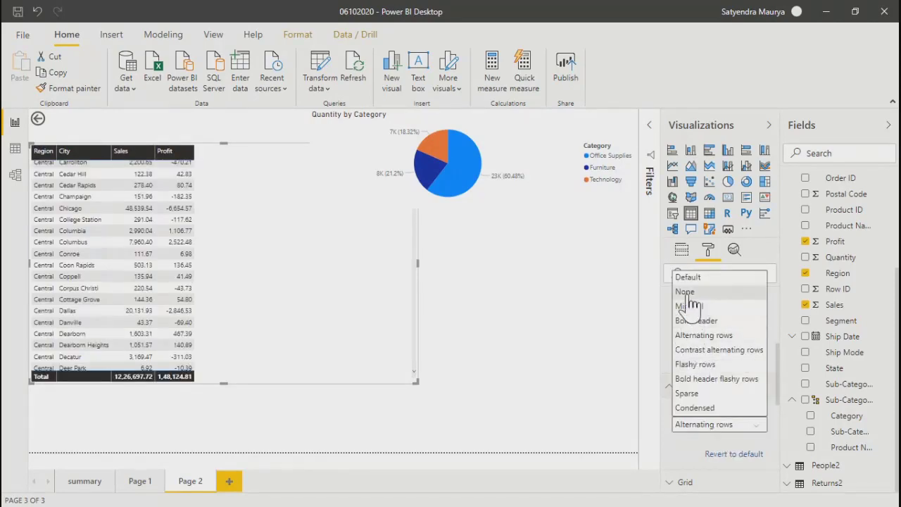
click(689, 307)
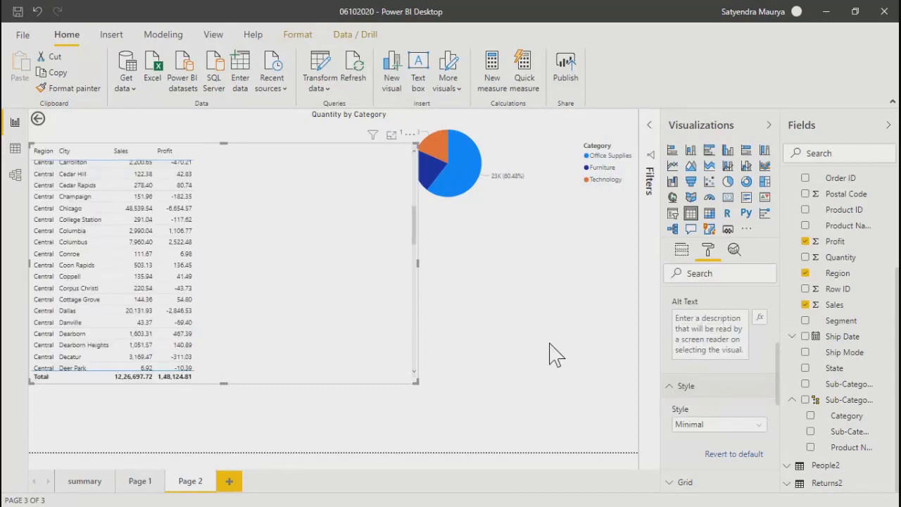
Step: Apply the Condensed style to the table, then reselect the table and reopen its format settings
click(697, 425)
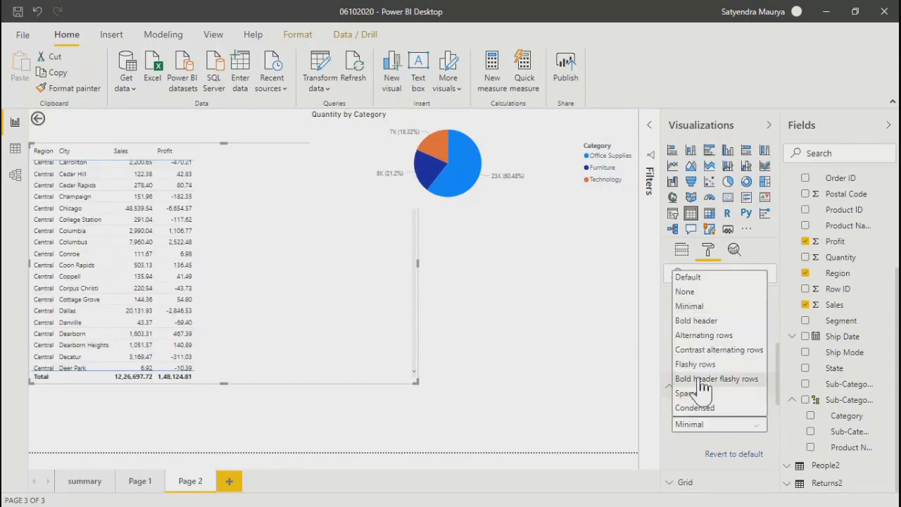
click(698, 409)
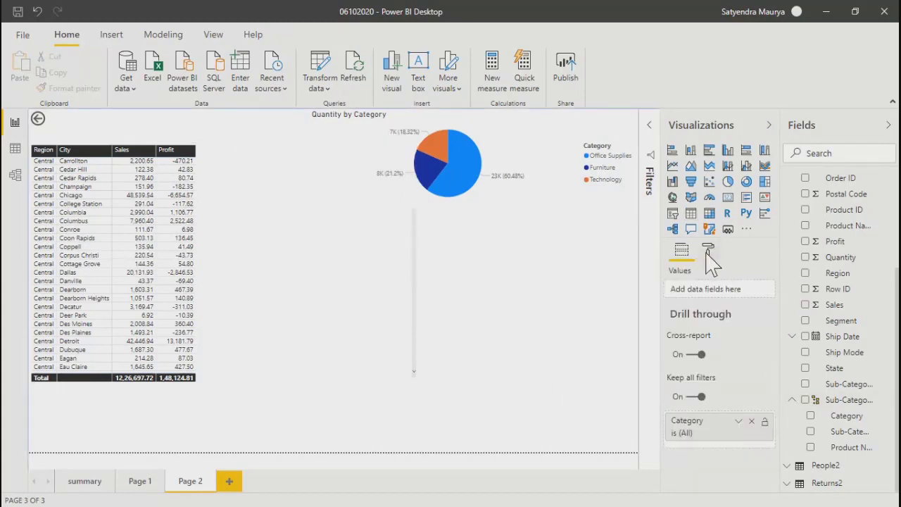
click(708, 253)
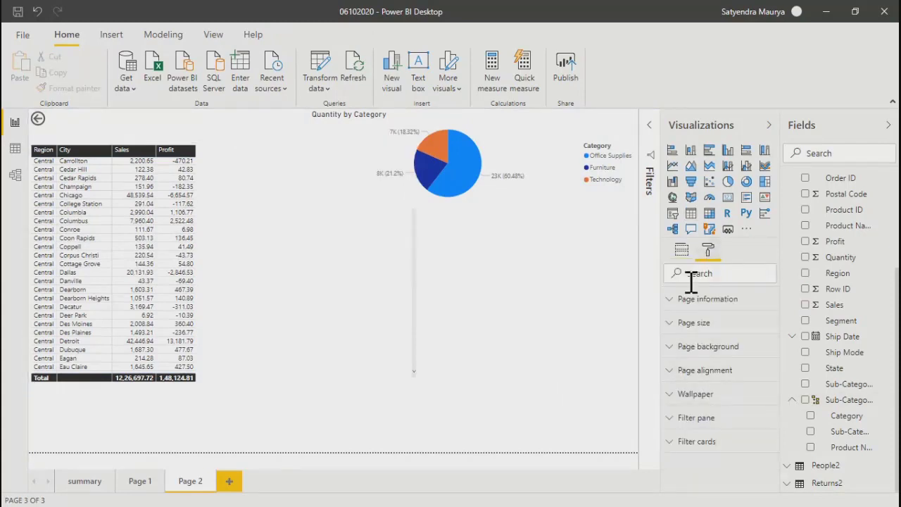
click(264, 294)
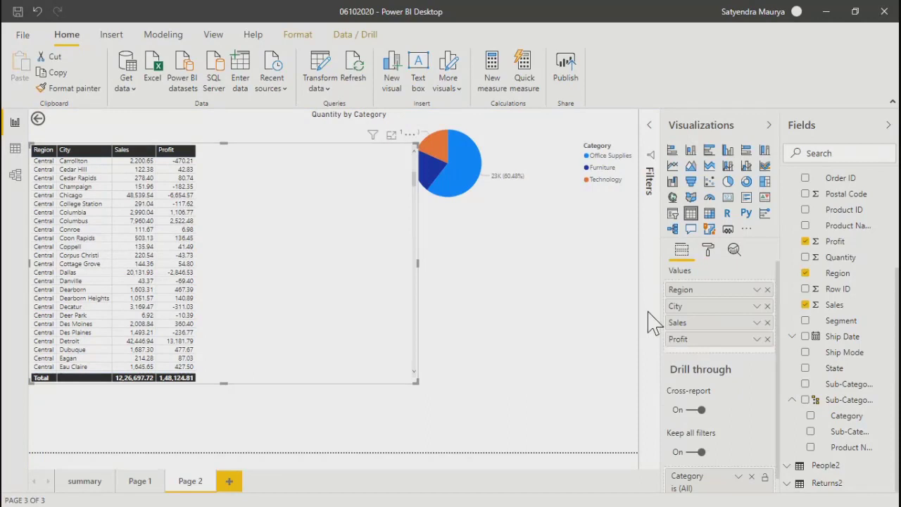
click(708, 252)
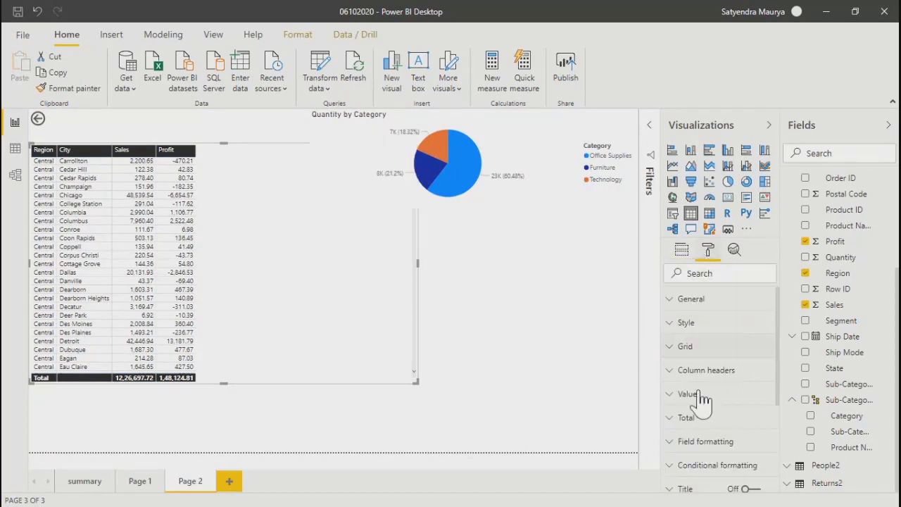
Step: Turn off the table's horizontal grid and turn on its vertical grid
click(671, 348)
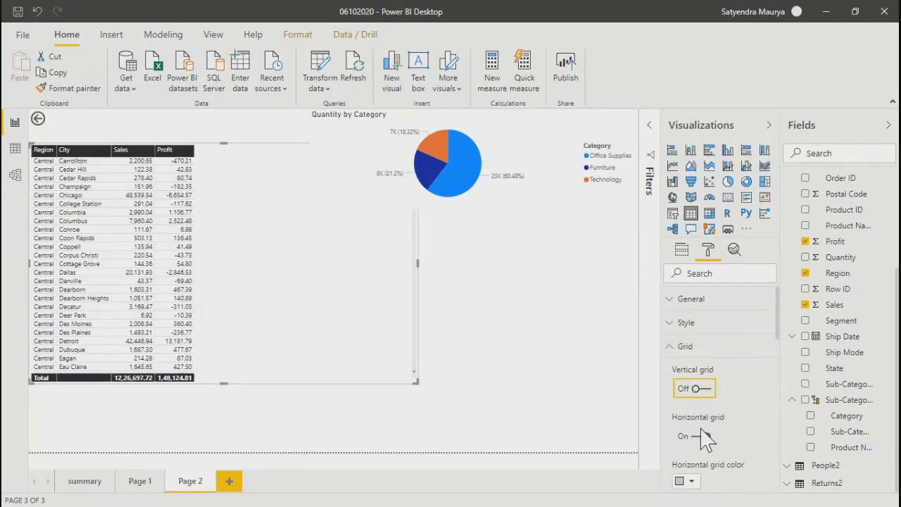
click(697, 437)
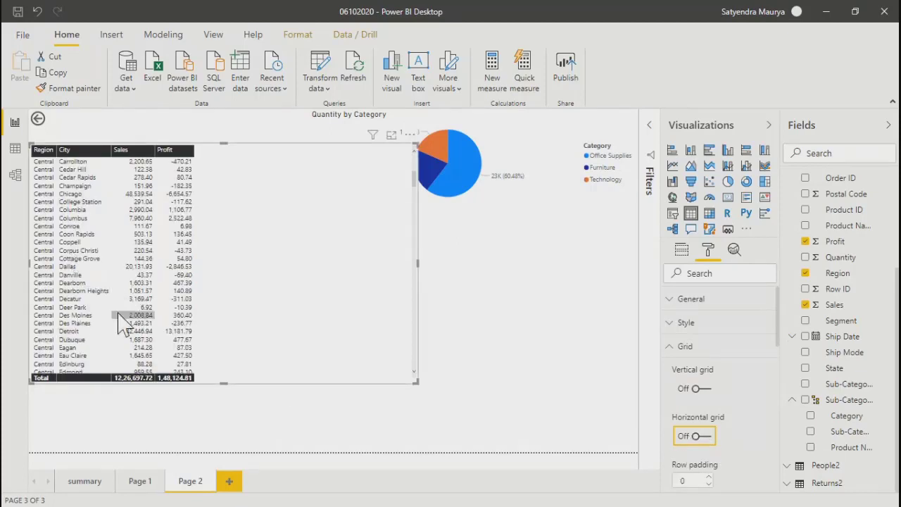
click(700, 390)
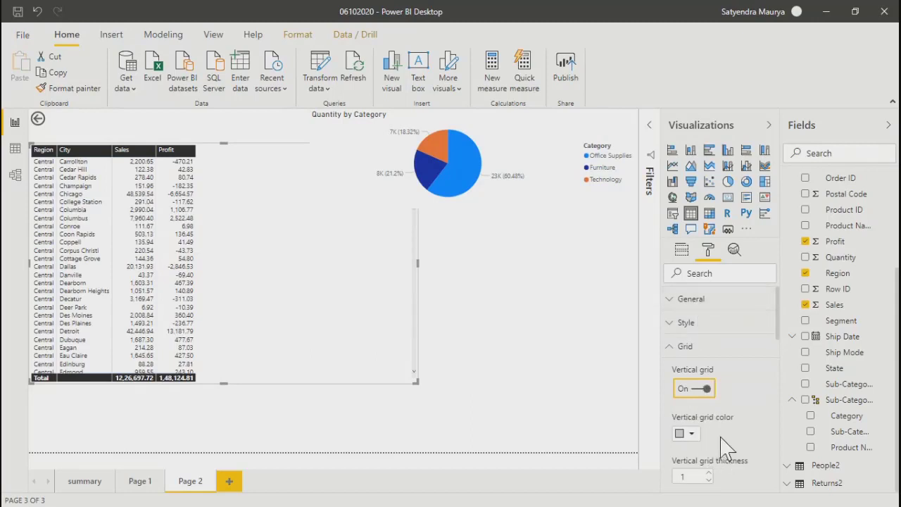
scroll(779, 326, down, 2)
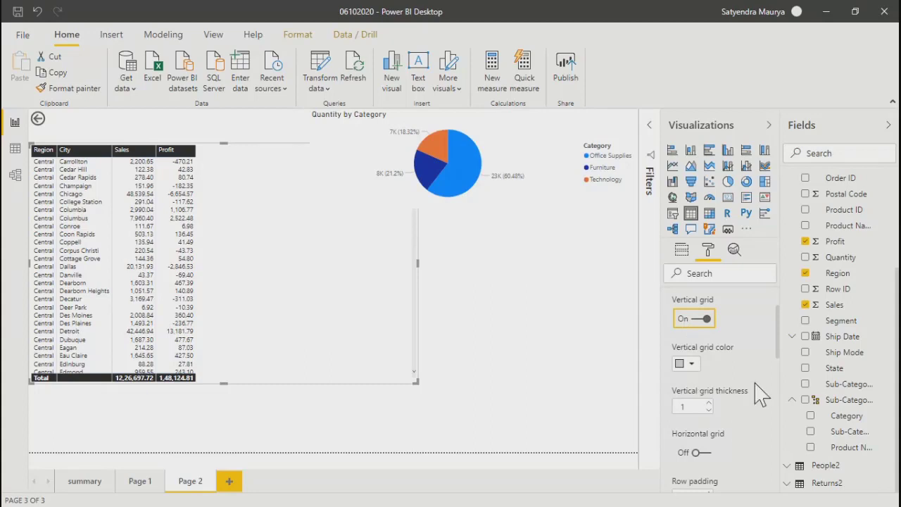
Step: Look over the column header options and set the font color of the table's values to the orange theme color
drag(780, 354, 782, 463)
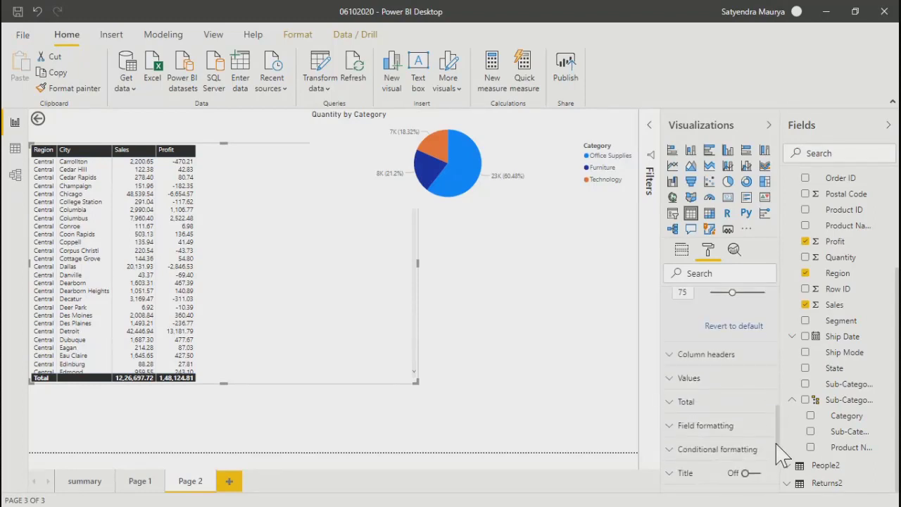
click(669, 355)
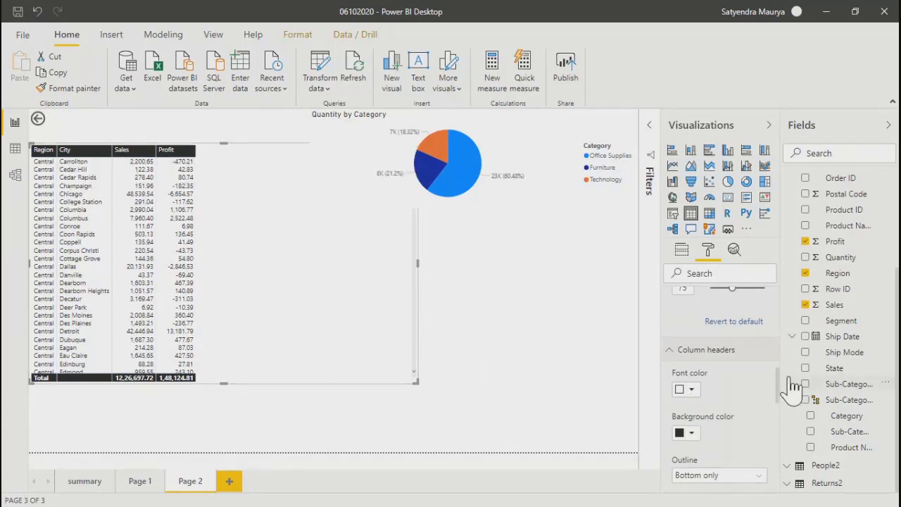
mouse_move(779, 381)
mouse_down()
mouse_move(779, 428)
mouse_move(780, 393)
mouse_up()
click(670, 329)
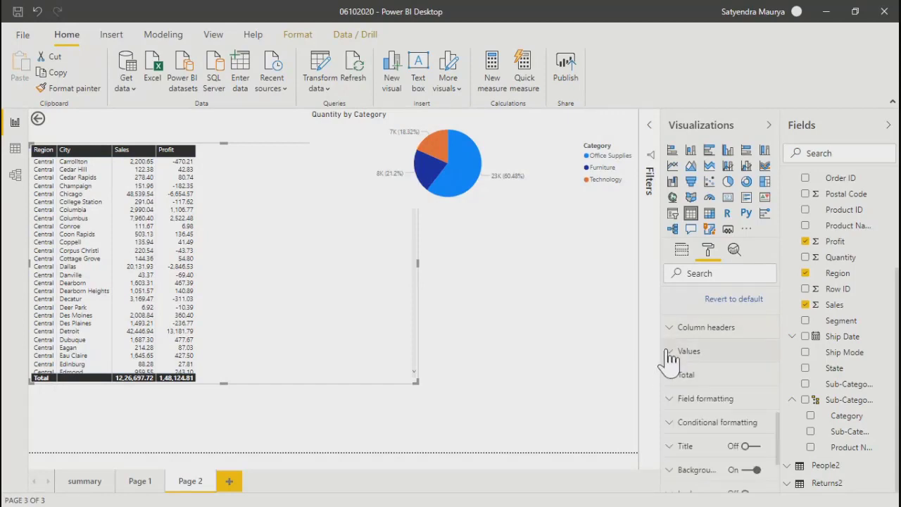
click(669, 352)
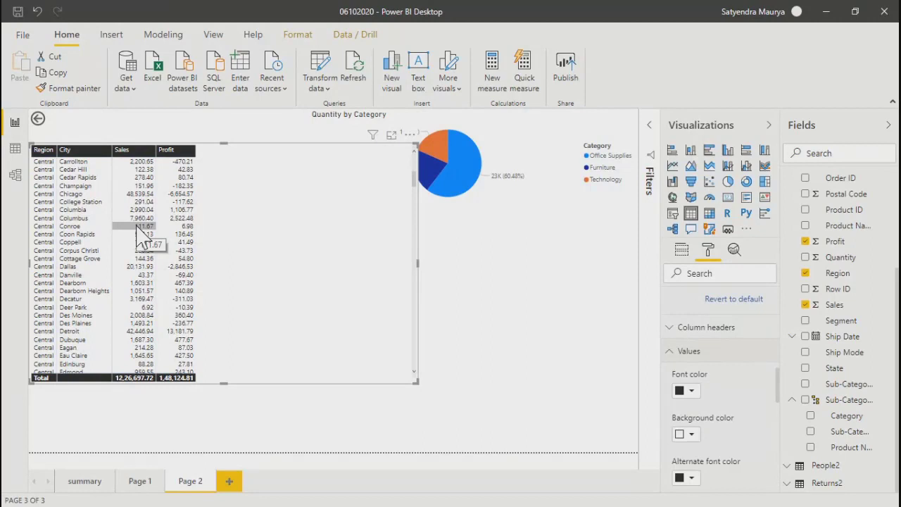
click(691, 391)
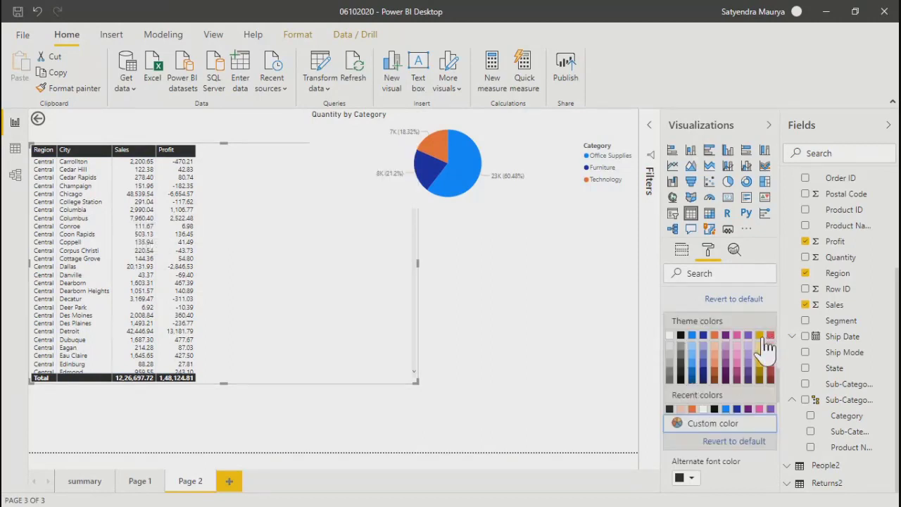
click(715, 336)
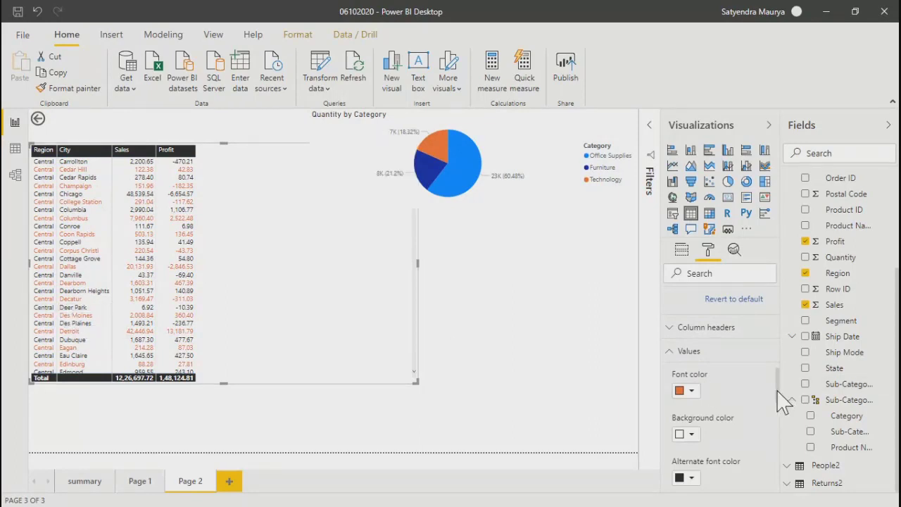
Step: Examine the table's grid settings and the Values options for alternate colors, outline, word wrap, font family and text size
drag(778, 392, 776, 313)
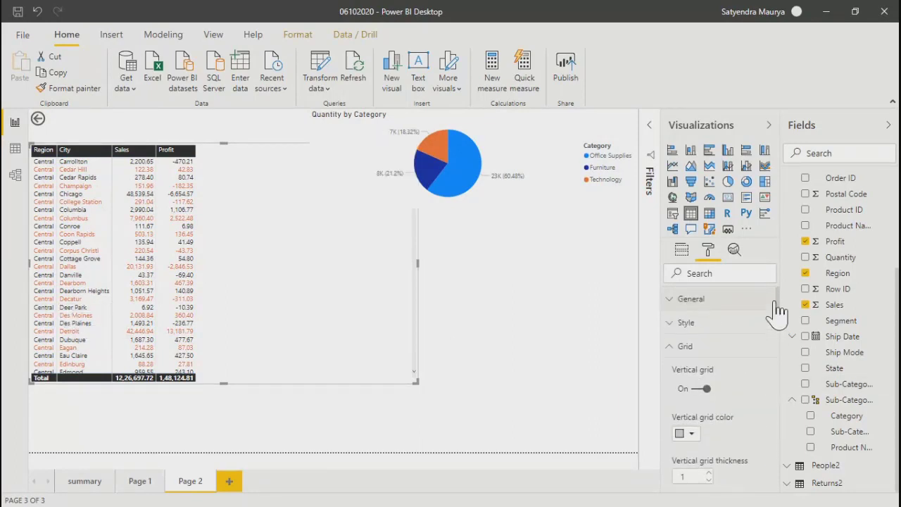
click(673, 326)
click(673, 325)
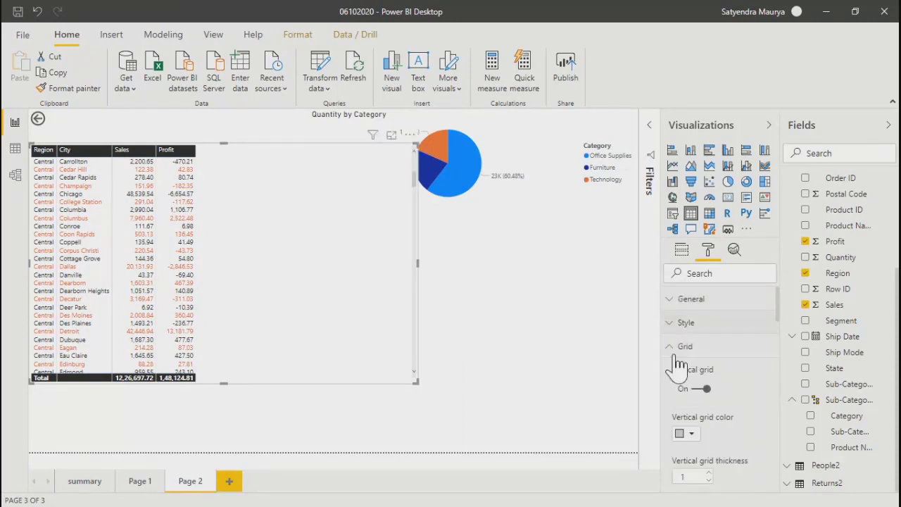
click(676, 303)
click(676, 305)
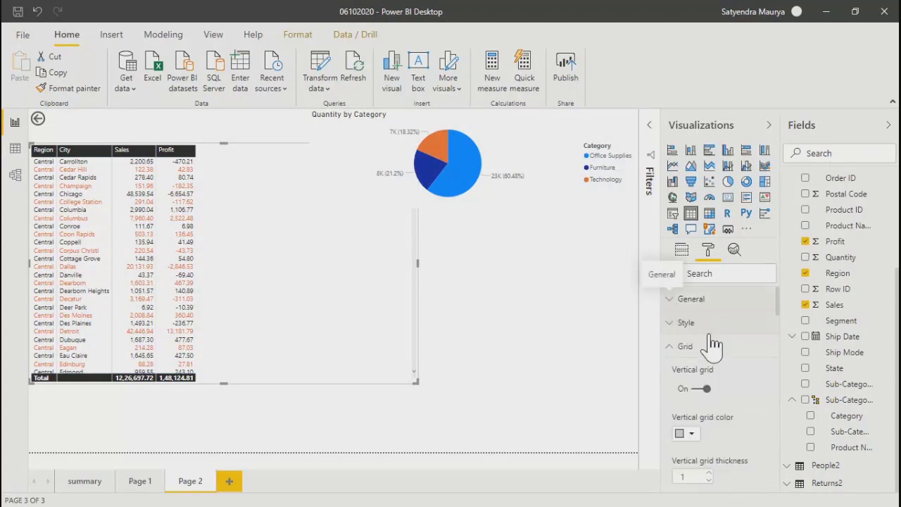
drag(779, 313, 781, 400)
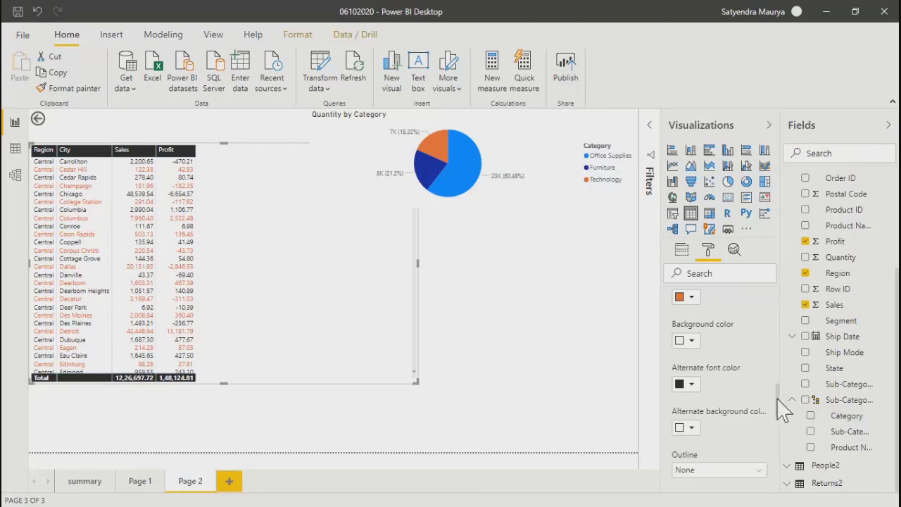
drag(779, 400, 779, 418)
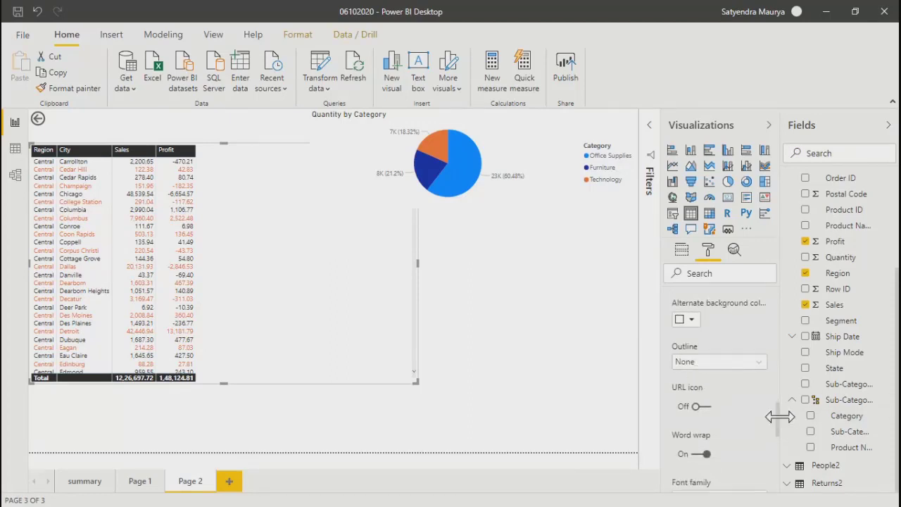
drag(781, 427, 781, 451)
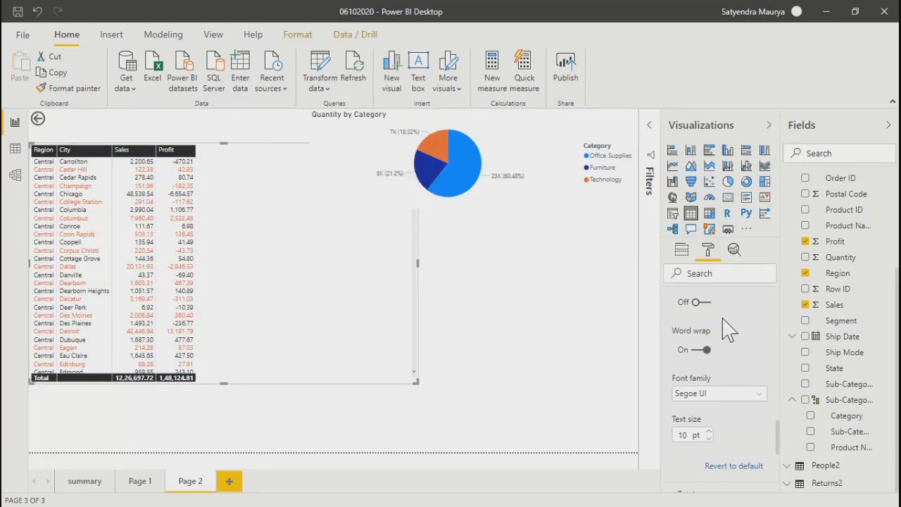
drag(780, 441, 780, 422)
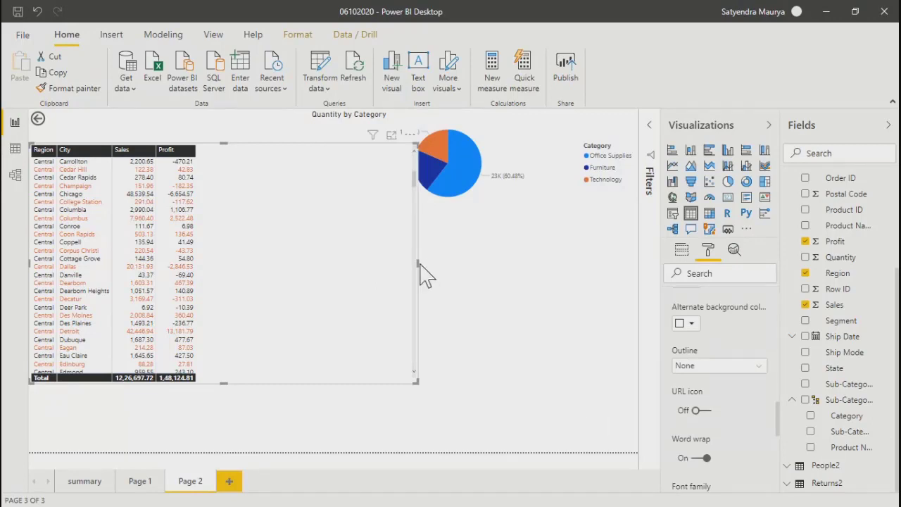
Step: Narrow the table visual to sit closer to its Profit column, and deselect it
drag(416, 264, 238, 287)
click(402, 326)
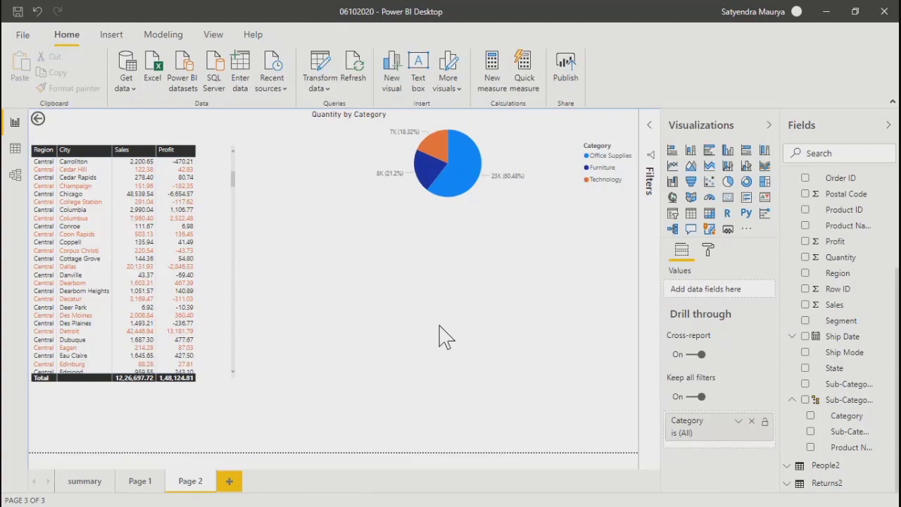
key(alt+Tab)
key(alt+Tab)
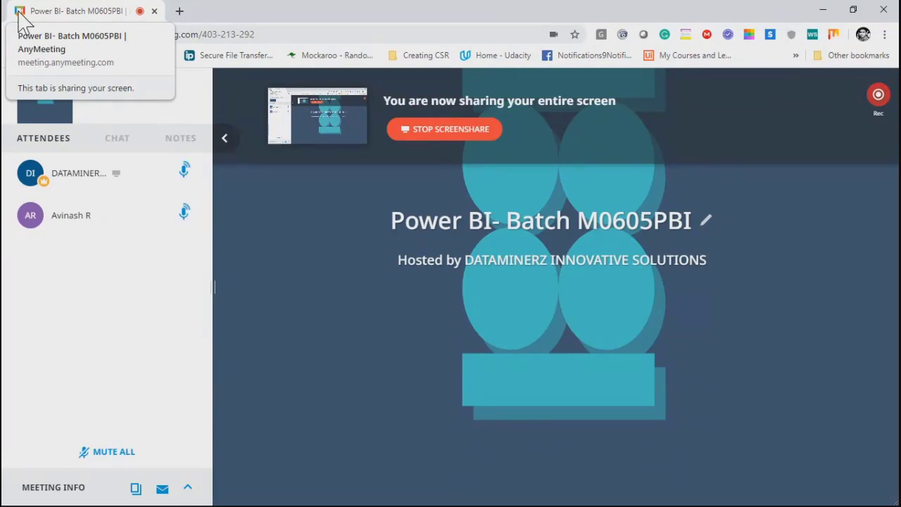
click(180, 10)
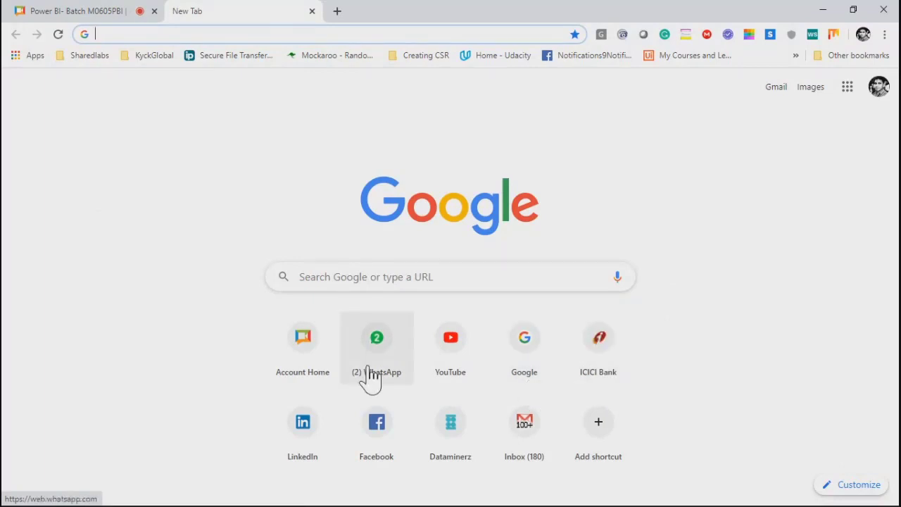
click(304, 419)
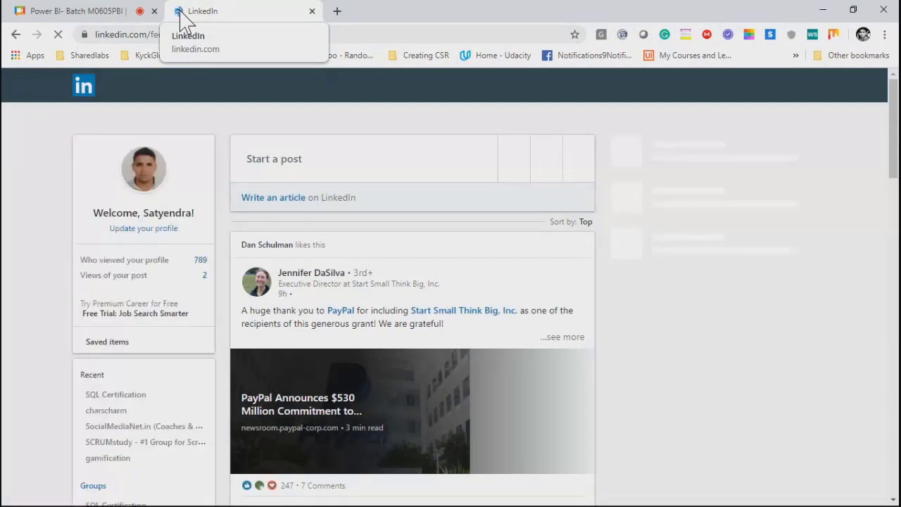
click(312, 11)
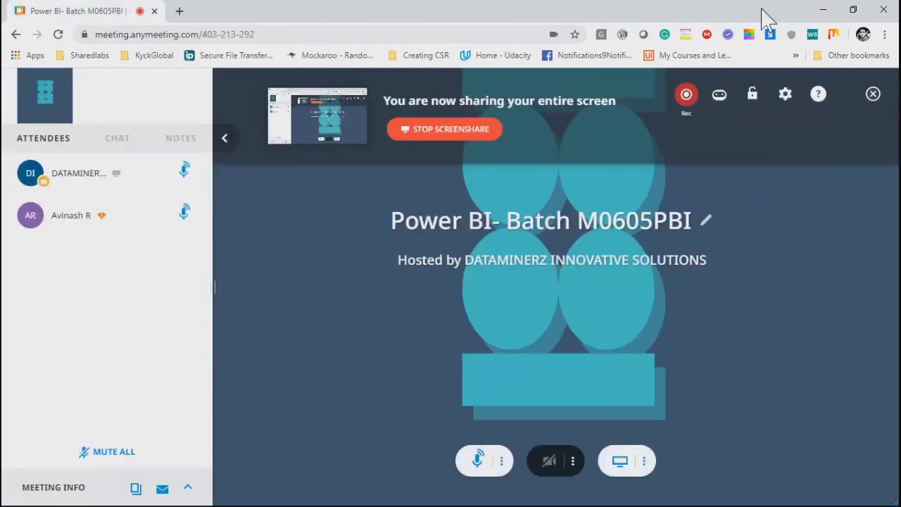
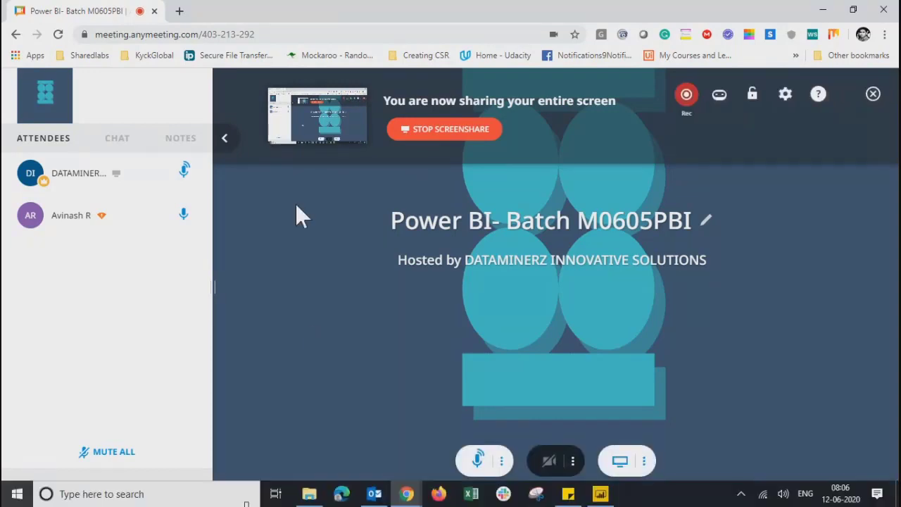
click(824, 11)
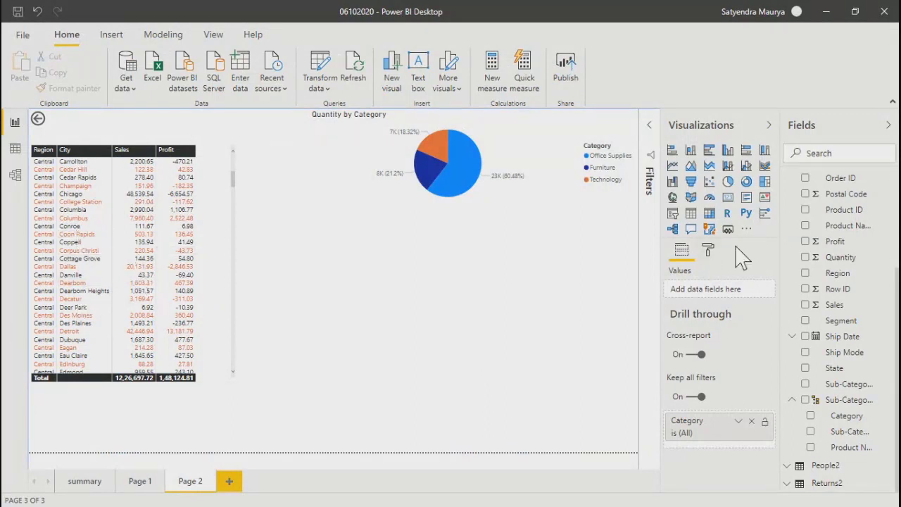
Step: Reopen the format settings of the sales and profit table and examine its Total options
click(709, 252)
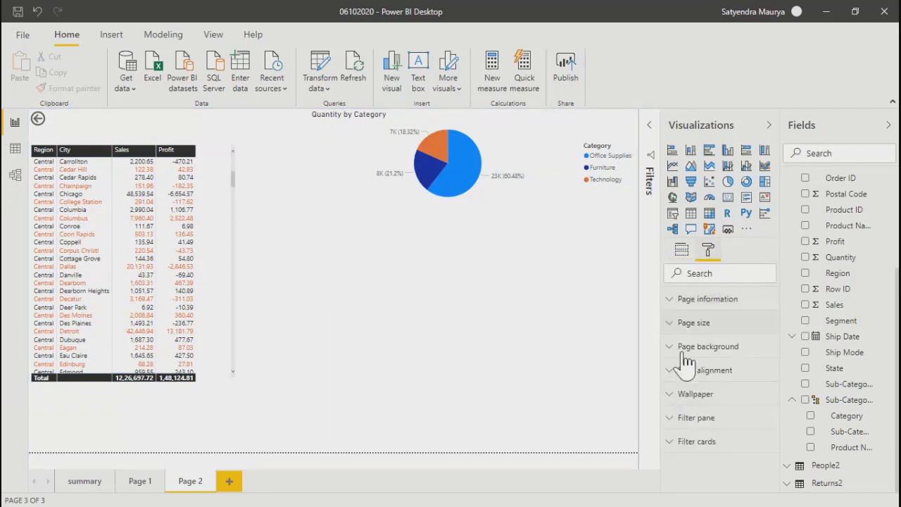
click(225, 282)
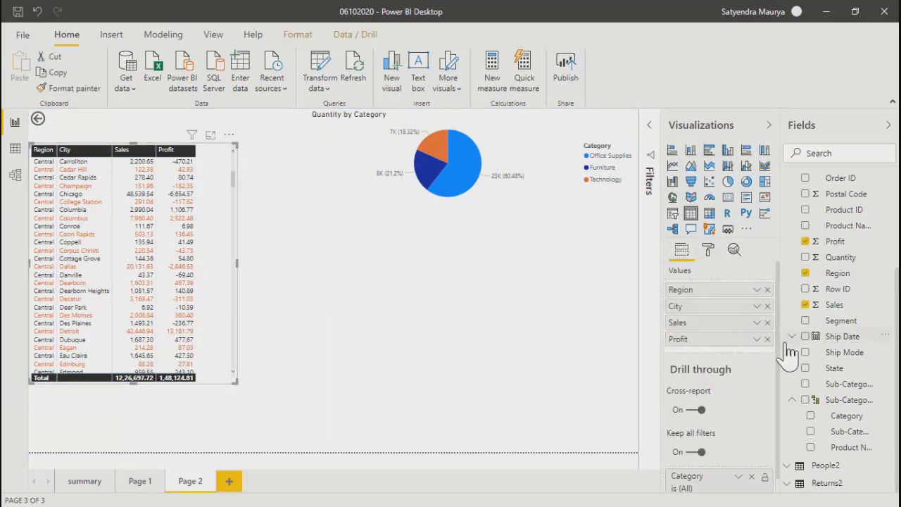
click(709, 251)
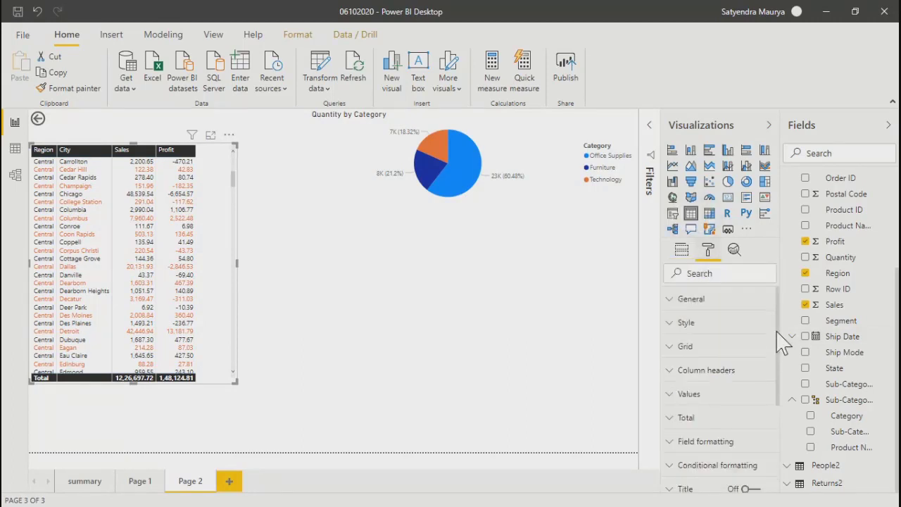
drag(780, 345, 789, 429)
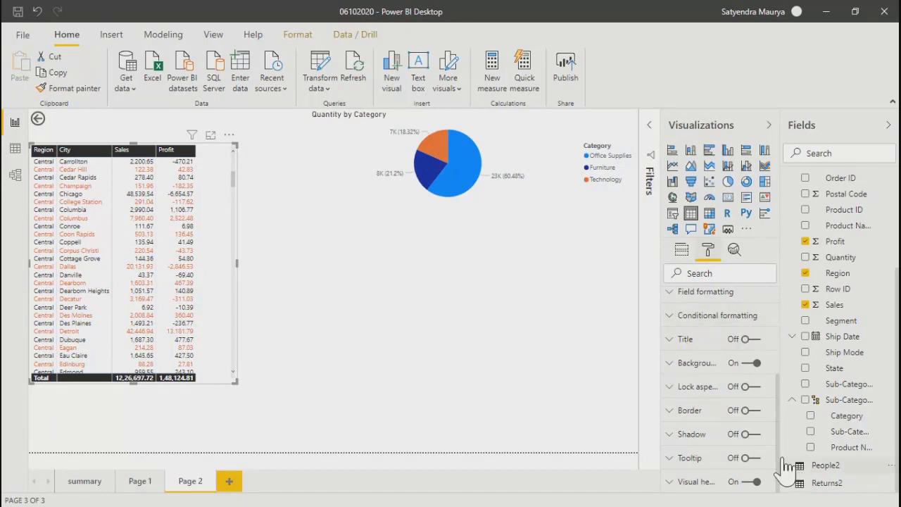
drag(779, 461, 780, 345)
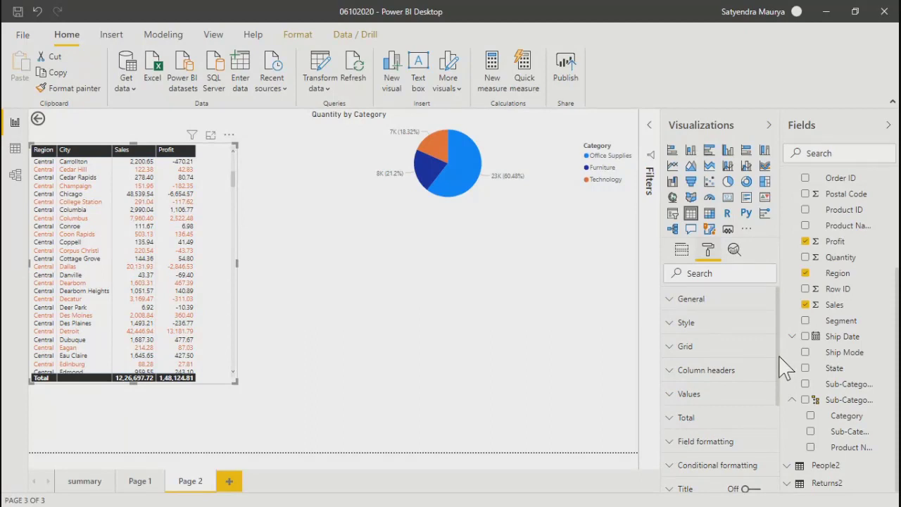
click(668, 421)
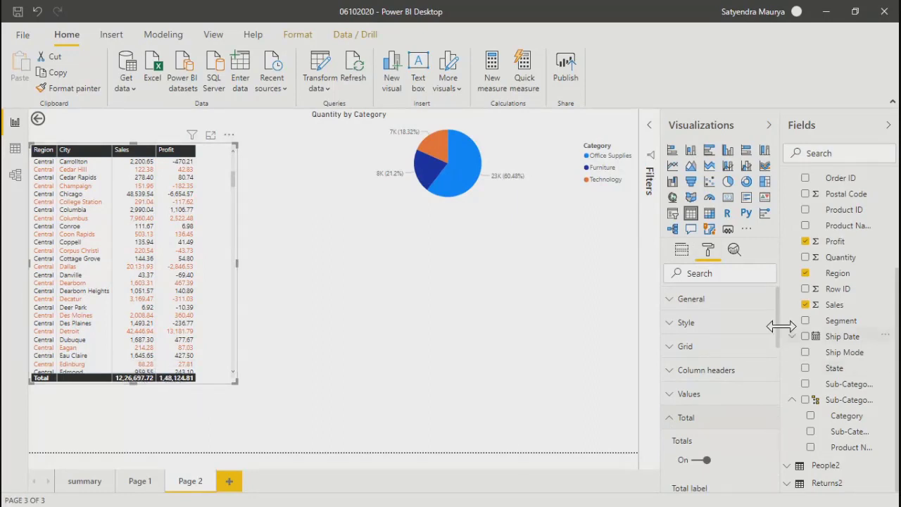
drag(779, 321, 780, 454)
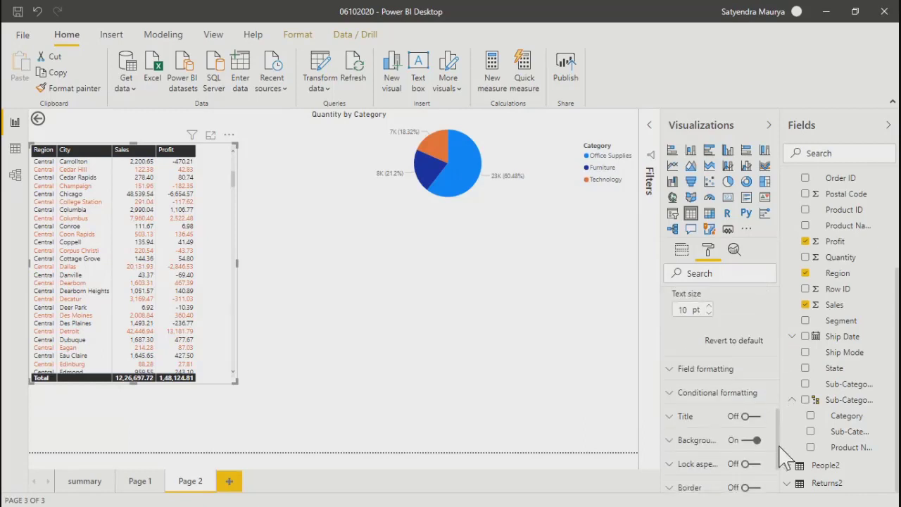
Step: Examine the table's Field formatting options and the Conditional formatting options for Region
click(669, 367)
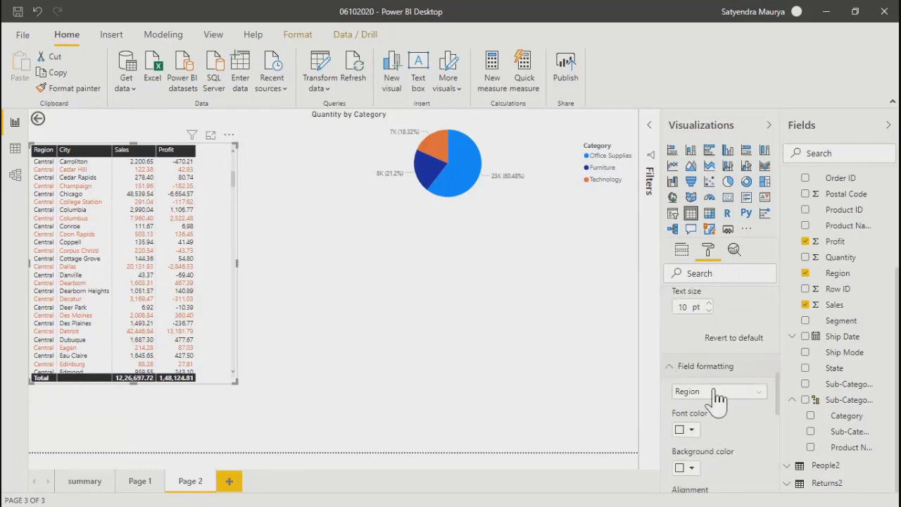
click(672, 369)
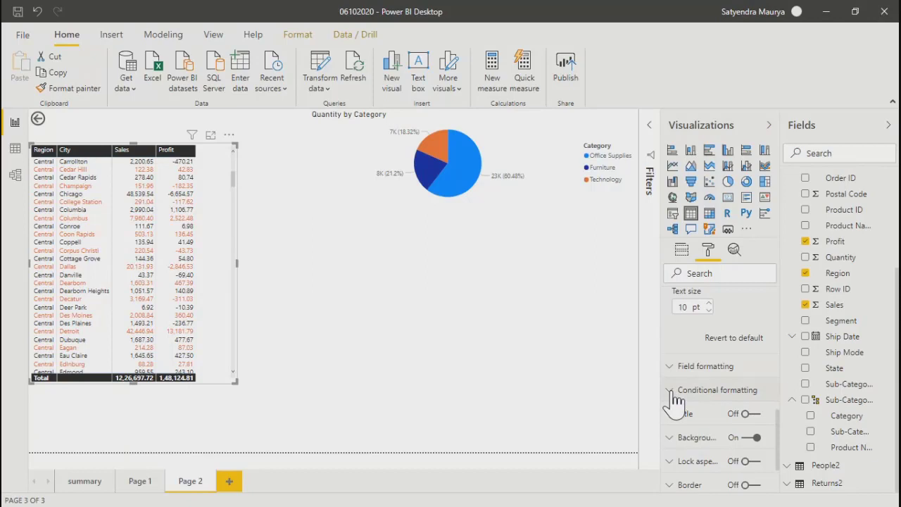
click(673, 392)
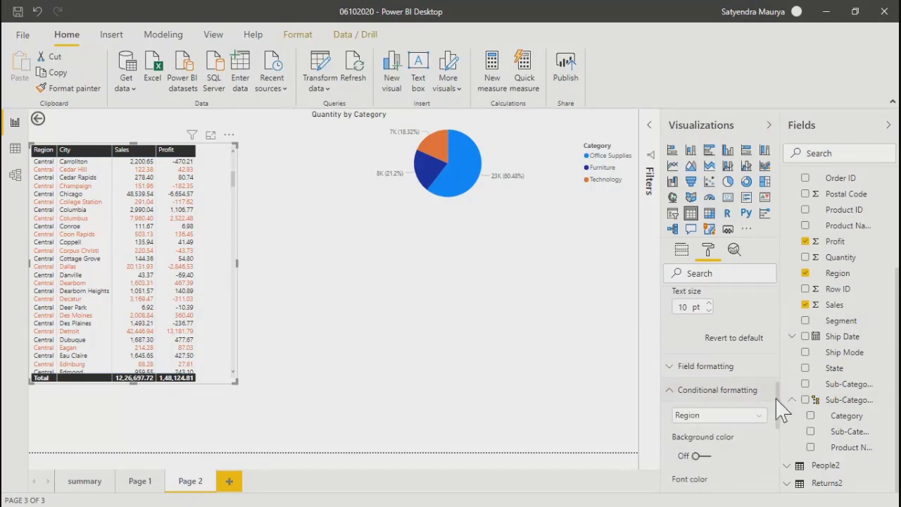
mouse_move(782, 409)
mouse_down()
mouse_move(779, 465)
mouse_move(780, 423)
mouse_up()
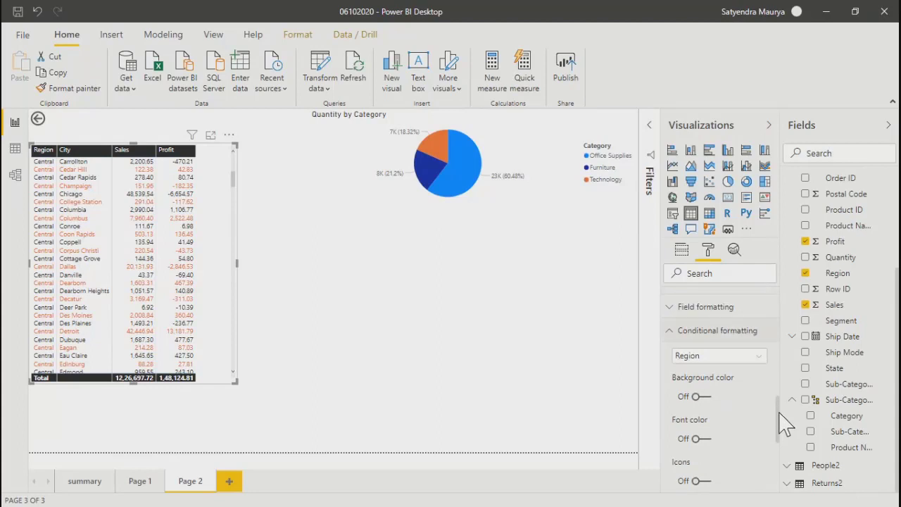
Step: Examine the conditional background color settings for Region, including formatting by Rules, and cancel without applying them
click(701, 403)
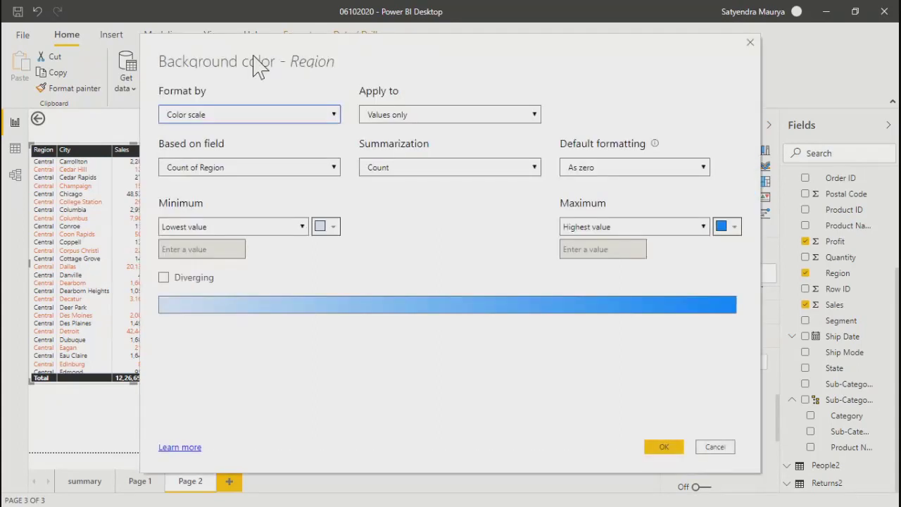
click(750, 43)
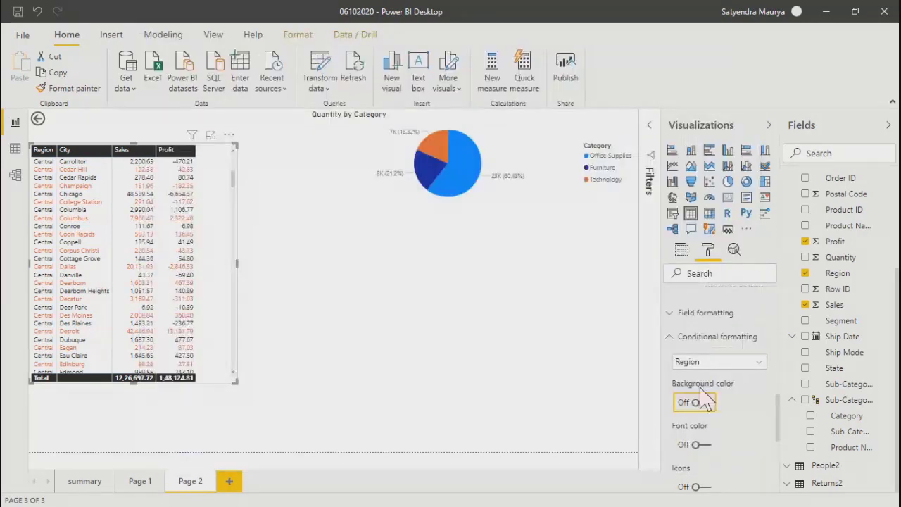
click(698, 402)
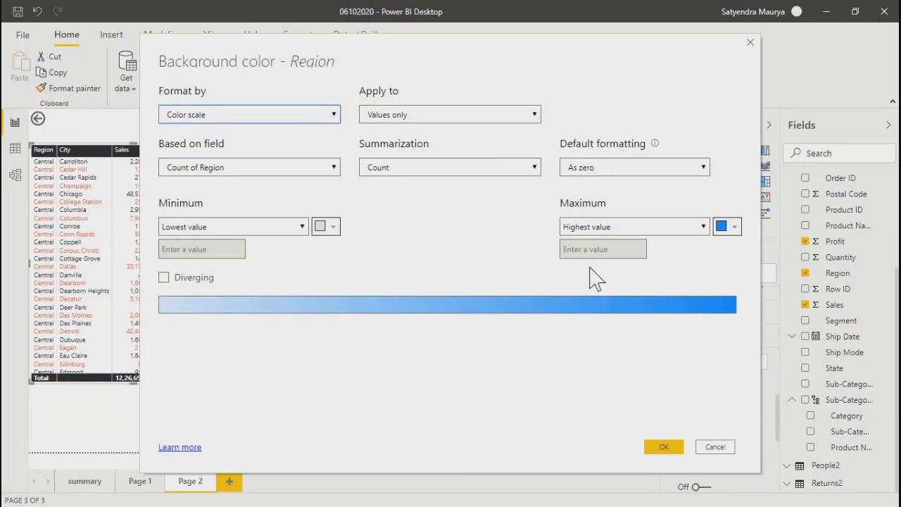
click(238, 116)
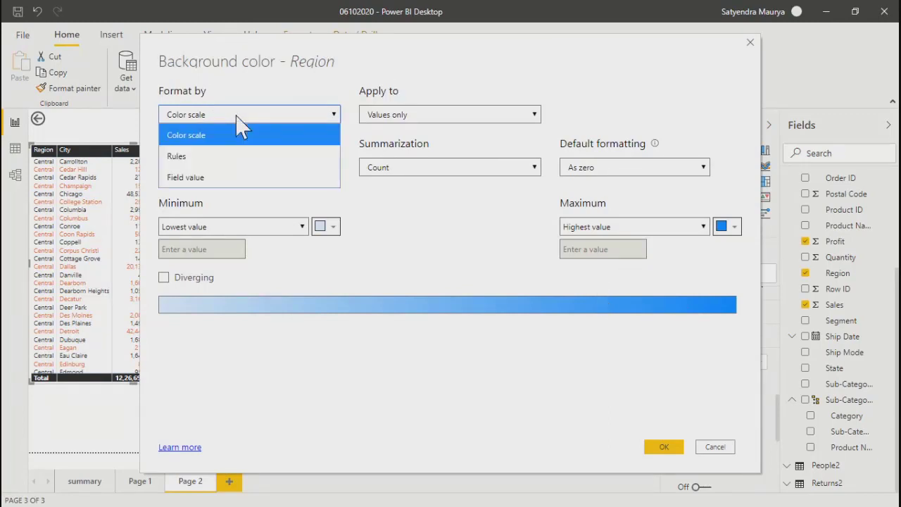
click(183, 156)
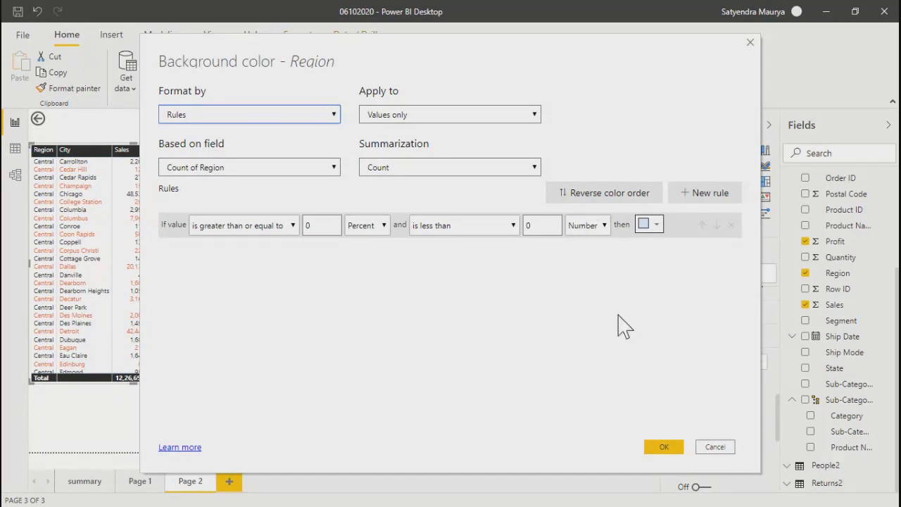
click(721, 448)
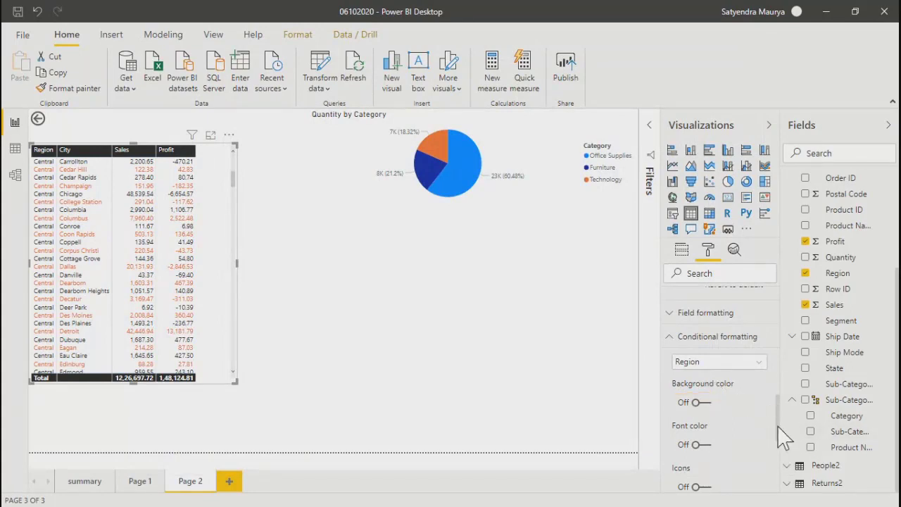
Step: Turn on the table's title, leave its text empty, and try center alignment before setting it to right
drag(778, 416, 785, 485)
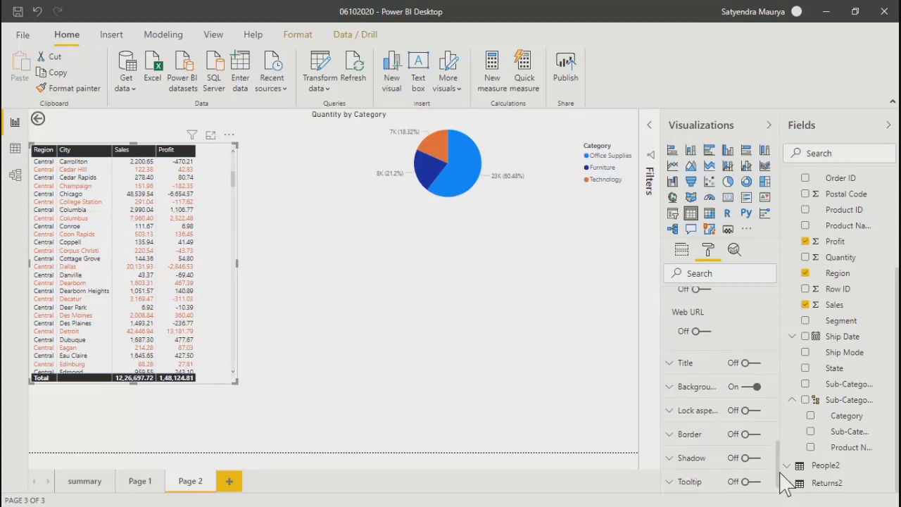
click(673, 363)
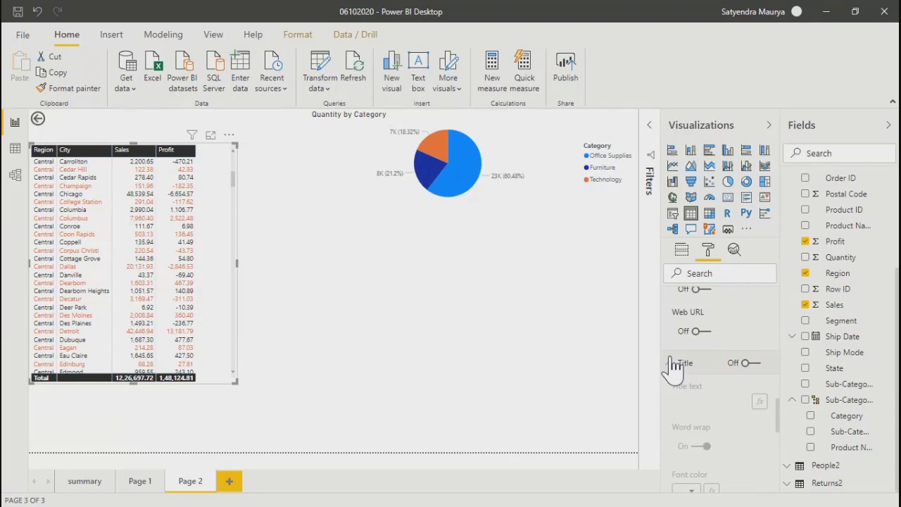
click(755, 364)
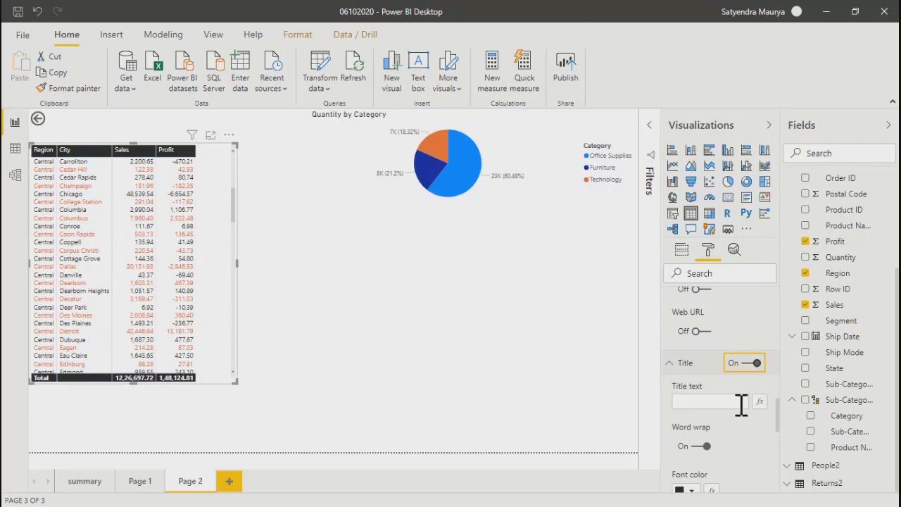
click(696, 401)
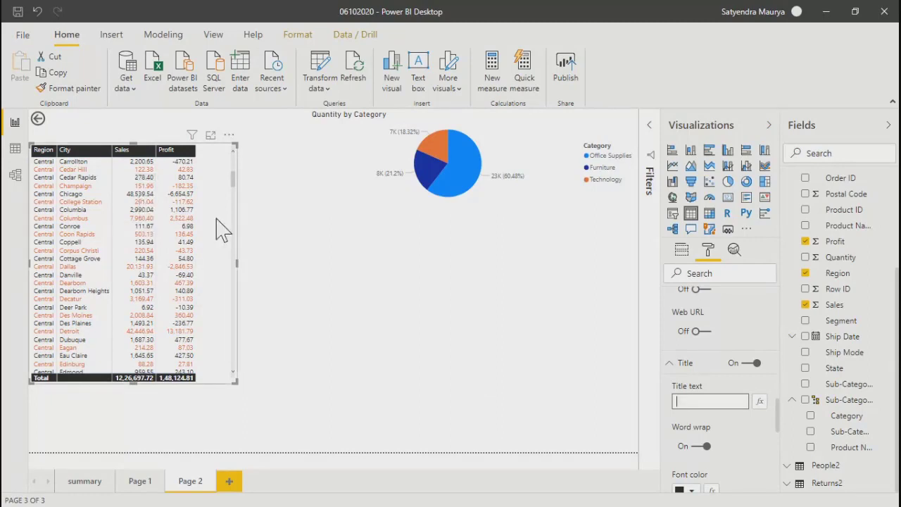
click(779, 417)
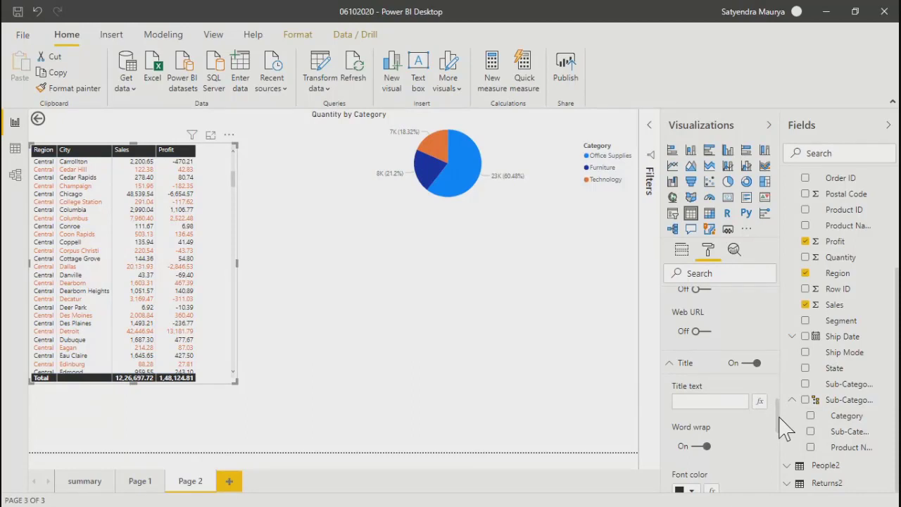
drag(779, 415, 777, 441)
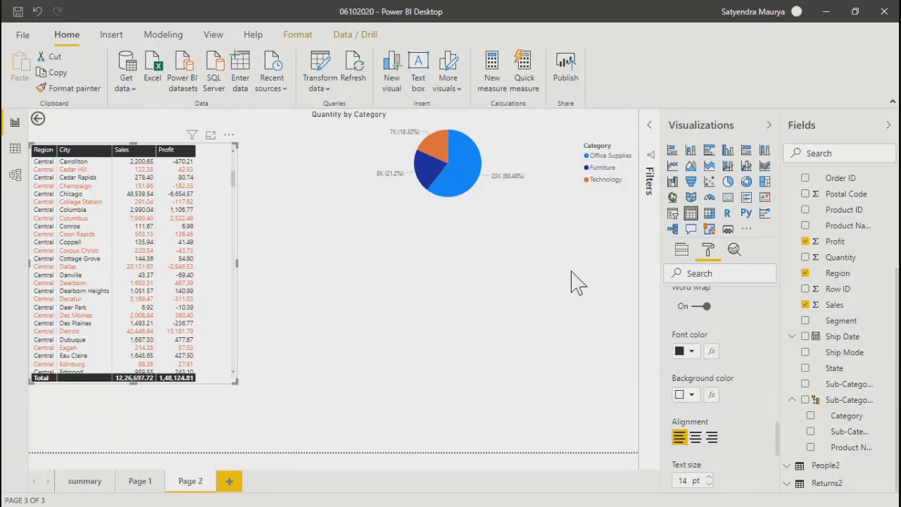
click(697, 438)
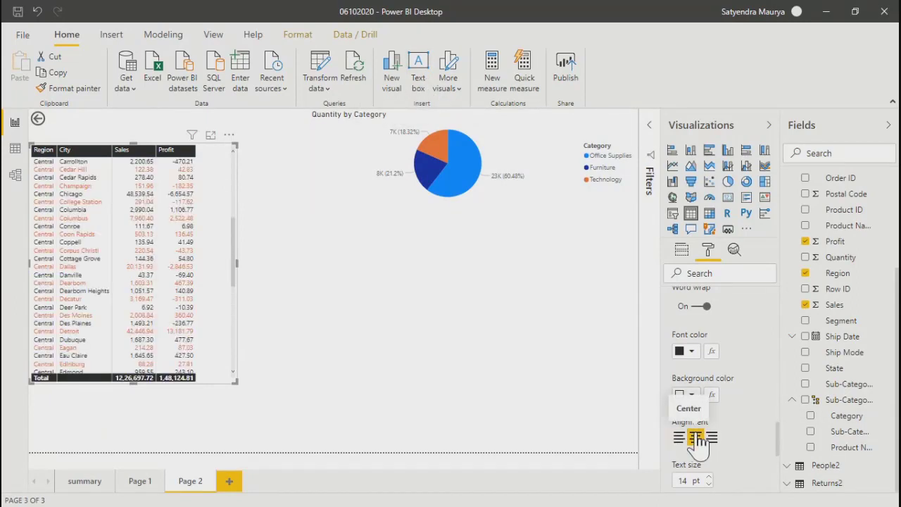
click(712, 438)
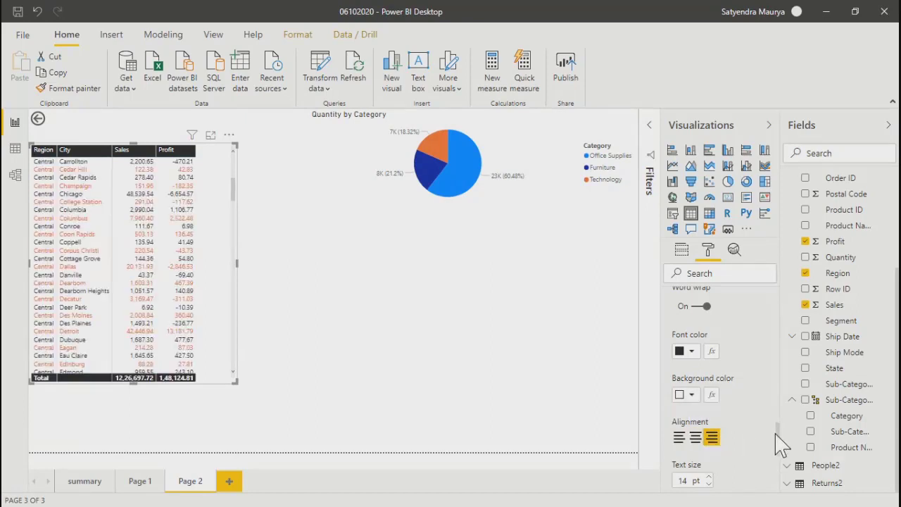
Step: Look over the table's remaining format sections, including the visual header, and check its Analytics options
drag(777, 435, 779, 472)
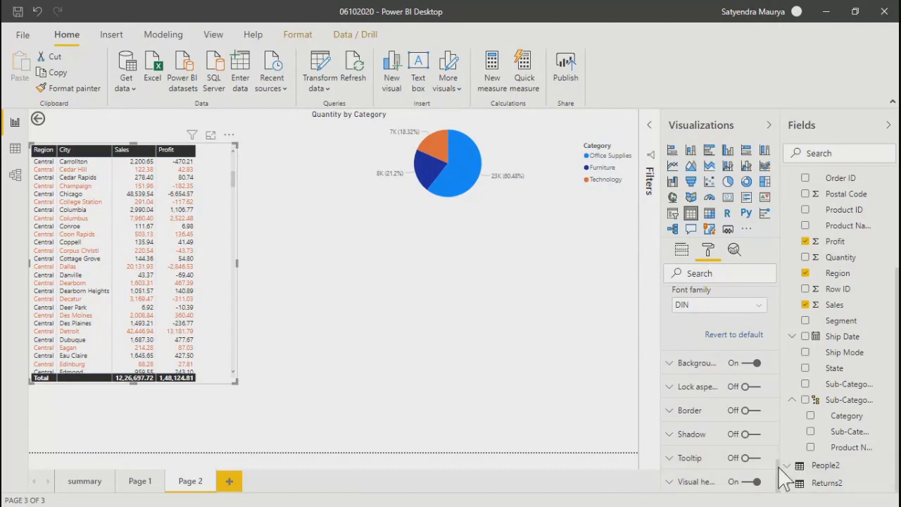
click(699, 488)
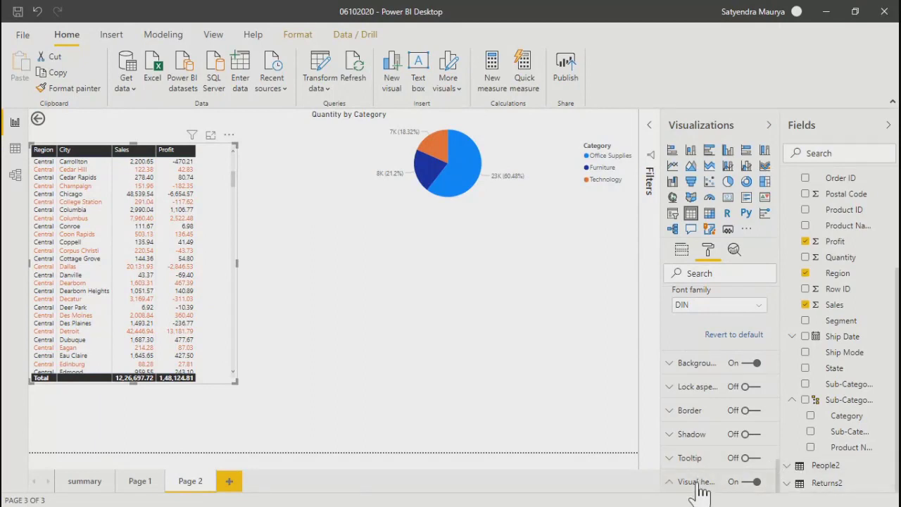
click(667, 485)
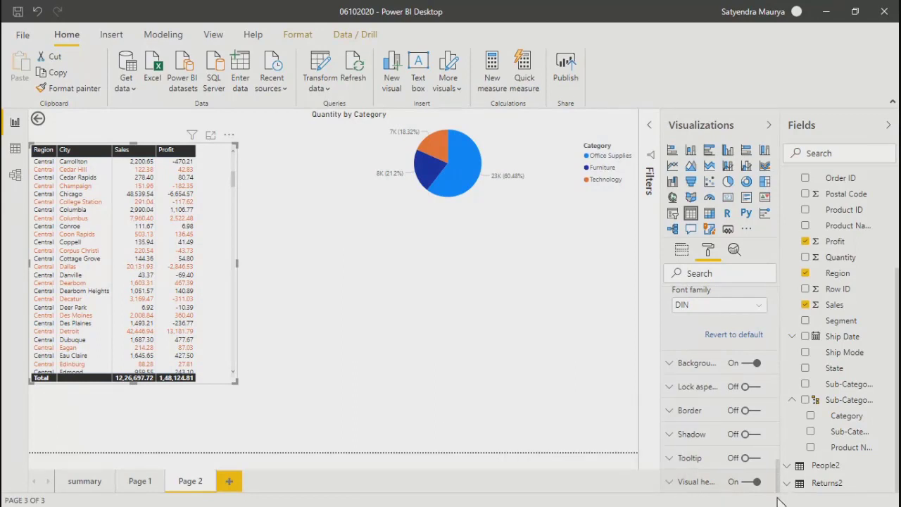
drag(779, 475, 775, 296)
drag(773, 341, 771, 295)
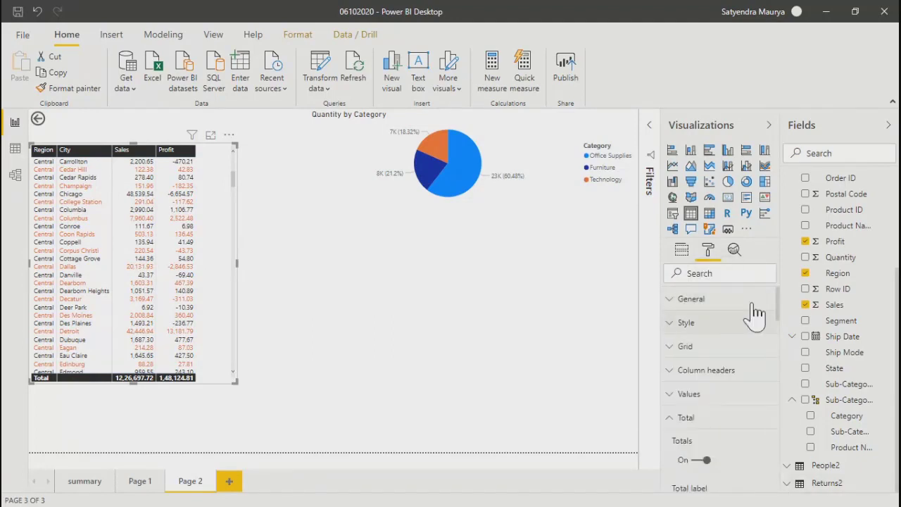
click(734, 251)
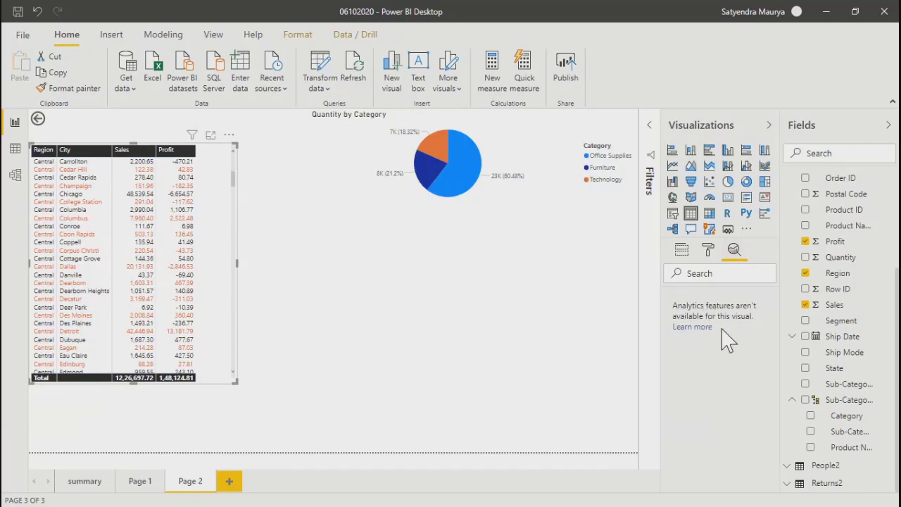
Step: Add a line chart below the pie chart and enlarge it to the page's lower-right corner
click(473, 348)
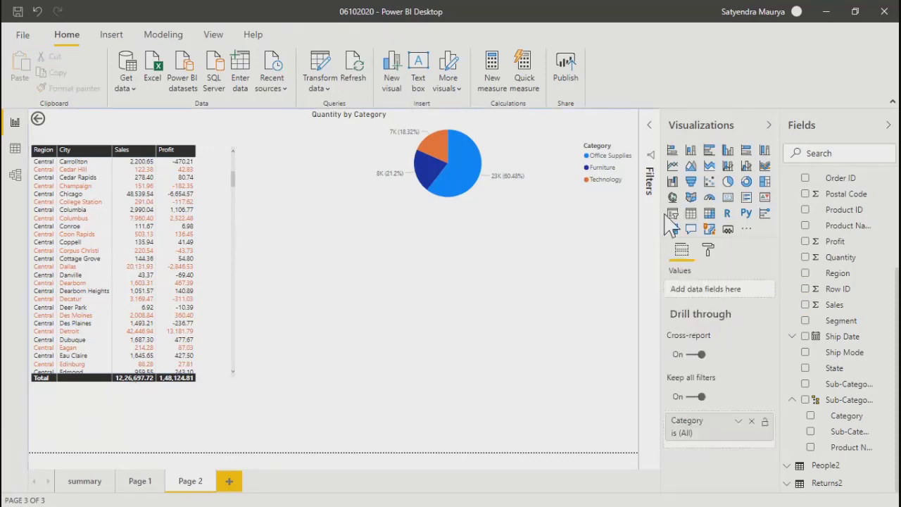
click(673, 167)
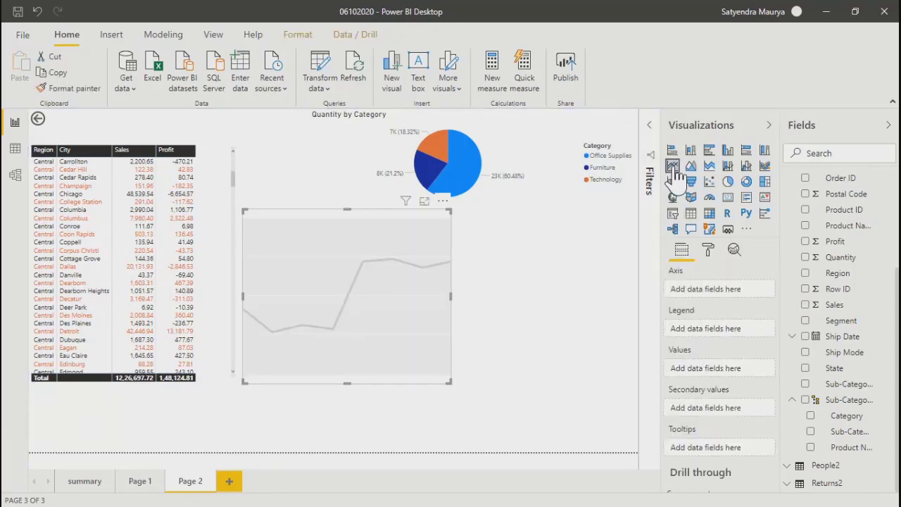
drag(450, 384, 638, 451)
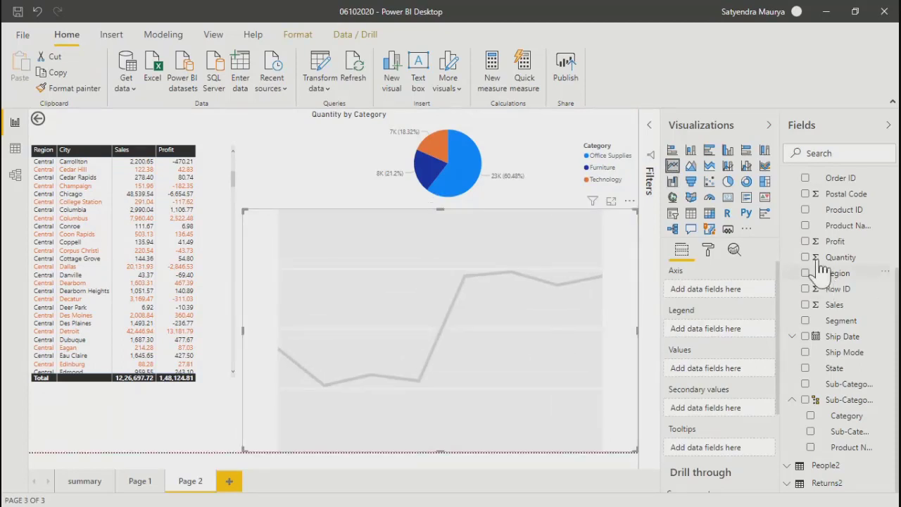
Step: Plot Profit by Ship Date in the line chart and expand the date hierarchy to year and quarter
click(807, 241)
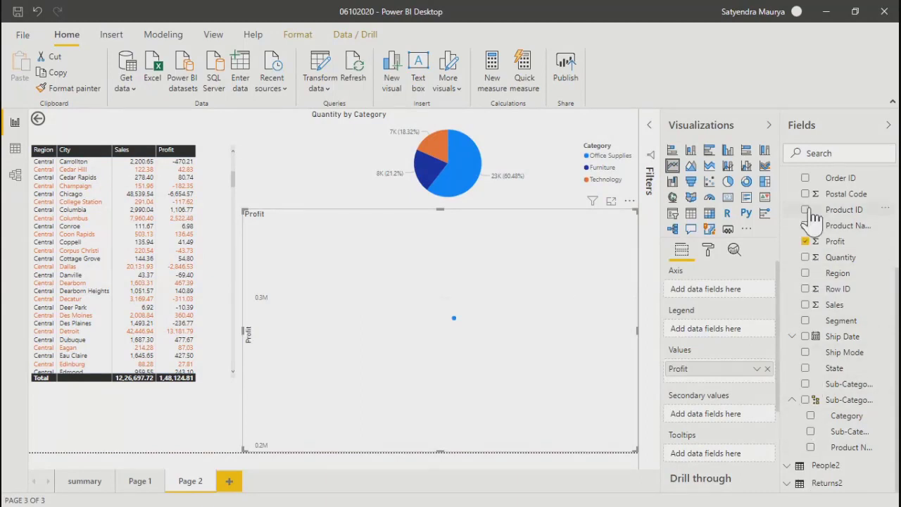
click(806, 338)
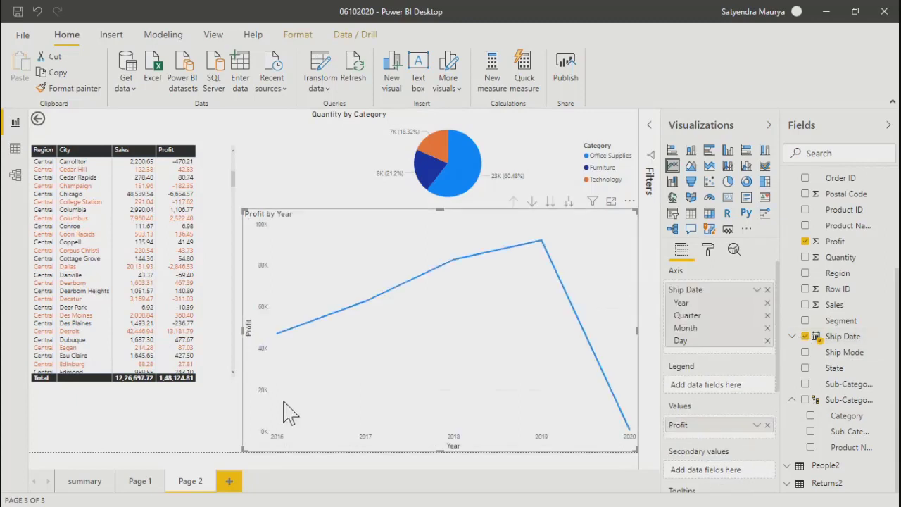
click(569, 202)
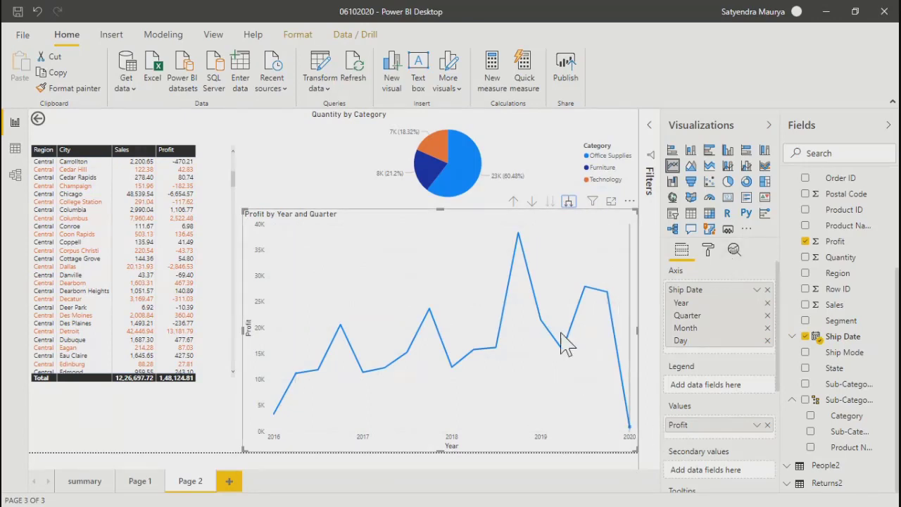
Step: Compare the Analytics options offered for the line chart with those for the sales and profit table
click(736, 248)
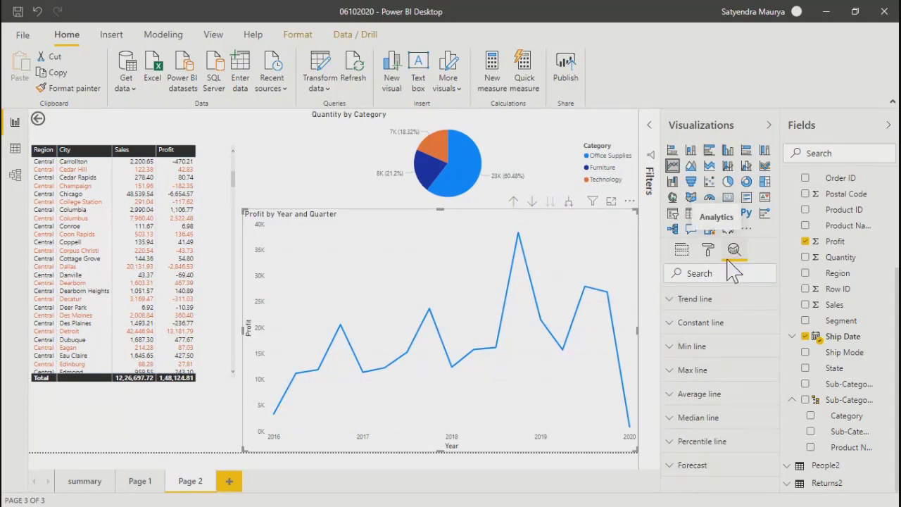
mouse_move(386, 296)
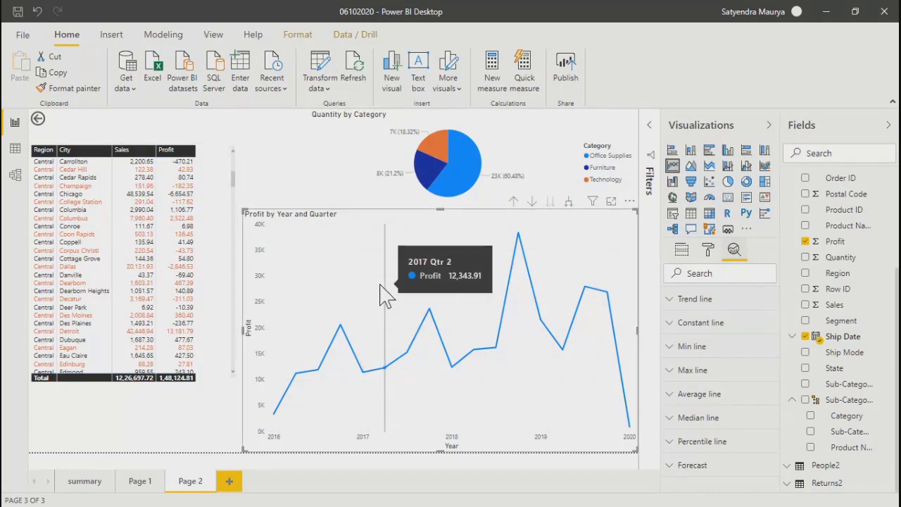
click(117, 413)
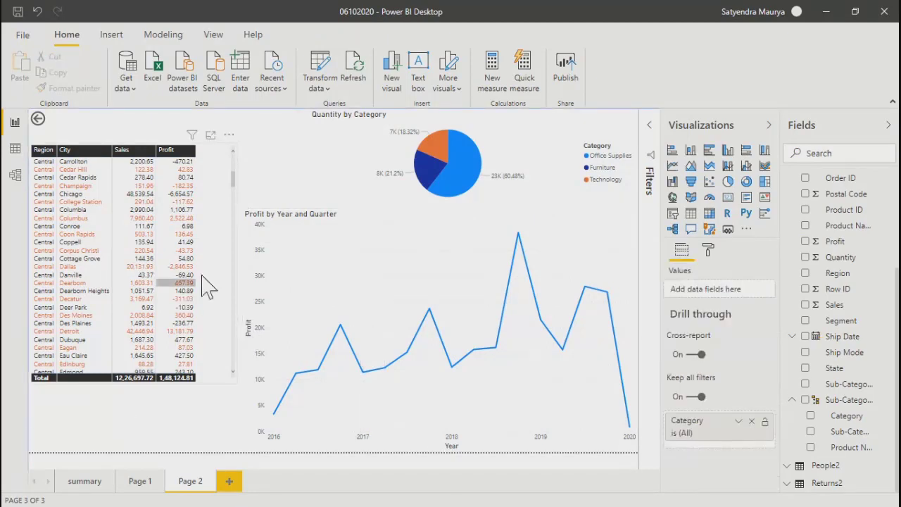
click(207, 285)
click(735, 249)
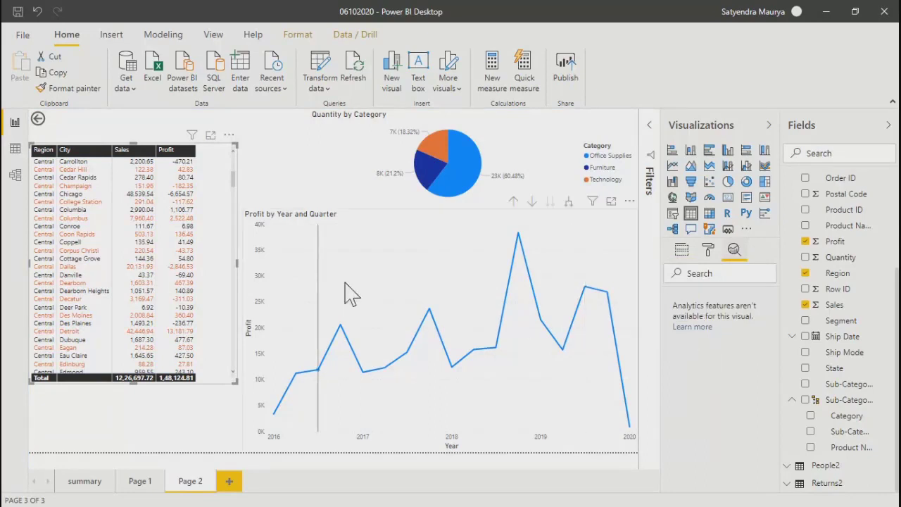
Step: Lower the line chart's top edge, and enlarge the pie chart down to the line chart and across to the table
click(431, 236)
drag(441, 210, 441, 272)
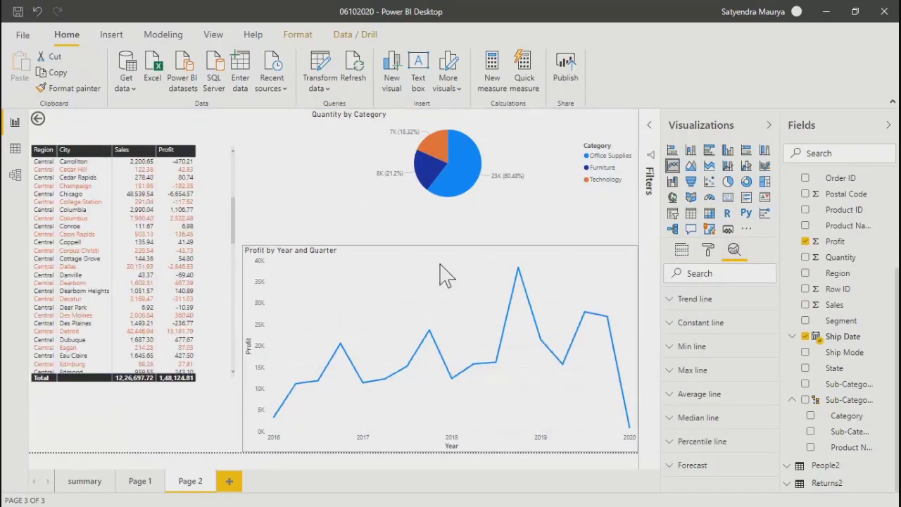
click(412, 202)
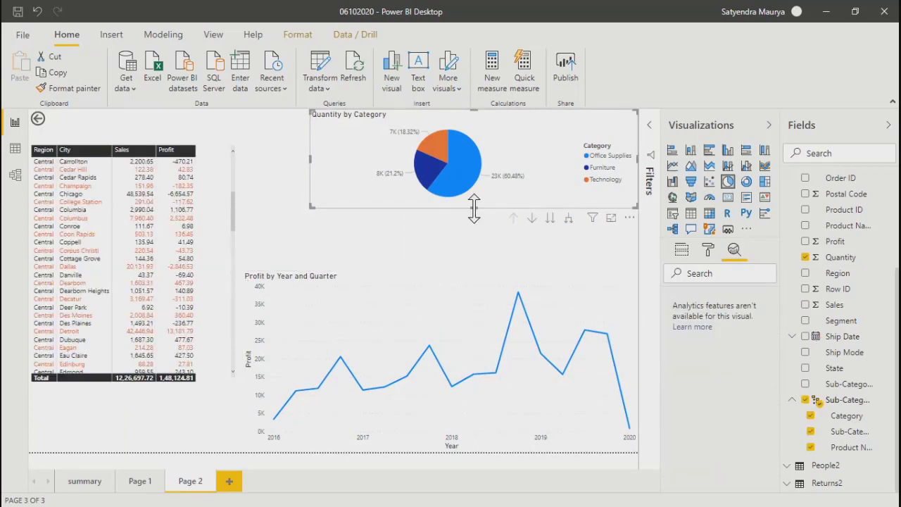
drag(476, 203, 484, 262)
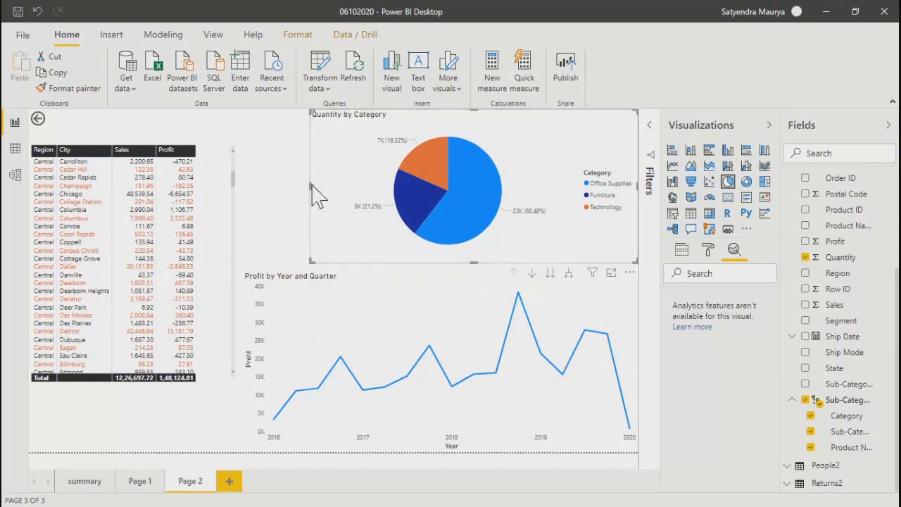
drag(312, 186, 238, 198)
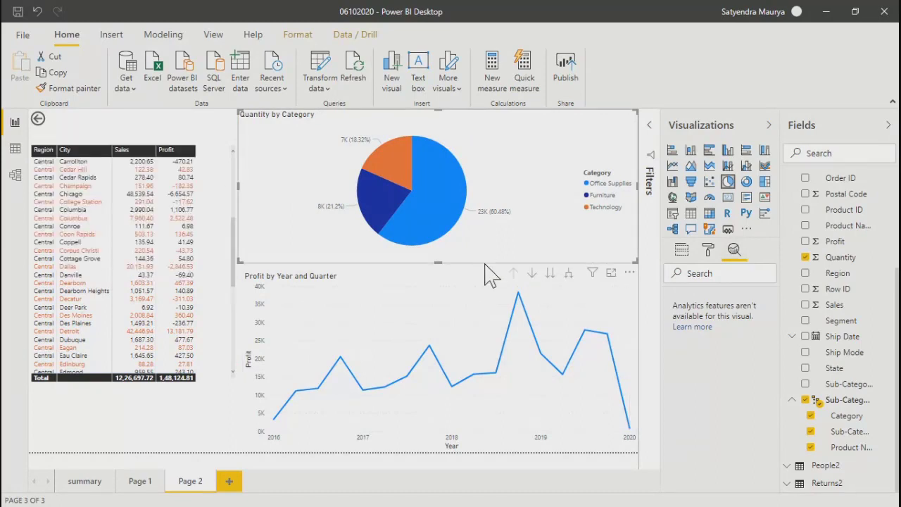
Step: Select the Profit by Year and Quarter line chart and review its formatting options and filters
click(465, 313)
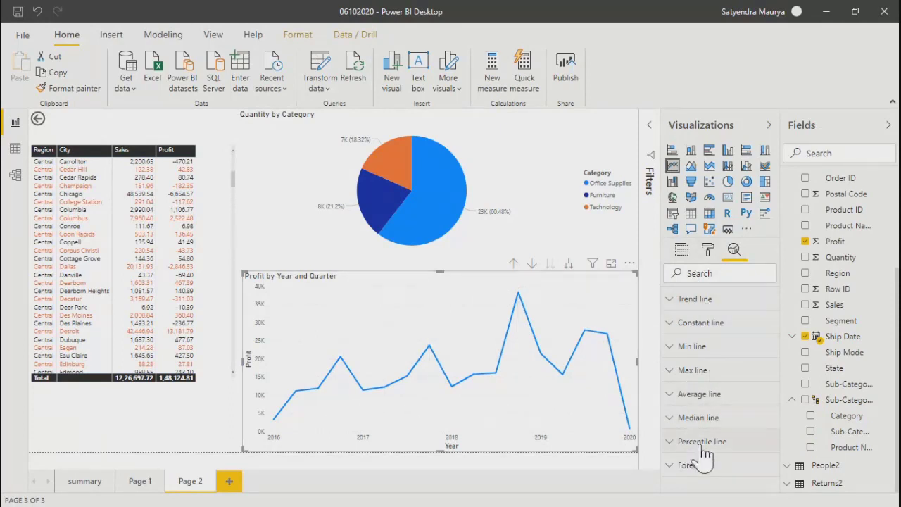
click(709, 250)
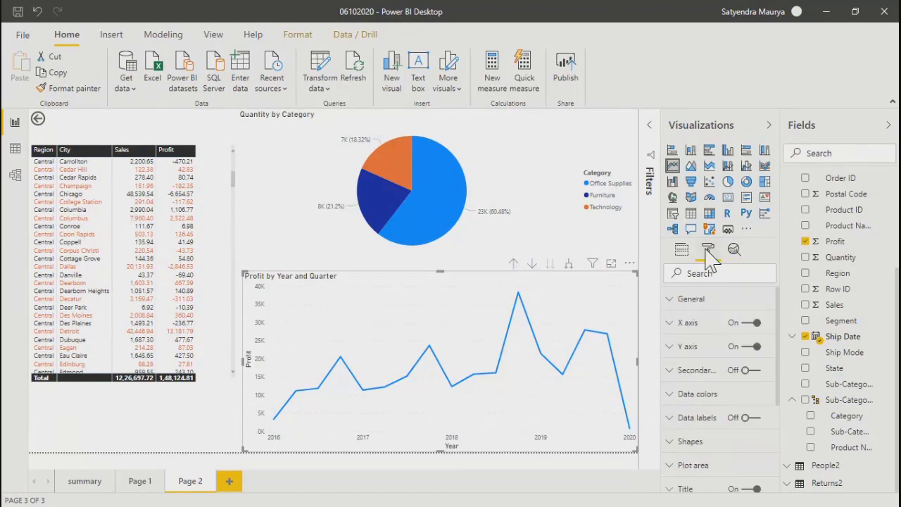
click(651, 128)
scroll(599, 415, down, 2)
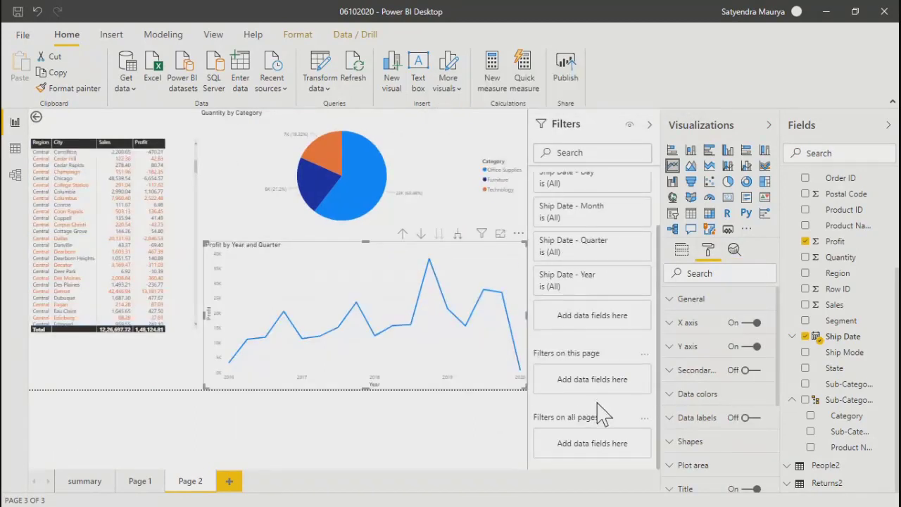
scroll(602, 414, up, 2)
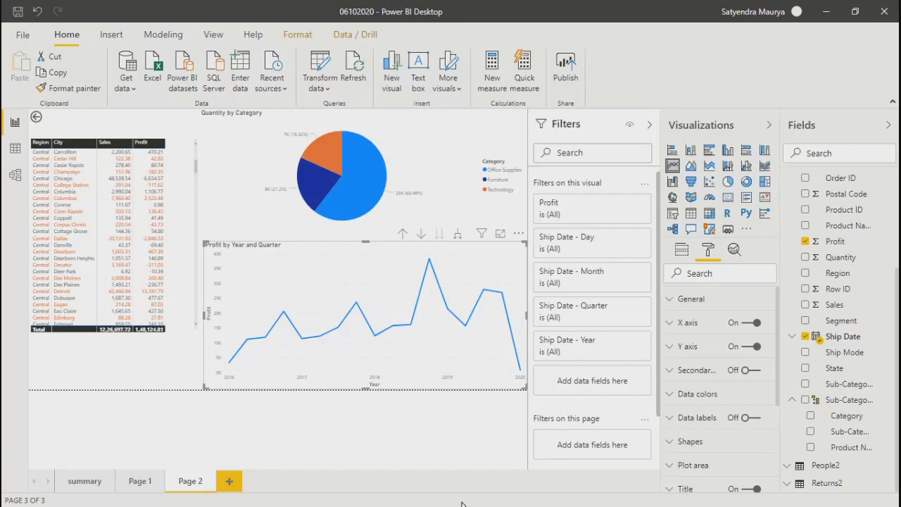
key(alt+Tab)
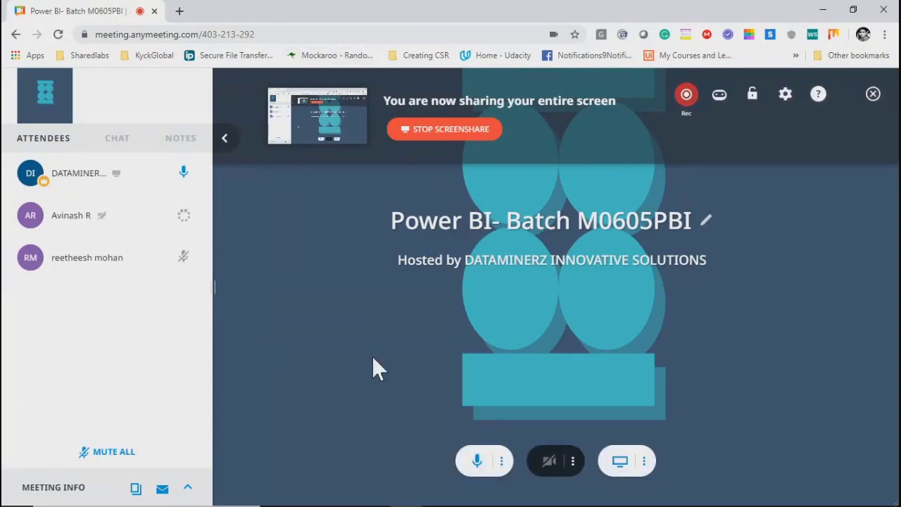
click(824, 11)
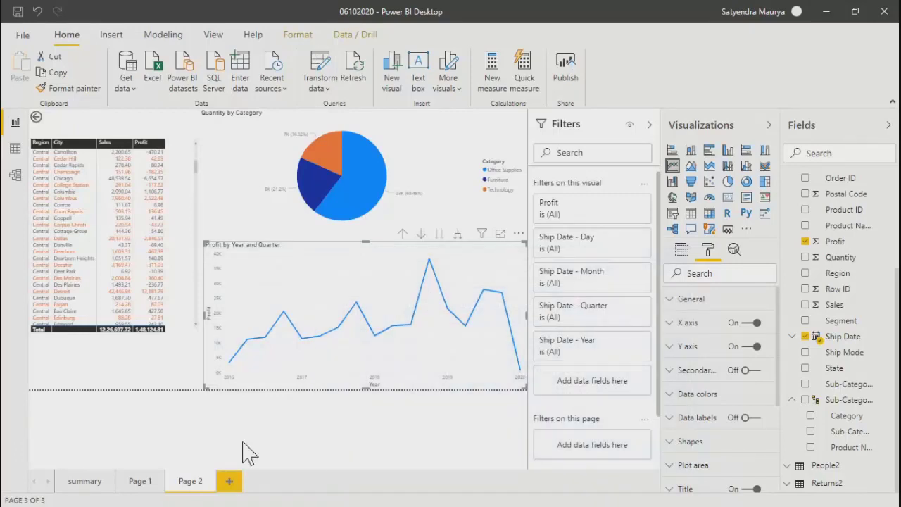
Step: Check which analytics options are available for the region and city table and for the Profit by Year and Quarter line chart
click(181, 214)
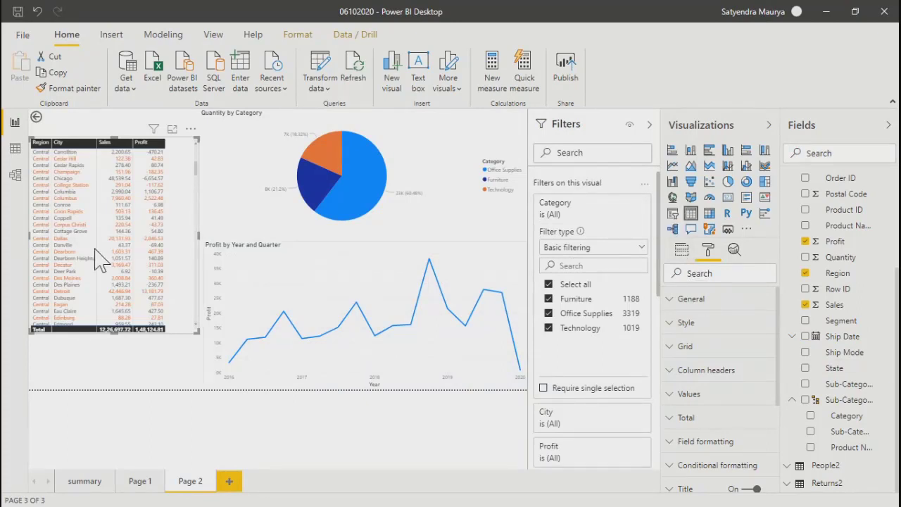
click(735, 249)
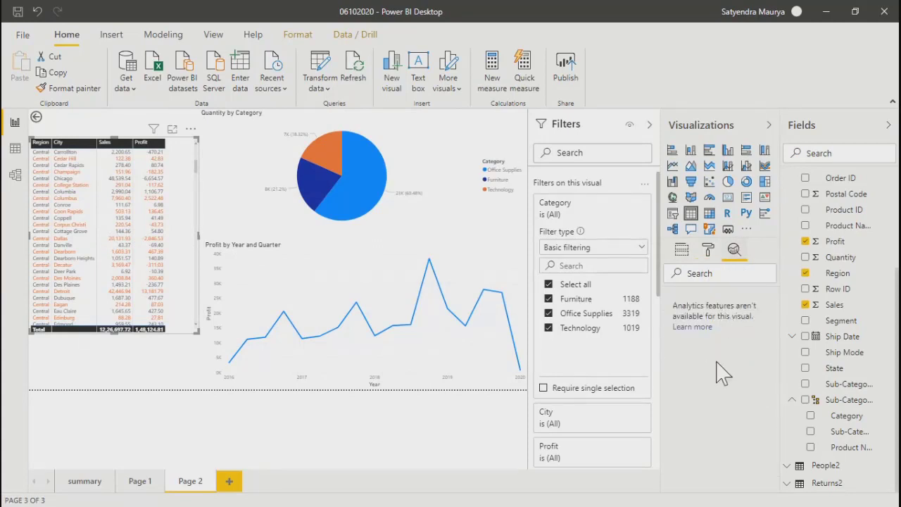
click(335, 273)
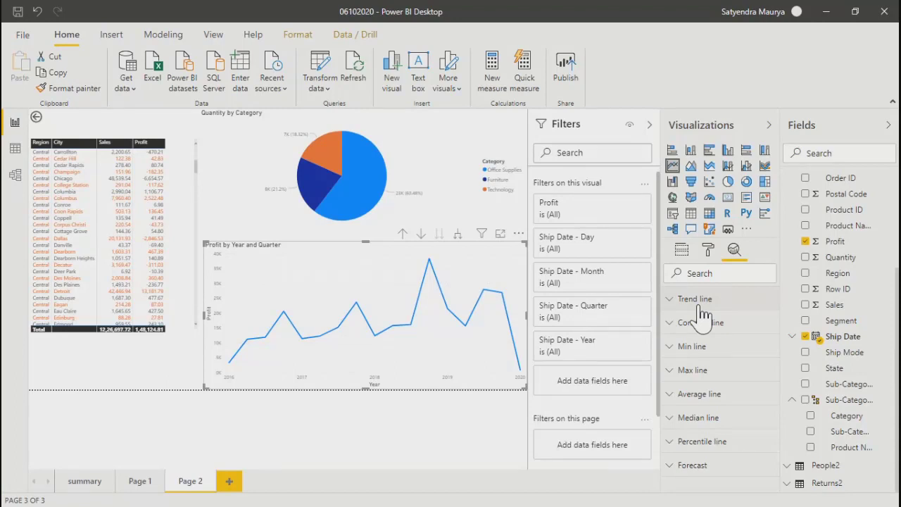
click(437, 426)
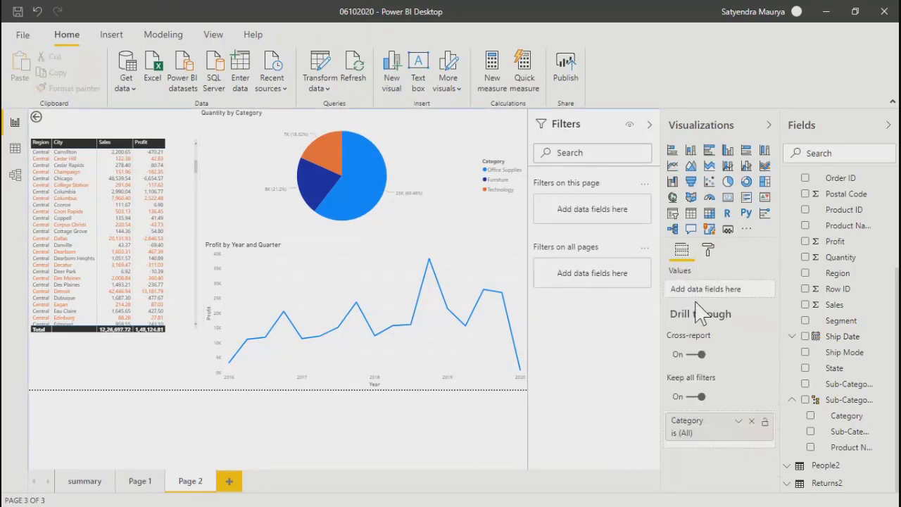
Step: Inspect the quarterly profit points along the line chart from 2016 to 2020
mouse_move(312, 288)
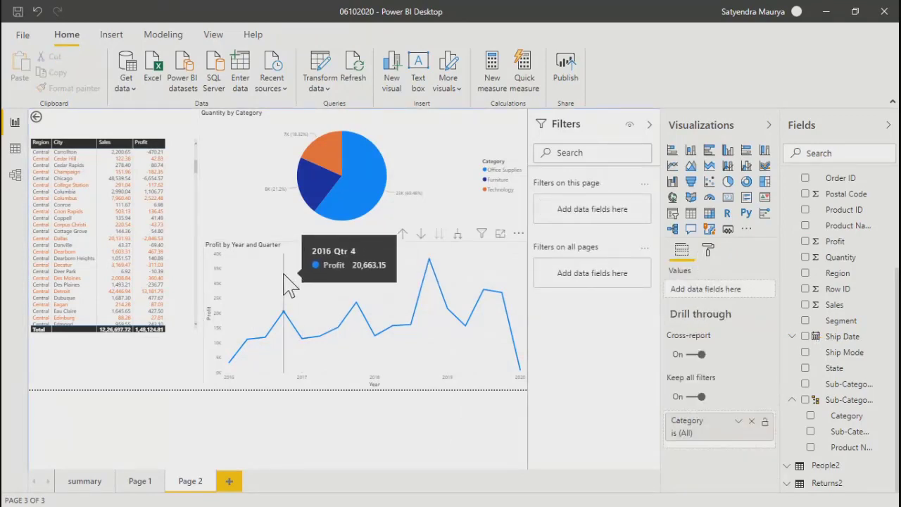
click(285, 284)
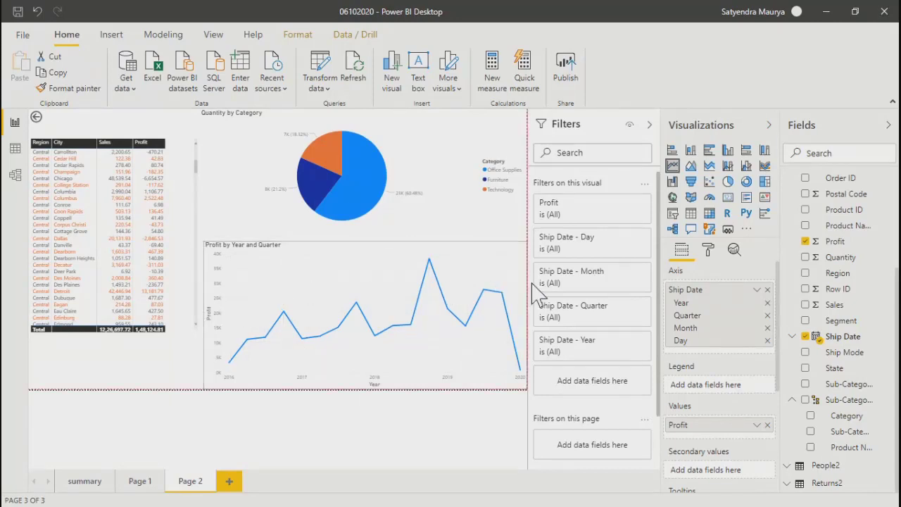
mouse_move(243, 303)
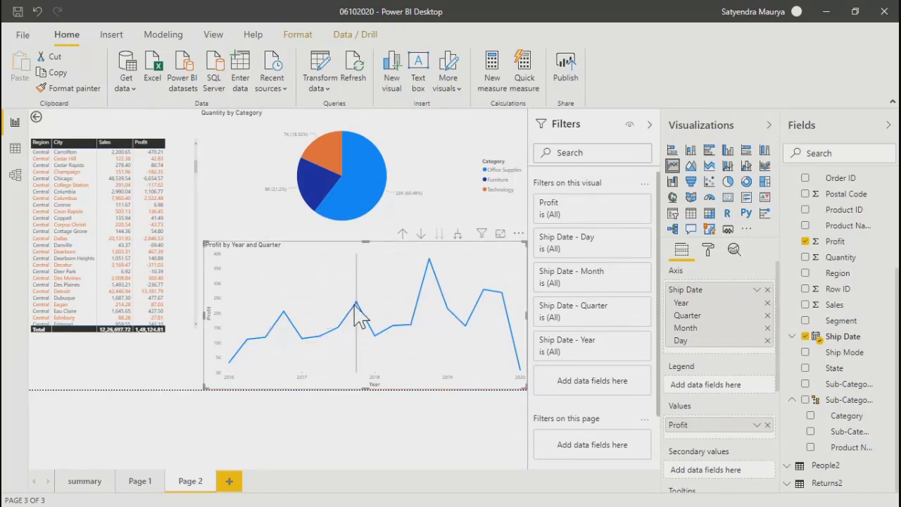
mouse_move(365, 309)
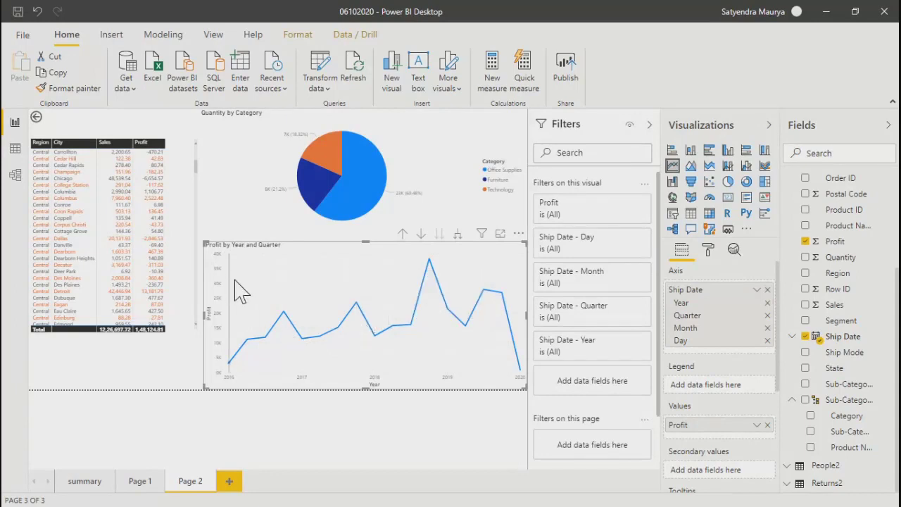
mouse_move(440, 326)
click(429, 445)
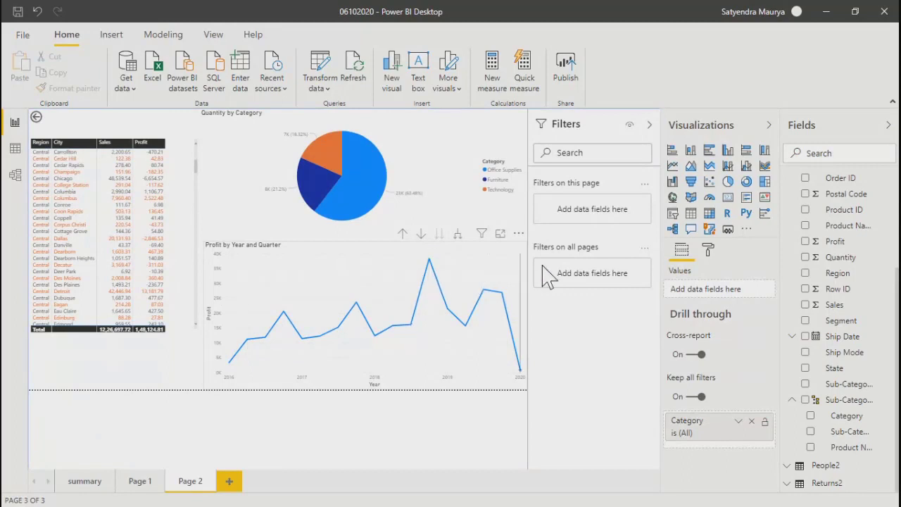
mouse_move(318, 277)
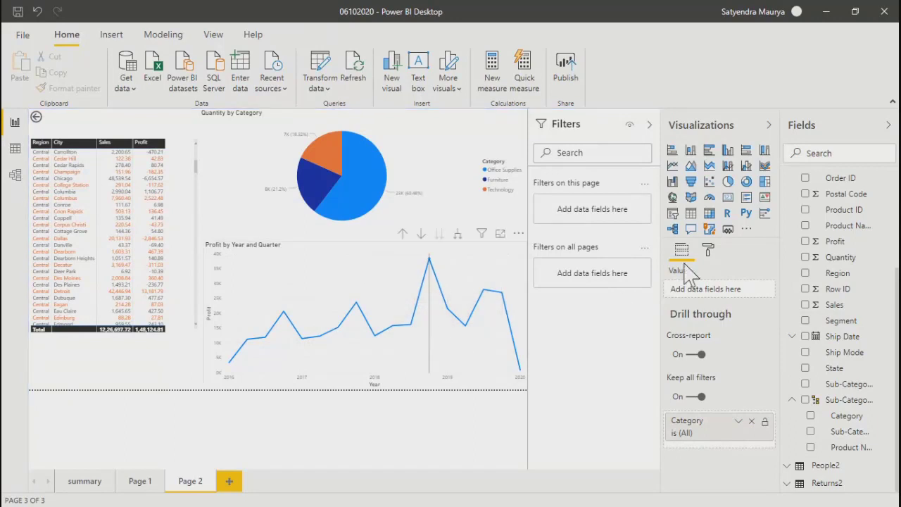
Step: Add a trend line to the Profit by Year and Quarter line chart
click(438, 290)
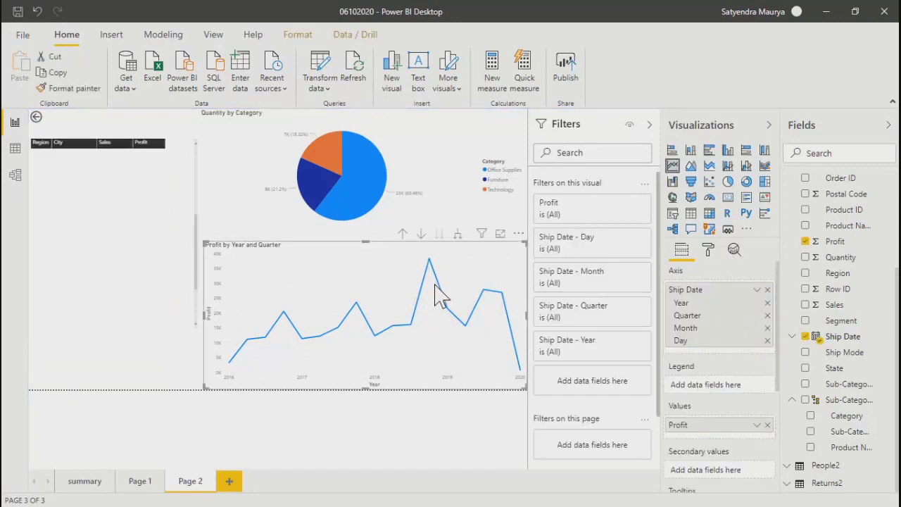
click(734, 250)
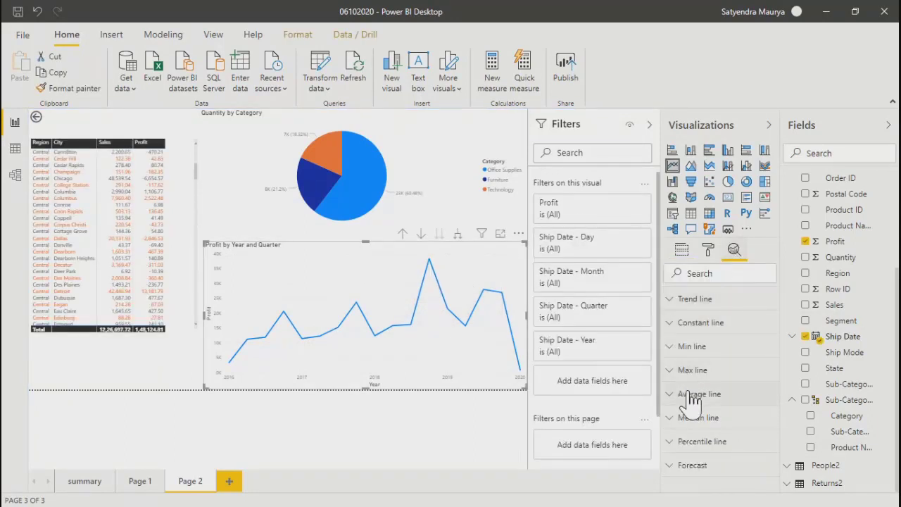
click(672, 301)
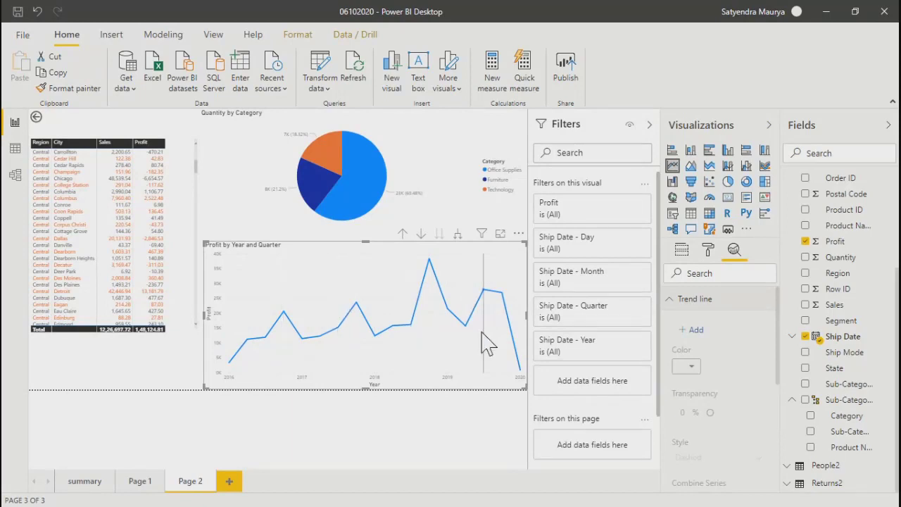
click(696, 331)
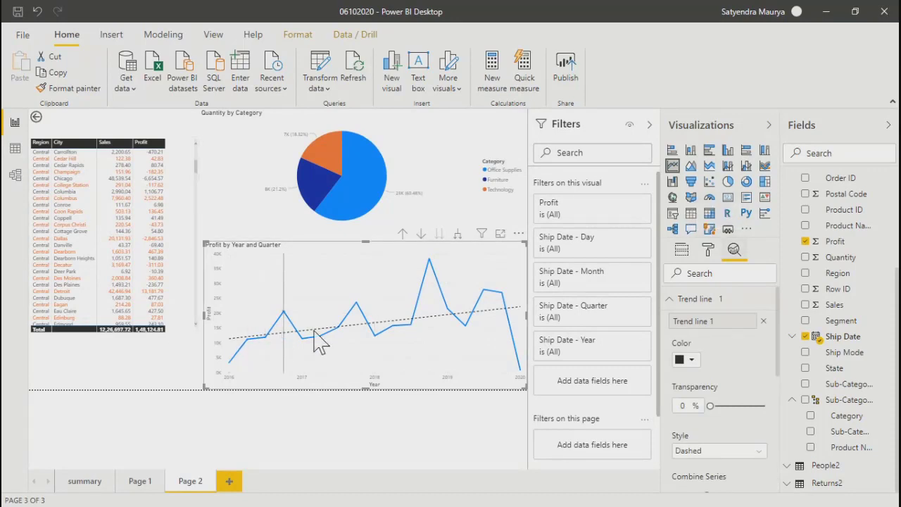
Step: Set the trend line's color to orange and its transparency to 24%
mouse_move(511, 322)
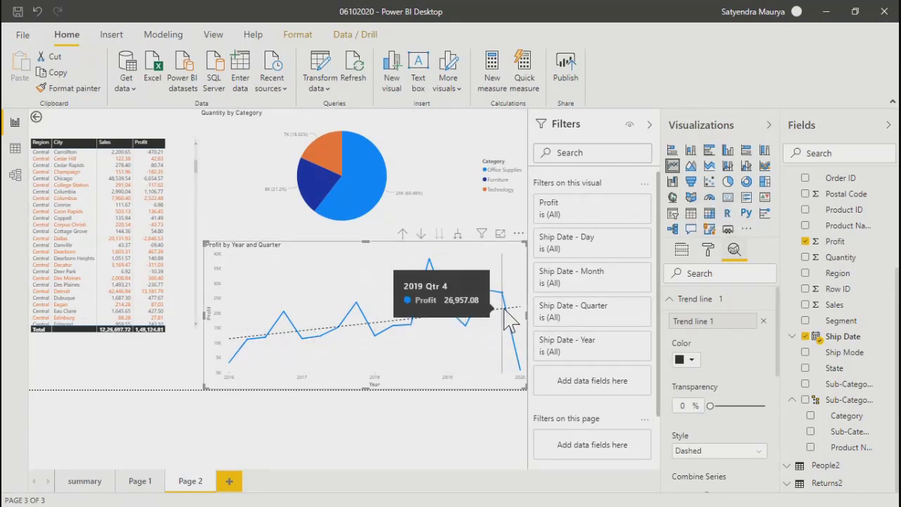
click(692, 360)
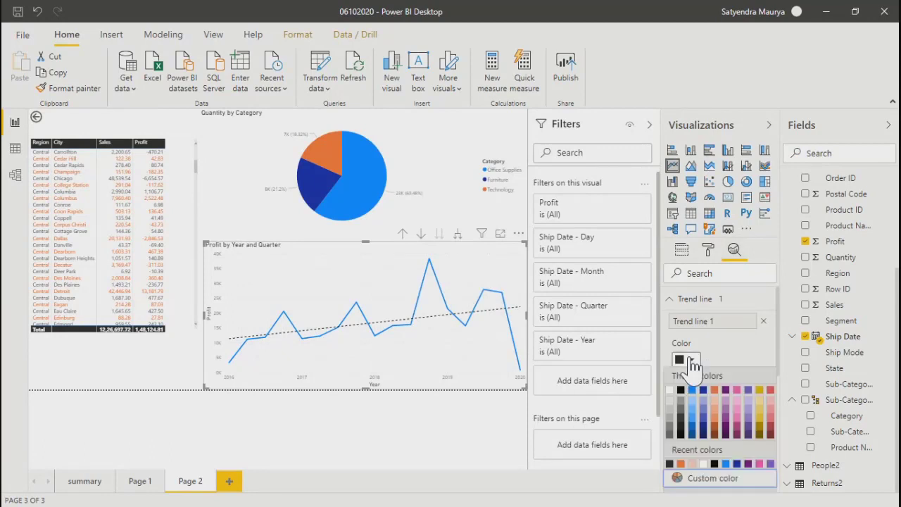
click(715, 391)
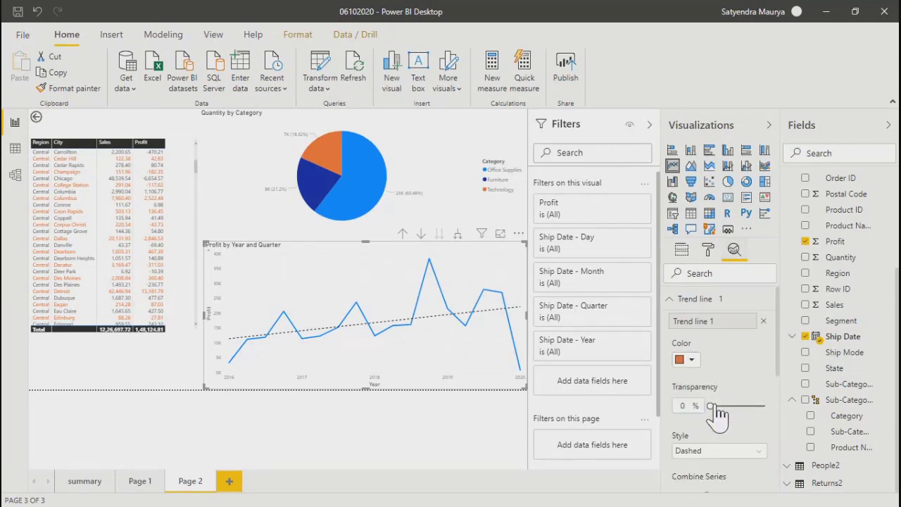
click(724, 405)
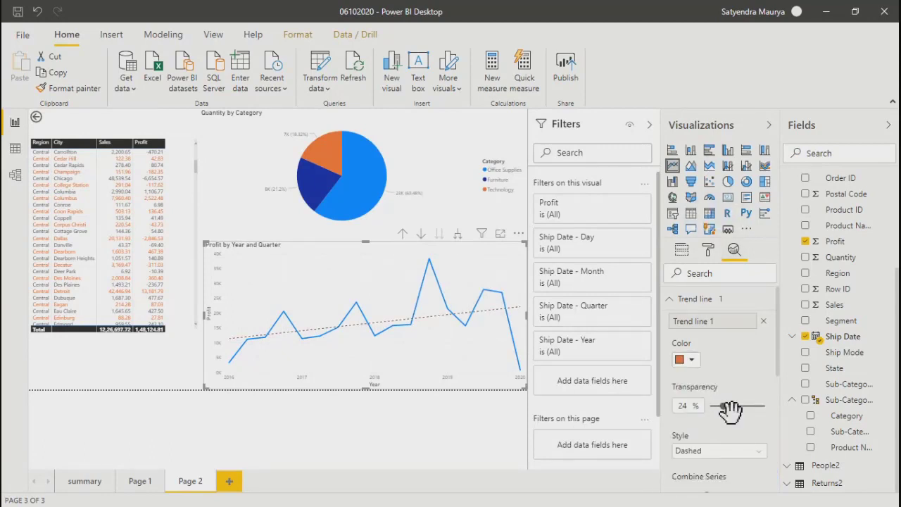
Step: Try the Solid and Dotted styles on the trend line, and finish with its style set to Solid
click(718, 452)
click(687, 419)
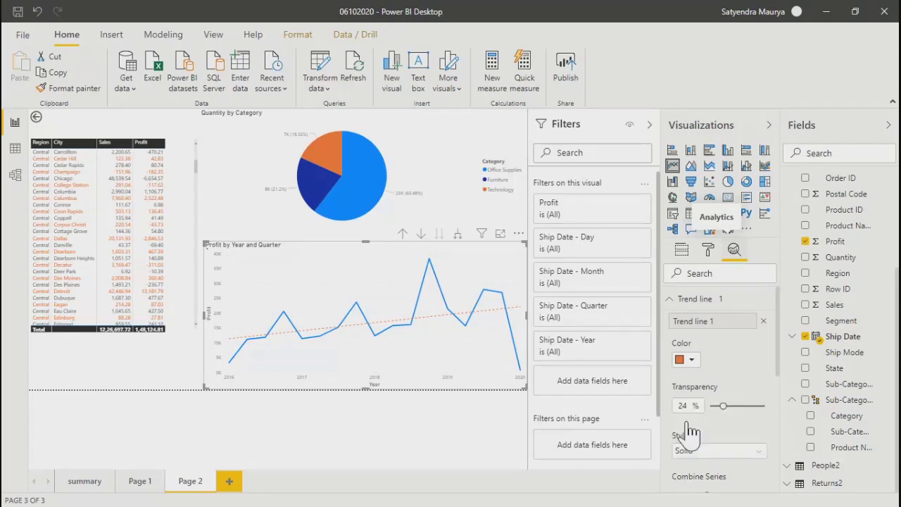
click(685, 454)
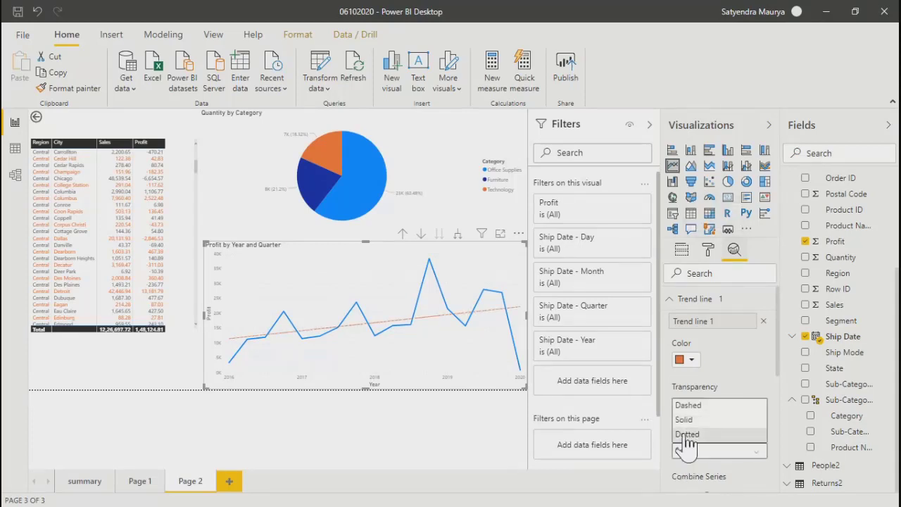
click(687, 435)
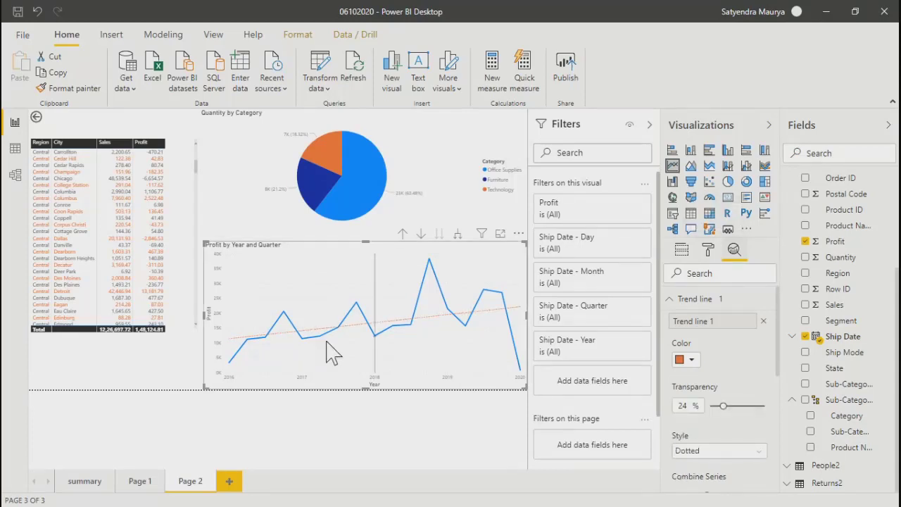
click(687, 454)
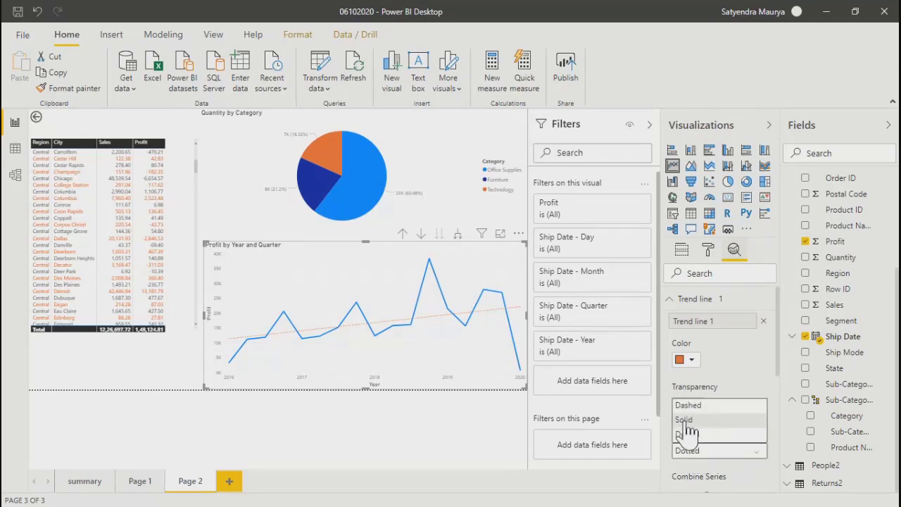
click(686, 406)
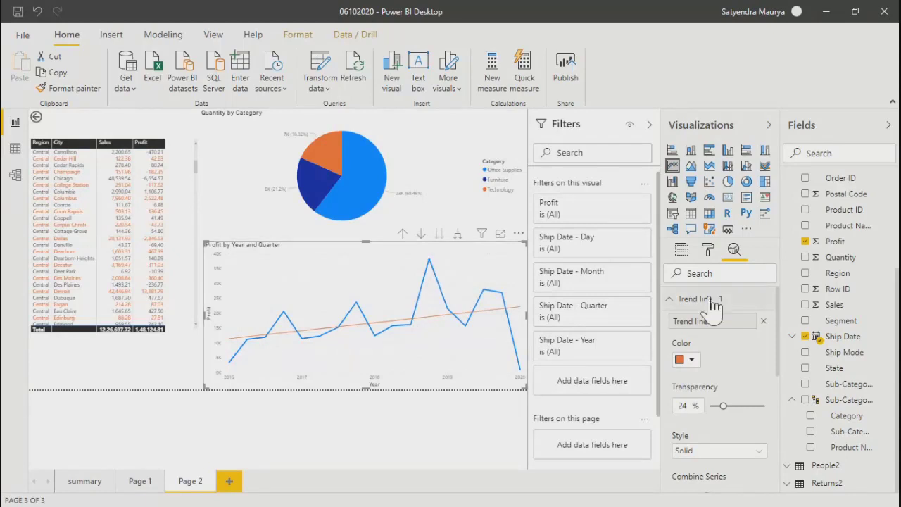
click(672, 301)
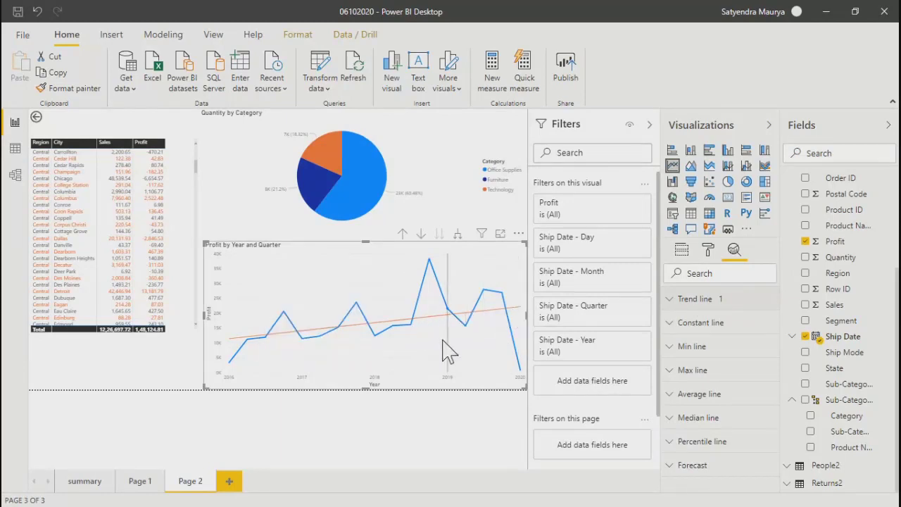
Step: Run the Explain the increase analysis on the 2018 Qtr 4 profit point of the line chart
mouse_move(428, 345)
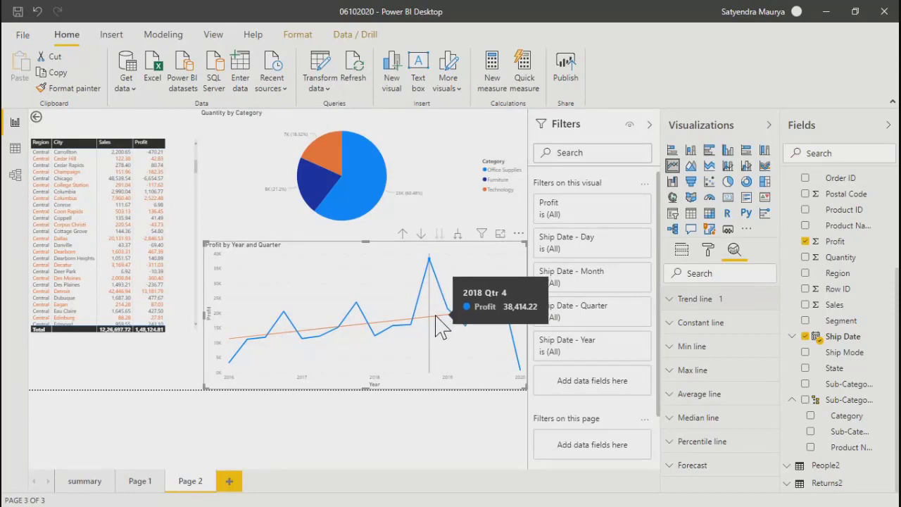
right_click(436, 315)
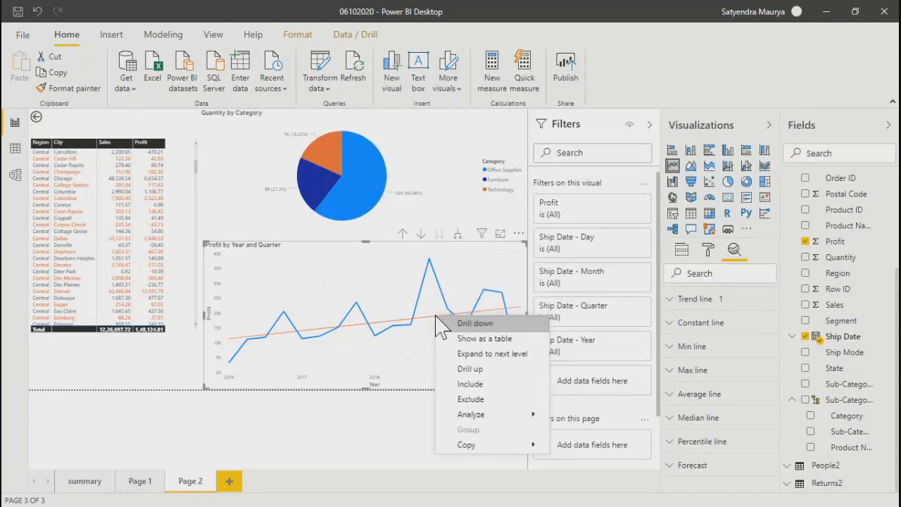
mouse_move(484, 415)
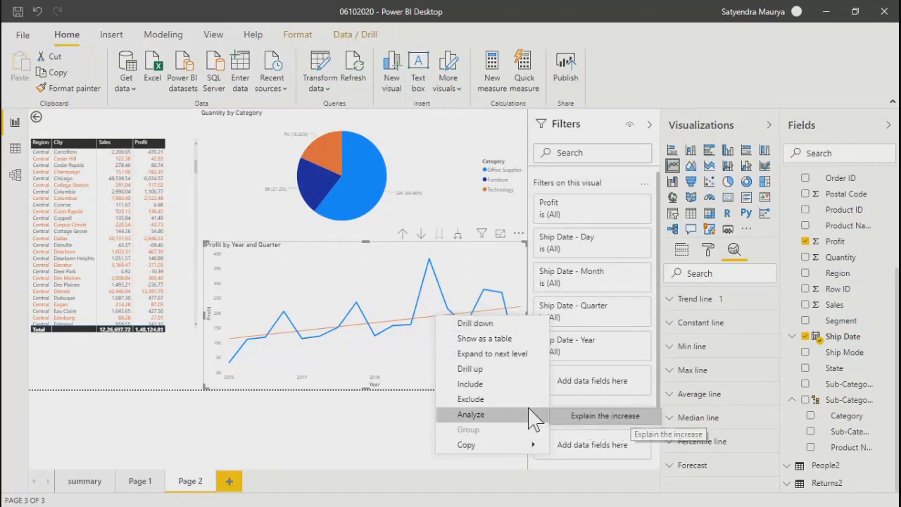
mouse_move(526, 417)
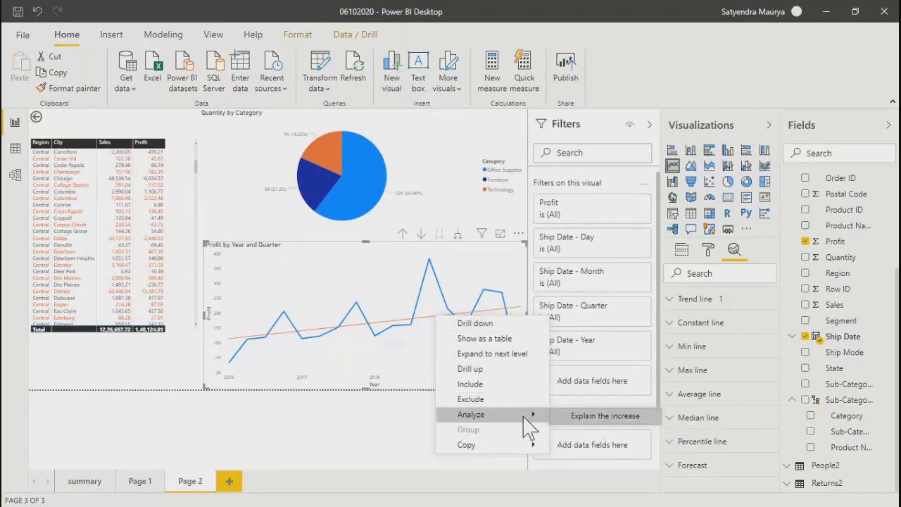
click(603, 416)
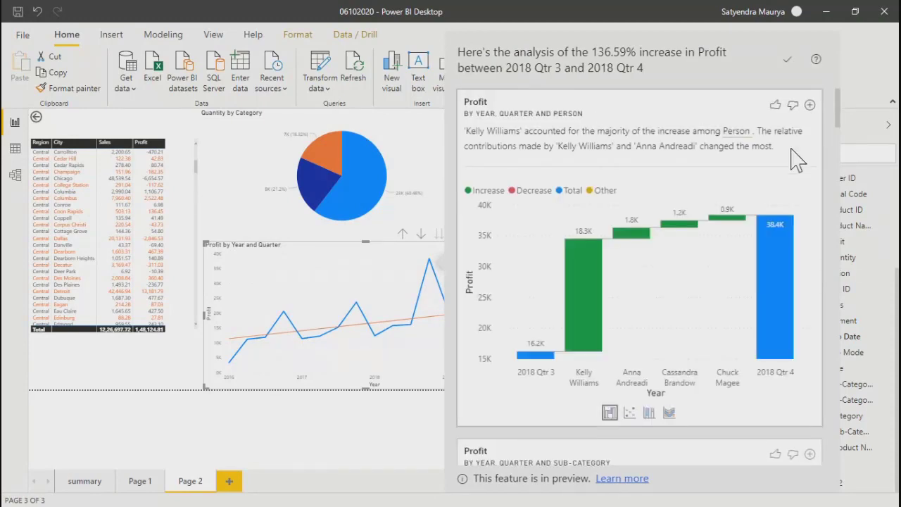
Step: View the by-person breakdown of the profit increase as scatter, stacked column and ribbon charts, and return to the waterfall chart
click(630, 413)
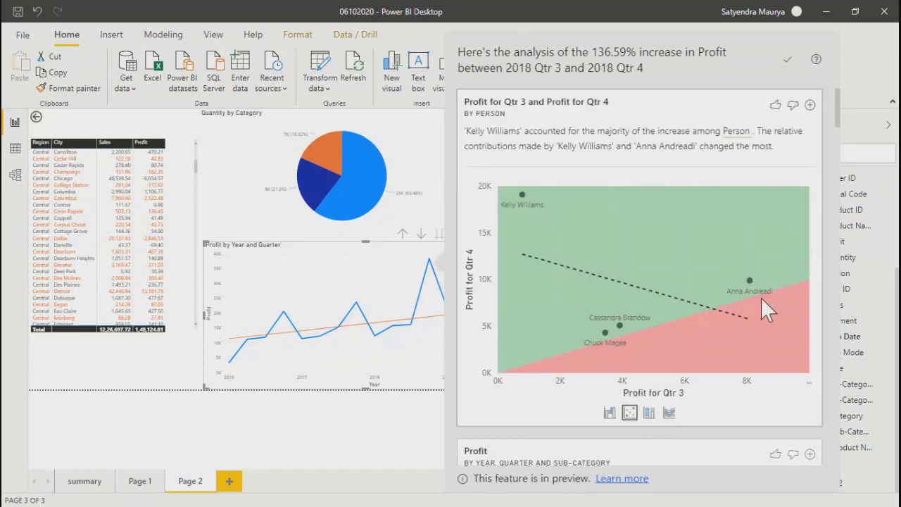
click(649, 413)
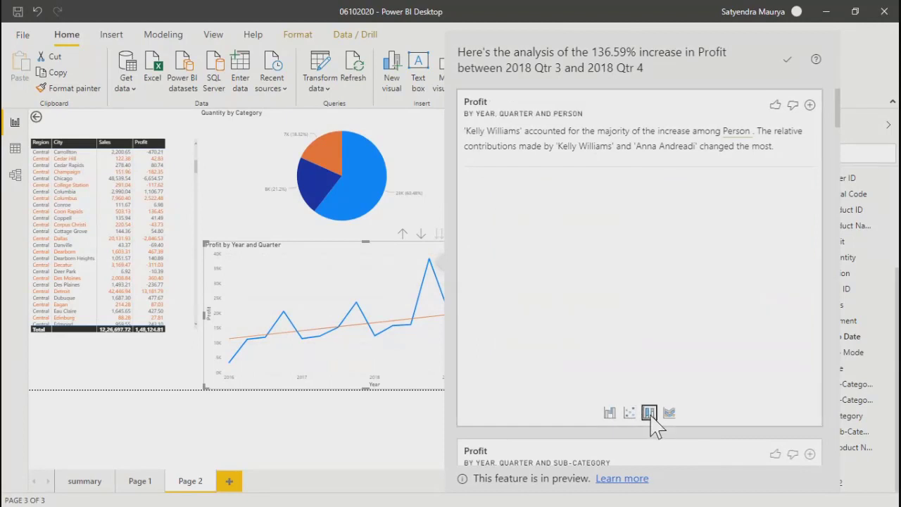
click(669, 413)
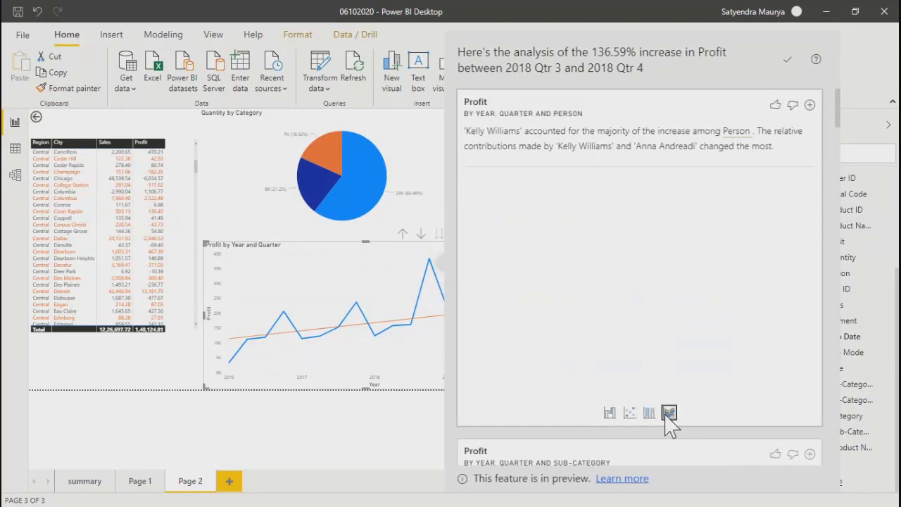
click(610, 413)
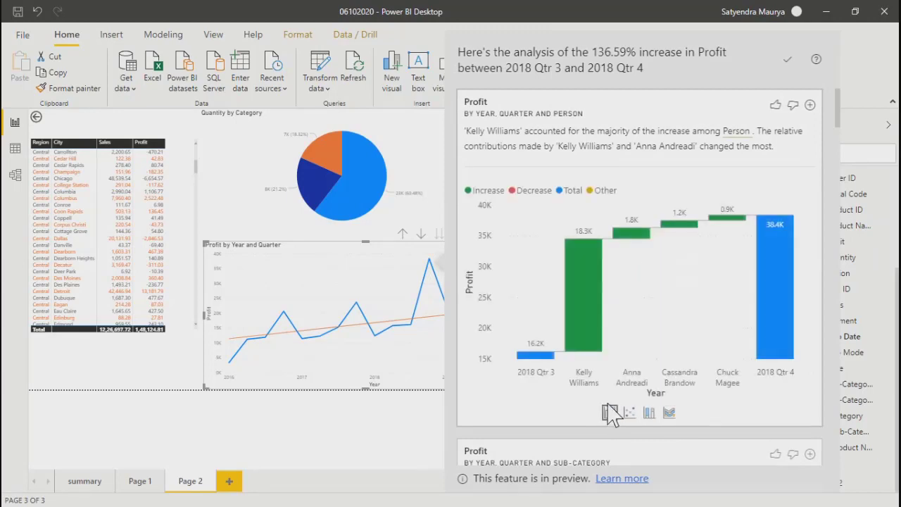
Step: Review the remaining breakdowns of the profit increase down to the one by category, and close the analysis
scroll(613, 415, down, 3)
scroll(612, 416, down, 5)
scroll(613, 415, down, 5)
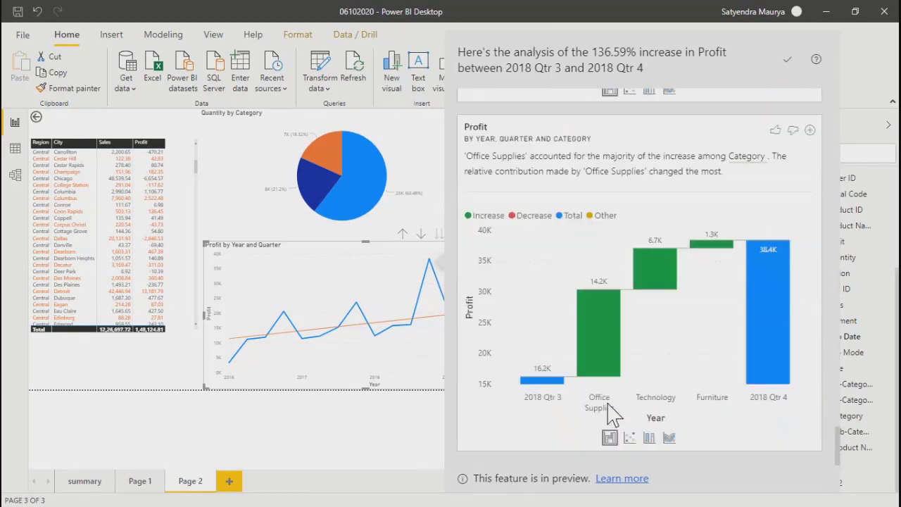
scroll(612, 415, down, 10)
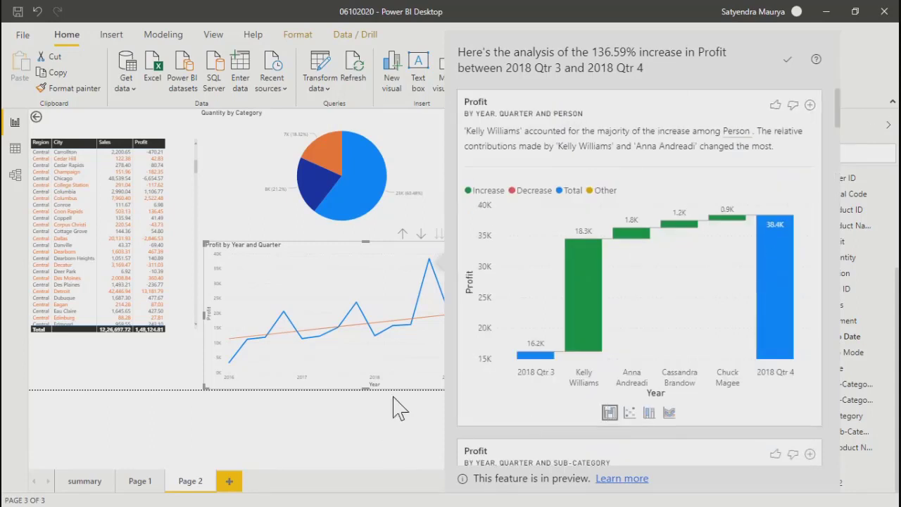
click(360, 417)
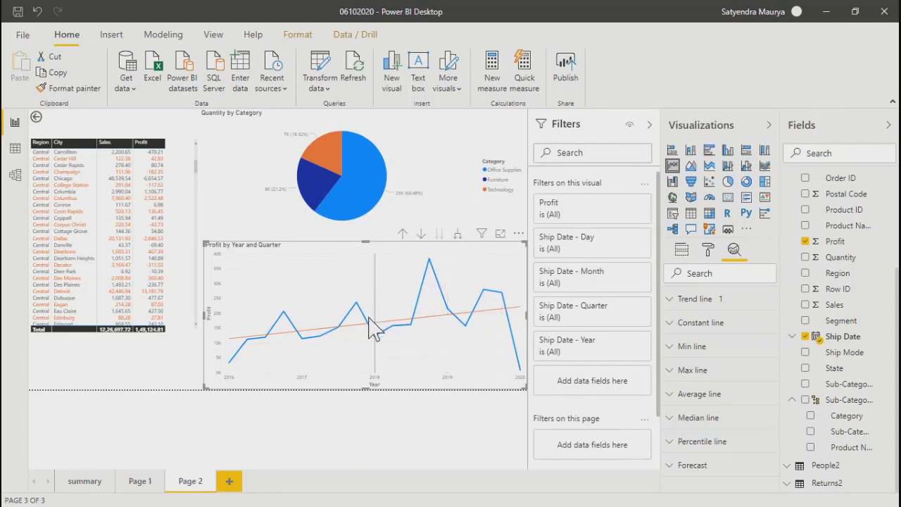
Step: Add a constant line to the Profit by Year and Quarter line chart
mouse_move(374, 328)
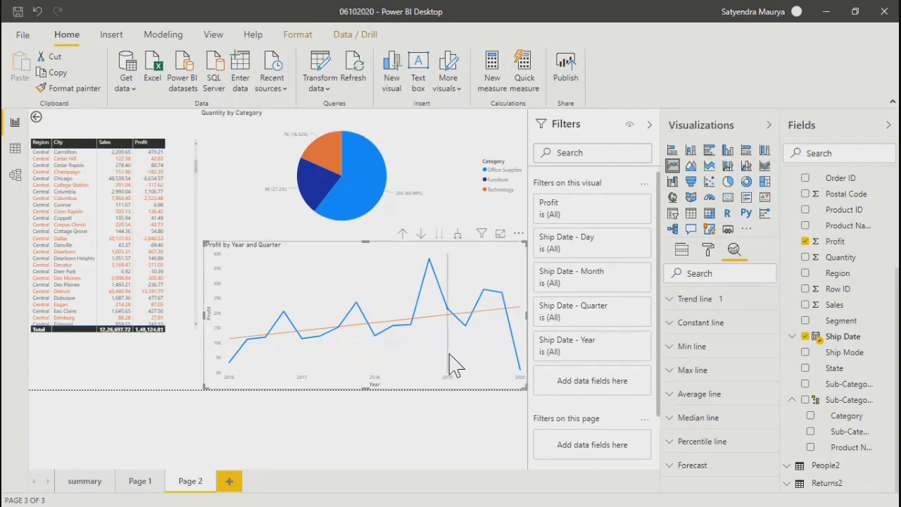
click(670, 300)
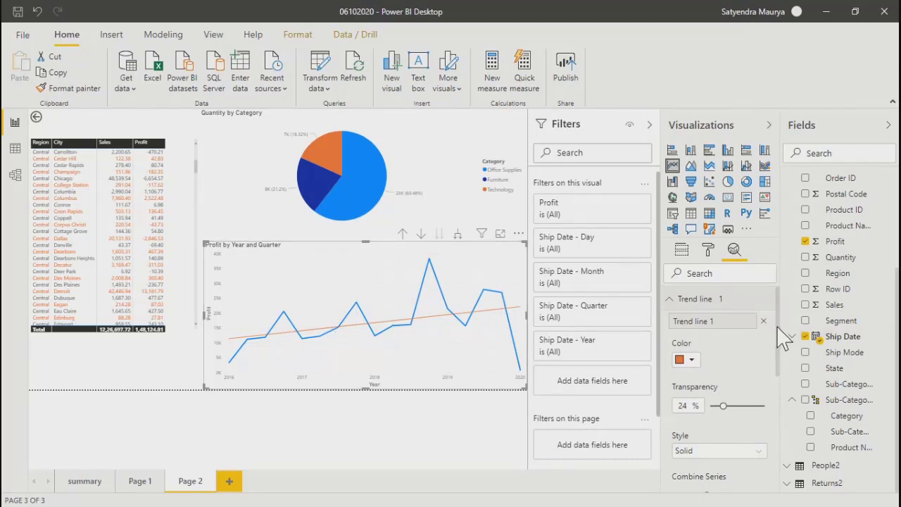
drag(778, 328, 786, 443)
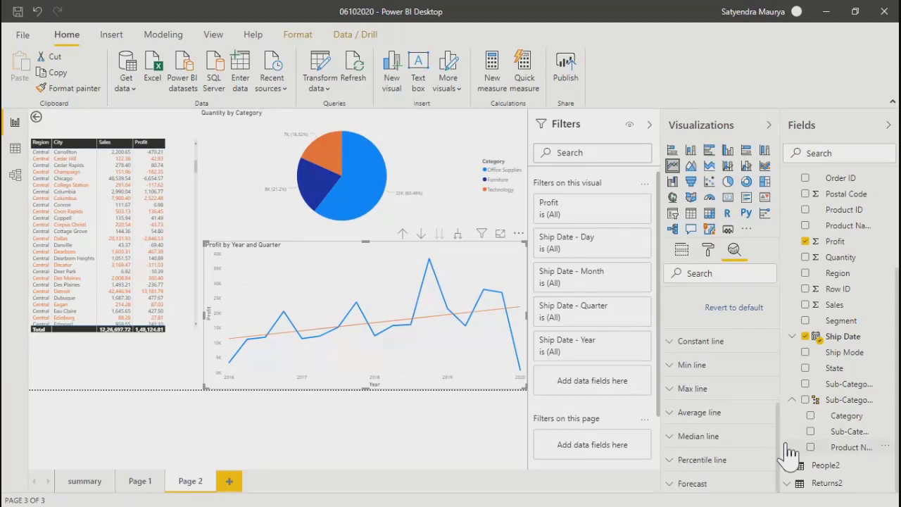
click(672, 343)
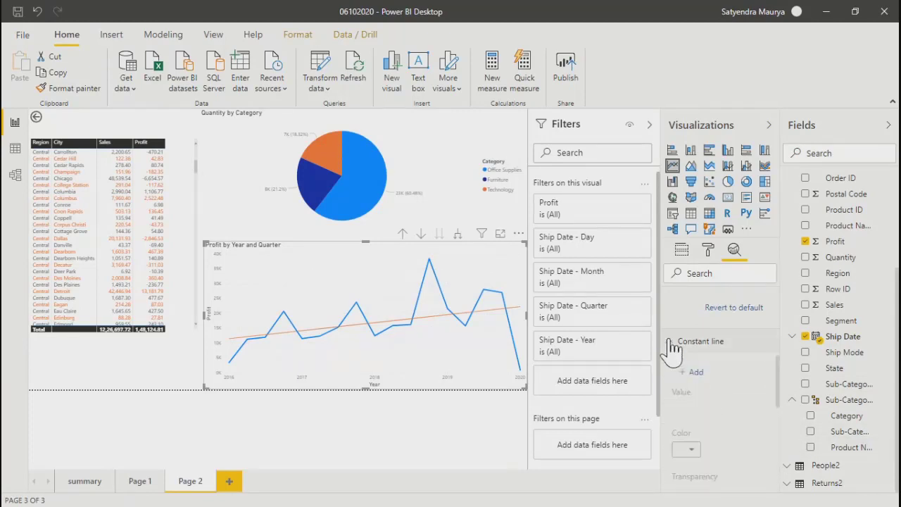
click(694, 380)
Step: Set the constant line's value to the 30K profit level
scroll(719, 422, up, 3)
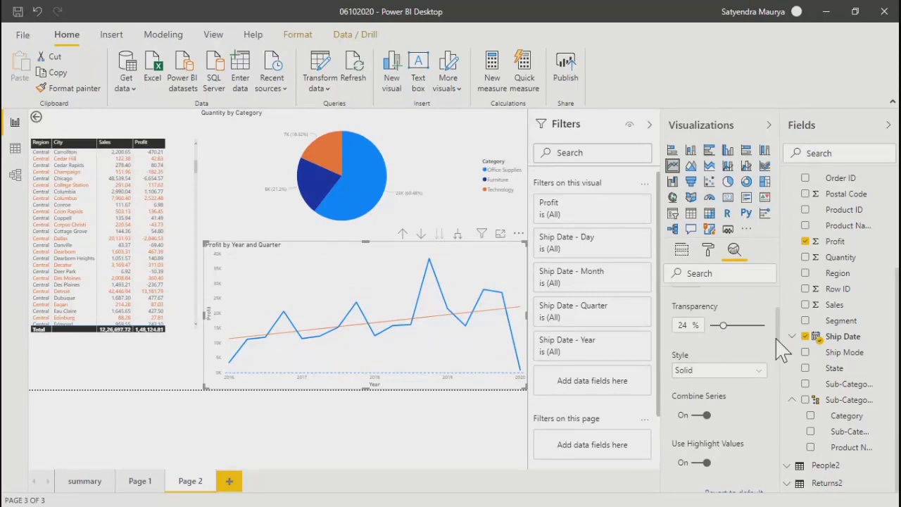
scroll(782, 366, down, 2)
scroll(782, 366, up, 2)
scroll(775, 374, down, 5)
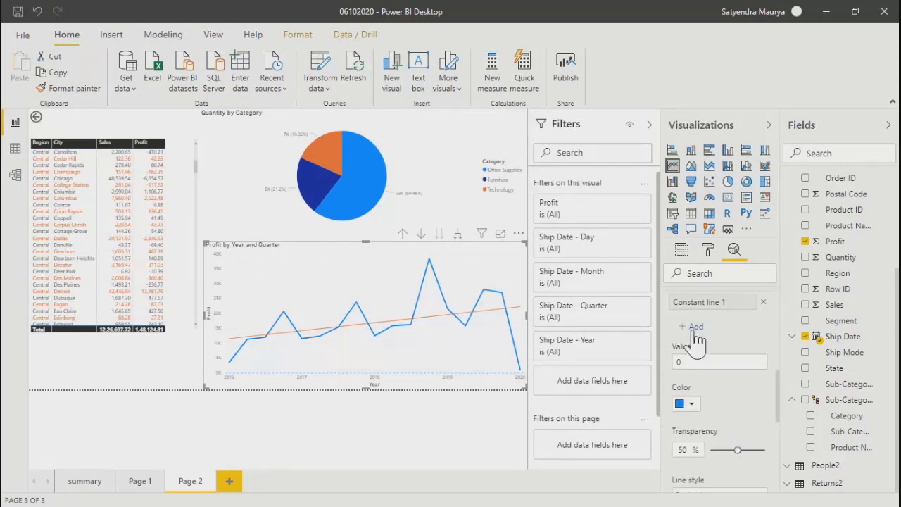
click(696, 362)
scroll(696, 362, down, 3)
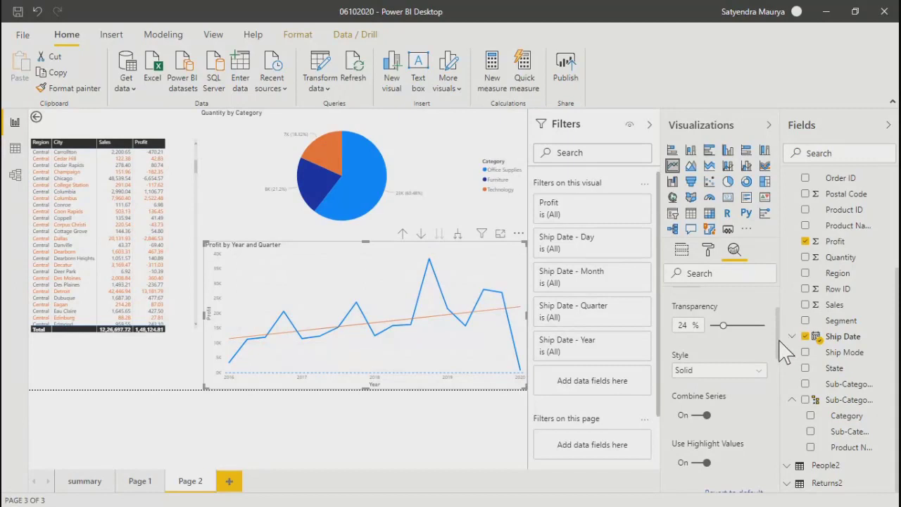
drag(778, 358, 775, 392)
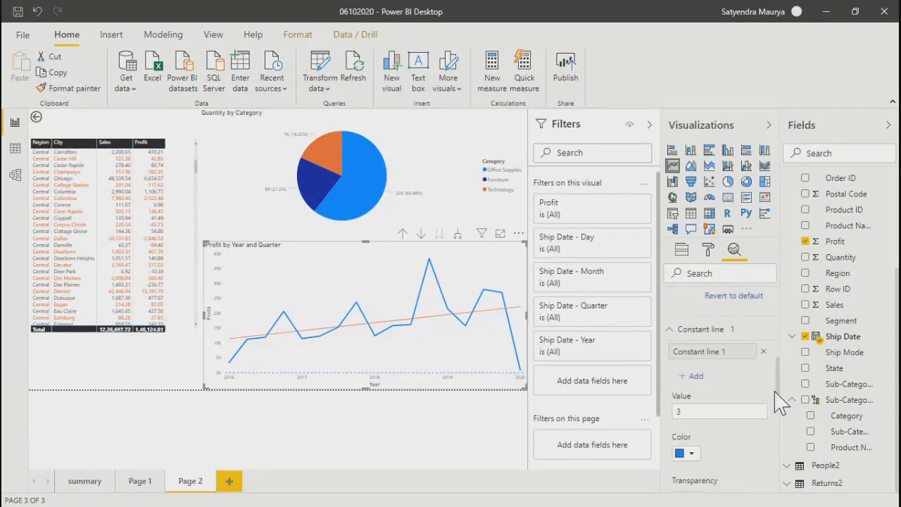
click(704, 414)
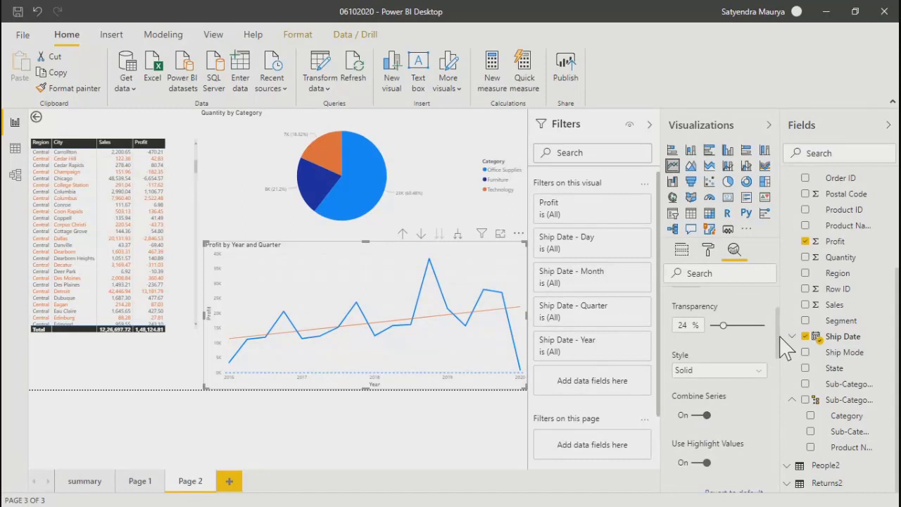
scroll(779, 352, down, 6)
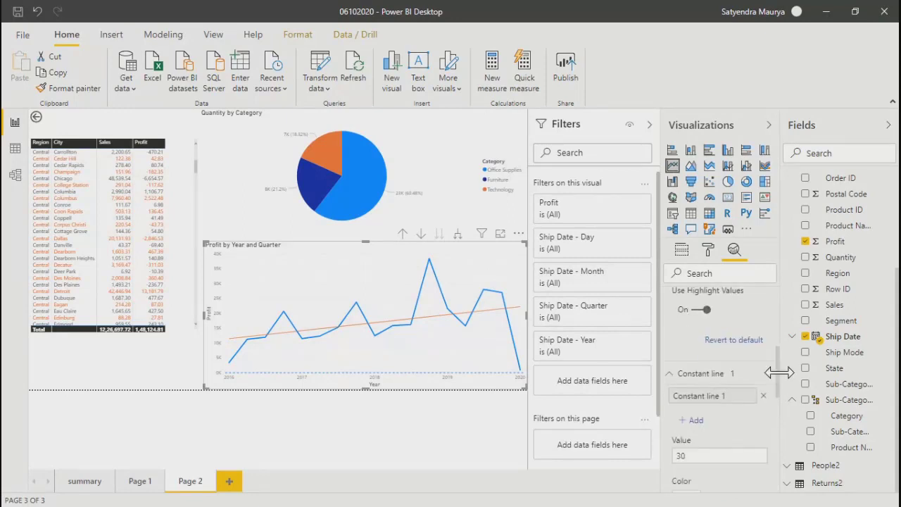
click(736, 373)
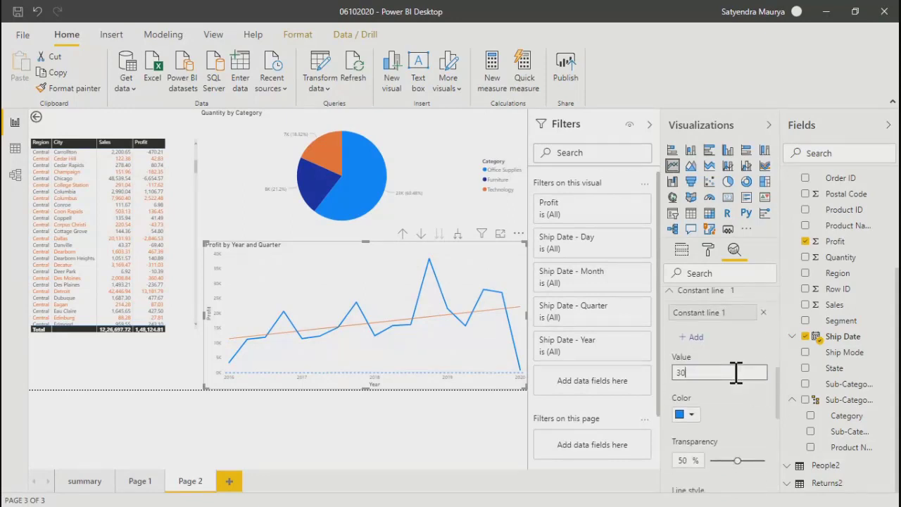
key(Return)
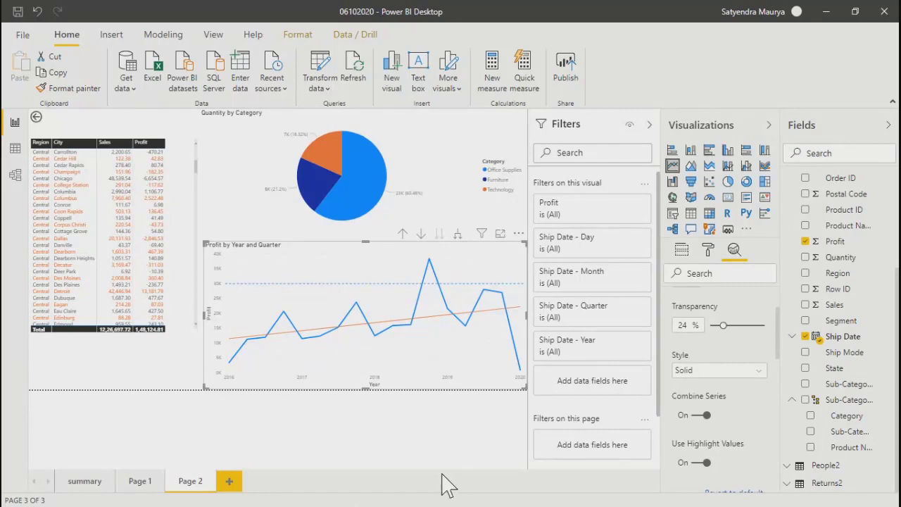
key(alt+Tab)
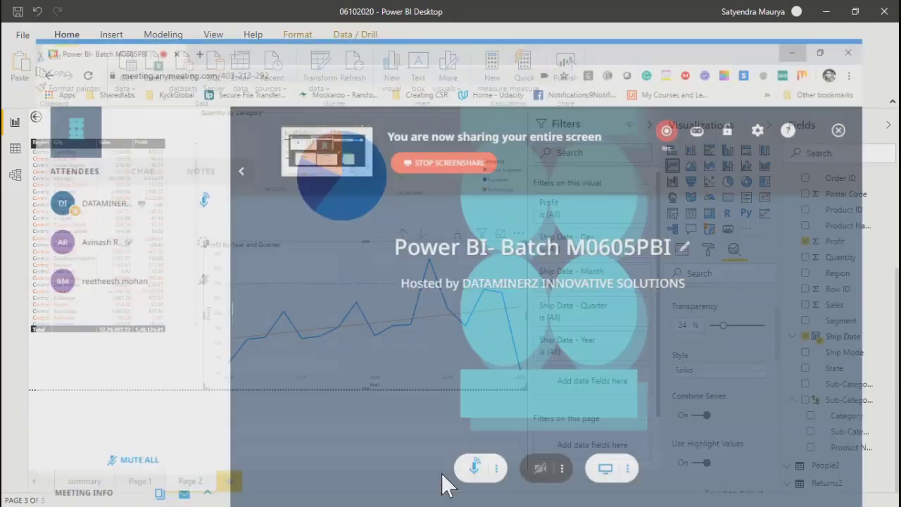
key(alt+Tab)
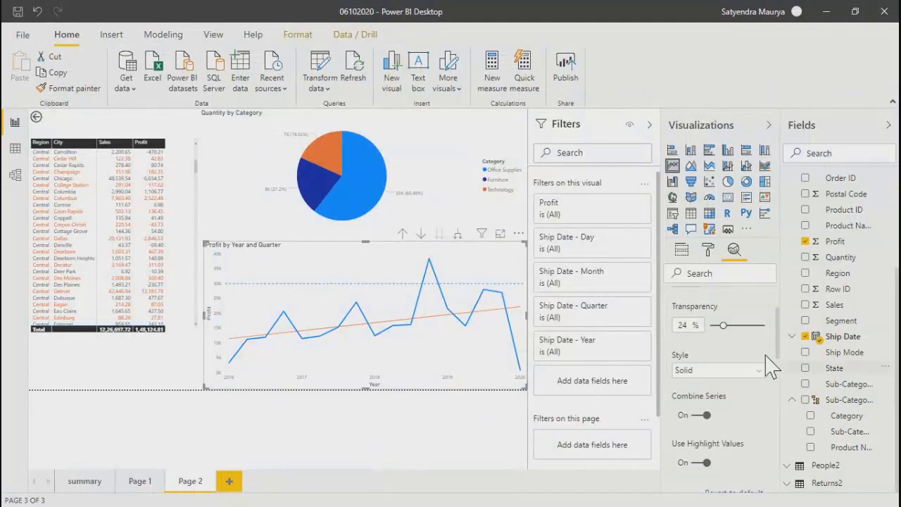
Step: Add a min line for Profit to the line chart and bring up its settings
drag(779, 336, 792, 466)
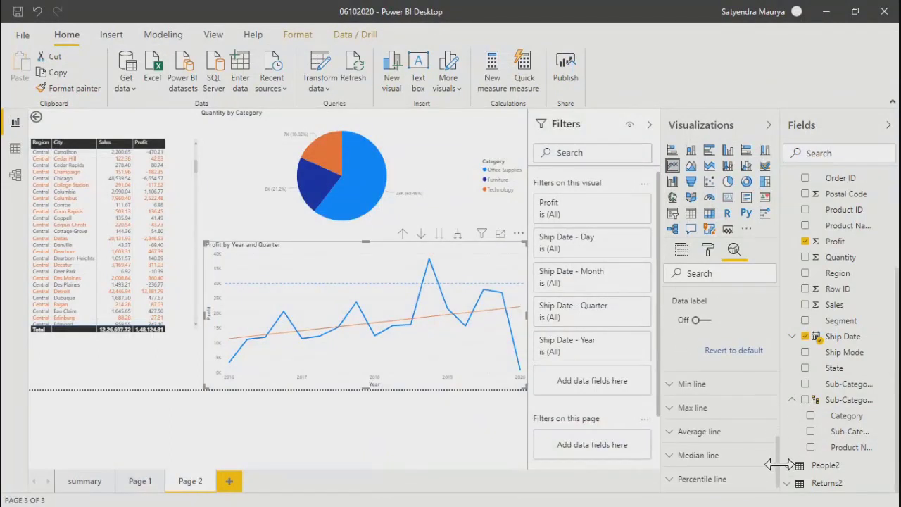
click(673, 384)
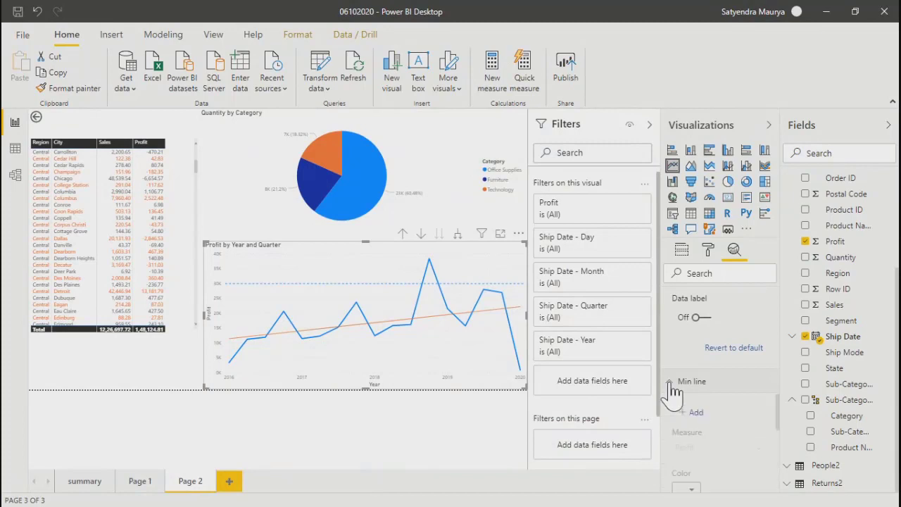
click(697, 416)
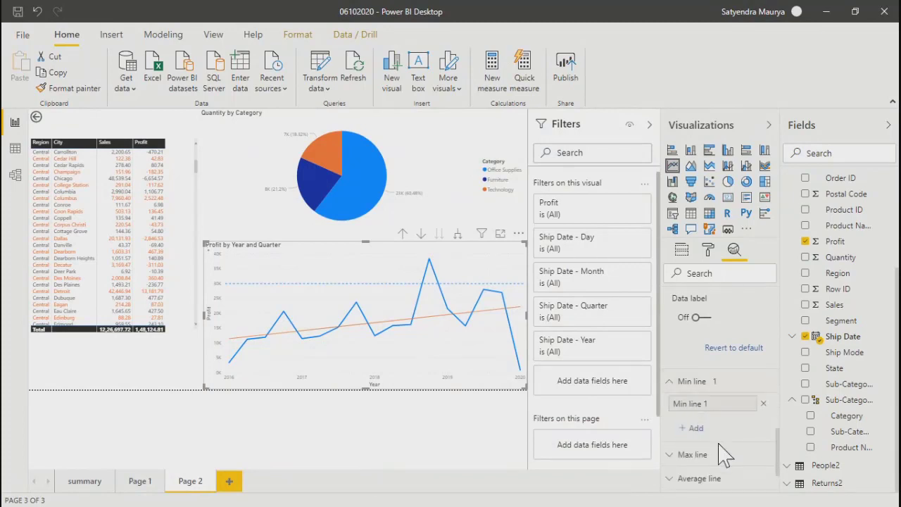
scroll(705, 423, down, 3)
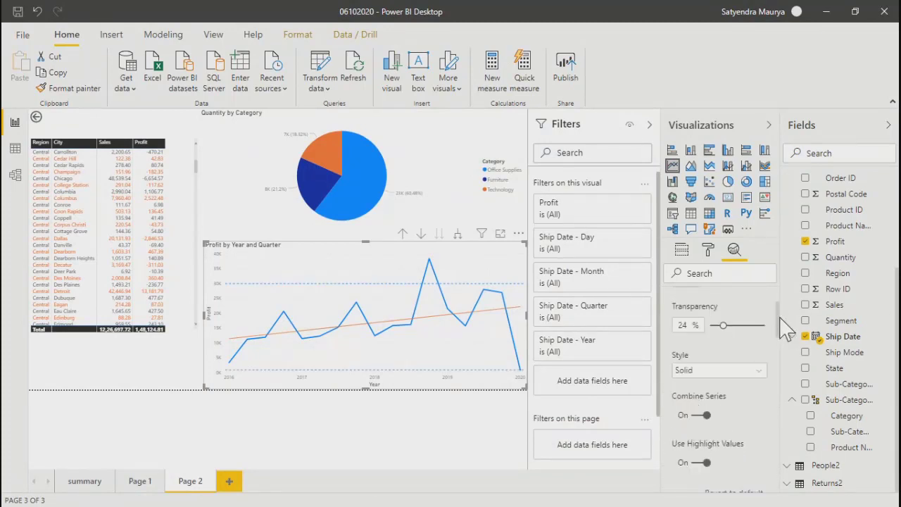
drag(780, 326, 777, 434)
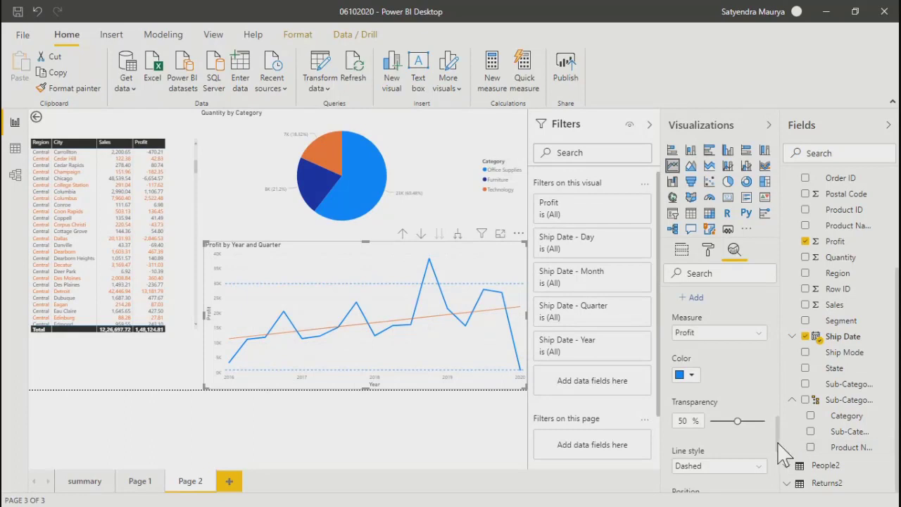
Step: Remove the min line from the line chart
scroll(780, 438, up, 2)
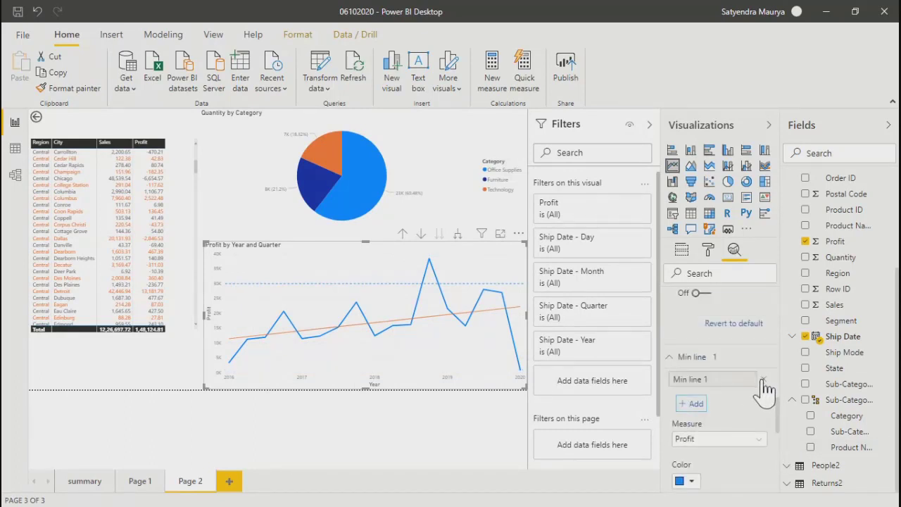
scroll(765, 391, down, 3)
scroll(707, 376, down, 5)
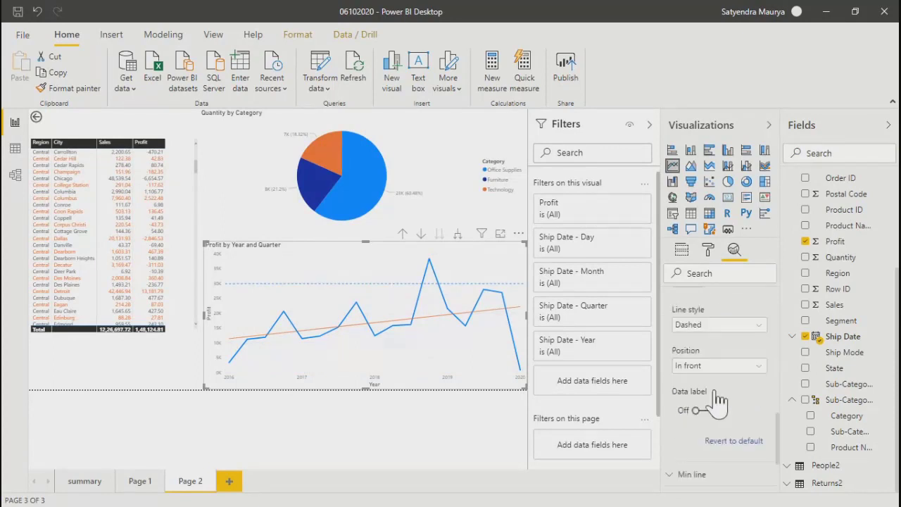
Step: Add a max line for Profit to the Profit by Year and Quarter line chart
click(673, 388)
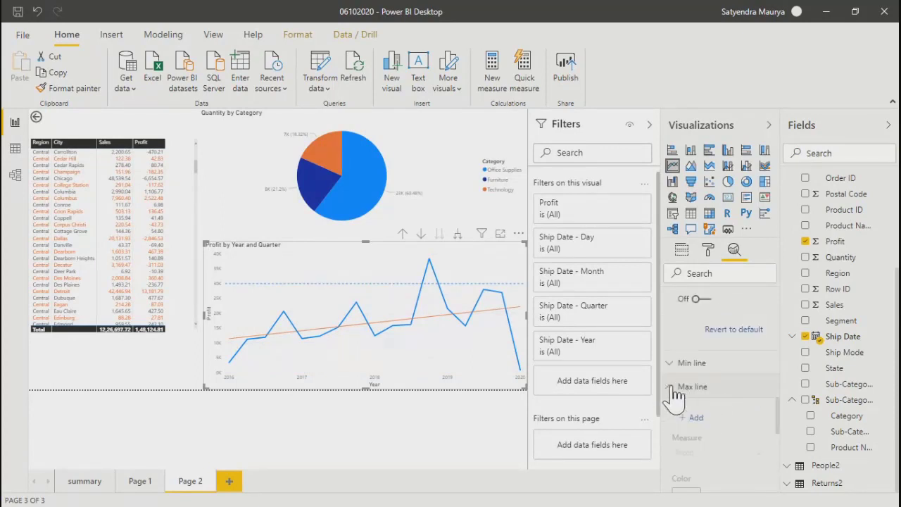
click(696, 419)
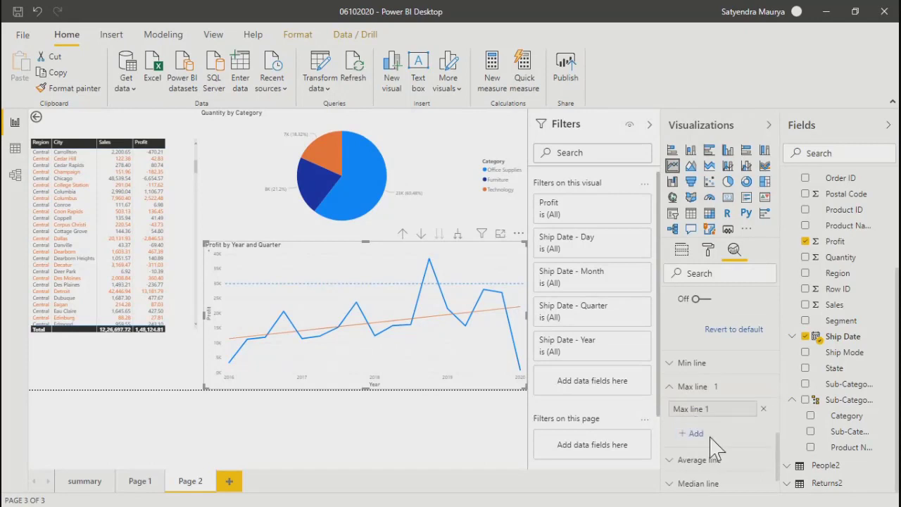
scroll(780, 455, down, 3)
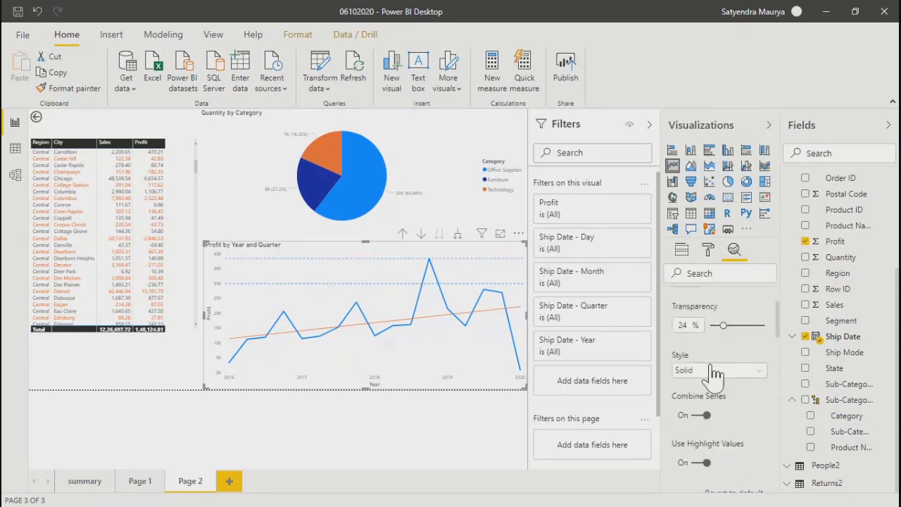
scroll(747, 398, down, 3)
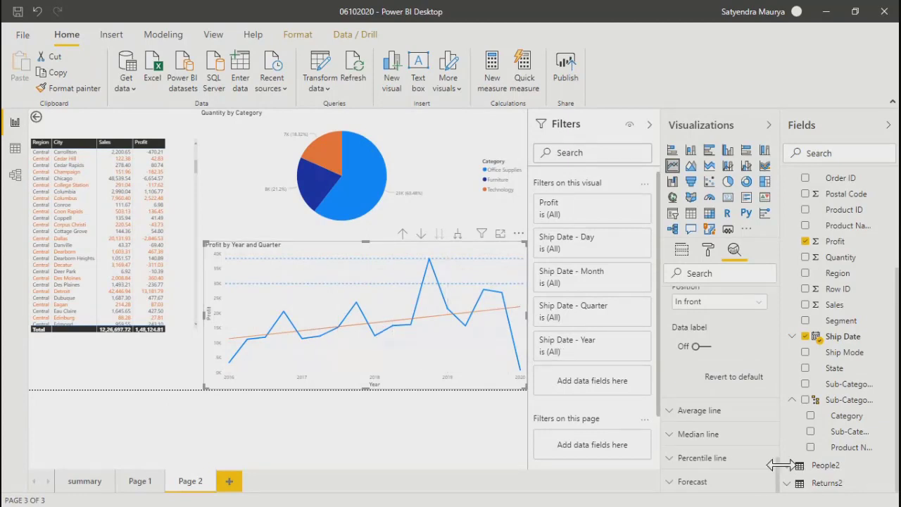
drag(779, 486, 784, 443)
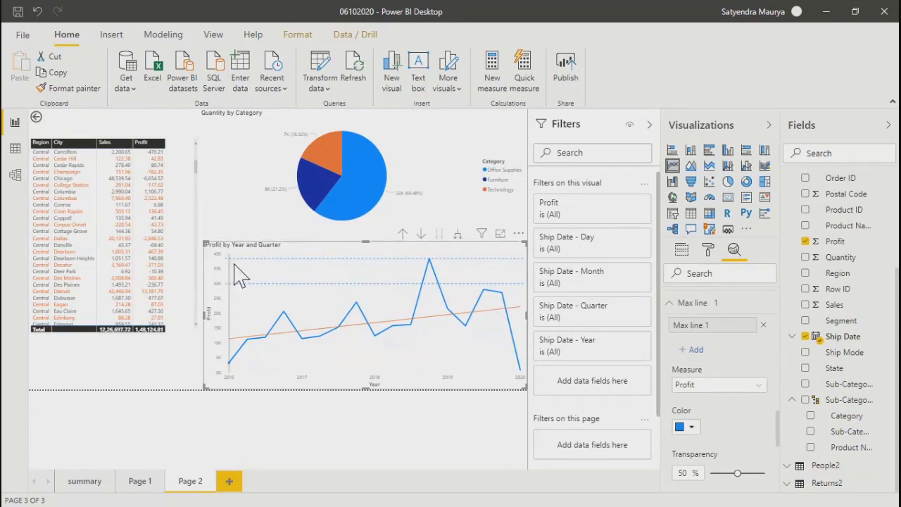
mouse_move(232, 266)
Step: Collapse the max line settings and open the percentile line options for the line chart
click(678, 304)
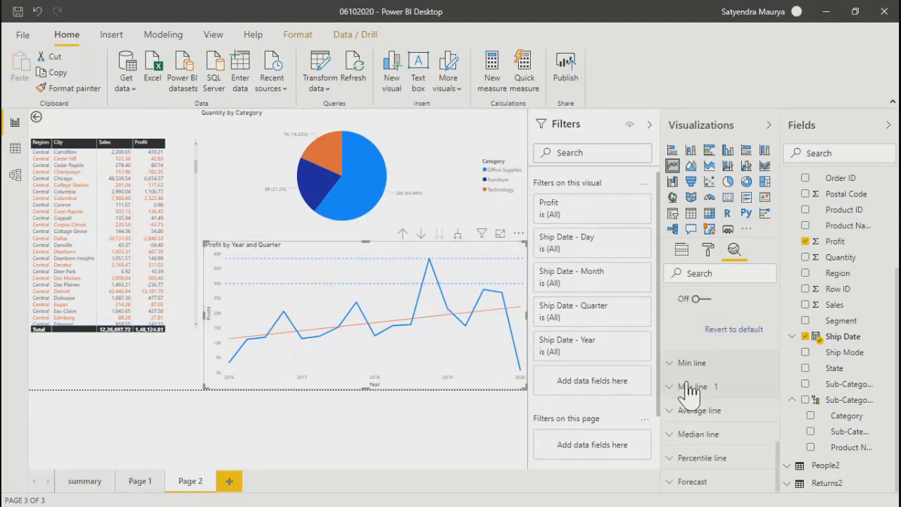
click(675, 459)
drag(777, 419, 783, 451)
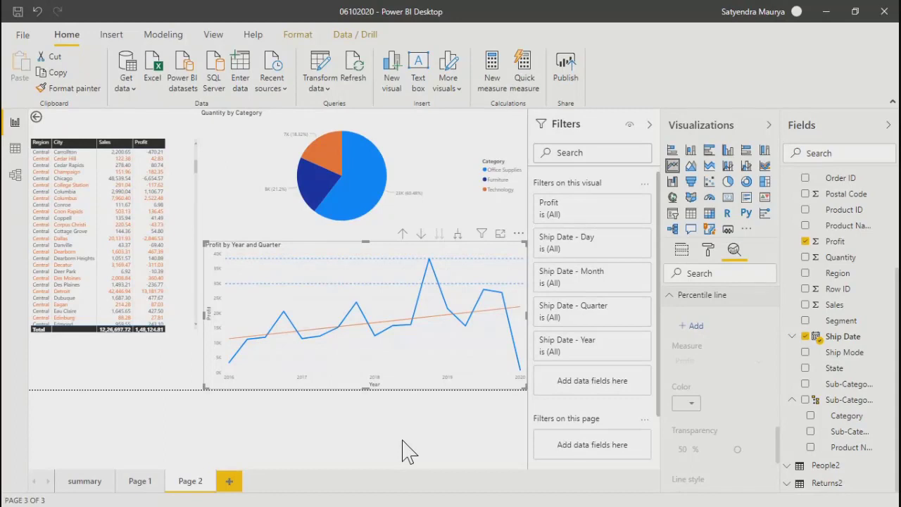
Step: Add a percentile line for Profit to the Profit by Year and Quarter line chart and lower its percentile
click(695, 329)
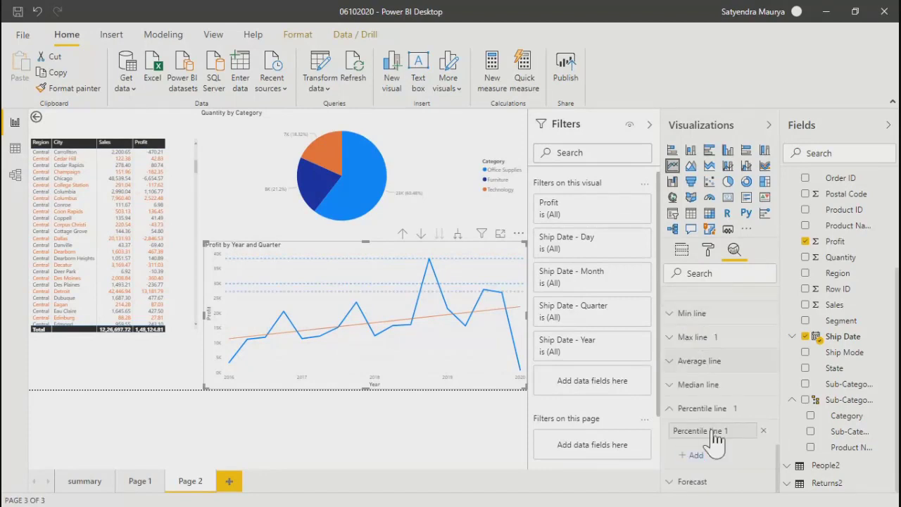
scroll(778, 458, down, 5)
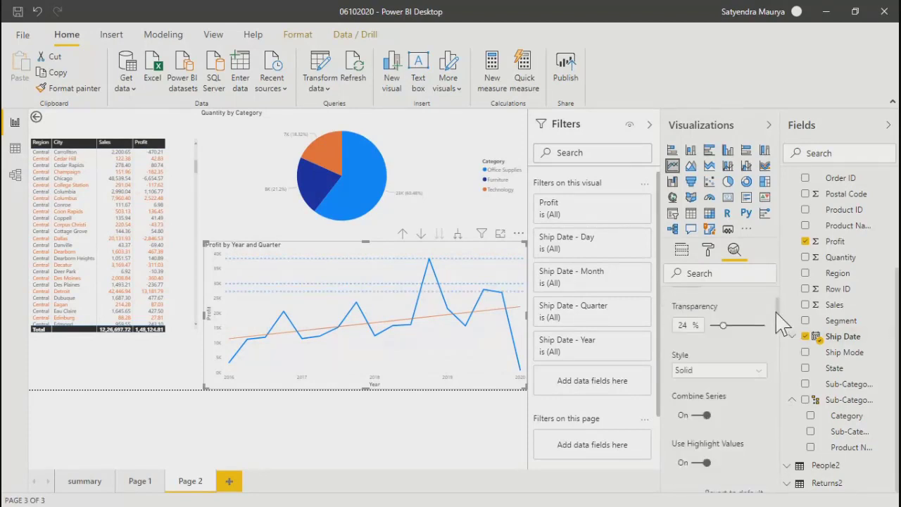
drag(777, 315, 767, 483)
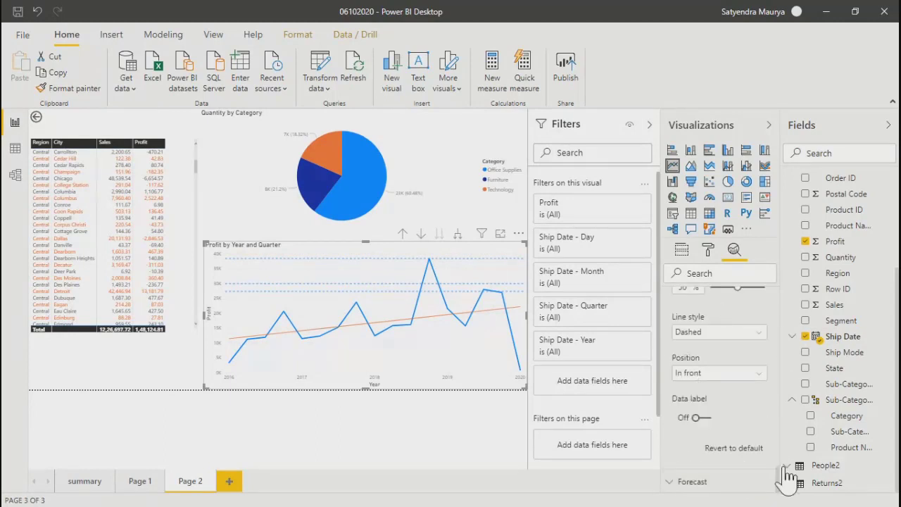
scroll(779, 477, up, 1)
scroll(777, 460, up, 3)
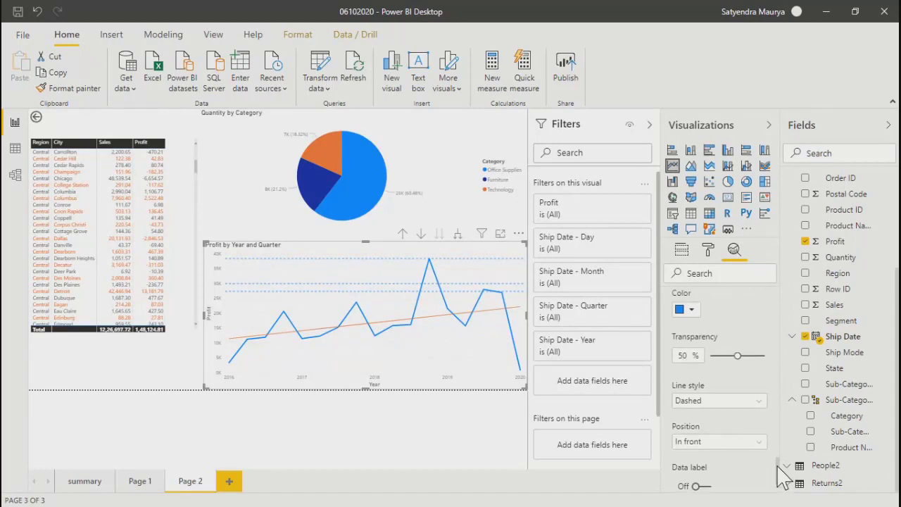
scroll(779, 465, up, 1)
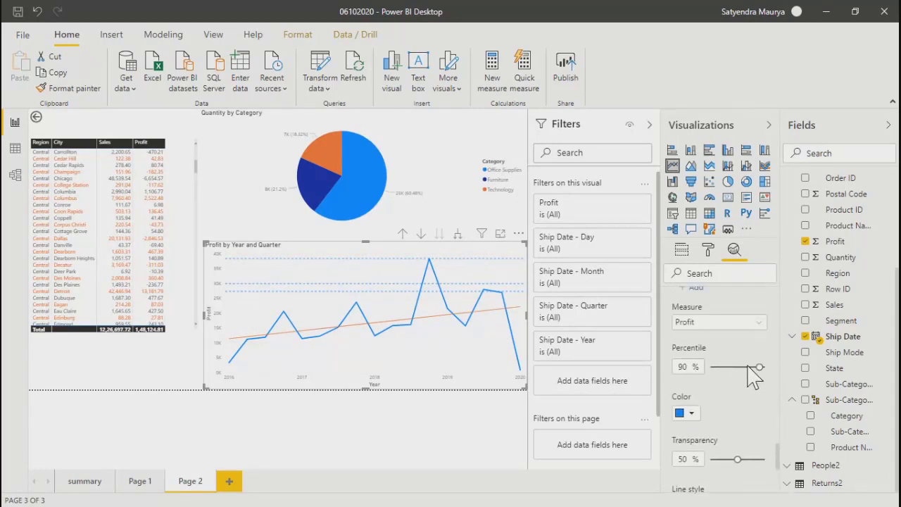
drag(759, 367, 747, 367)
Step: Examine the line style and position options available for the percentile line
scroll(741, 379, down, 5)
click(737, 371)
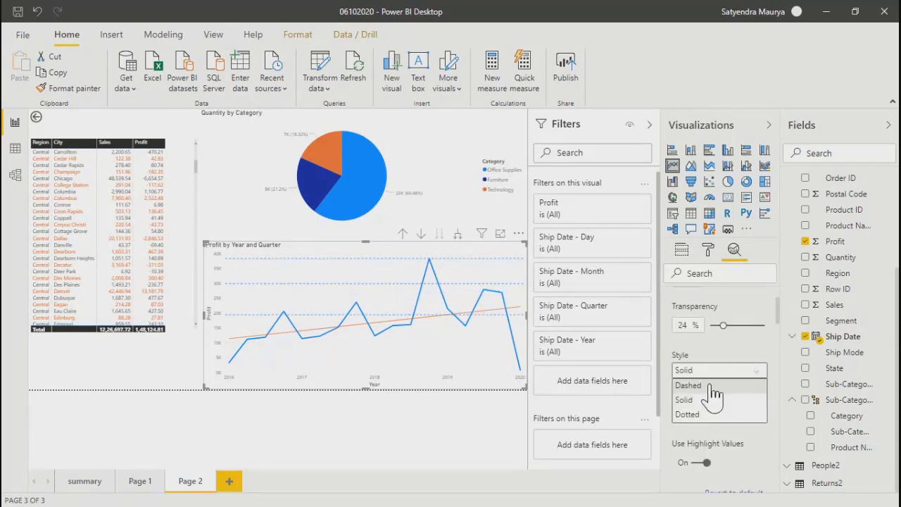
click(783, 329)
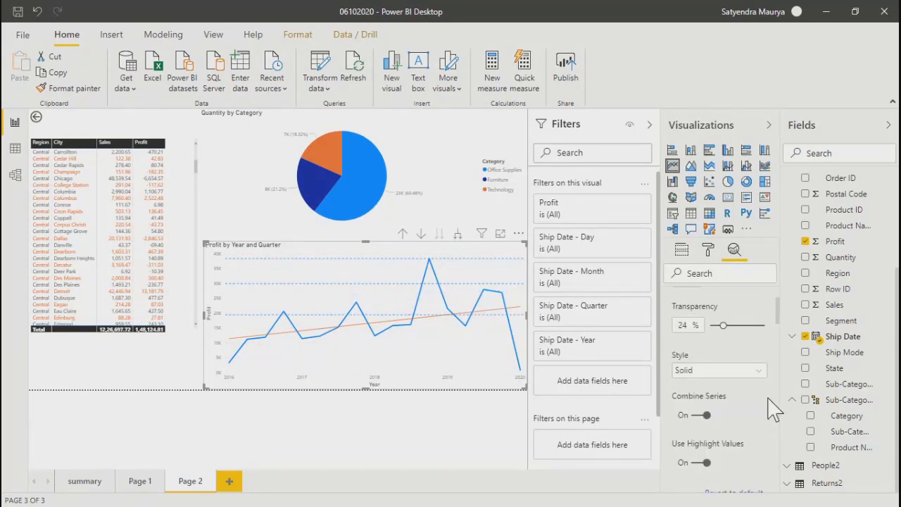
drag(780, 320, 782, 487)
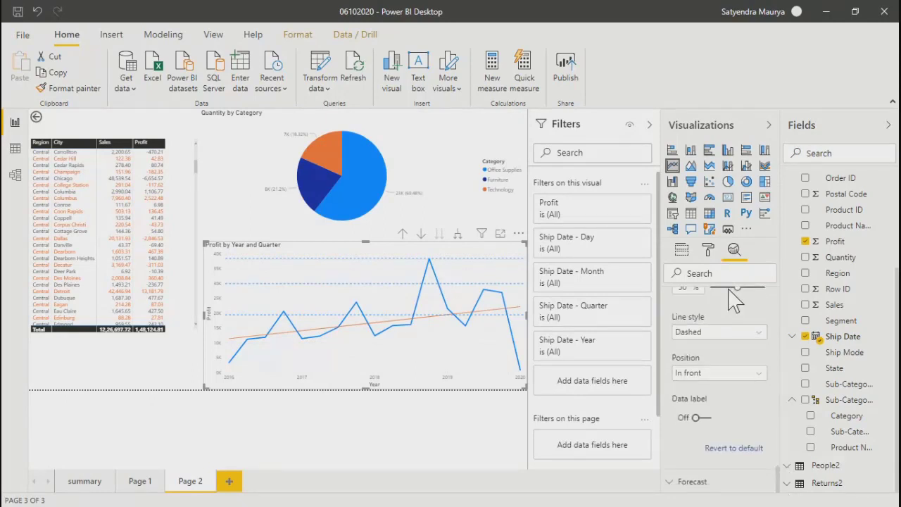
click(726, 334)
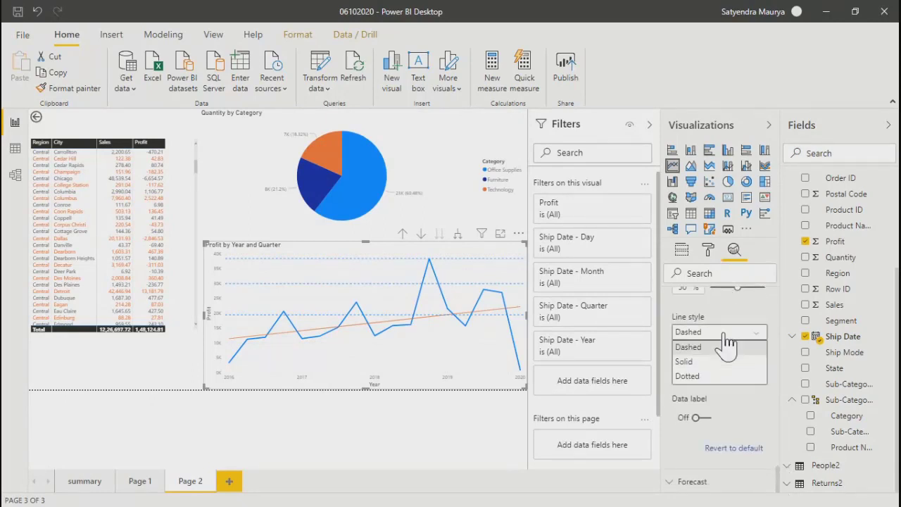
click(725, 326)
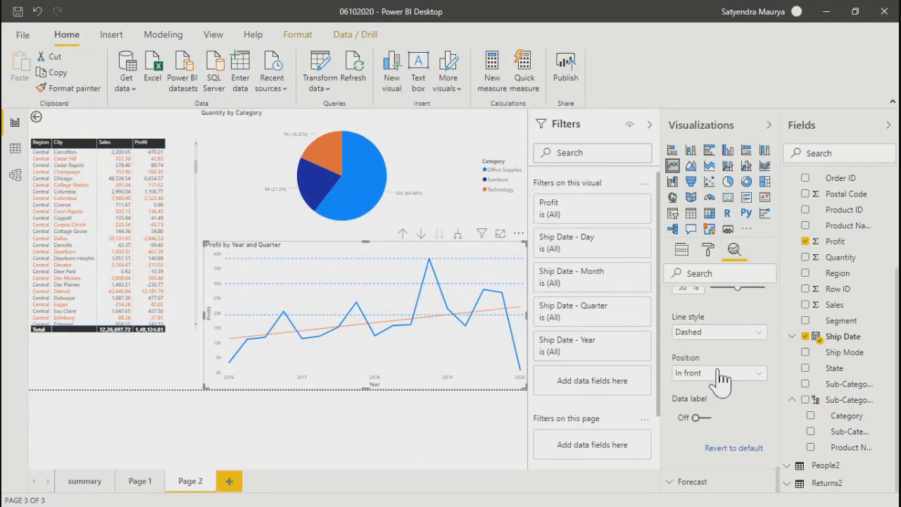
click(732, 374)
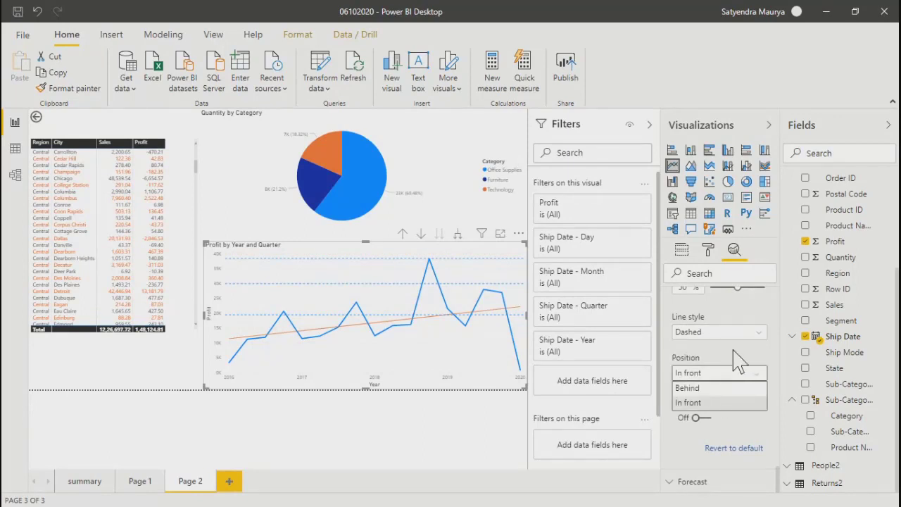
click(740, 356)
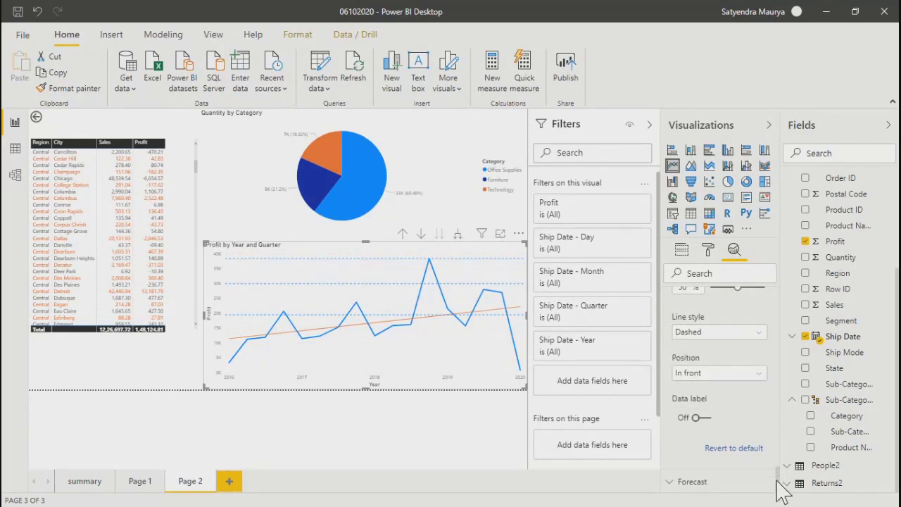
Step: Remove the trend, constant, max and percentile lines from the Profit by Year and Quarter line chart
click(693, 484)
drag(781, 445, 803, 292)
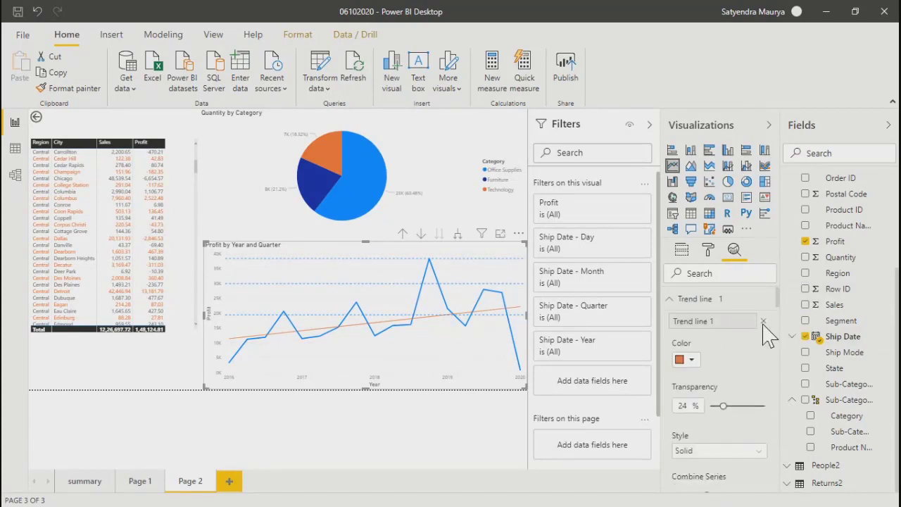
scroll(763, 322, down, 15)
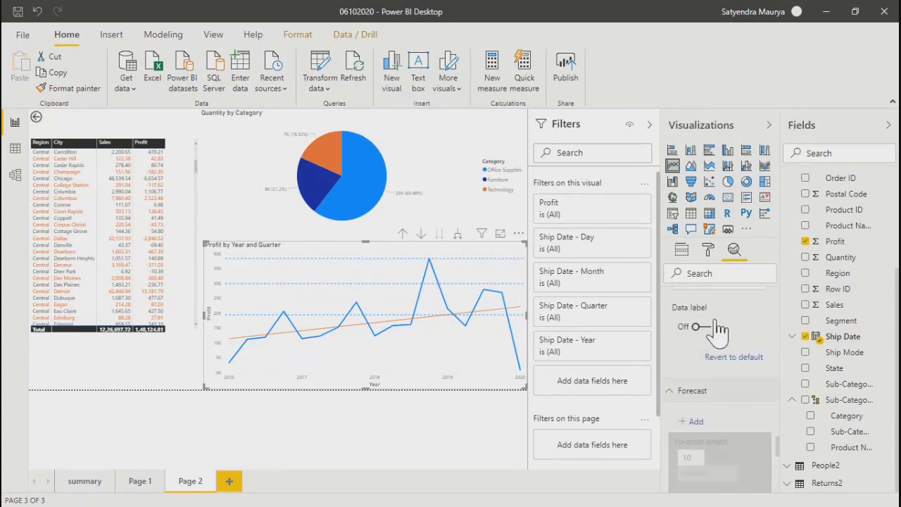
scroll(715, 373, up, 12)
scroll(722, 442, up, 5)
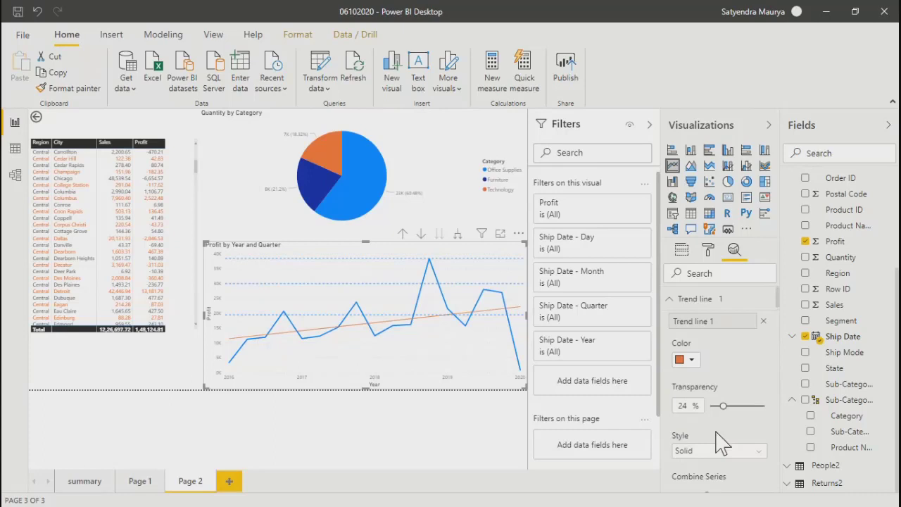
click(763, 321)
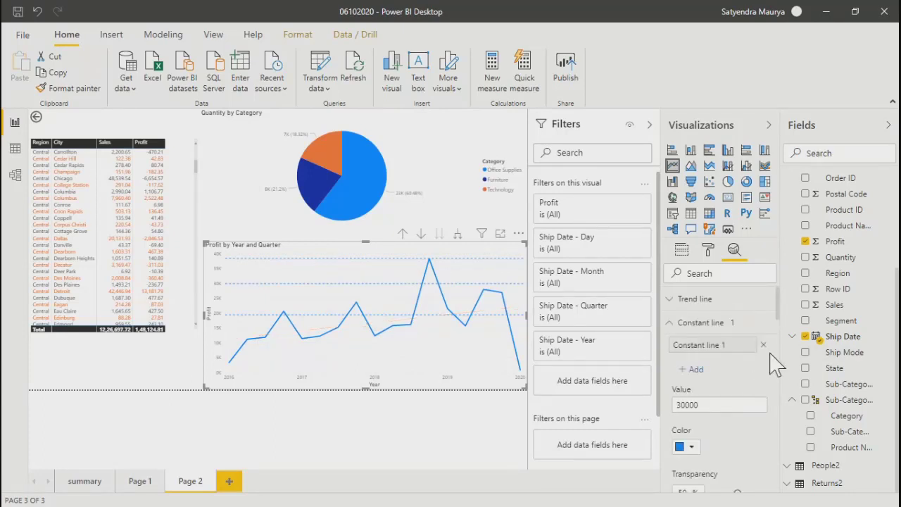
click(763, 345)
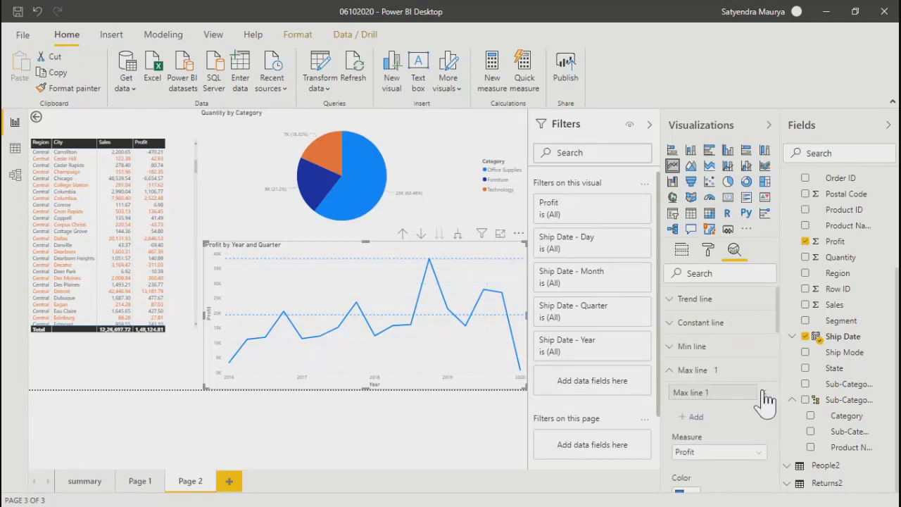
click(763, 392)
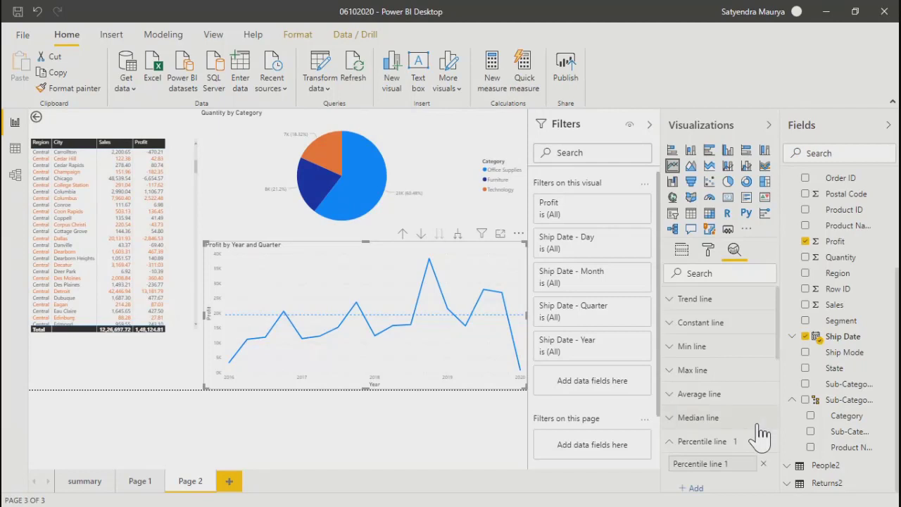
click(765, 464)
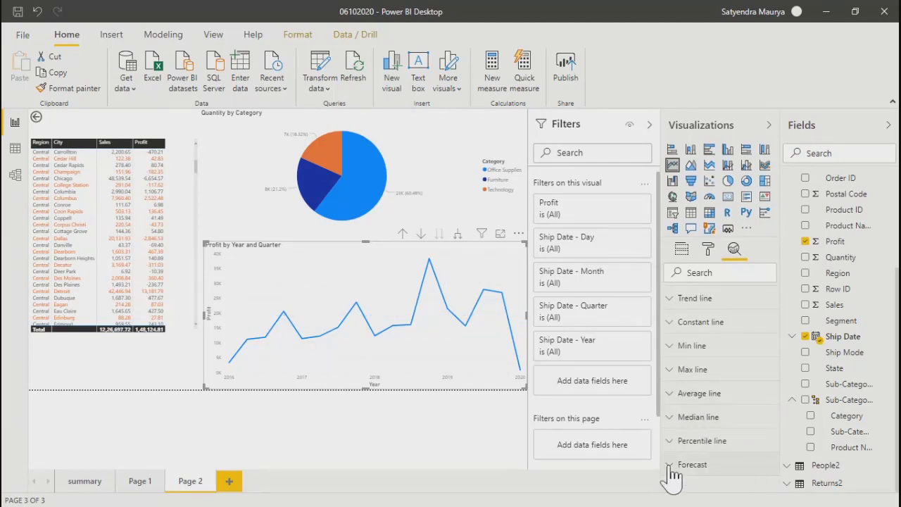
Step: Add a forecast with a length of 10 points to the Profit by Year and Quarter line chart
click(722, 465)
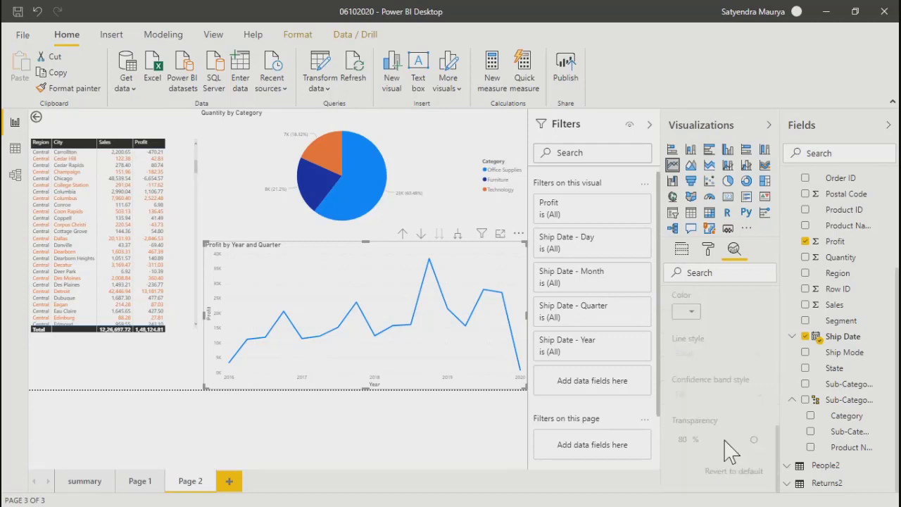
drag(779, 464, 789, 378)
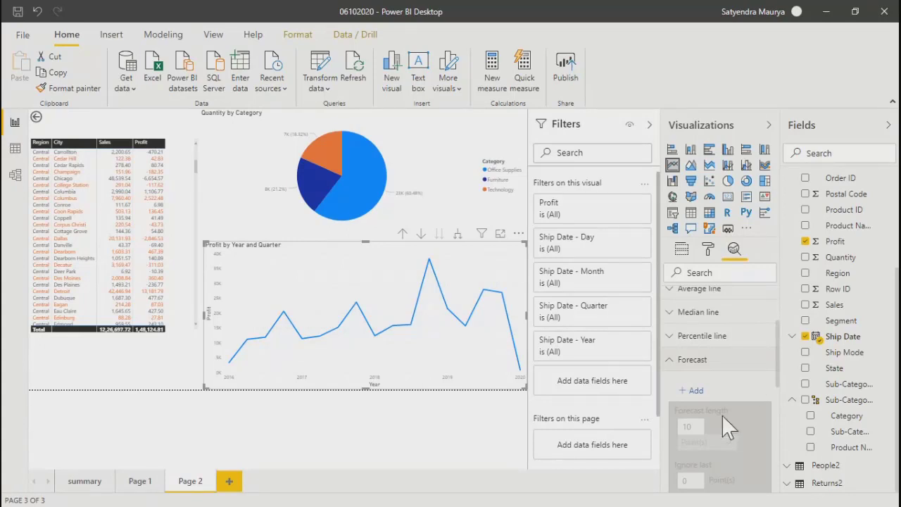
click(700, 391)
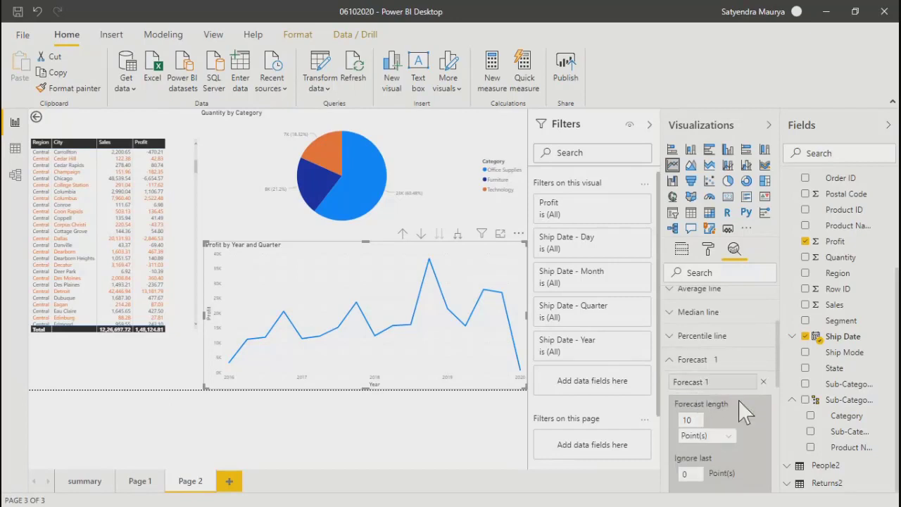
scroll(729, 398, down, 1)
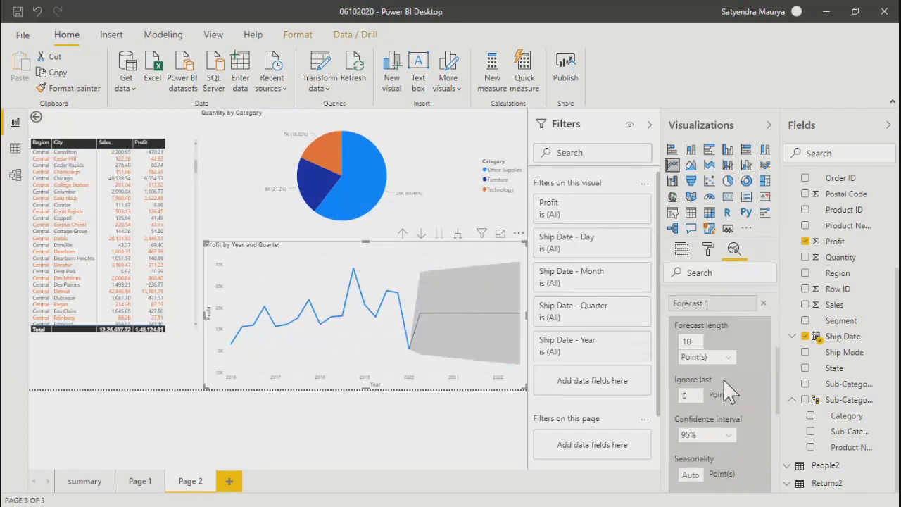
scroll(779, 384, up, 1)
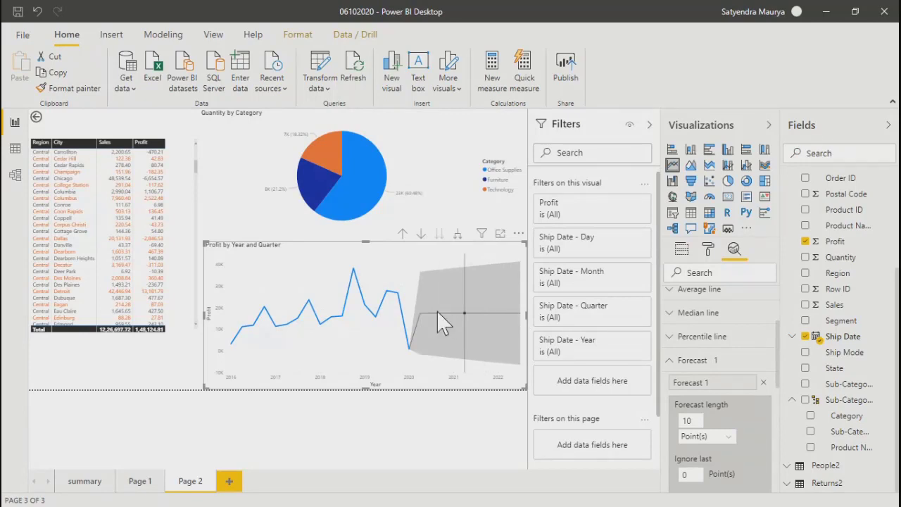
Step: Show the line chart in focus mode with its data as a table and examine the forecast values and confidence bounds
mouse_move(492, 316)
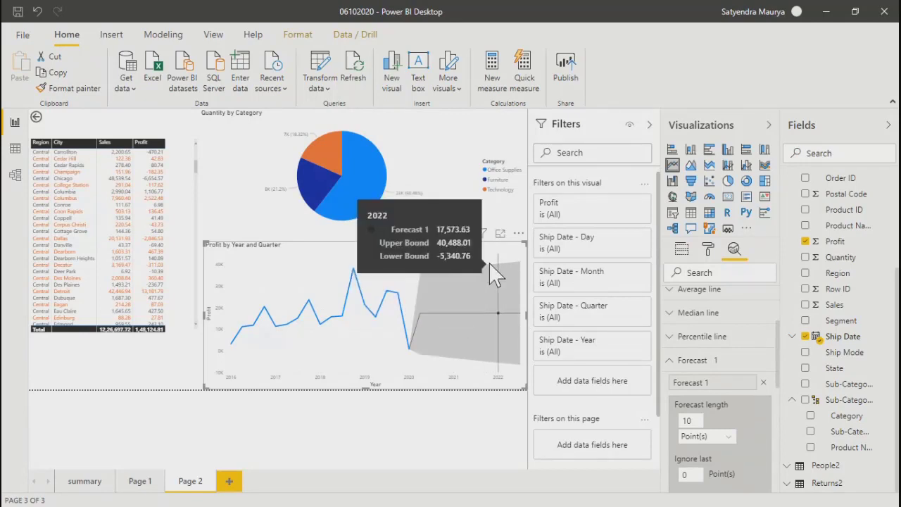
click(500, 235)
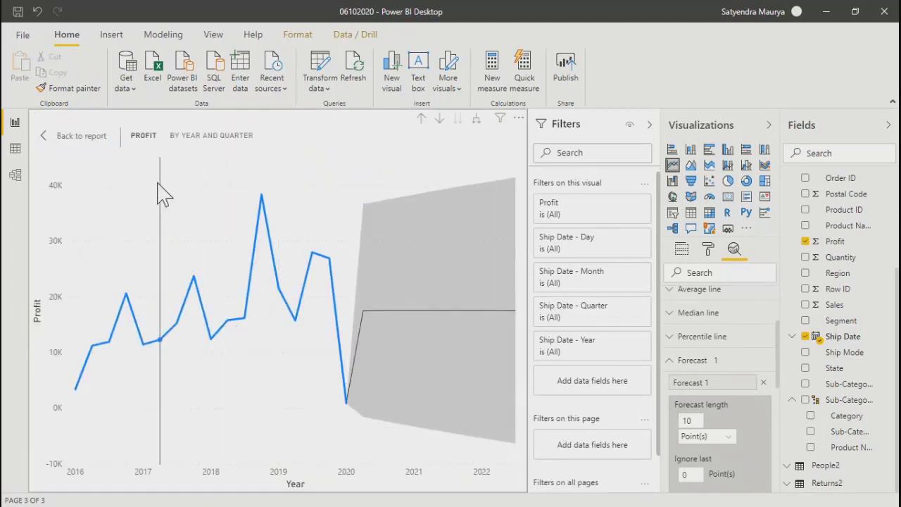
right_click(159, 185)
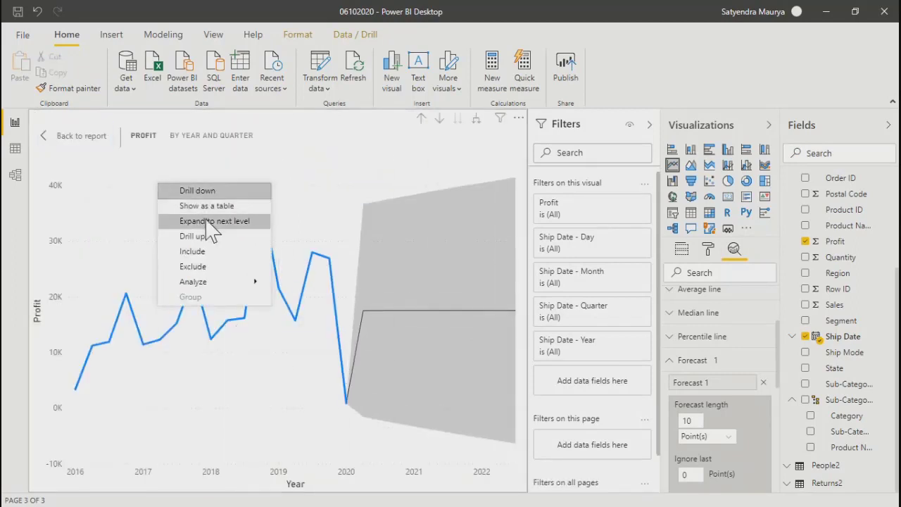
click(213, 206)
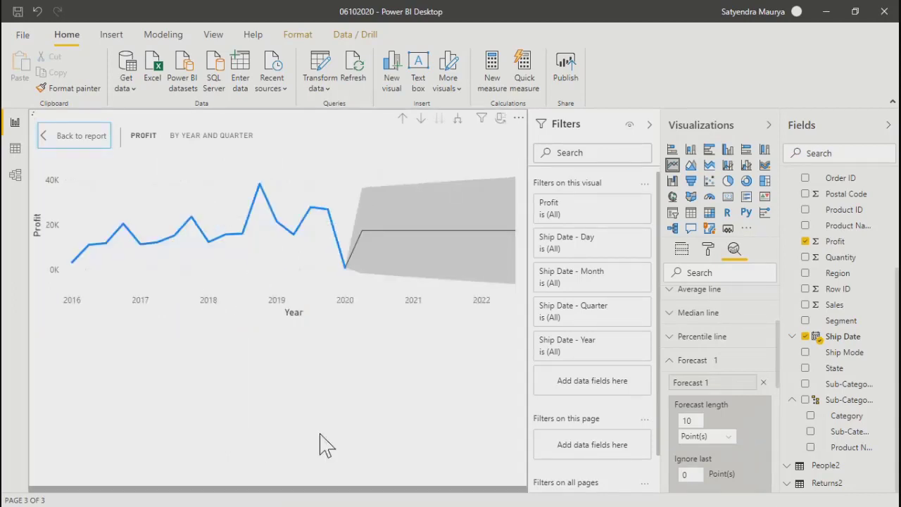
scroll(185, 427, down, 5)
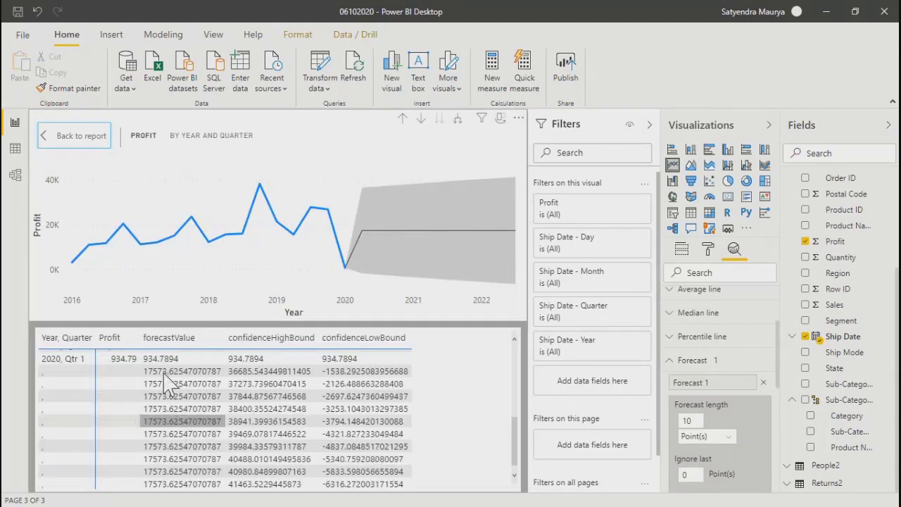
scroll(169, 479, up, 5)
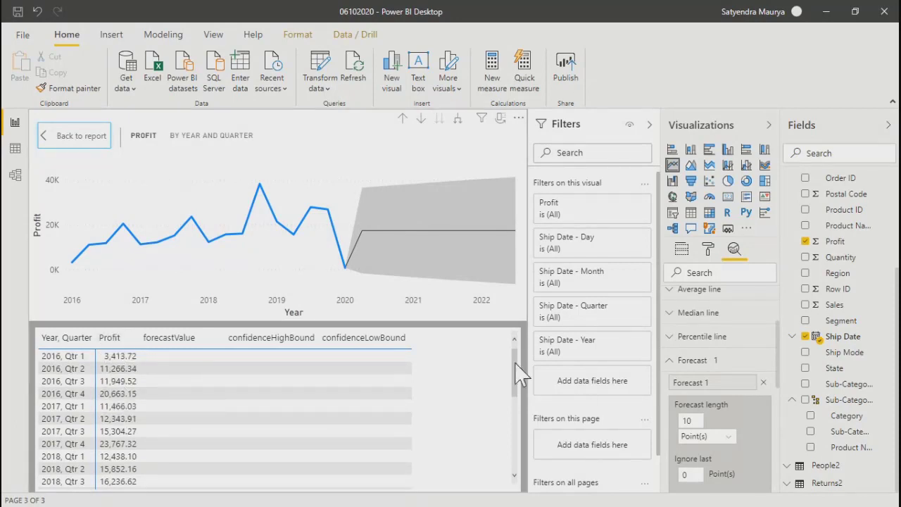
drag(517, 373, 503, 485)
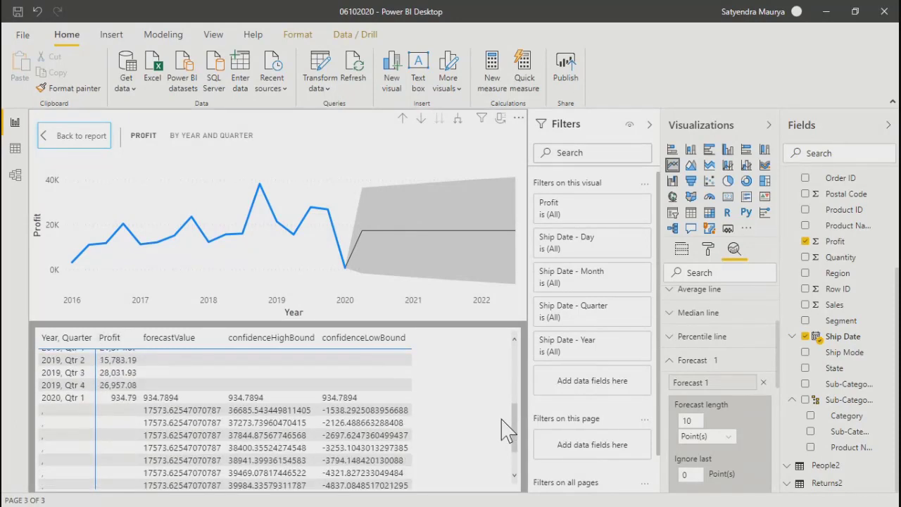
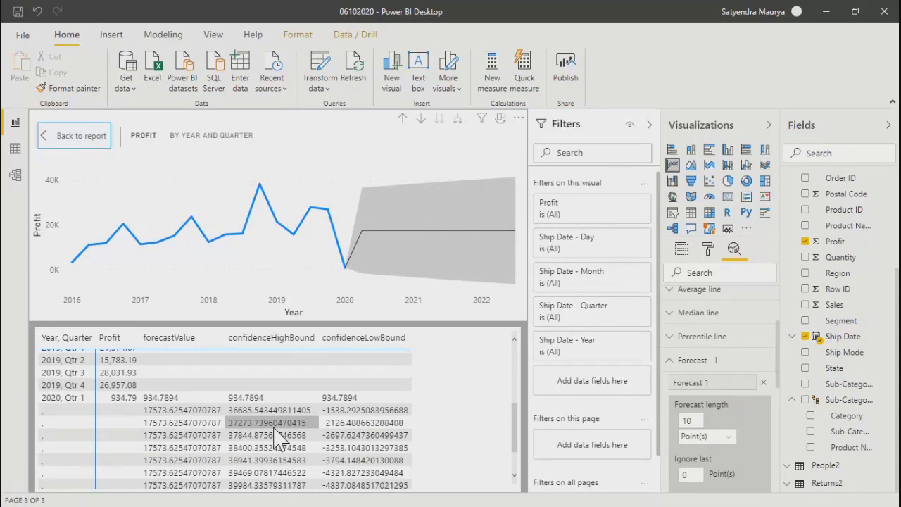
mouse_move(327, 234)
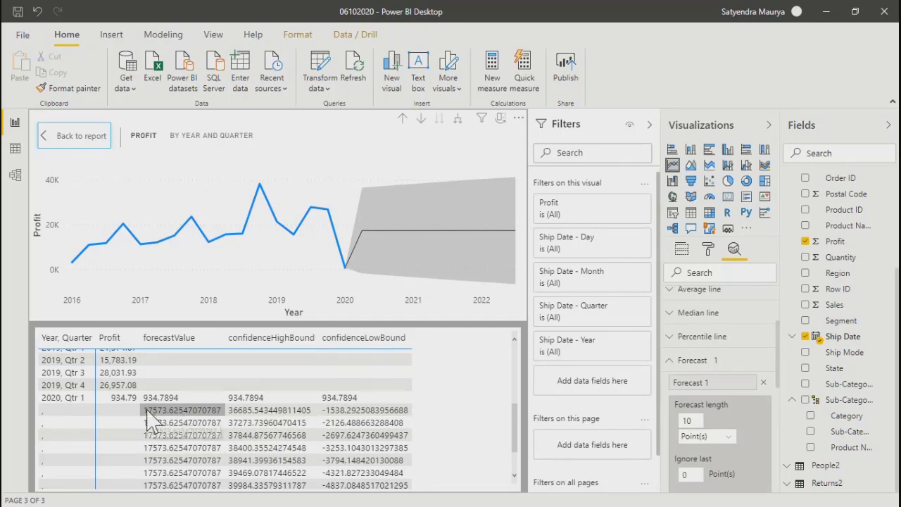
Step: Examine the forecast's length, ignore-last, confidence interval and seasonality settings alongside the forecast values and confidence bounds in the chart and data table
click(777, 369)
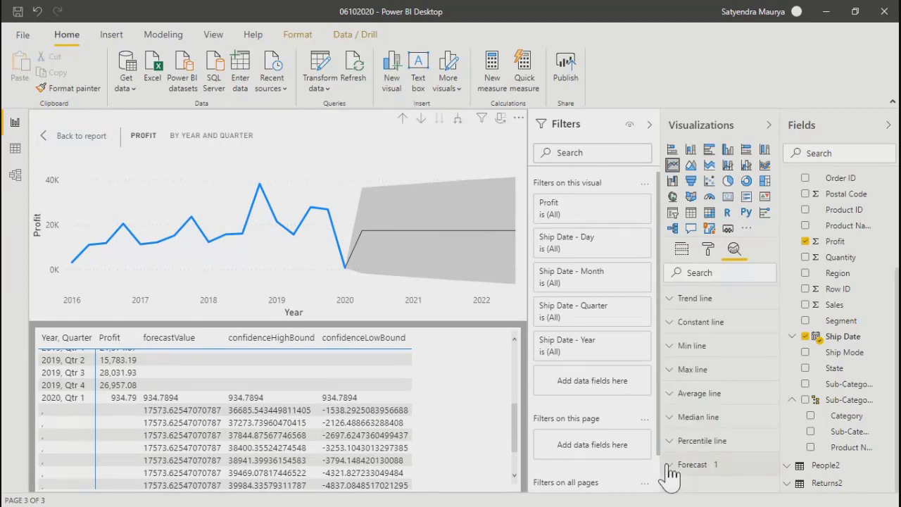
click(670, 463)
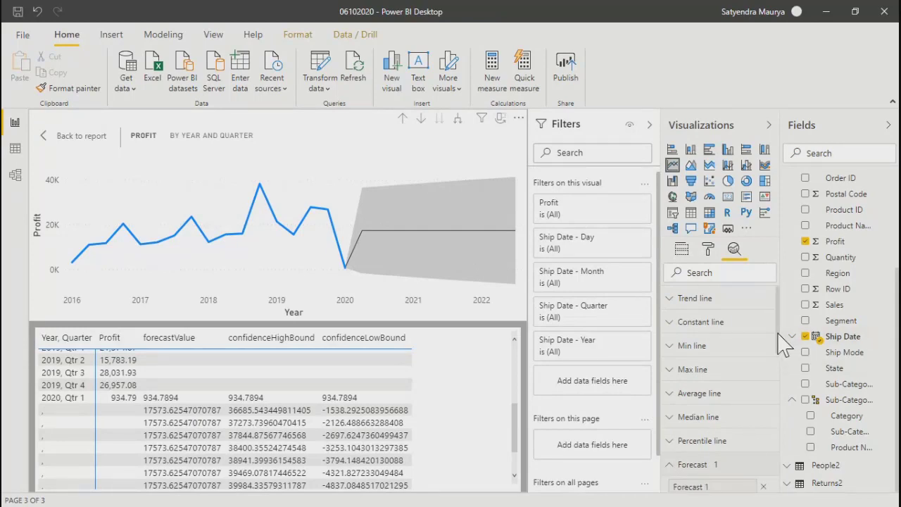
drag(780, 340, 775, 403)
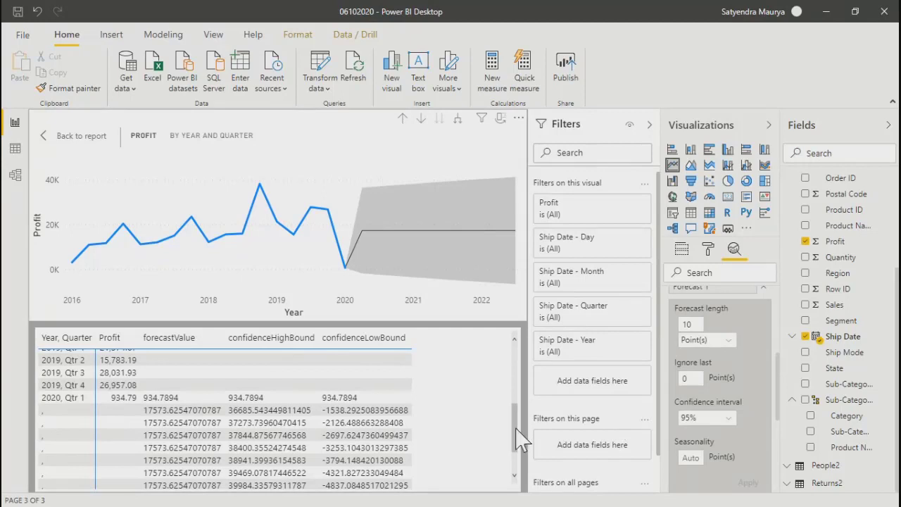
scroll(524, 402, up, 3)
scroll(524, 401, down, 3)
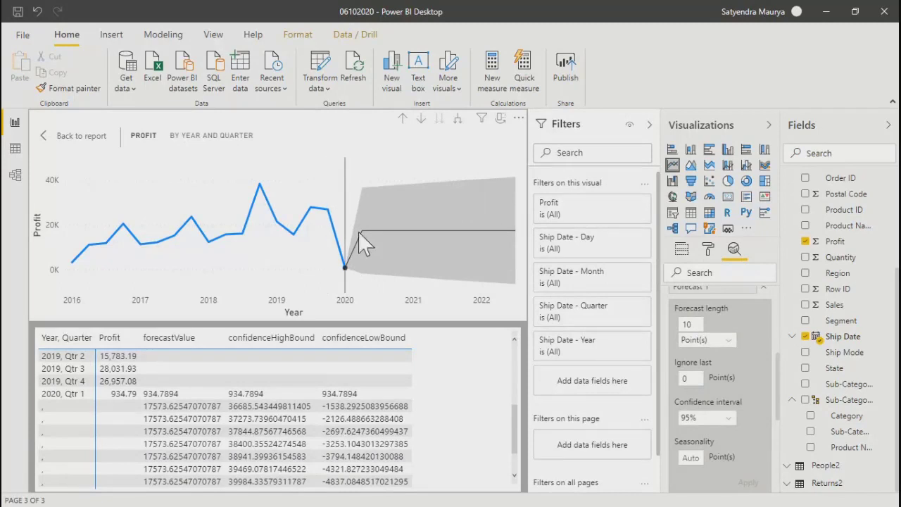
mouse_move(346, 270)
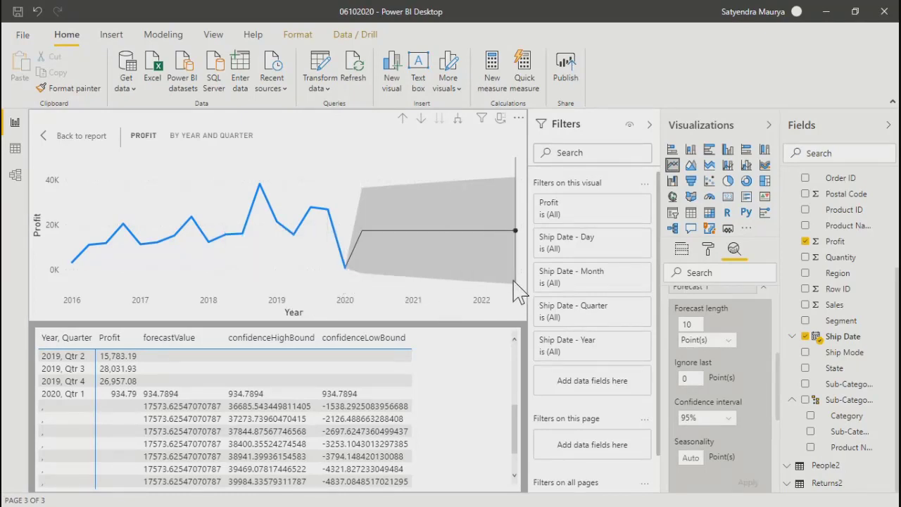
mouse_move(519, 239)
scroll(511, 451, down, 2)
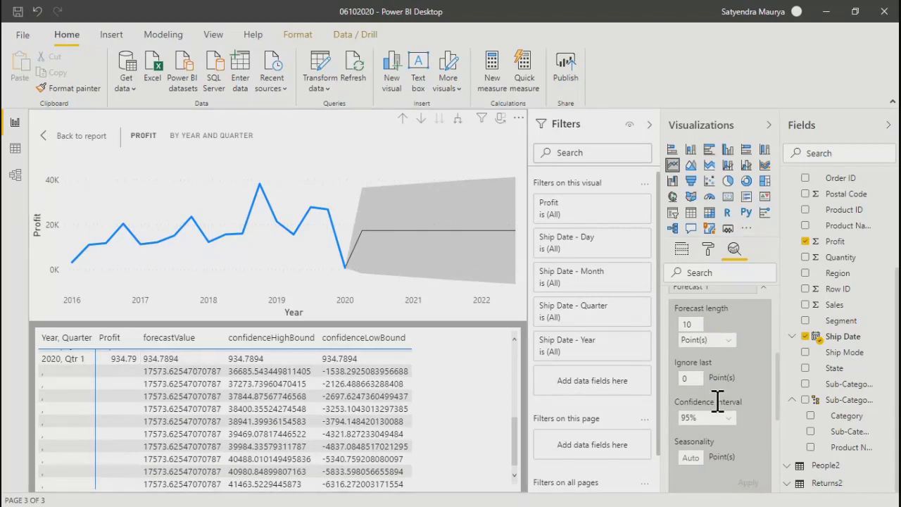
click(695, 375)
click(651, 26)
mouse_move(317, 285)
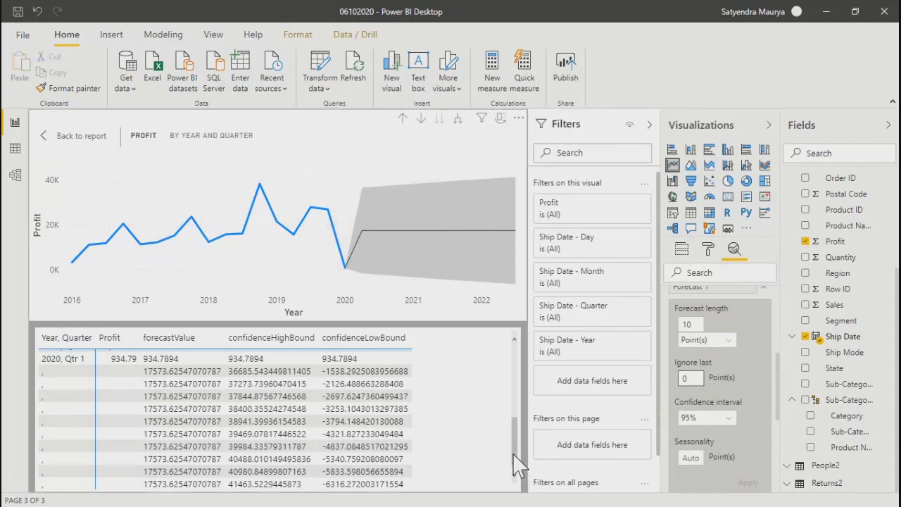
scroll(513, 454, up, 3)
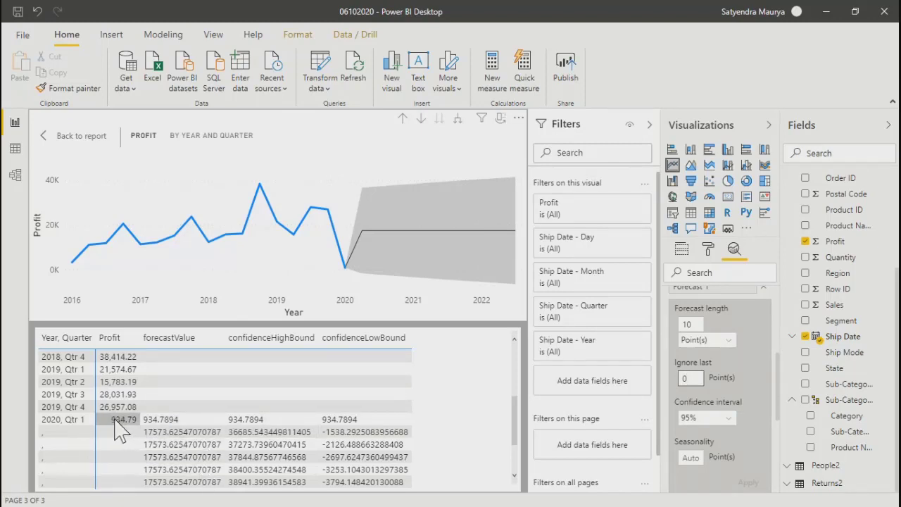
Step: Enter 2 as the number of last points for the Profit forecast to ignore and review the quarterly data
click(694, 379)
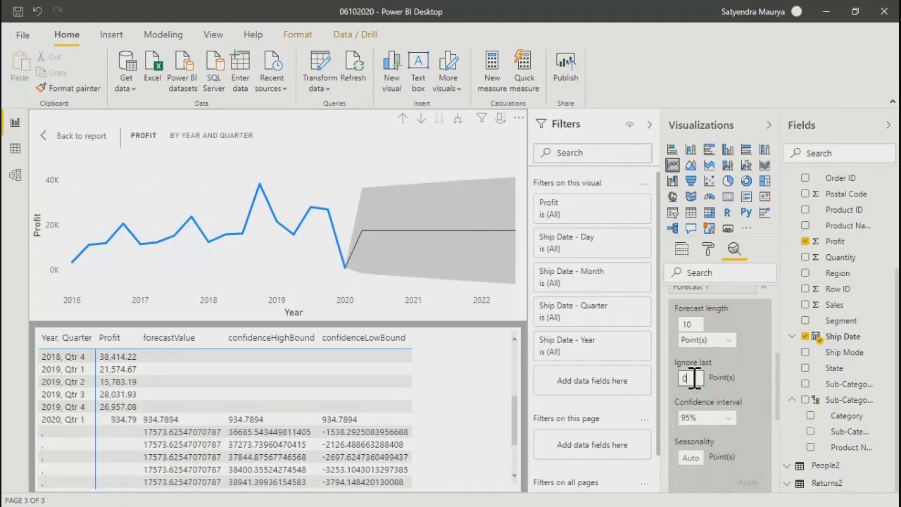
key(BackSpace)
text(1)
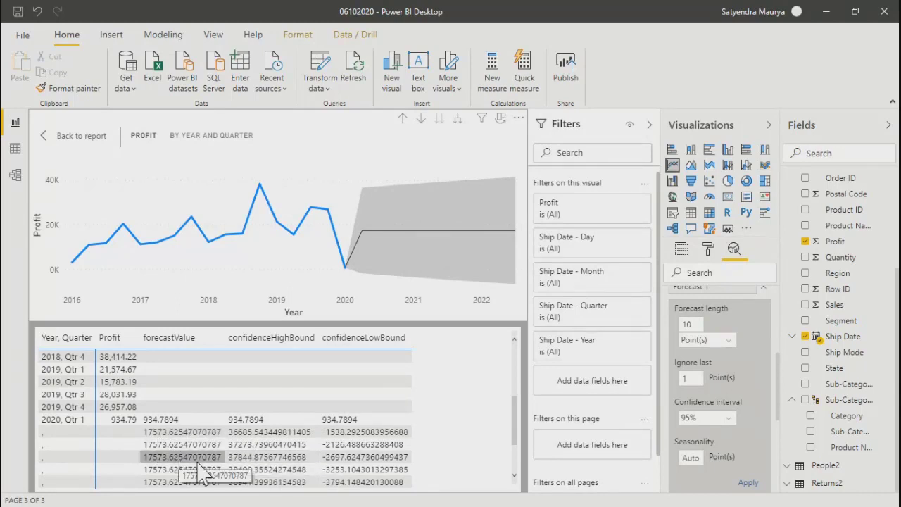
click(693, 378)
text(2)
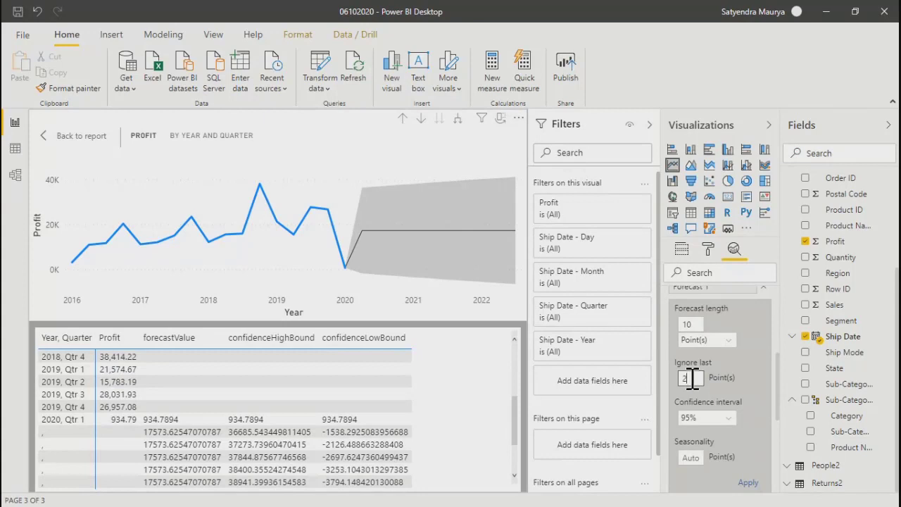
click(470, 400)
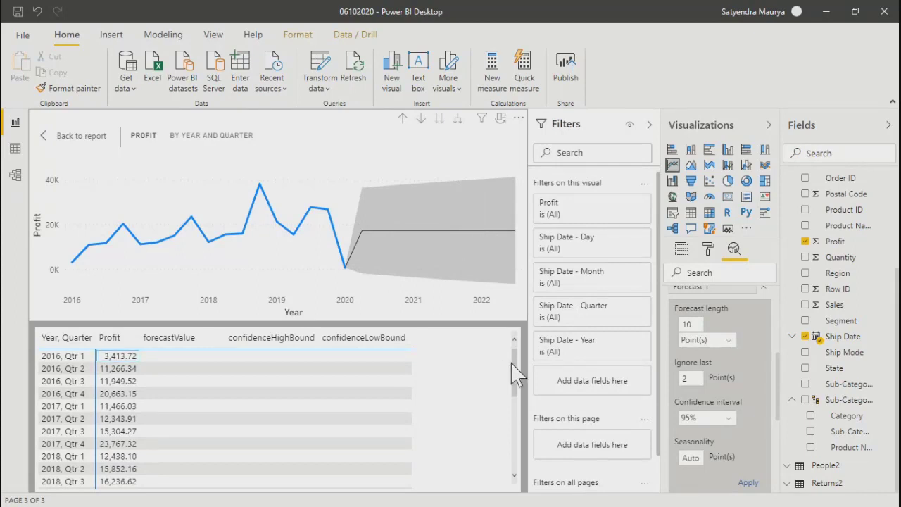
drag(514, 386, 517, 426)
click(696, 378)
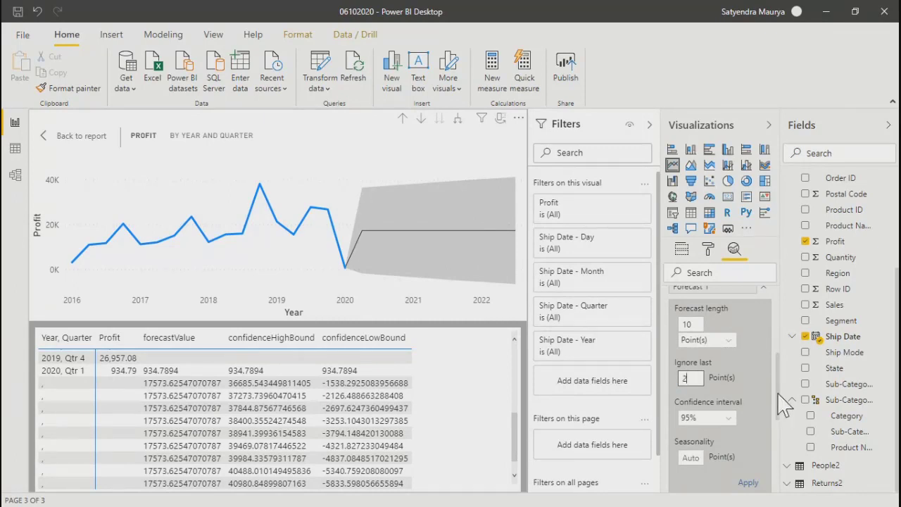
Step: Choose a 99% confidence interval for the Profit forecast
scroll(725, 409, down, 1)
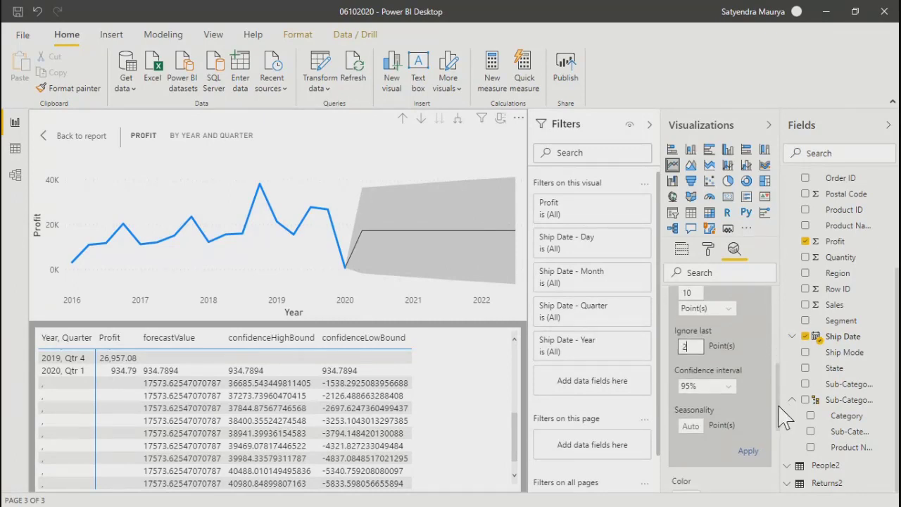
click(730, 381)
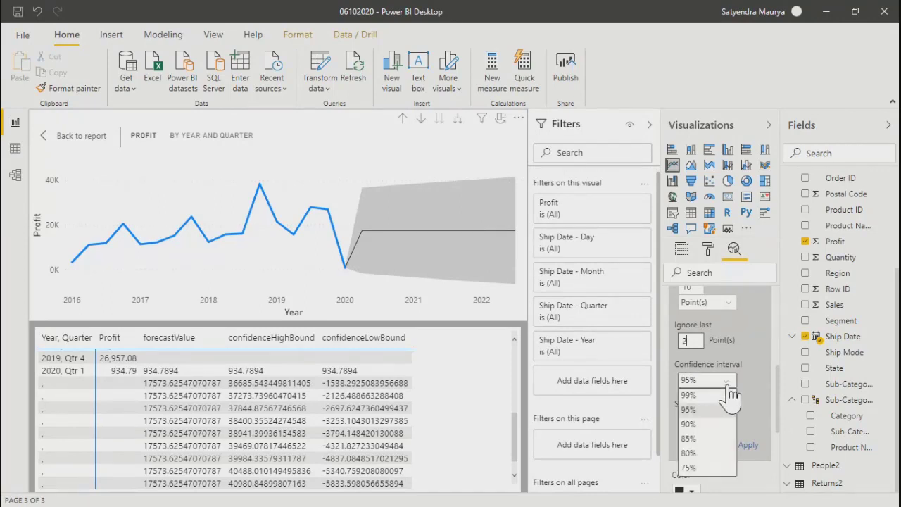
click(688, 397)
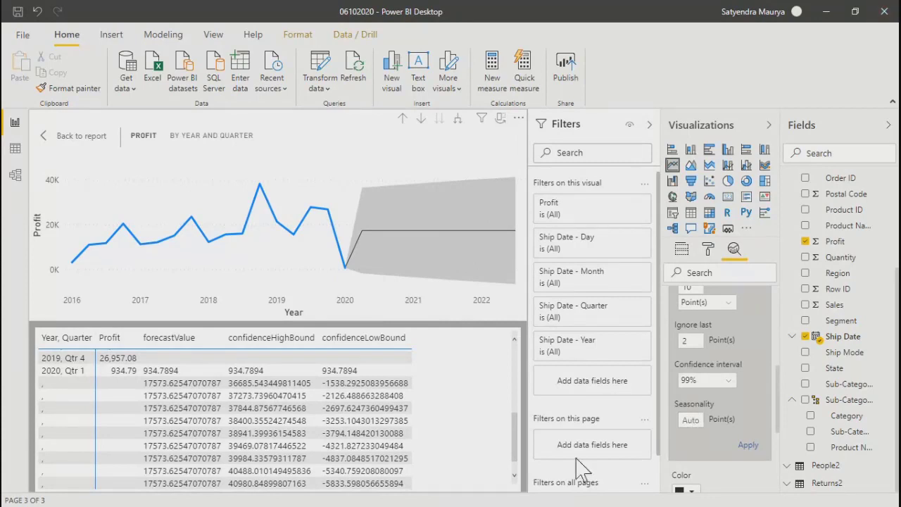
click(469, 251)
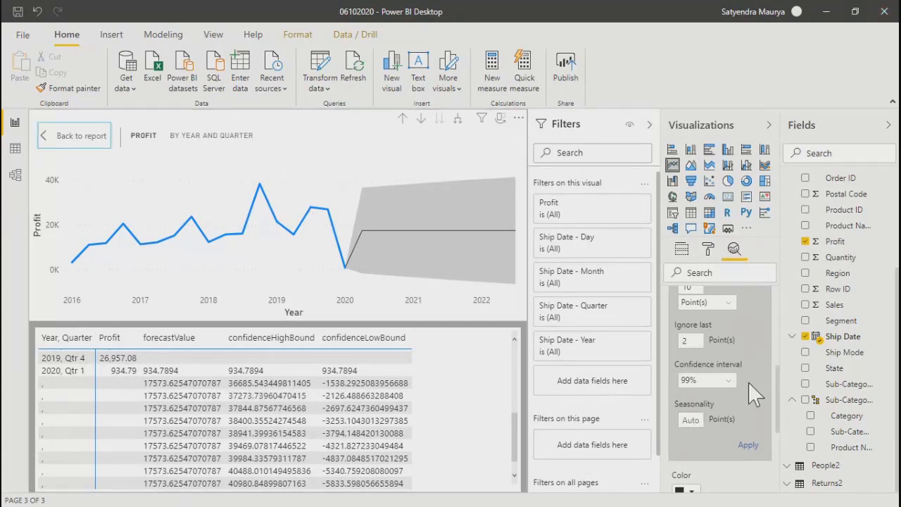
Step: Replace Profit with Sales as the line chart's value and expand the date hierarchy down to month level
click(682, 250)
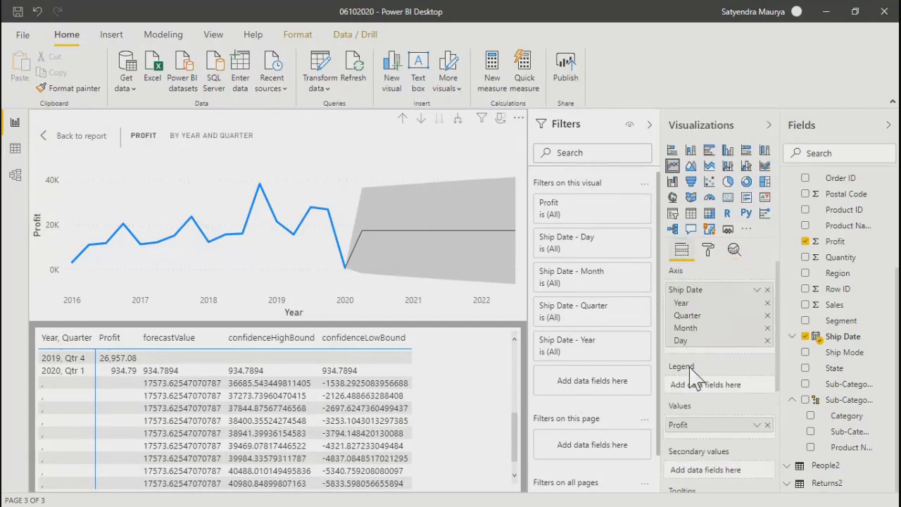
click(767, 426)
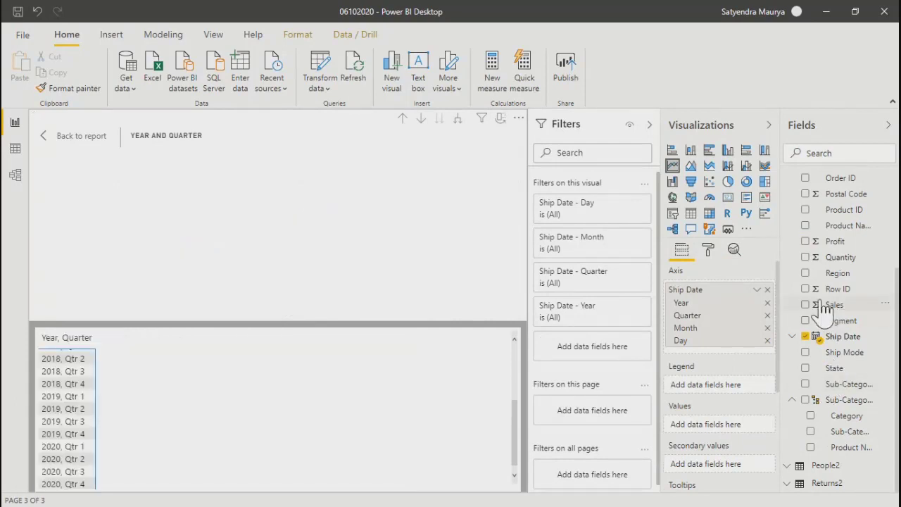
click(807, 306)
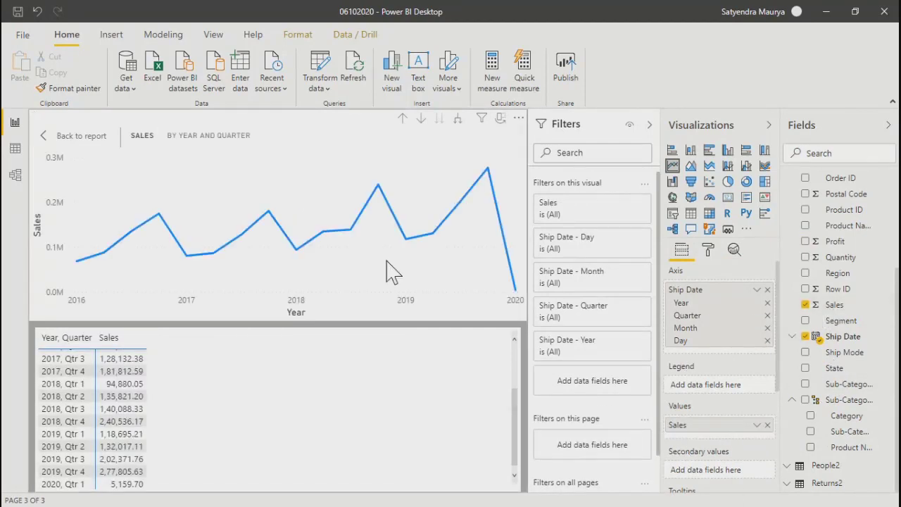
click(458, 119)
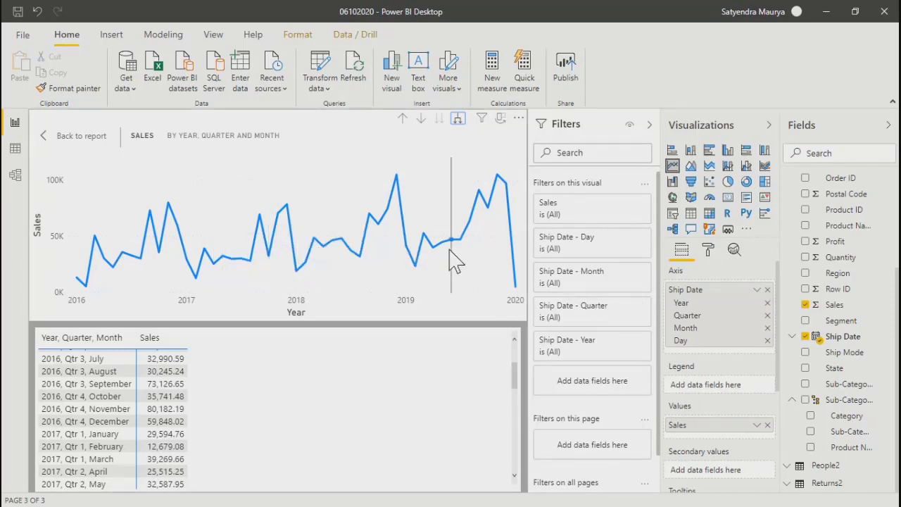
Step: Add a forecast to the Sales by Year, Quarter and Month line chart
scroll(773, 338, down, 1)
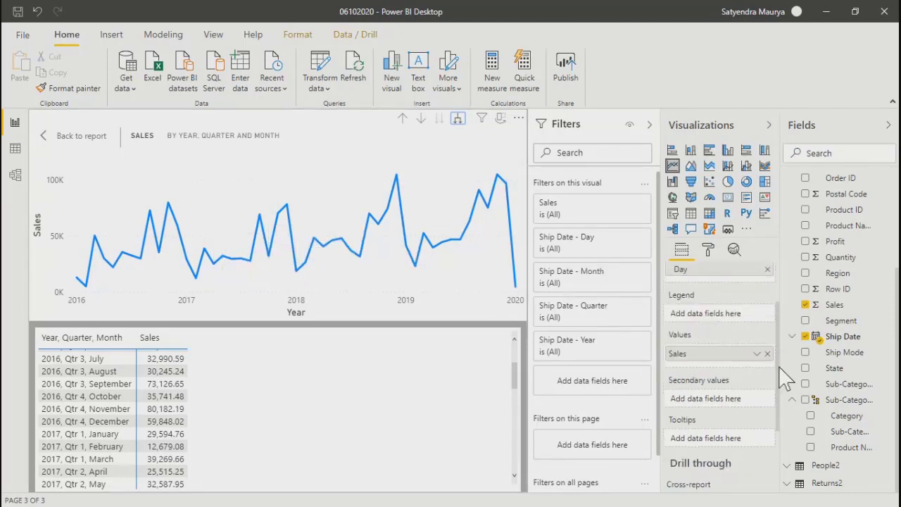
scroll(780, 381, down, 2)
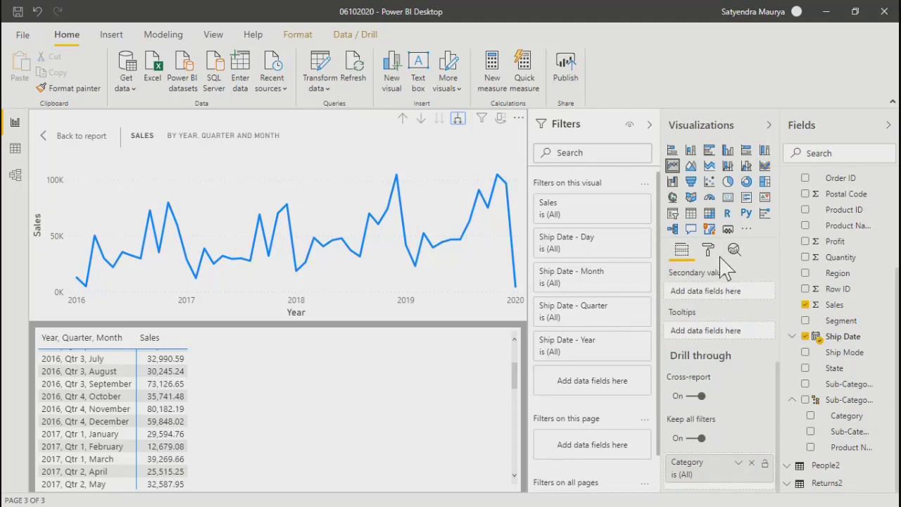
click(709, 250)
click(735, 250)
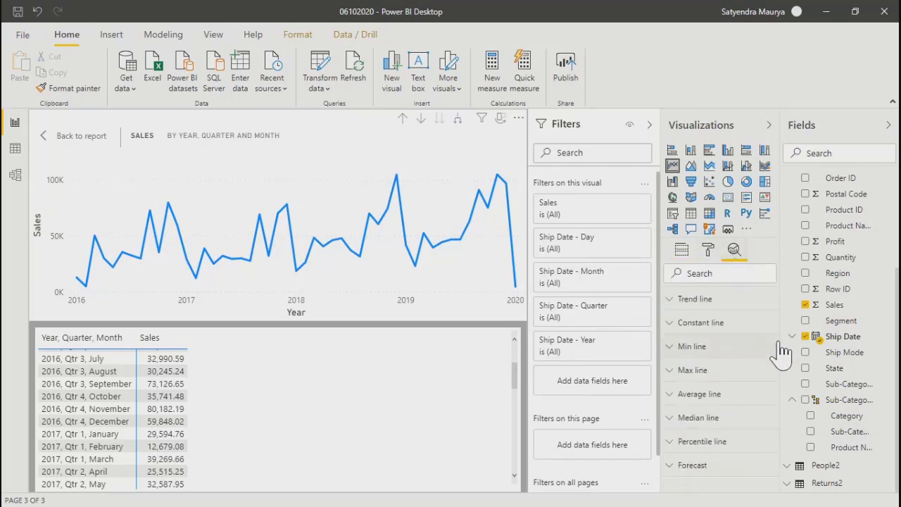
click(675, 466)
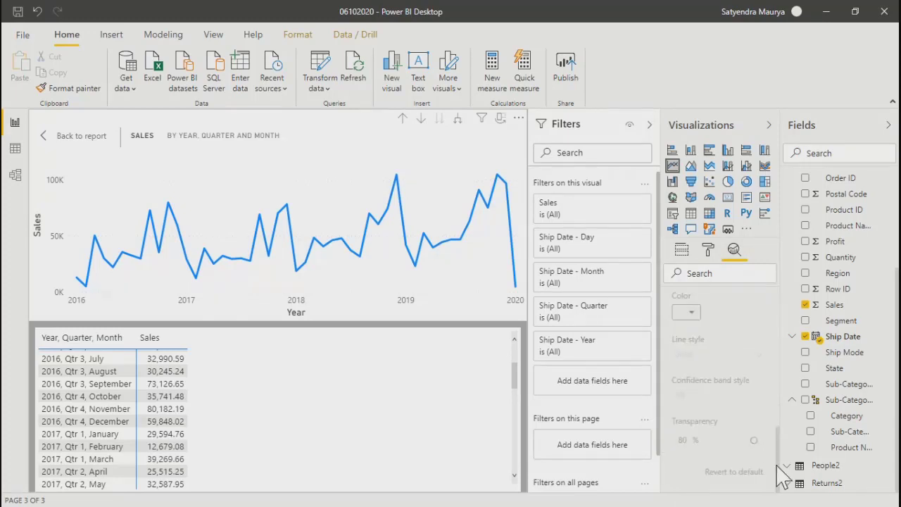
drag(777, 467, 777, 398)
scroll(726, 383, up, 2)
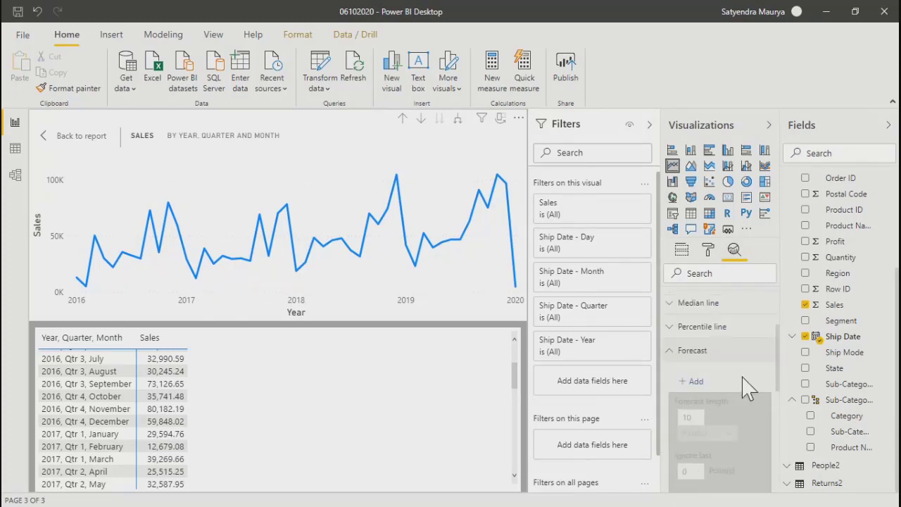
click(694, 374)
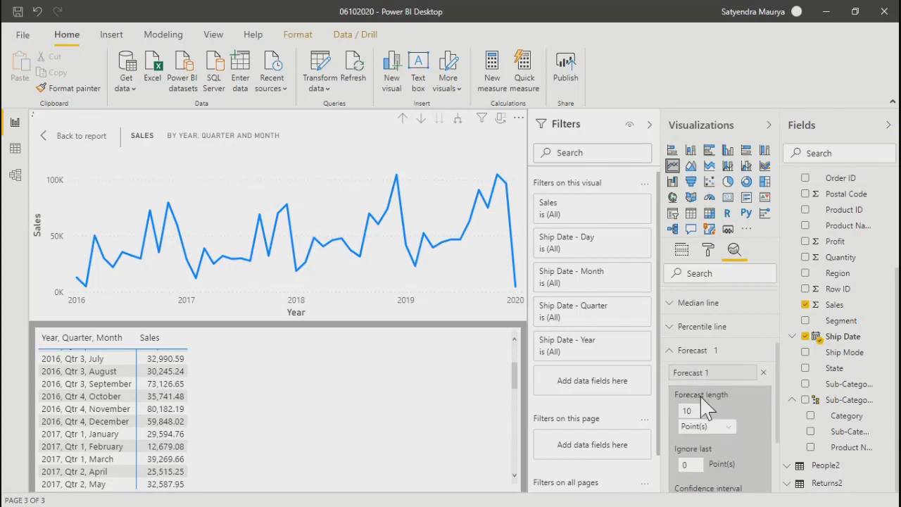
scroll(694, 387, down, 2)
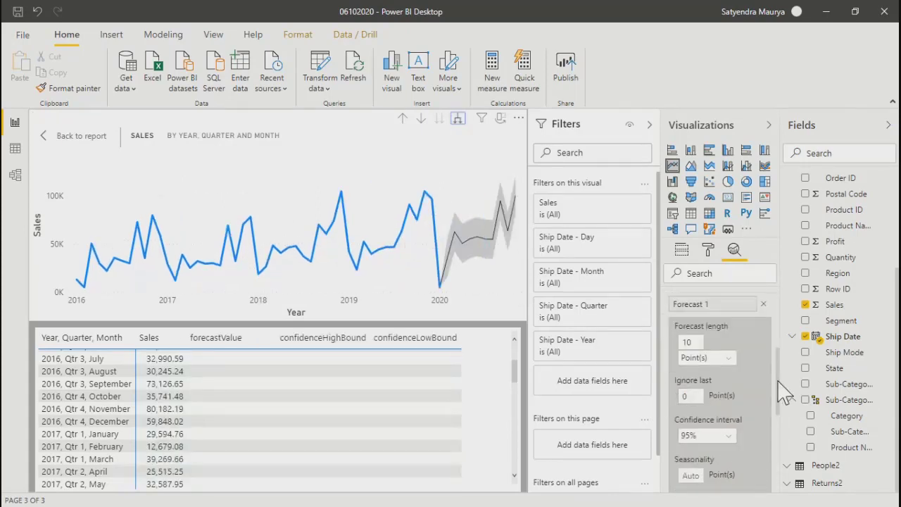
Step: Set the Sales forecast length to 20 months and apply the change
drag(778, 383, 779, 363)
click(695, 400)
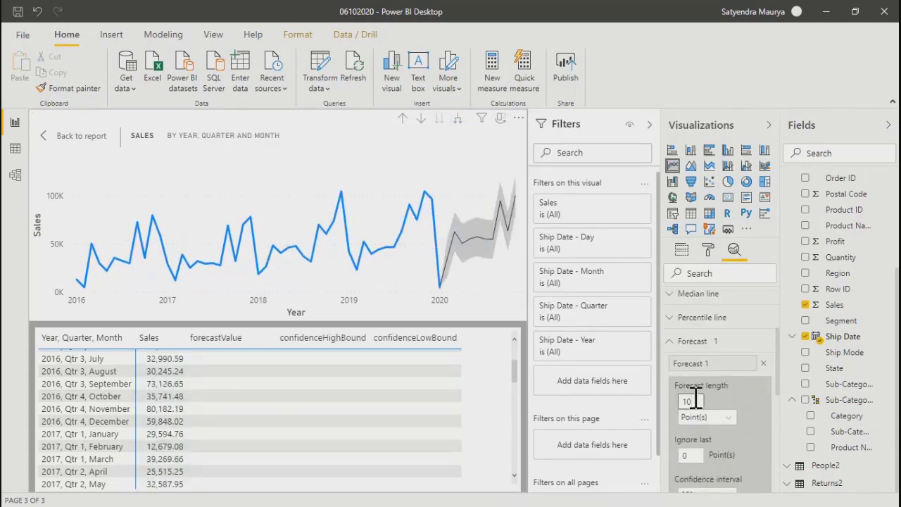
key(BackSpace)
key(BackSpace)
text(20)
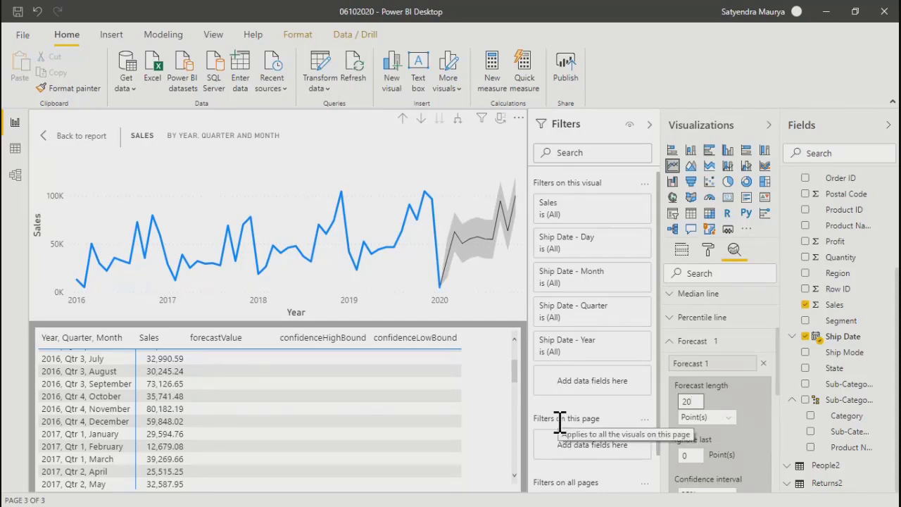
click(708, 417)
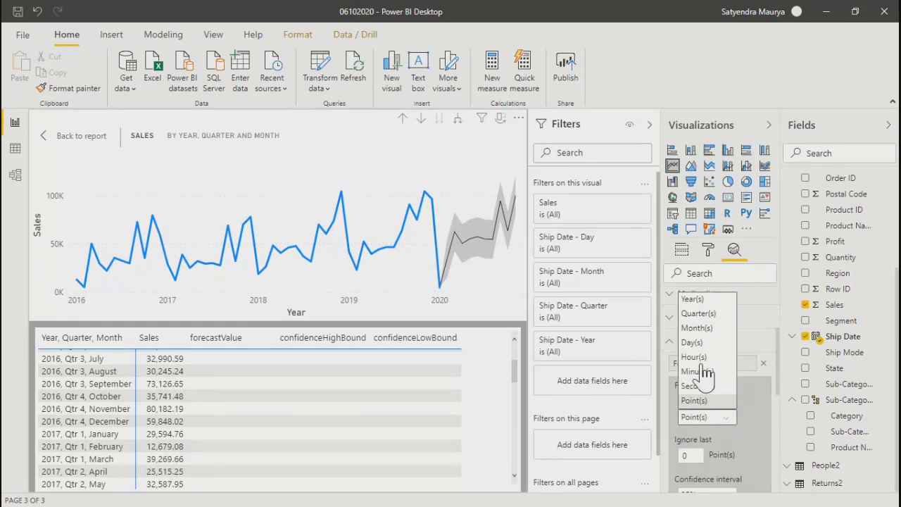
click(701, 328)
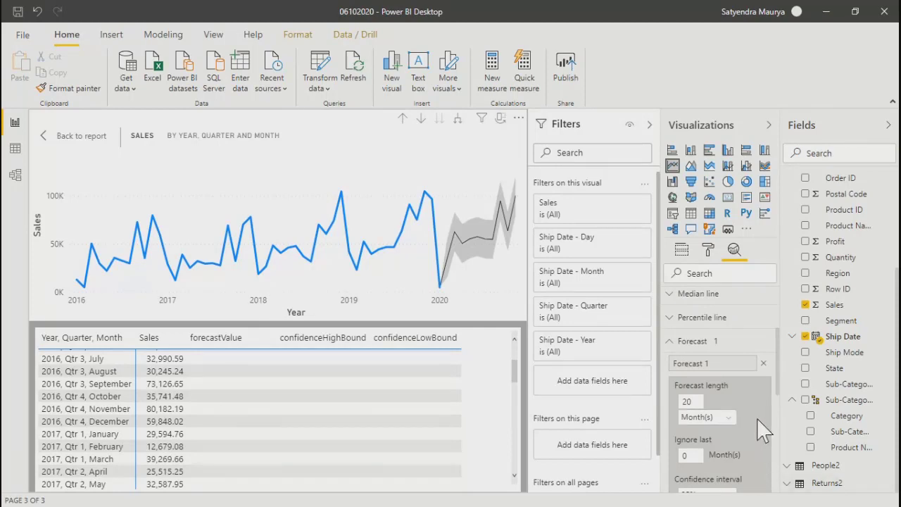
scroll(775, 426, down, 3)
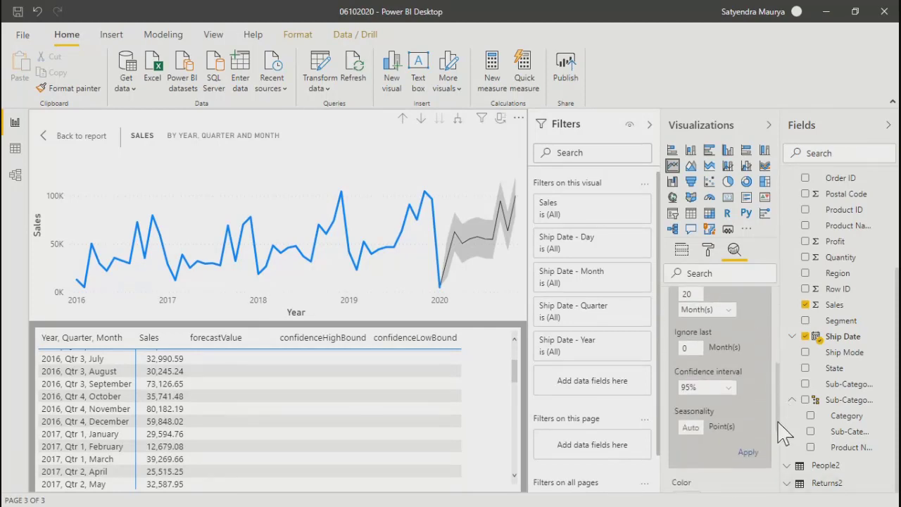
scroll(779, 426, down, 2)
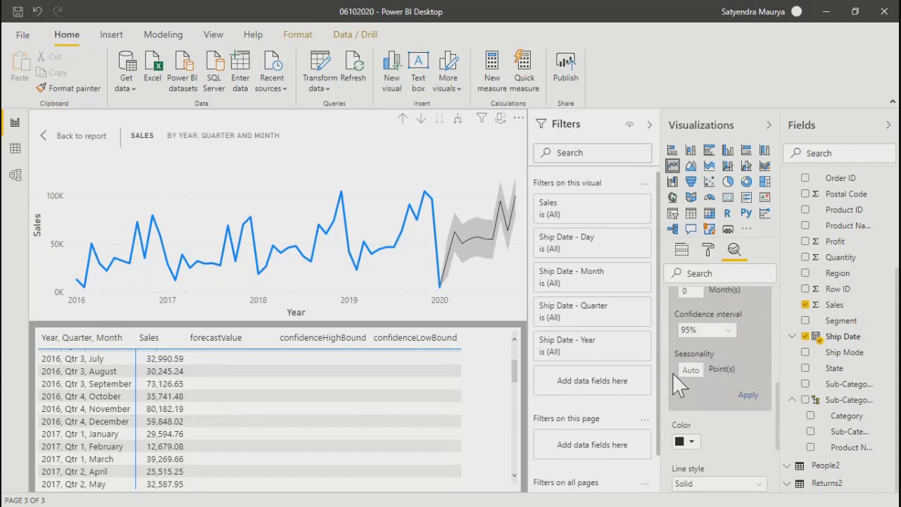
click(692, 372)
click(749, 397)
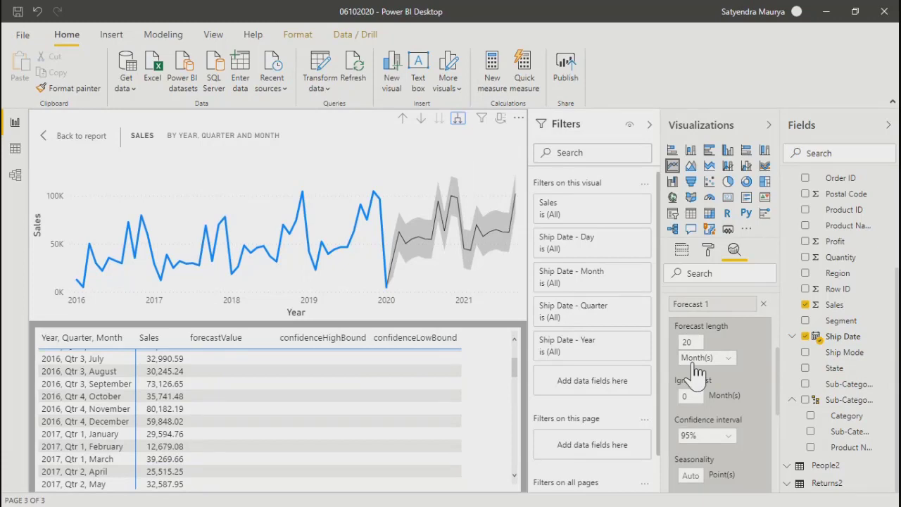
Step: Review the forecast rows in the data table, then set the Sales forecast to ignore the last 1 month and apply it
mouse_move(470, 243)
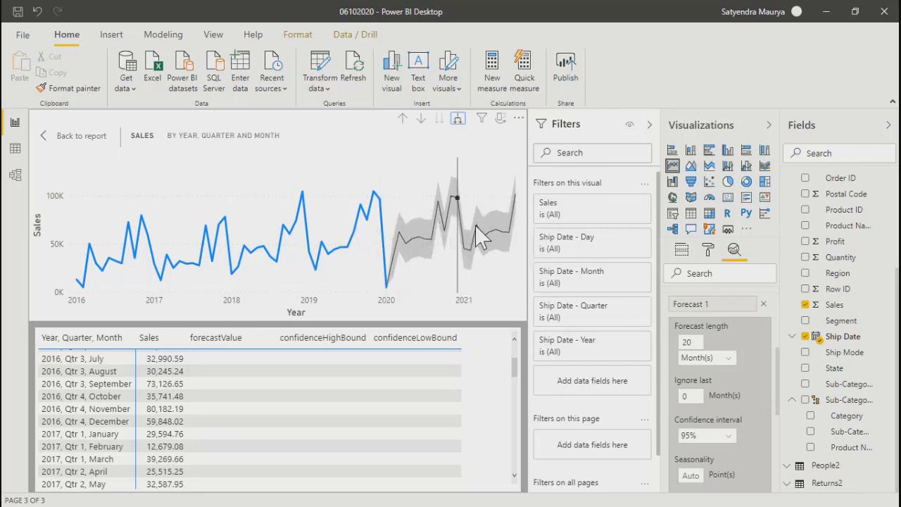
scroll(519, 394, down, 2)
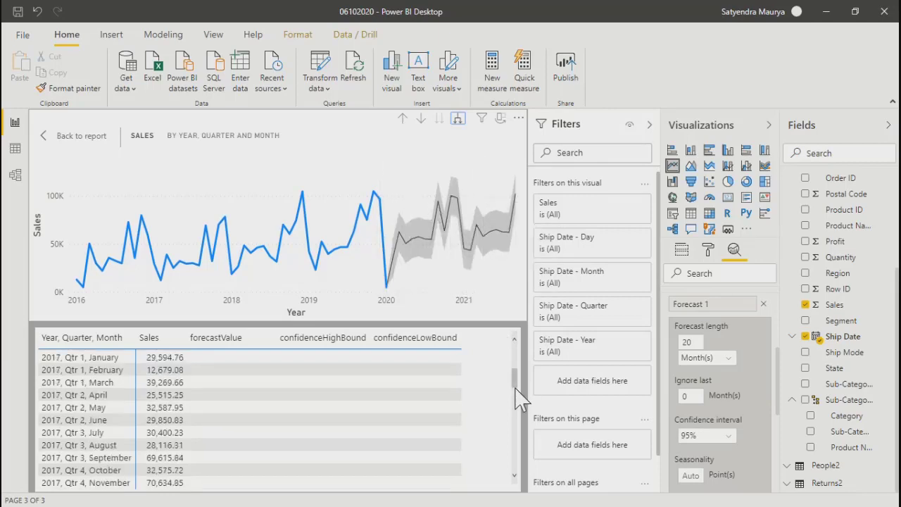
drag(516, 388, 515, 428)
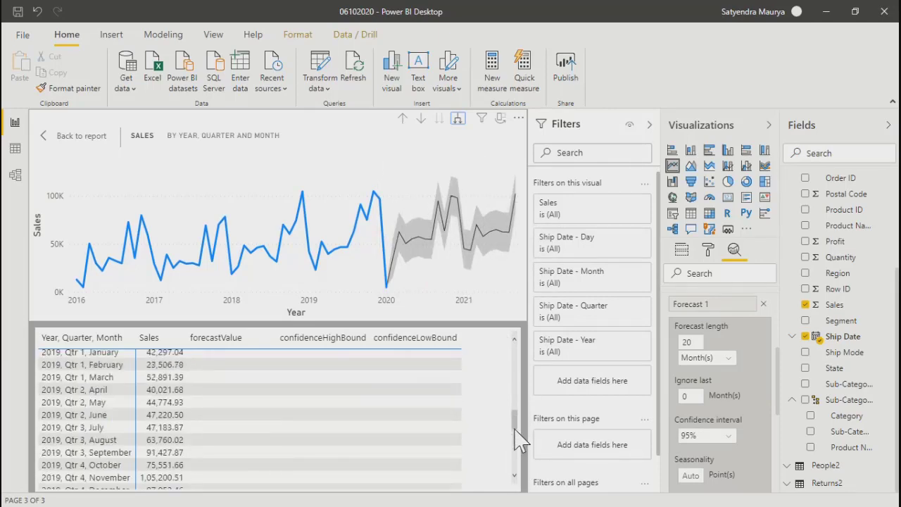
scroll(519, 439, down, 3)
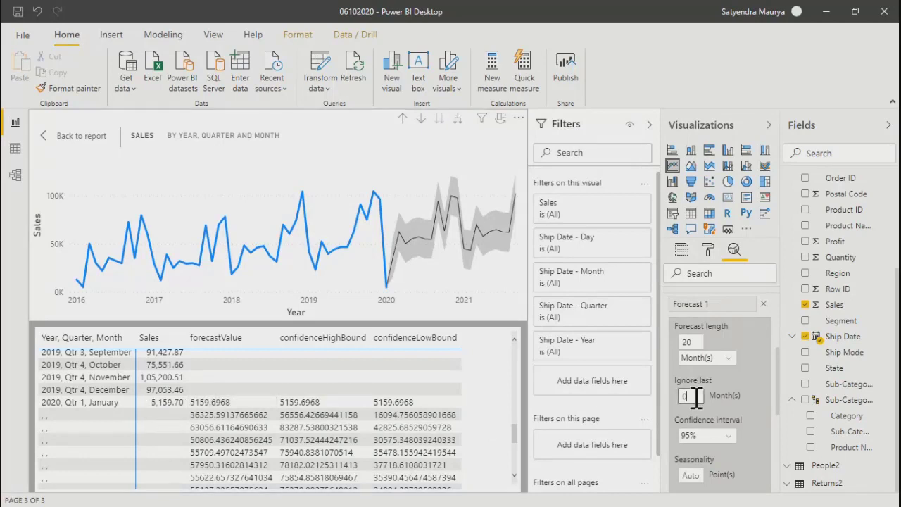
key(BackSpace)
scroll(780, 429, down, 3)
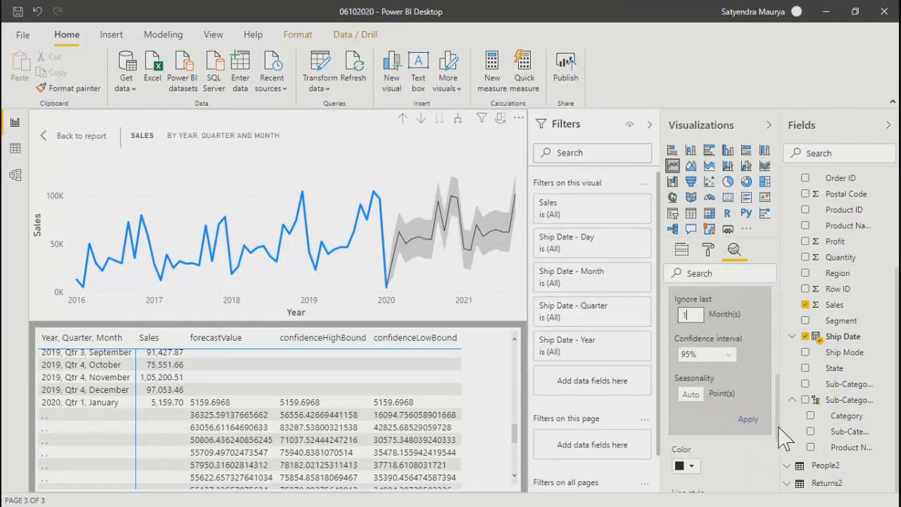
click(746, 420)
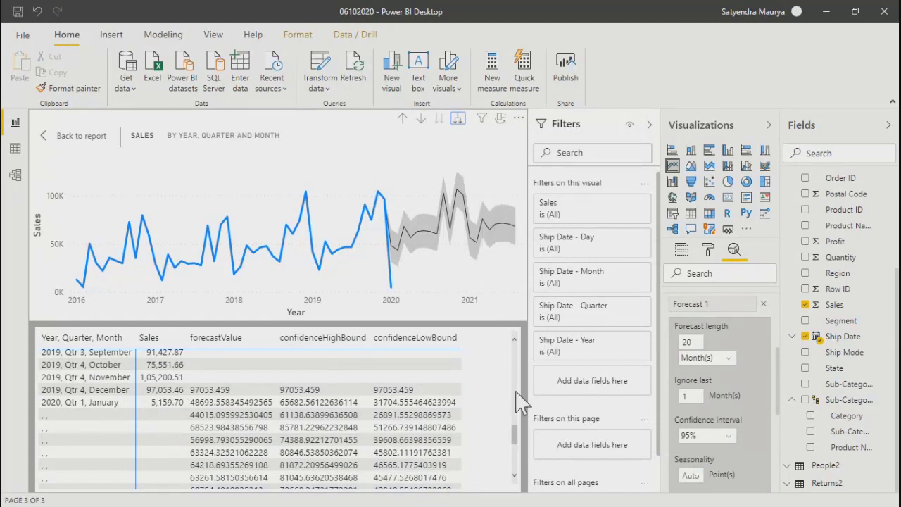
Step: Try the side-by-side layout for the chart and data table, then restore the stacked layout
scroll(517, 394, up, 10)
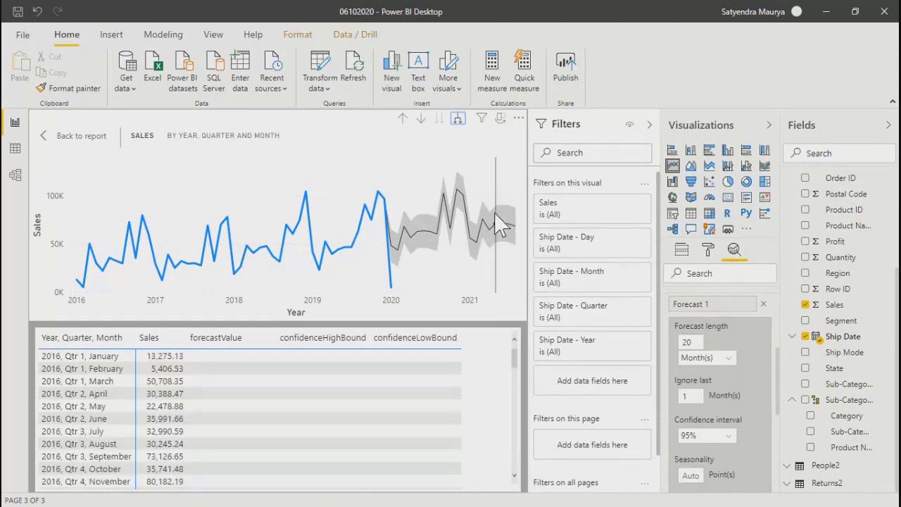
click(501, 118)
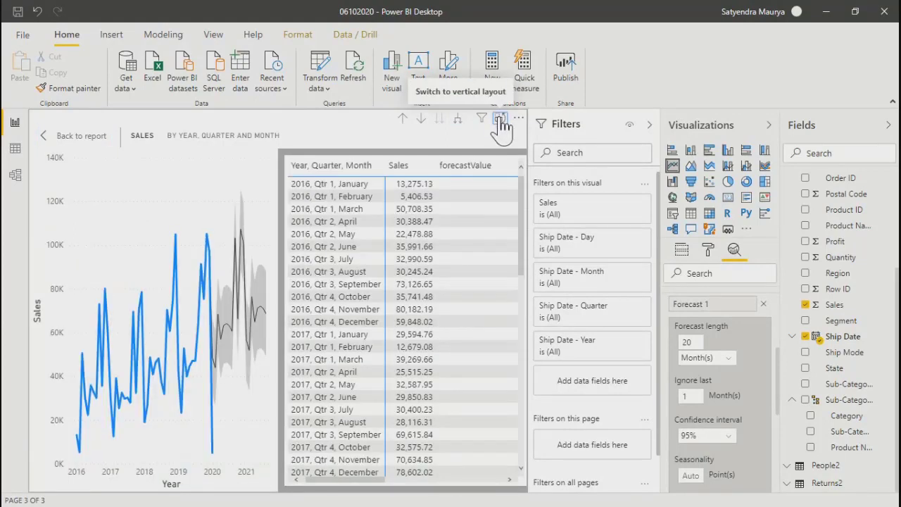
click(518, 119)
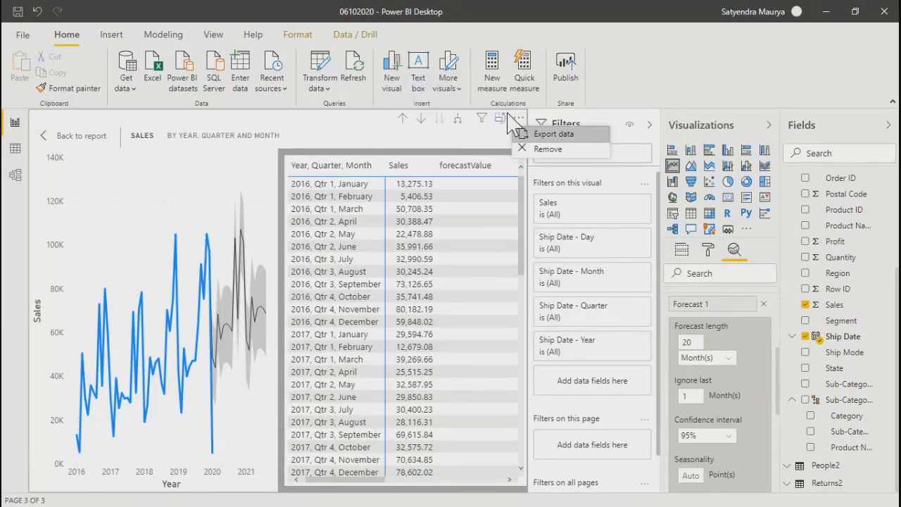
click(501, 120)
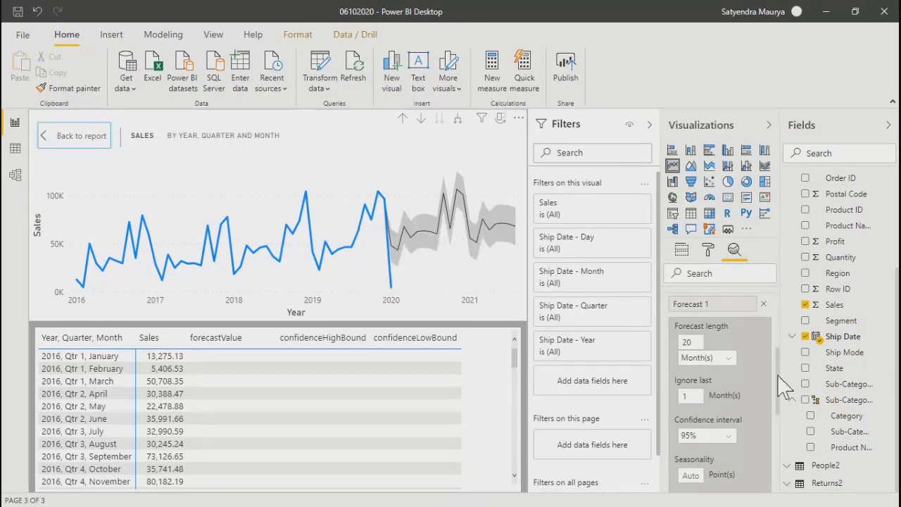
Step: Look through the forecast's style options, collapse the Forecast settings, and return to the report page
drag(779, 387, 781, 473)
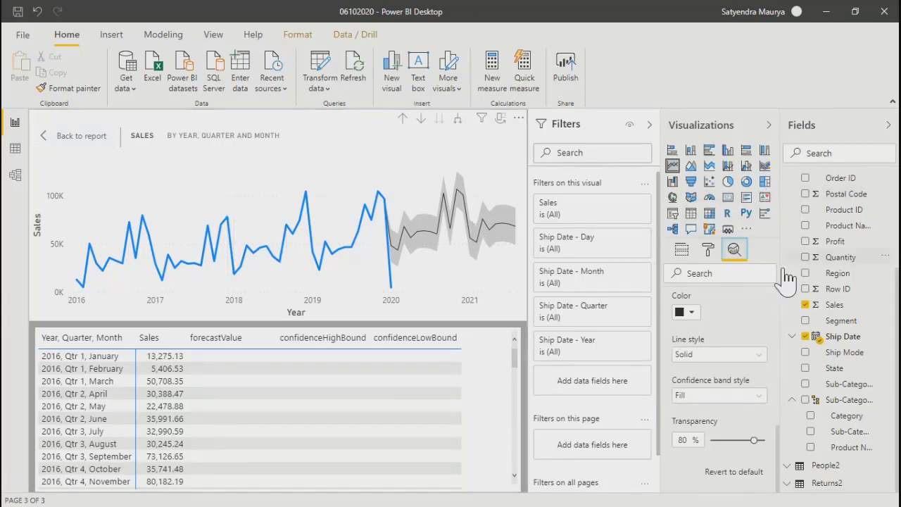
scroll(752, 445, up, 3)
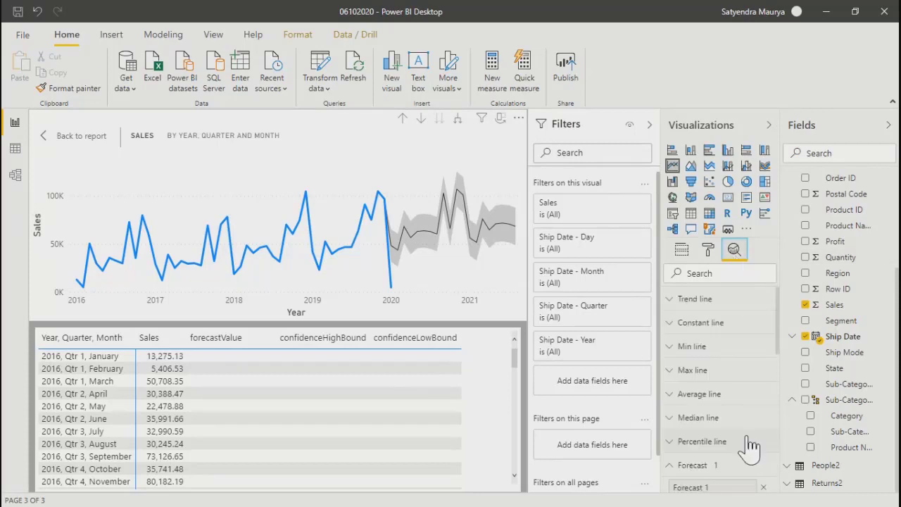
click(672, 471)
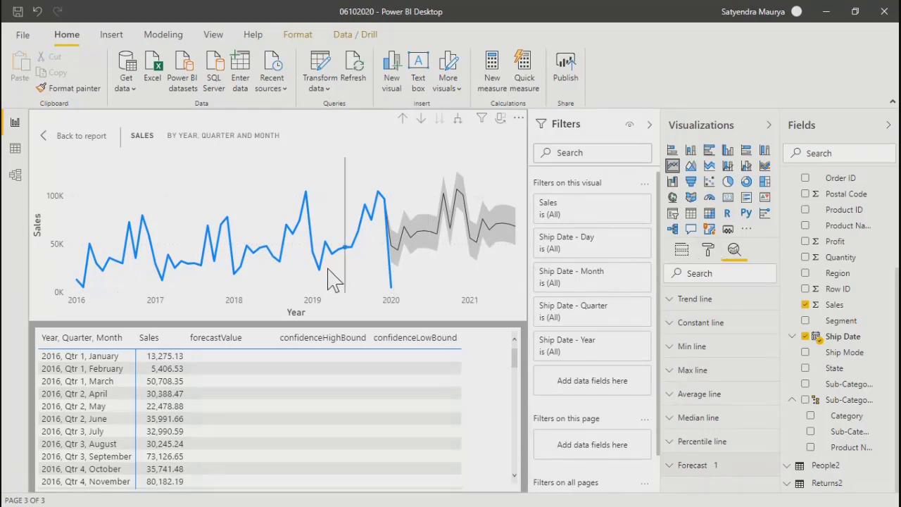
mouse_move(256, 283)
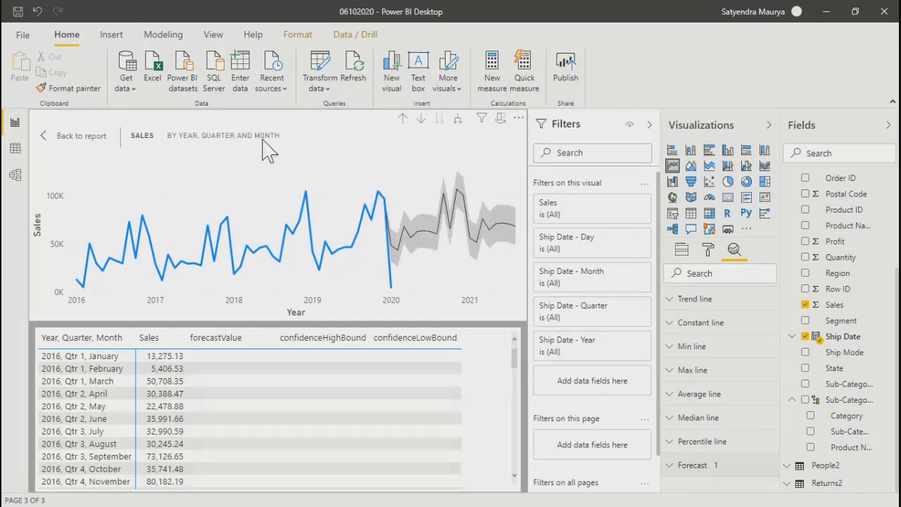
click(68, 141)
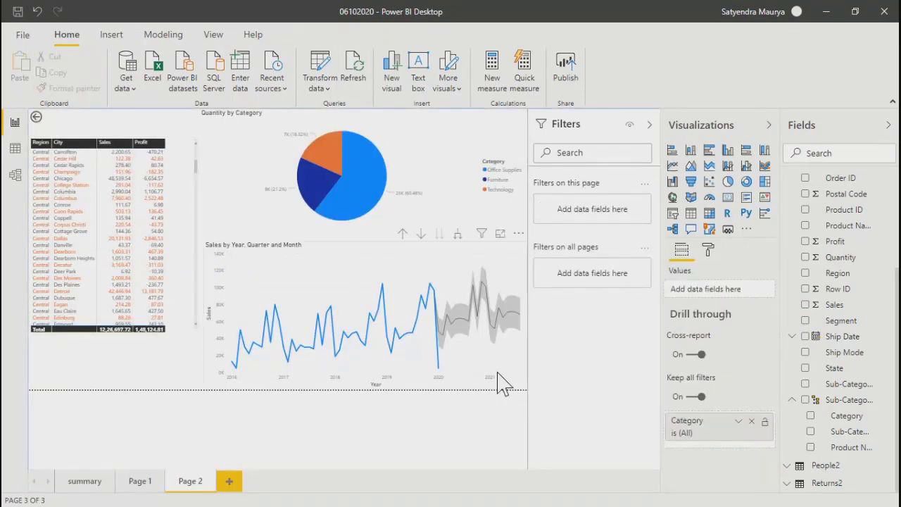
Step: Move the Region and City table down to the page's lower edge and shorten it to align with the line chart
click(178, 188)
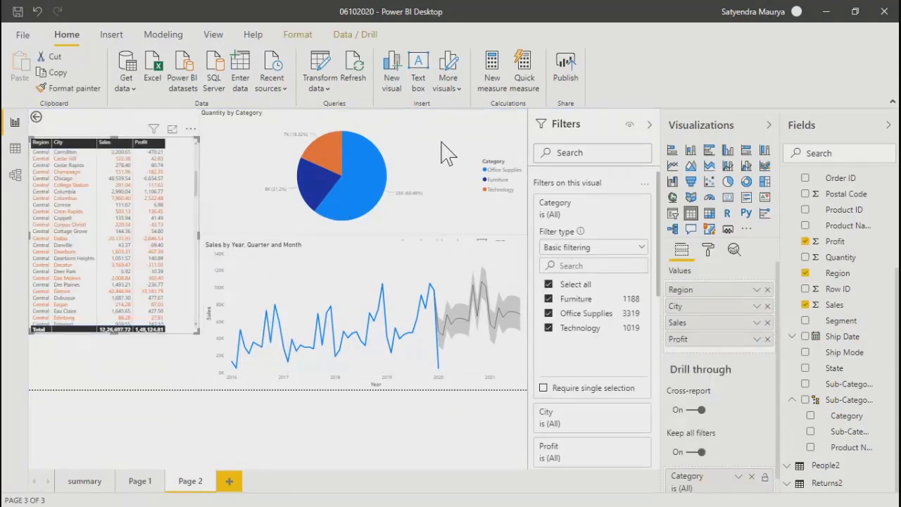
click(211, 168)
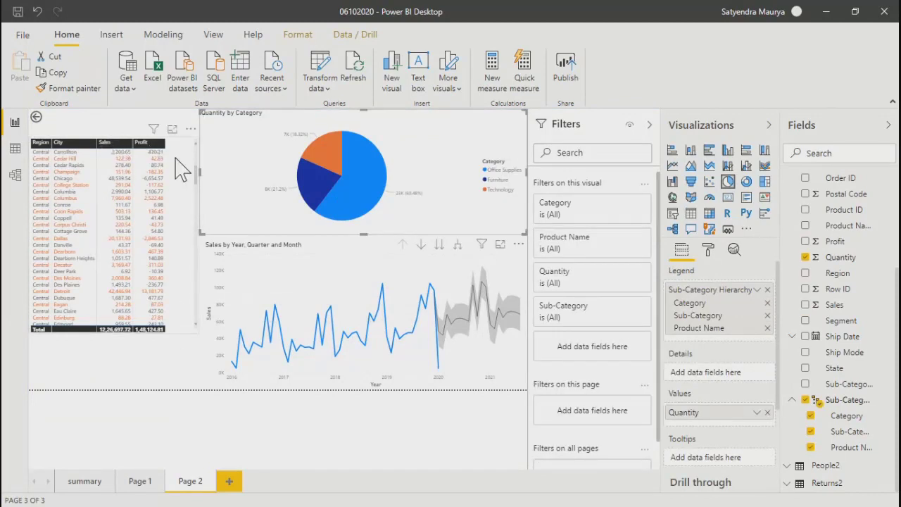
click(179, 194)
drag(177, 217, 192, 278)
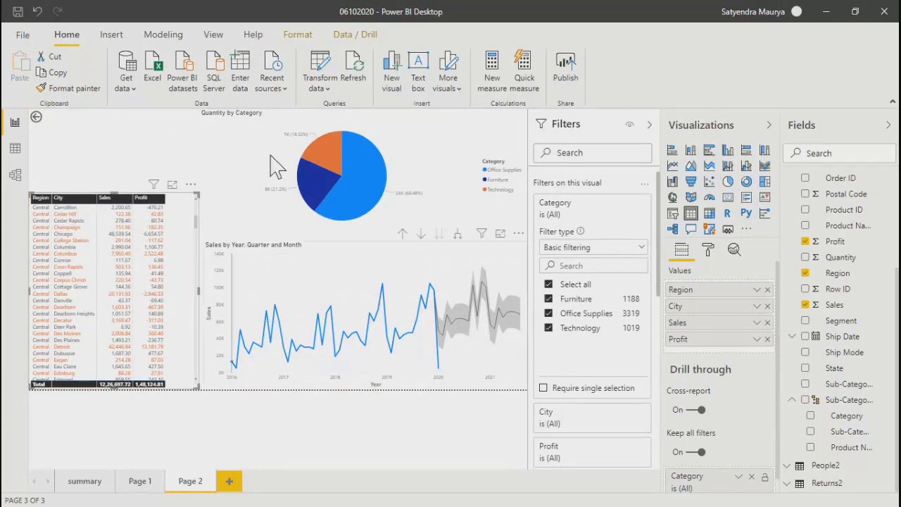
drag(107, 192, 107, 238)
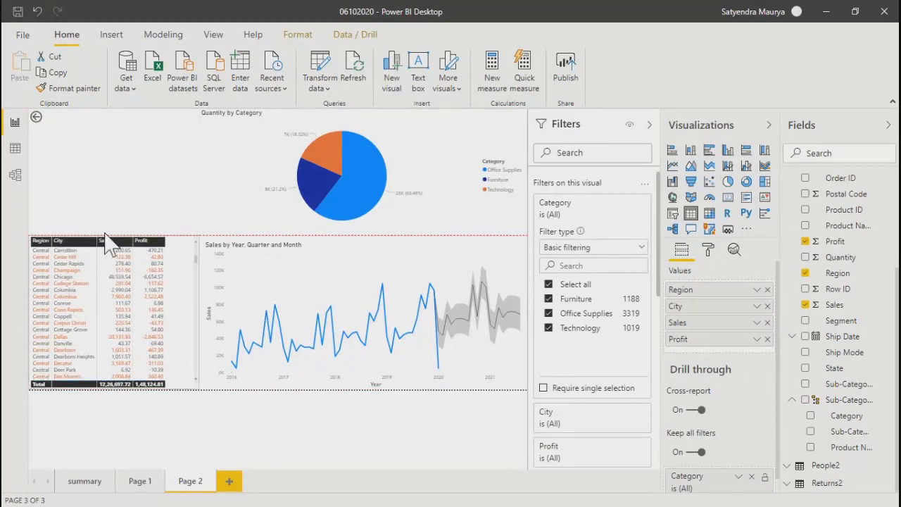
Step: Fit the Quantity by Category pie chart into the space above the table and turn off its legend
click(356, 161)
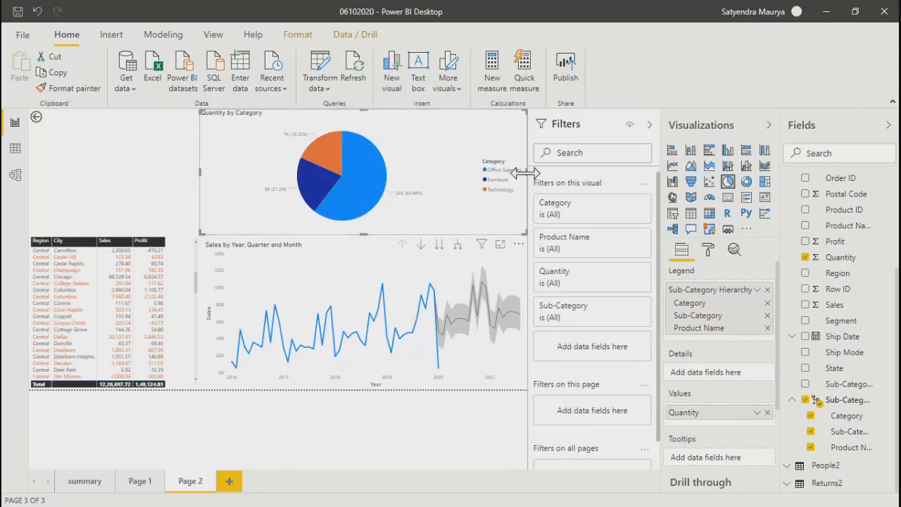
drag(524, 173, 351, 195)
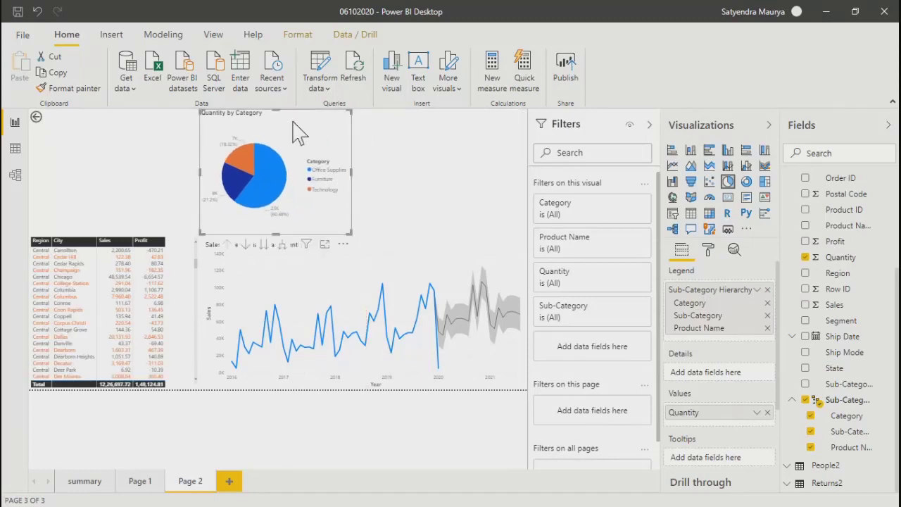
drag(299, 133, 127, 127)
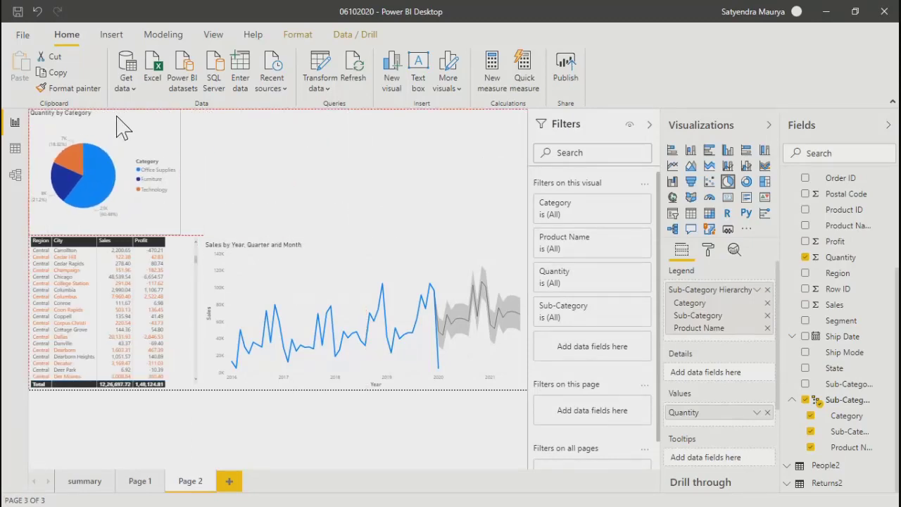
drag(181, 175, 180, 194)
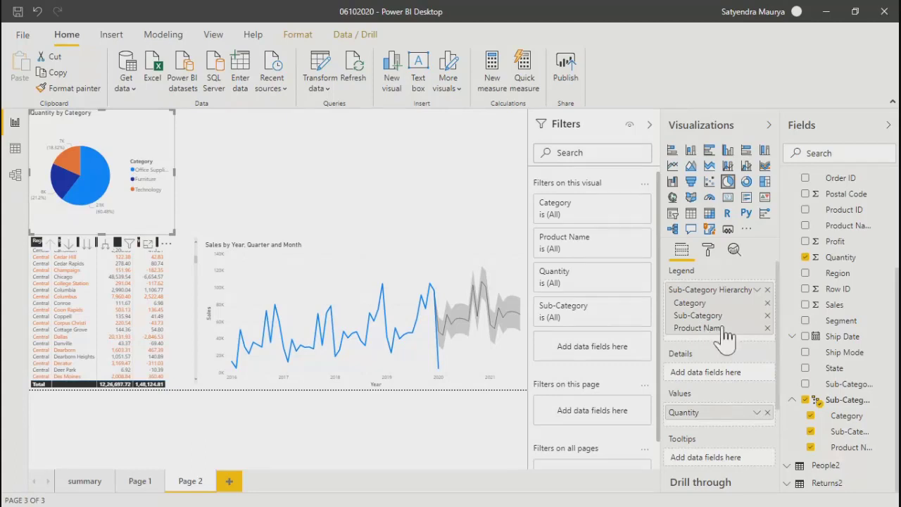
click(708, 250)
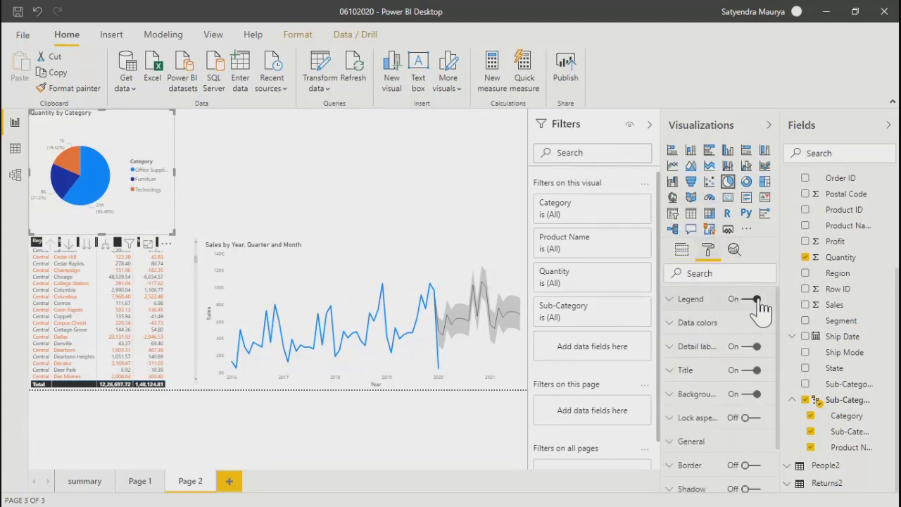
click(753, 299)
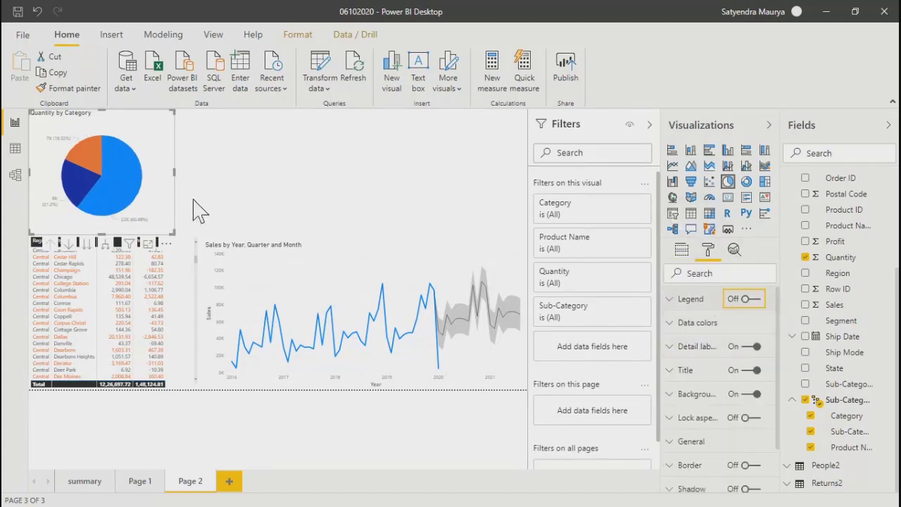
Step: Narrow the Region and City table to match the width of the pie chart above it
click(195, 312)
drag(196, 312, 177, 318)
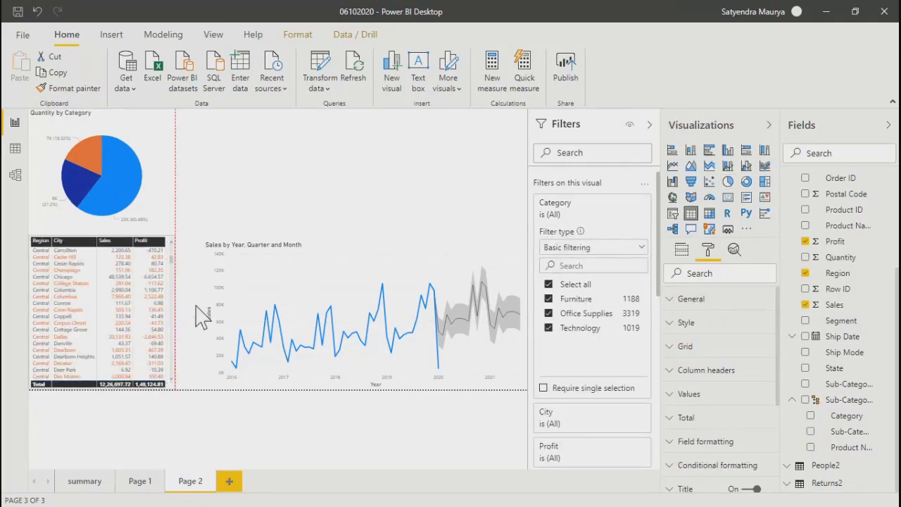
click(152, 162)
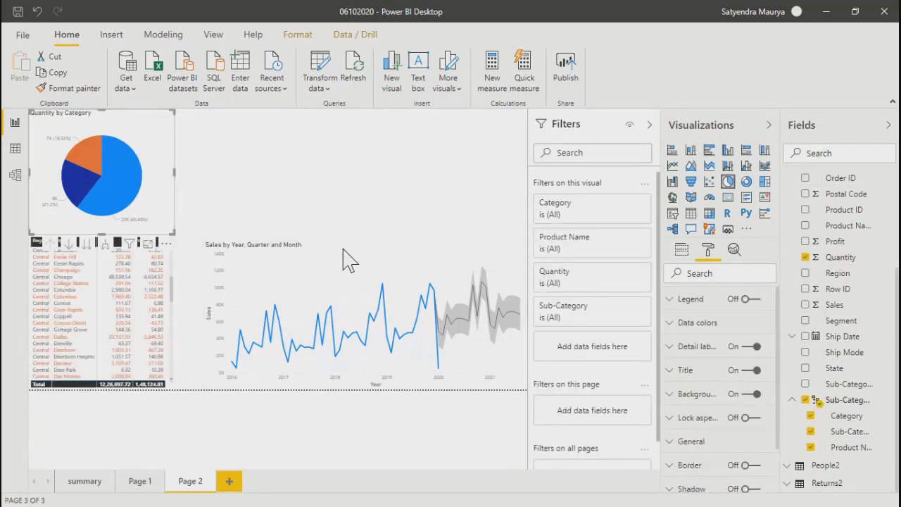
Step: Fit the Sales line chart beside the pie chart, widening it to the pie chart's edge and matching its height
click(224, 321)
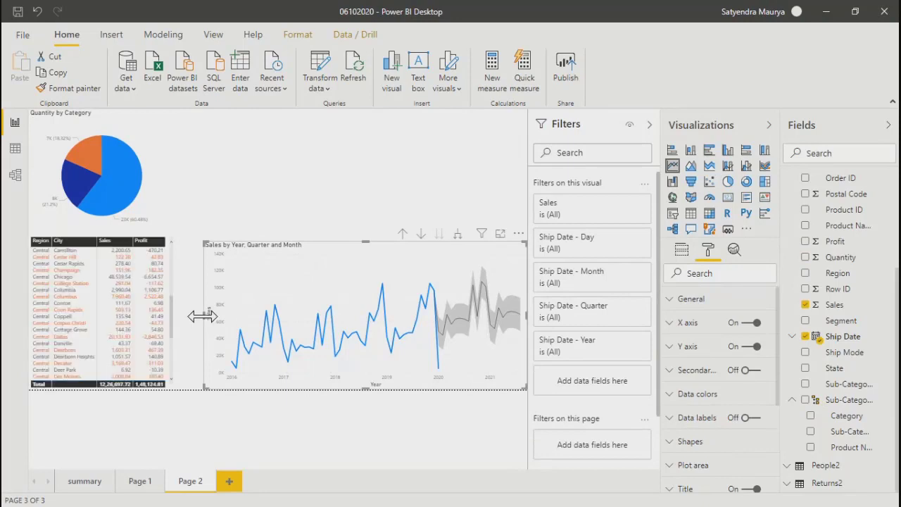
mouse_move(191, 316)
mouse_down()
mouse_move(176, 322)
mouse_move(192, 324)
mouse_move(178, 322)
mouse_up()
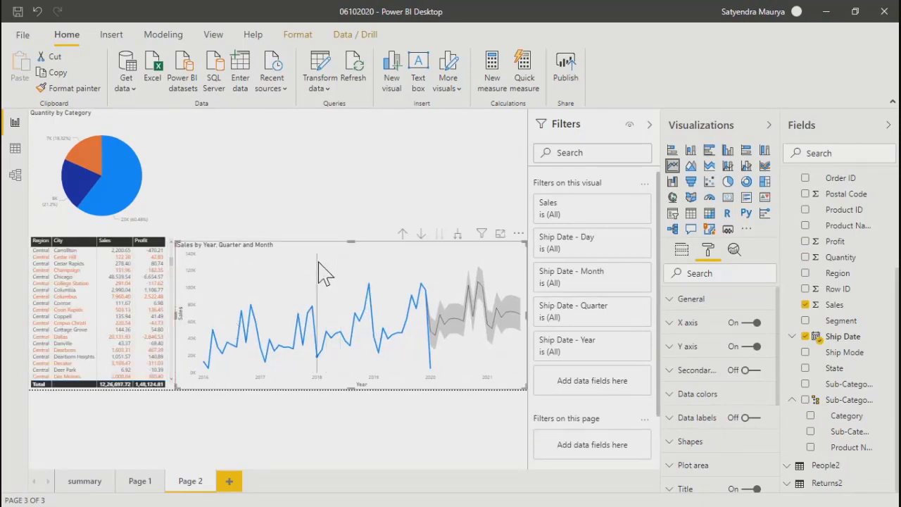
drag(321, 271, 352, 128)
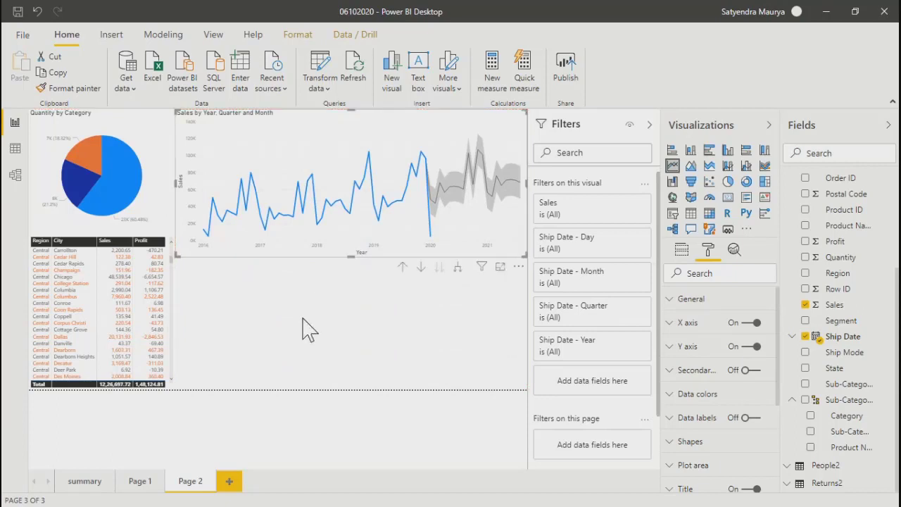
click(350, 283)
click(343, 228)
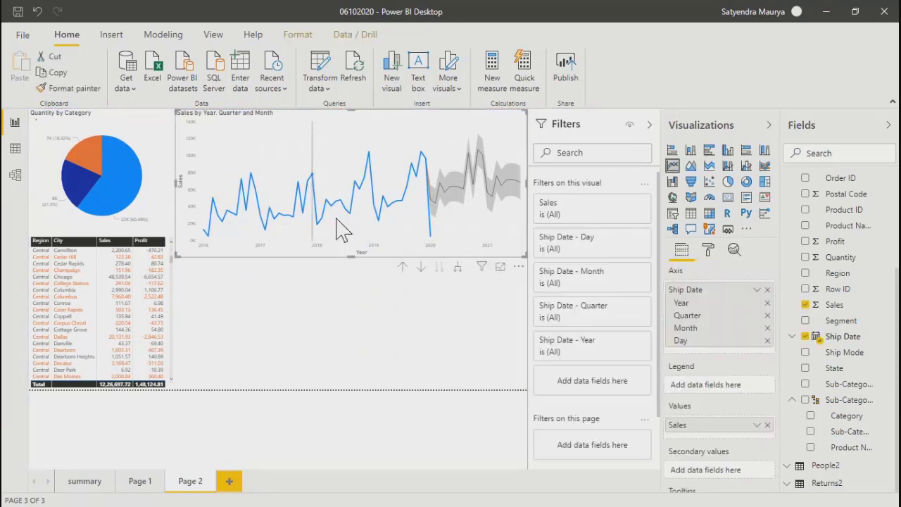
mouse_move(350, 255)
mouse_down()
mouse_move(351, 237)
mouse_move(357, 248)
mouse_up()
click(368, 316)
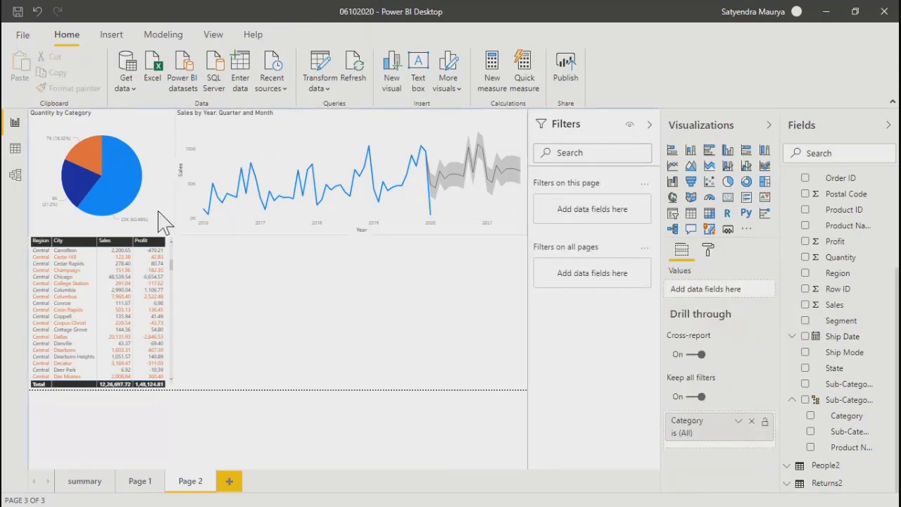
Step: Turn on the border for the Sales by Year, Quarter and Month line chart
click(276, 136)
scroll(743, 402, down, 3)
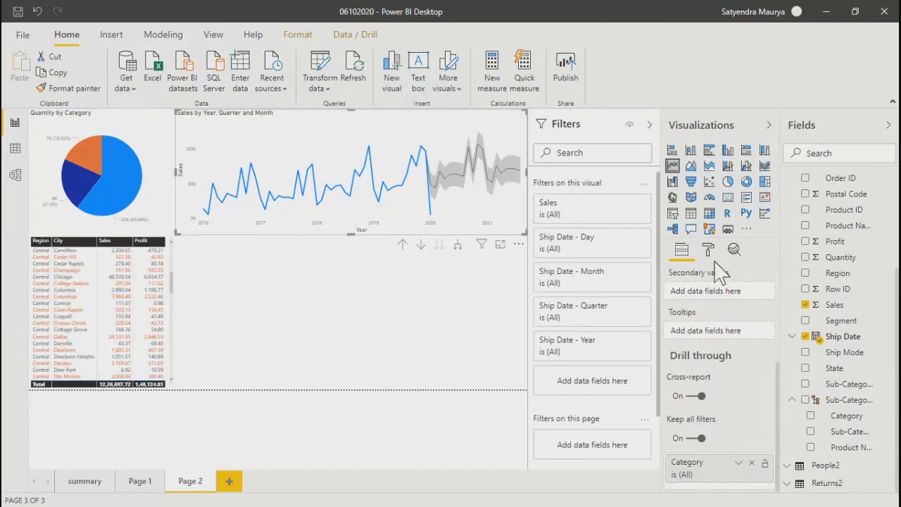
click(708, 251)
scroll(712, 431, down, 2)
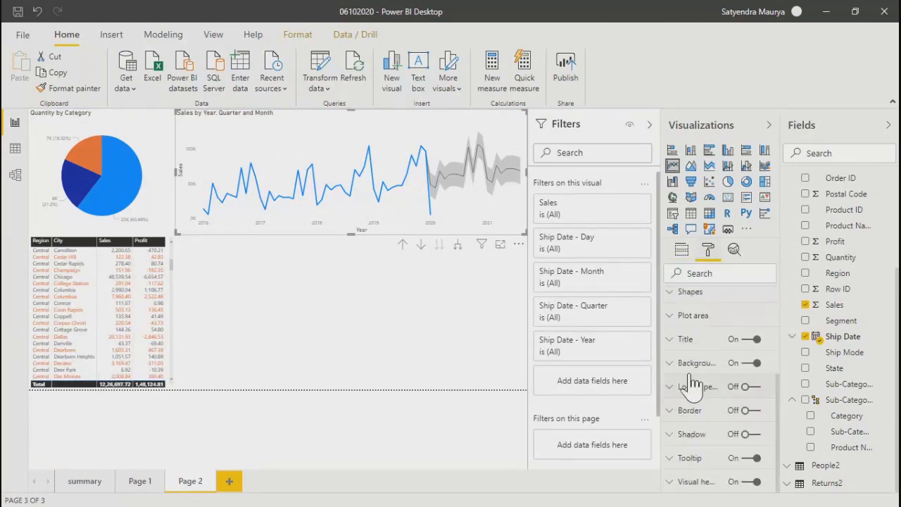
click(759, 415)
click(754, 411)
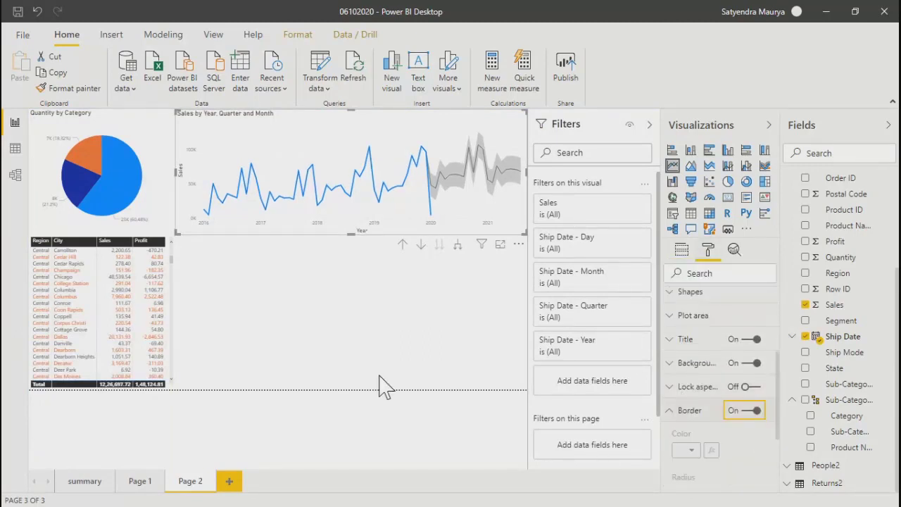
Step: Turn on the border for the Quantity by Category pie chart
click(204, 311)
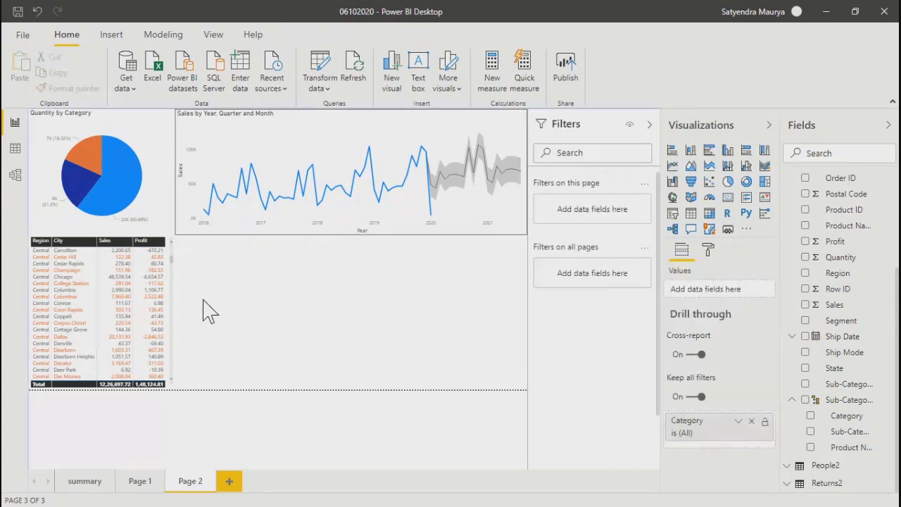
click(155, 134)
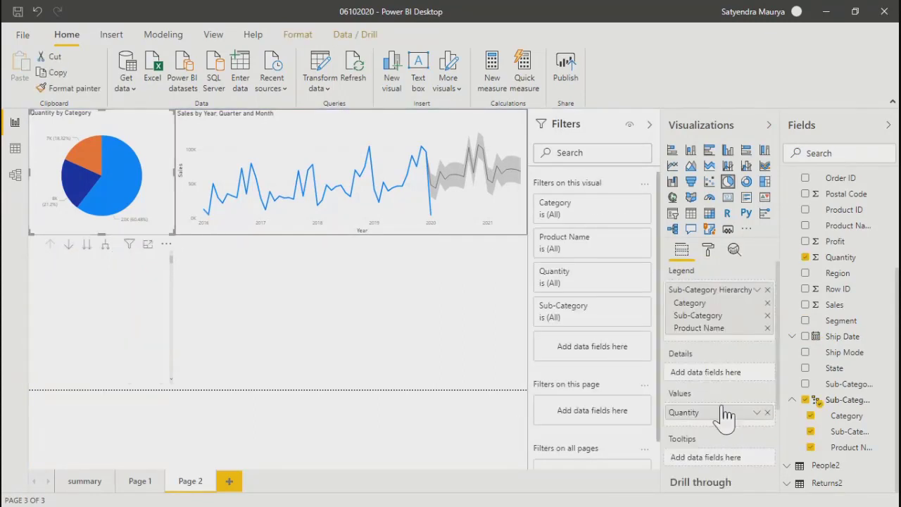
click(708, 250)
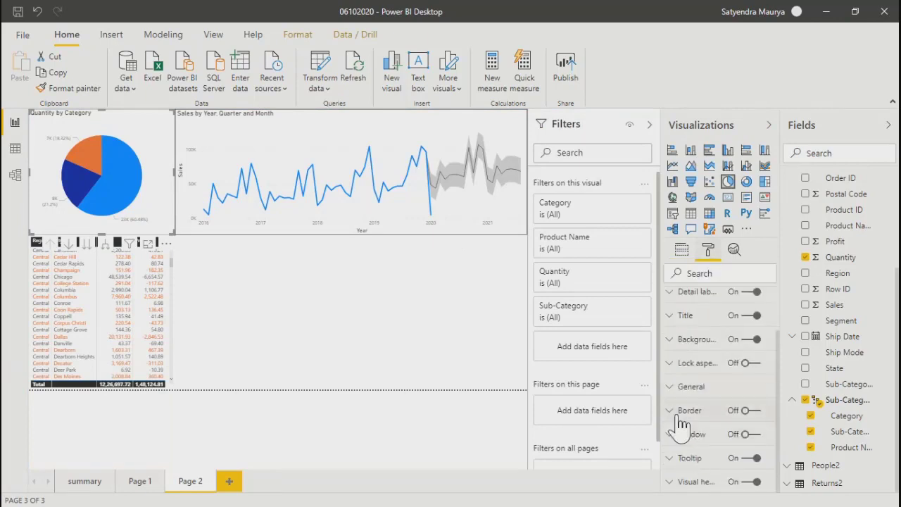
click(687, 412)
click(747, 411)
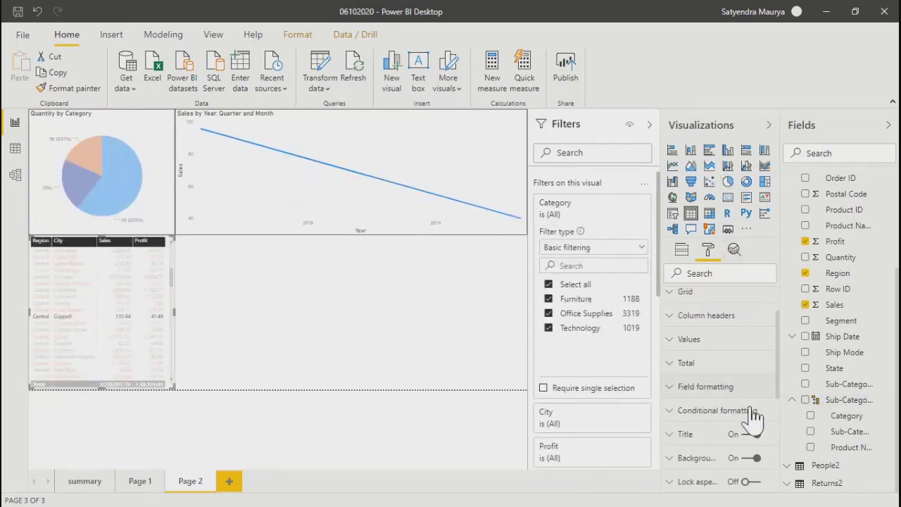
Step: Turn on the border for the Region and City table and deselect it
scroll(747, 423, down, 3)
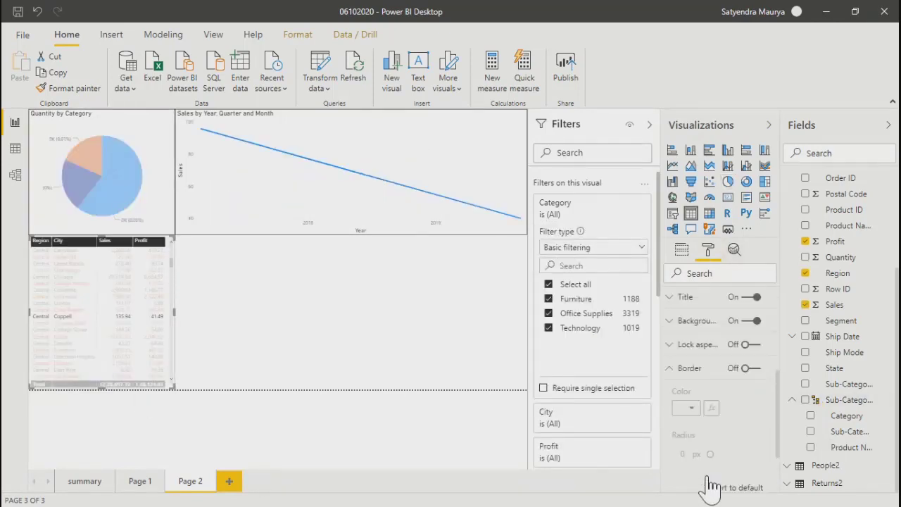
scroll(708, 479, up, 3)
drag(779, 349, 777, 422)
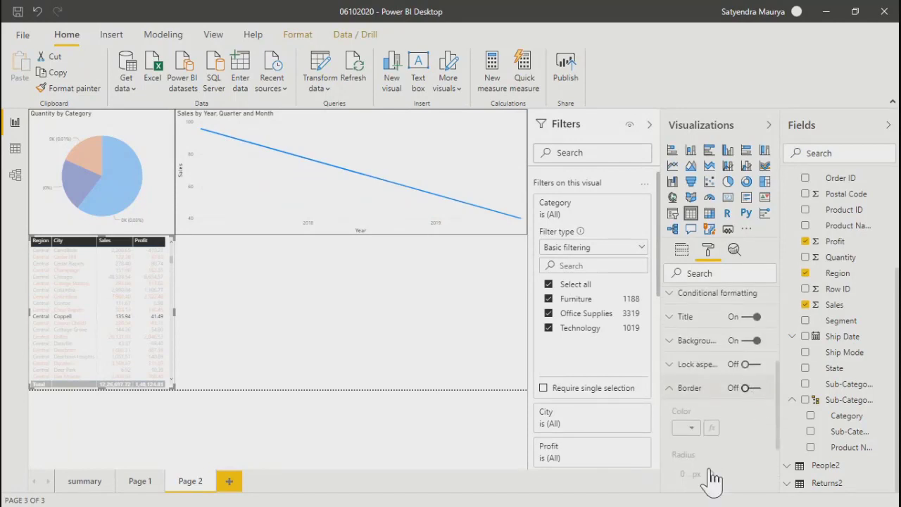
click(367, 356)
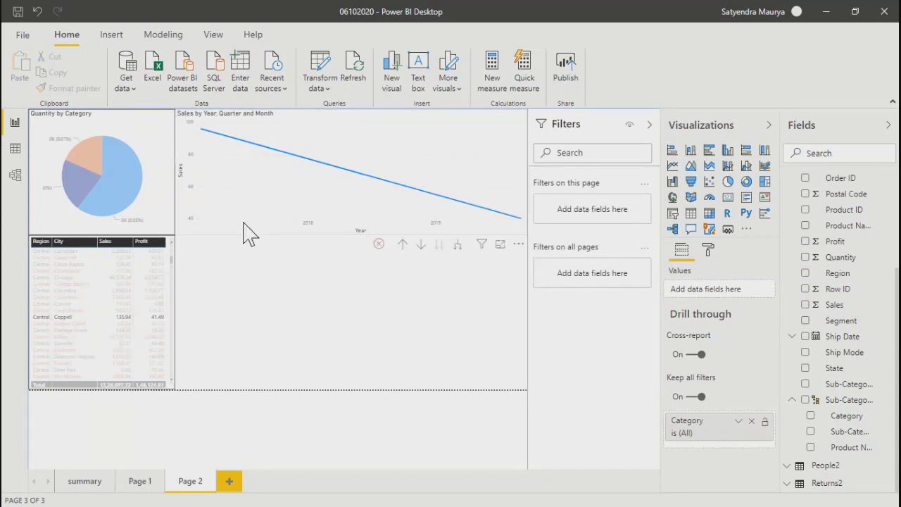
double_click(260, 304)
click(131, 298)
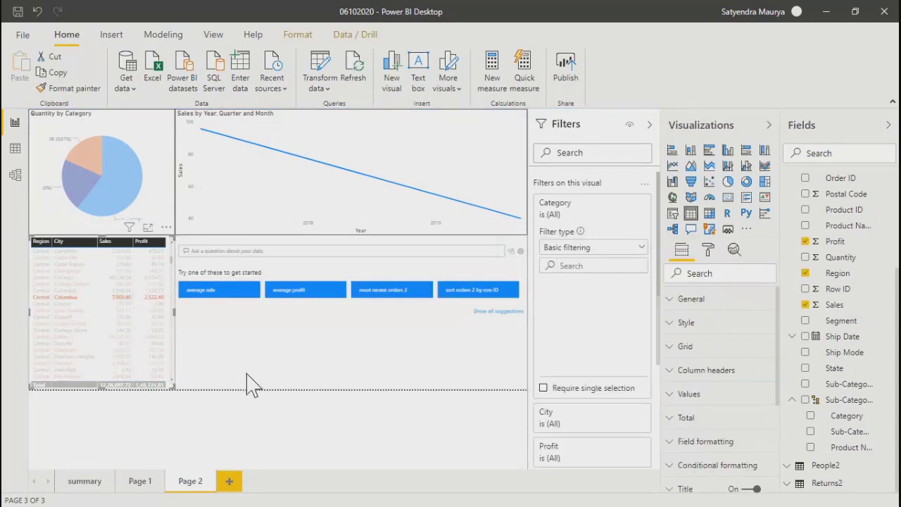
click(502, 301)
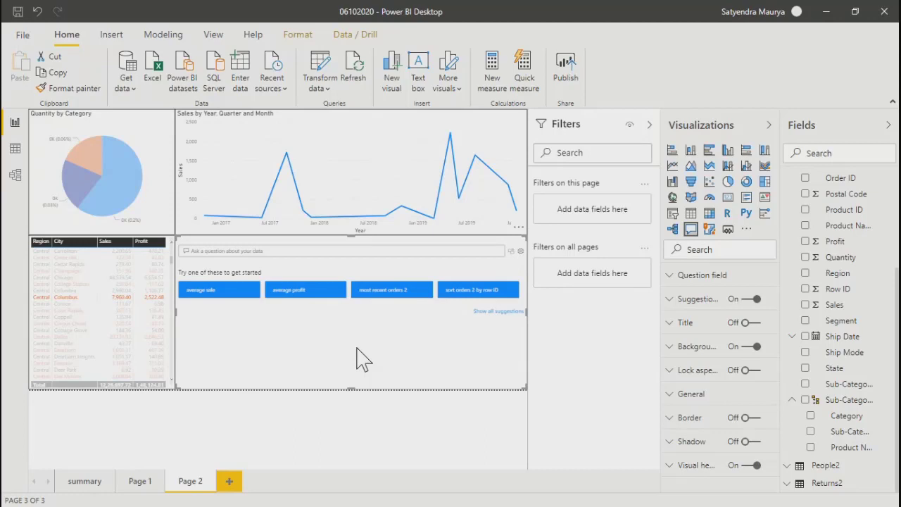
key(Delete)
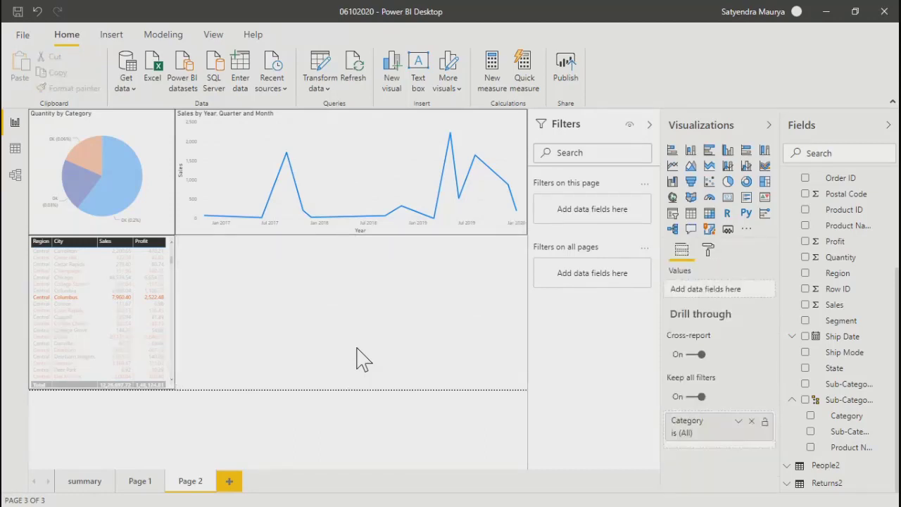
Step: Insert a matrix in the empty space beside the table, with Sub-Category Hierarchy as rows and Ship Date as columns
click(711, 214)
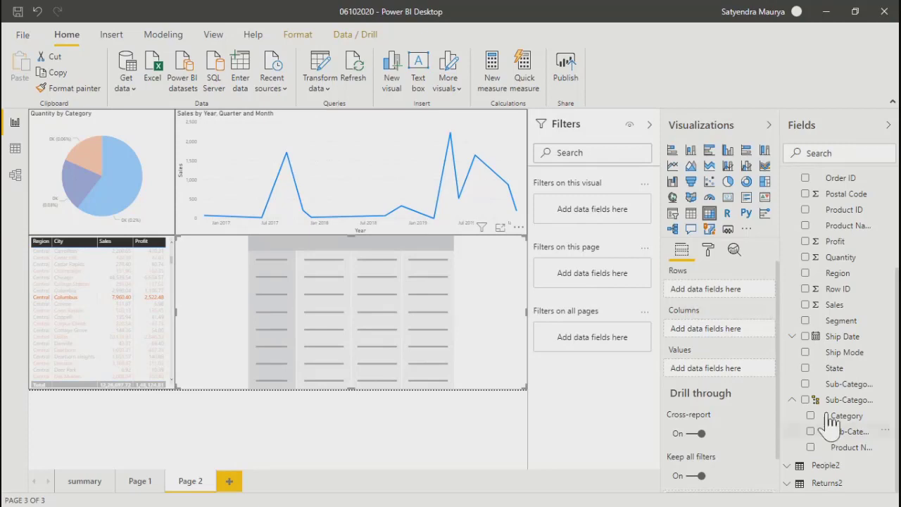
click(811, 401)
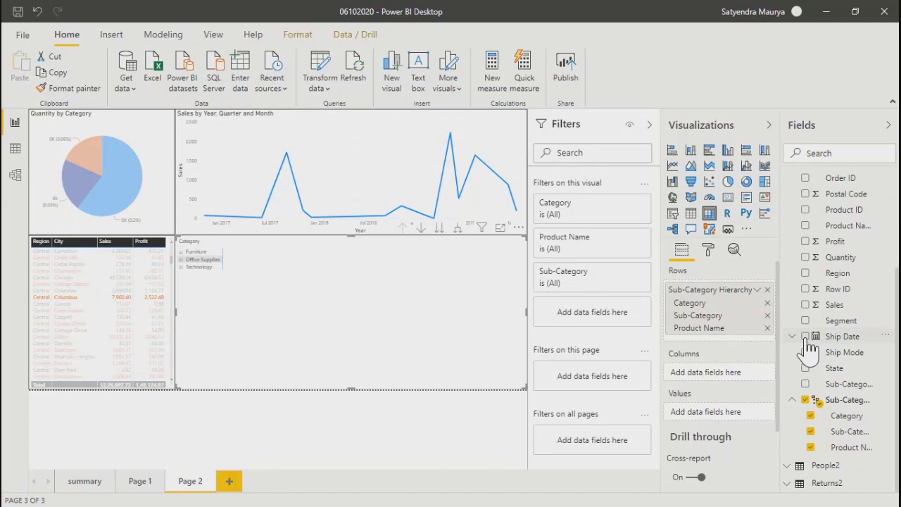
drag(809, 343, 717, 384)
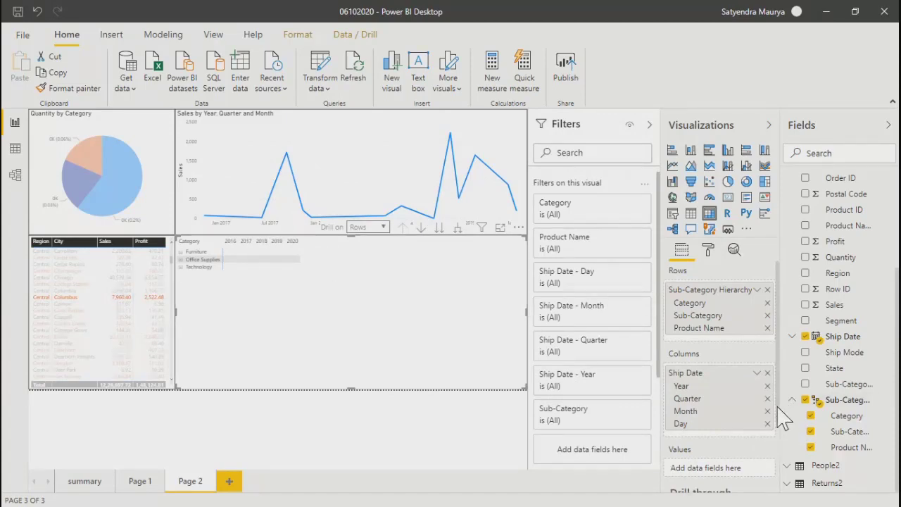
Step: Add Sales and Profit as the matrix values
scroll(782, 412, down, 3)
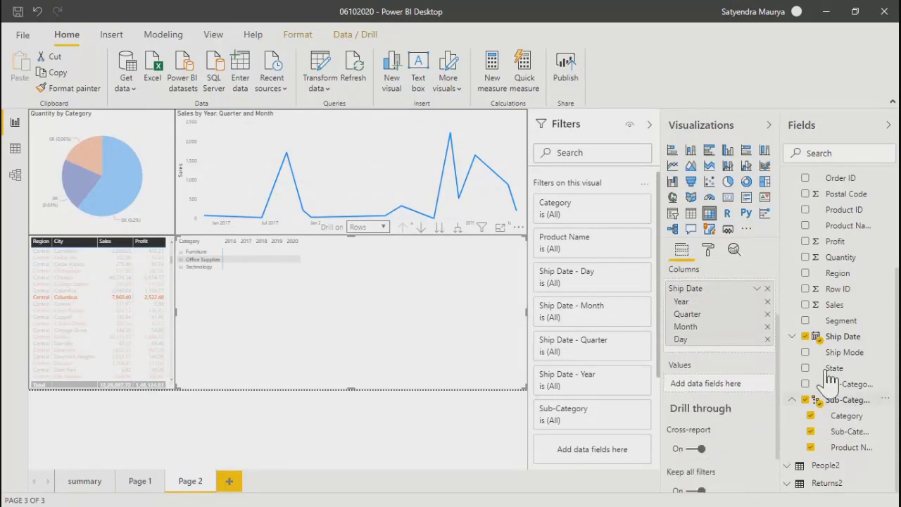
drag(836, 307, 694, 388)
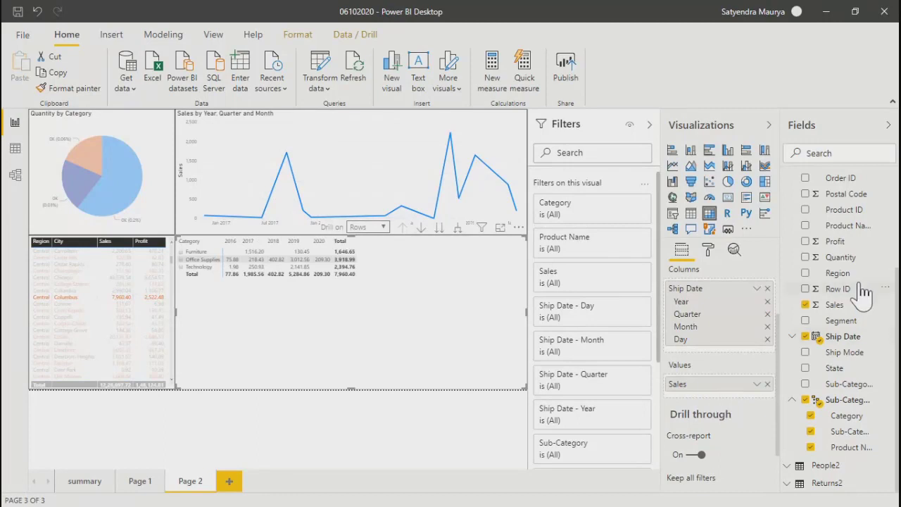
drag(831, 243, 740, 406)
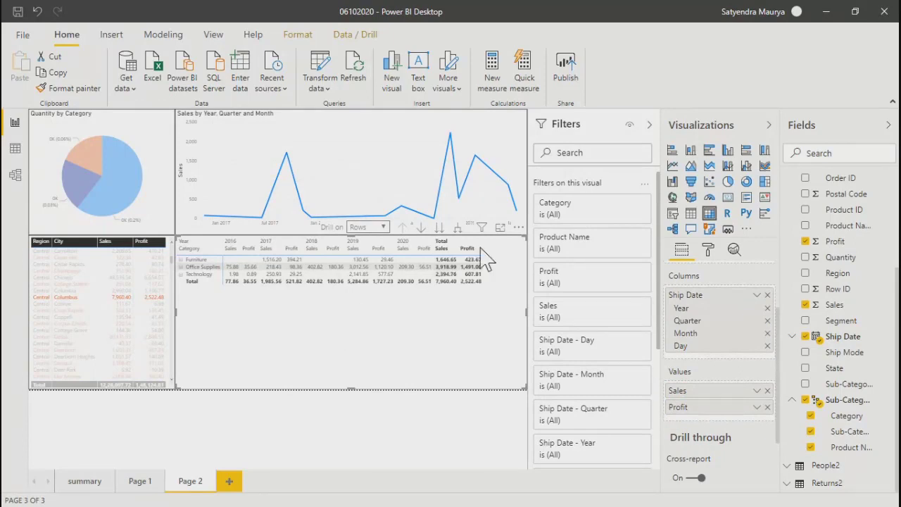
Step: Open the matrix in focus mode, view it from the 2016 column, and keep drilling set to Rows
click(501, 229)
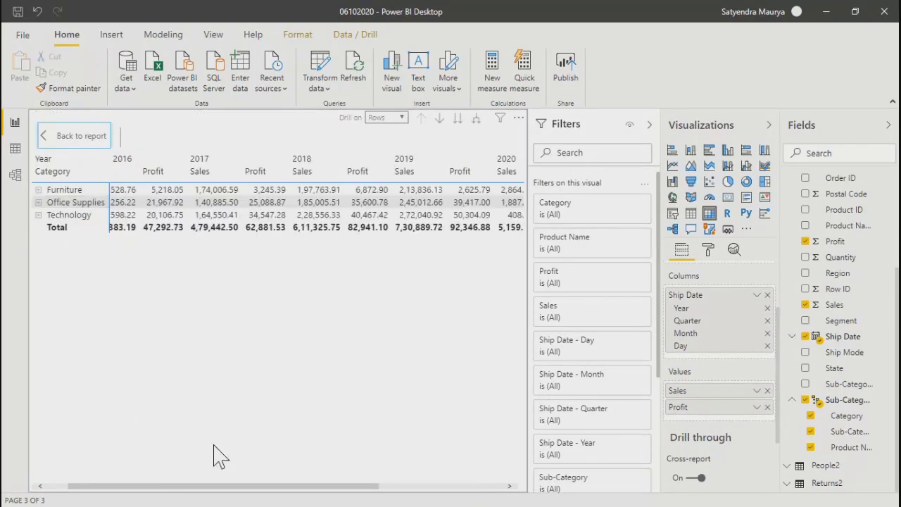
drag(178, 486, 30, 487)
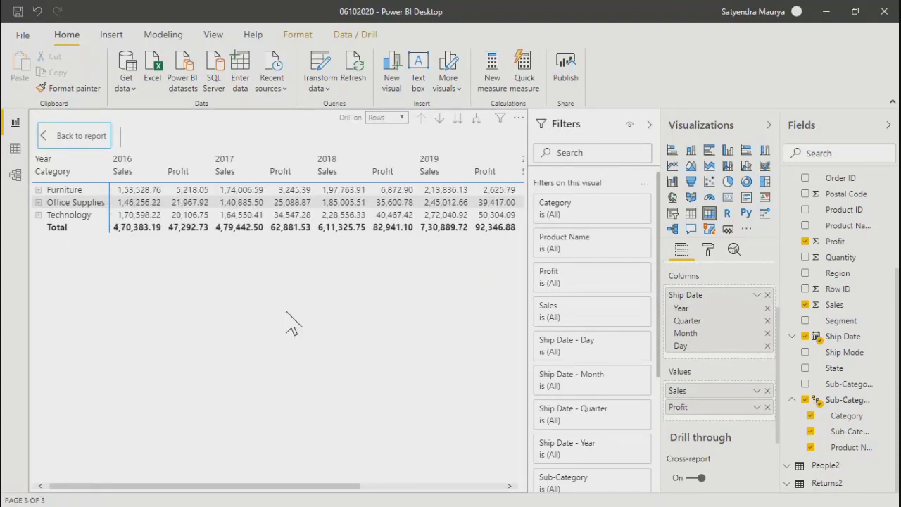
click(381, 118)
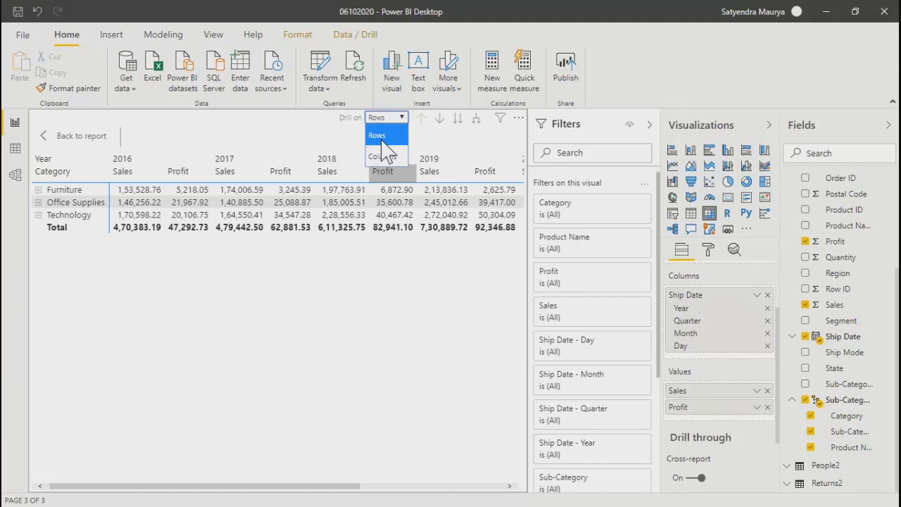
click(382, 140)
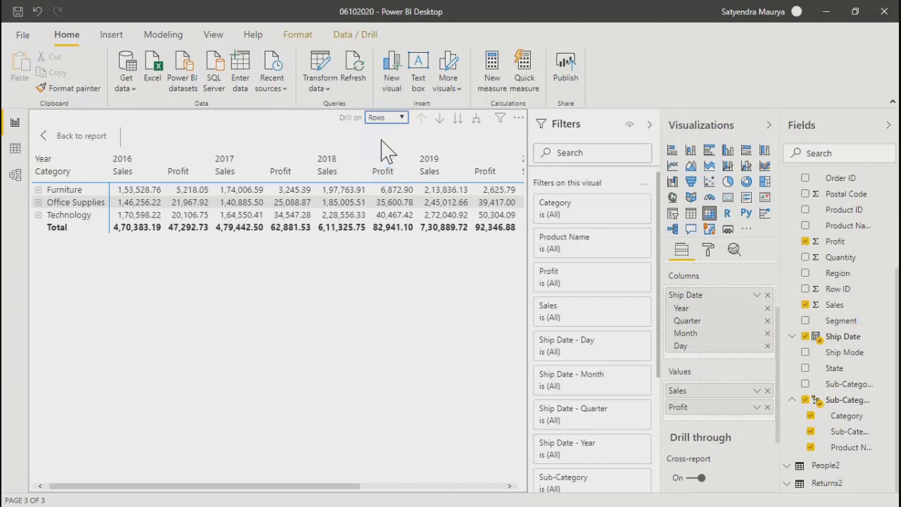
click(359, 174)
Step: Take the matrix rows to the Sub-Category level and back, and expand all categories down one level
click(440, 120)
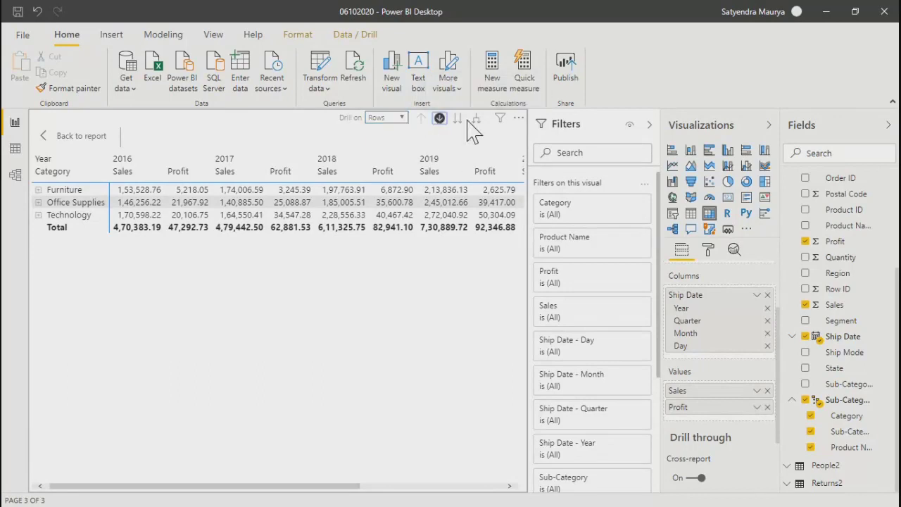
click(458, 120)
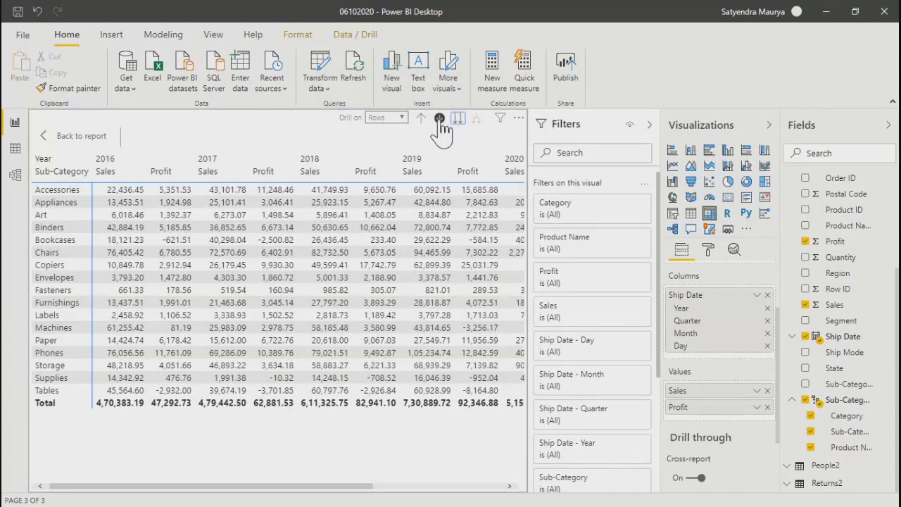
click(440, 119)
click(458, 118)
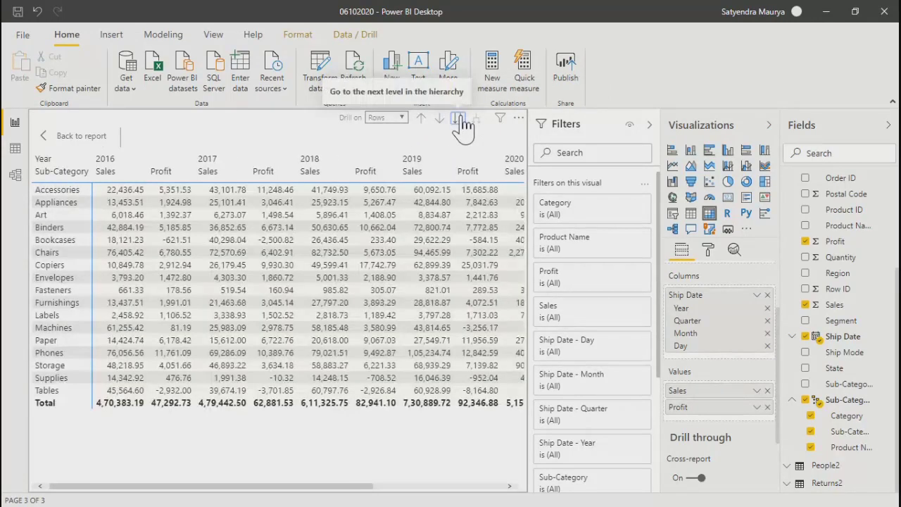
click(422, 122)
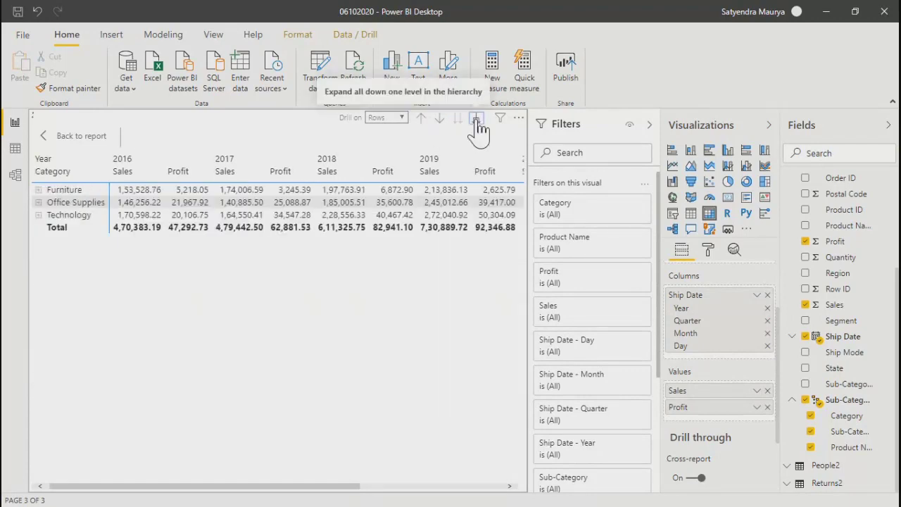
click(478, 122)
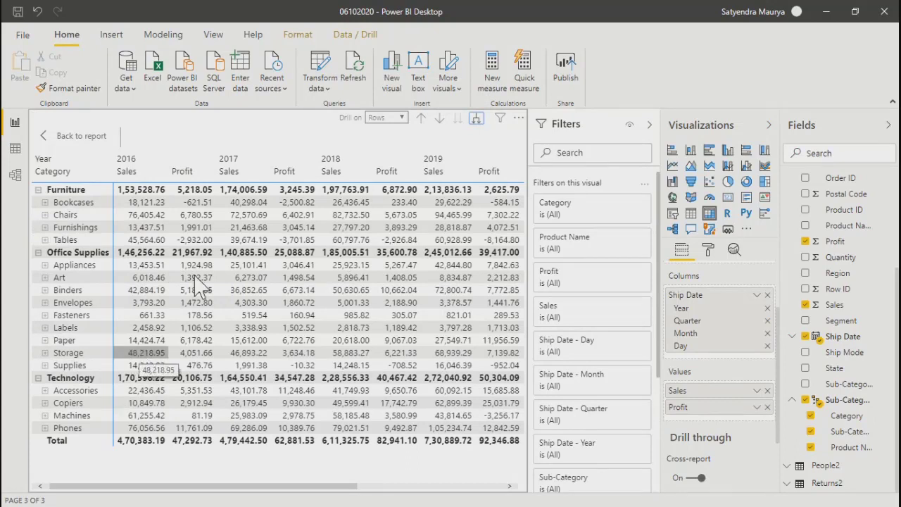
Step: Switch drilling to Columns, move the matrix columns through Quarter to the Month level, and return to the report
click(395, 119)
click(382, 157)
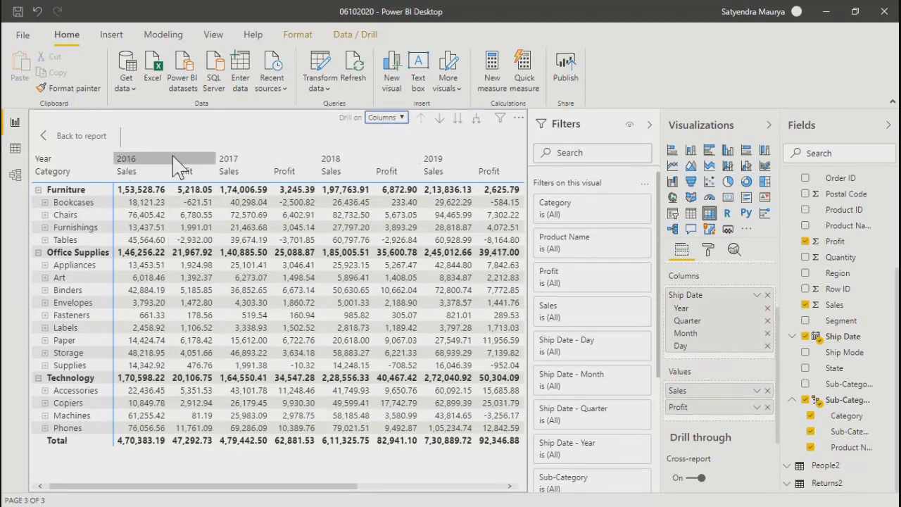
click(458, 119)
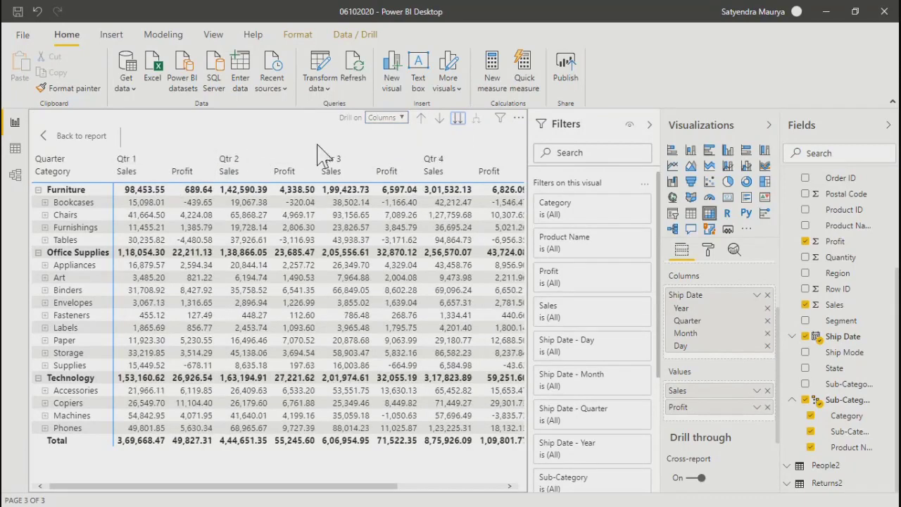
click(457, 119)
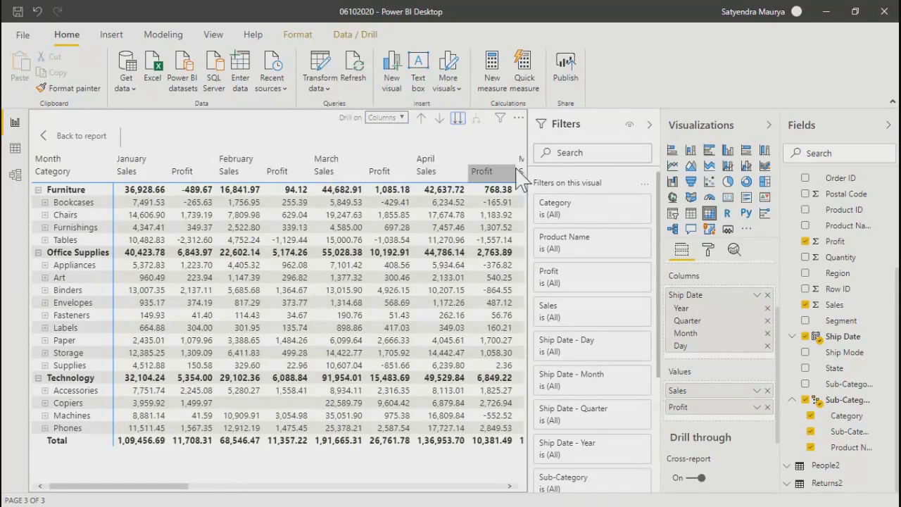
click(73, 144)
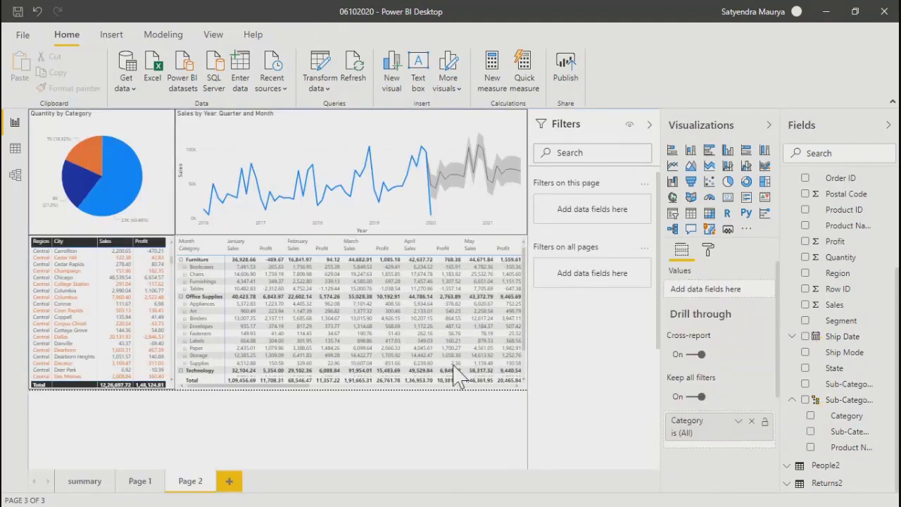
Step: Turn on the border for the Sales and Profit matrix
click(218, 248)
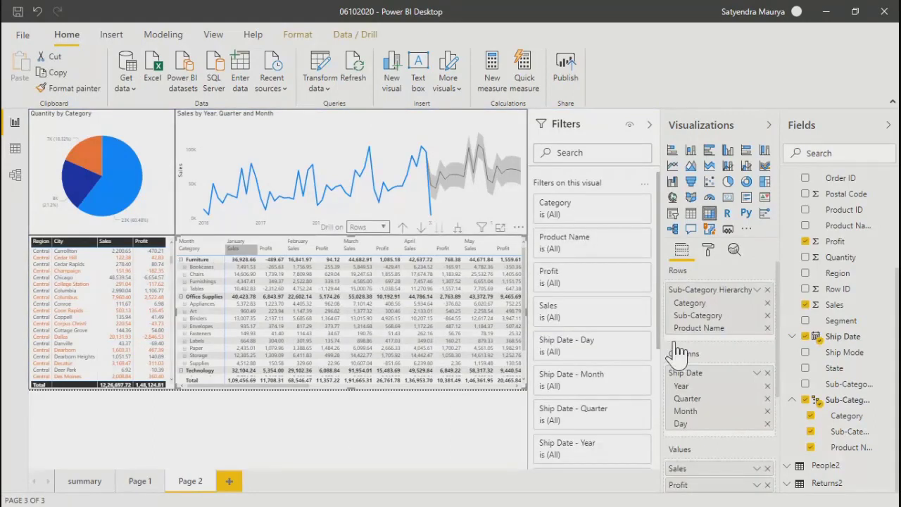
click(710, 252)
scroll(711, 422, down, 5)
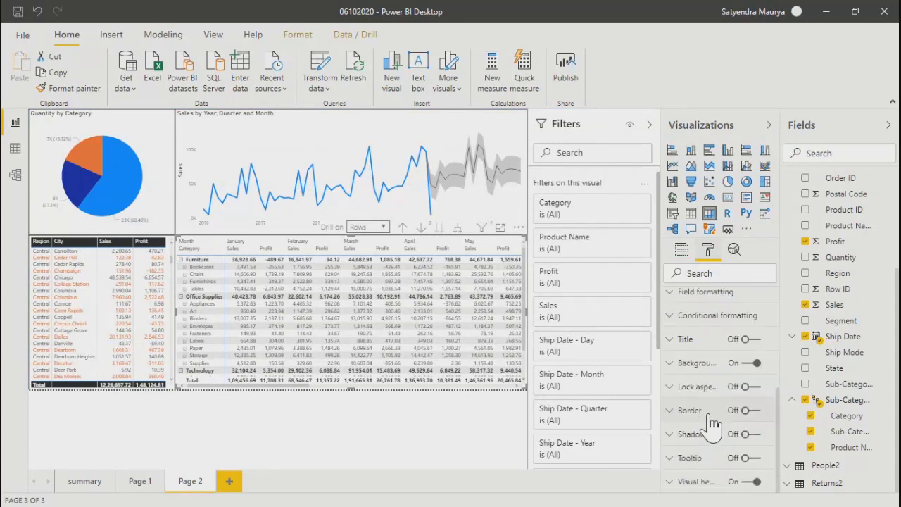
click(751, 413)
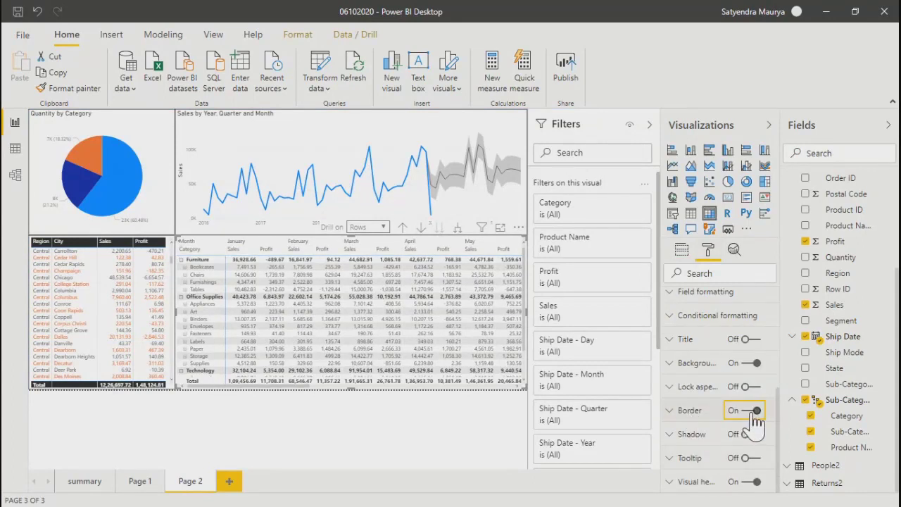
click(405, 438)
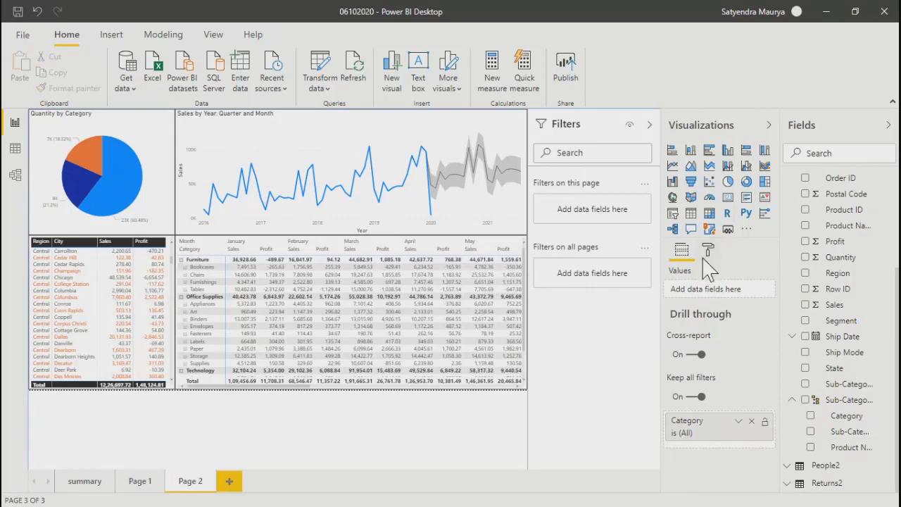
Step: Review the Sales and Profit matrix's field assignments, formatting options and analytics options
click(268, 243)
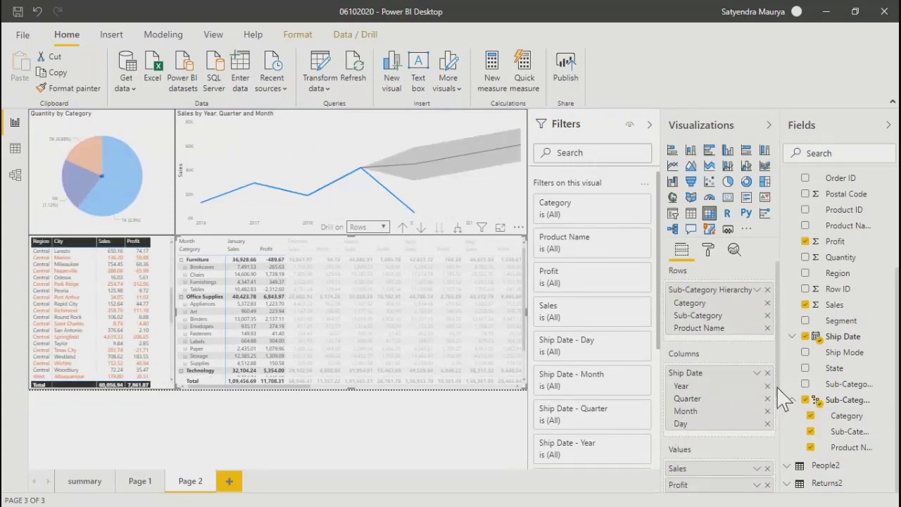
scroll(778, 387, down, 5)
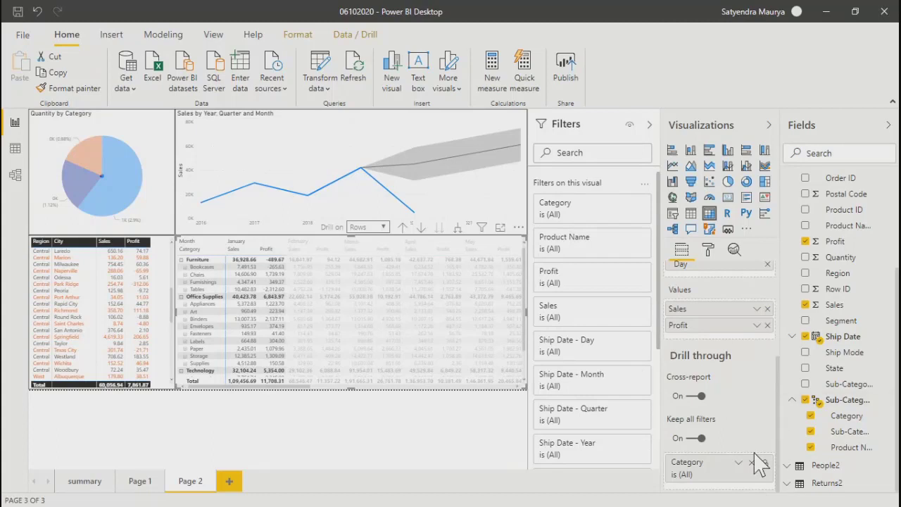
scroll(725, 486, up, 2)
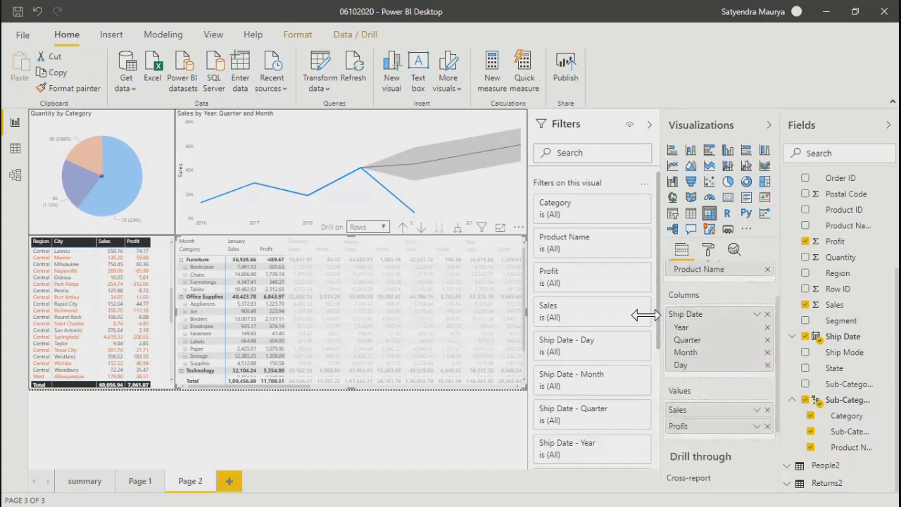
click(708, 250)
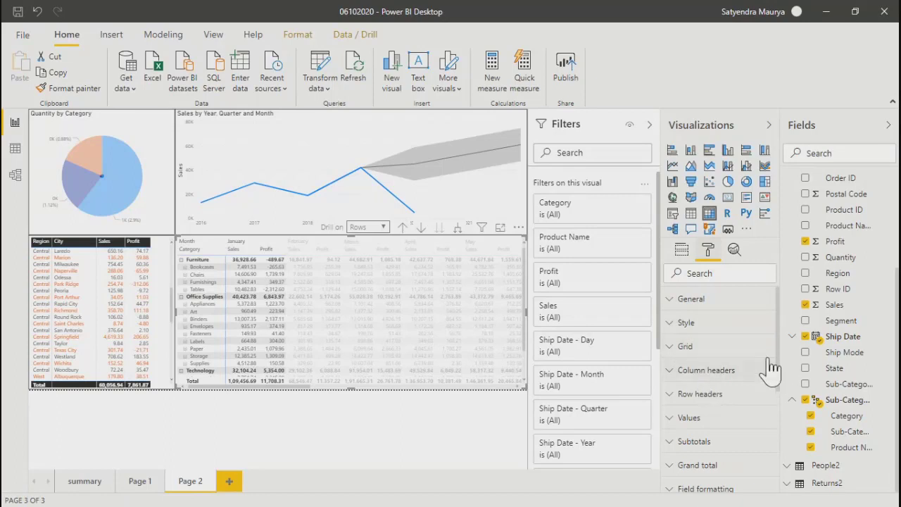
scroll(775, 359, down, 3)
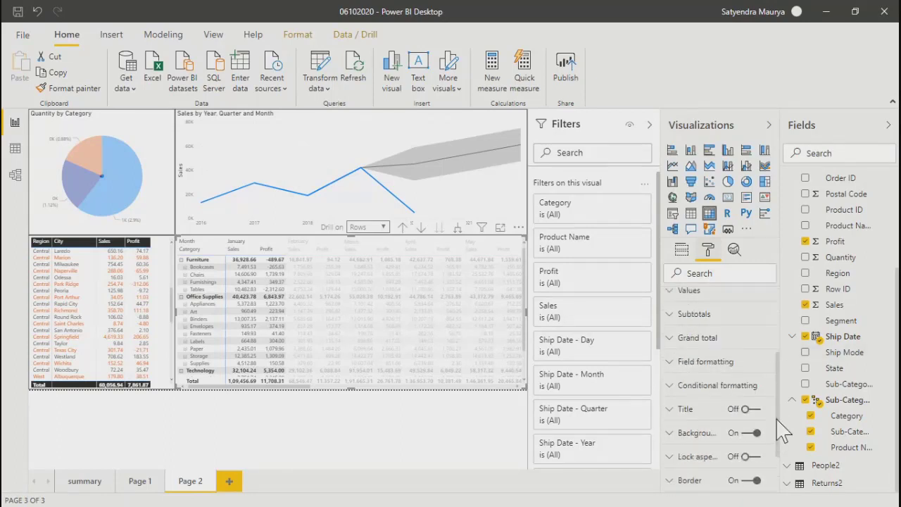
scroll(779, 437, down, 3)
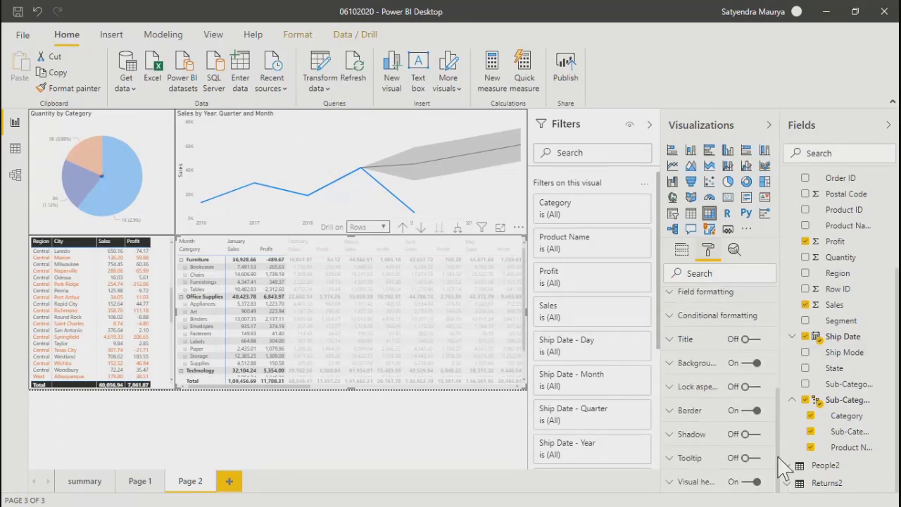
drag(780, 458, 789, 301)
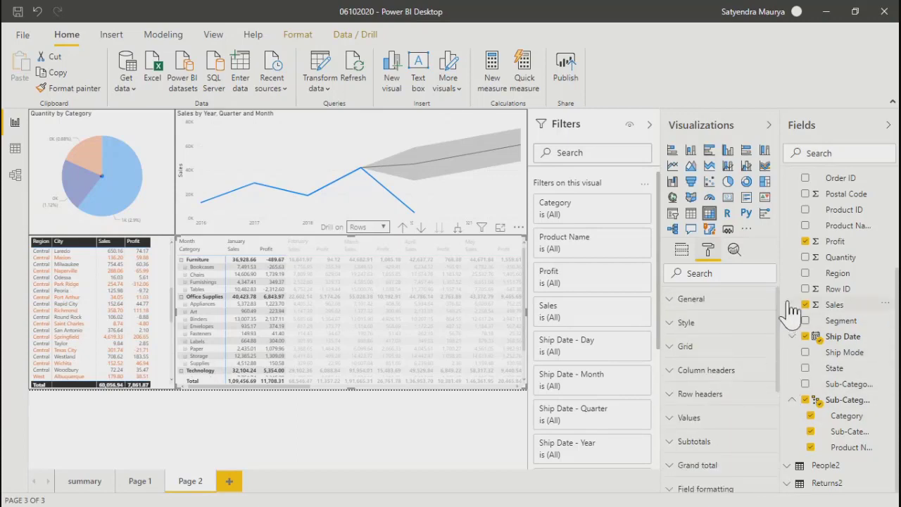
click(734, 250)
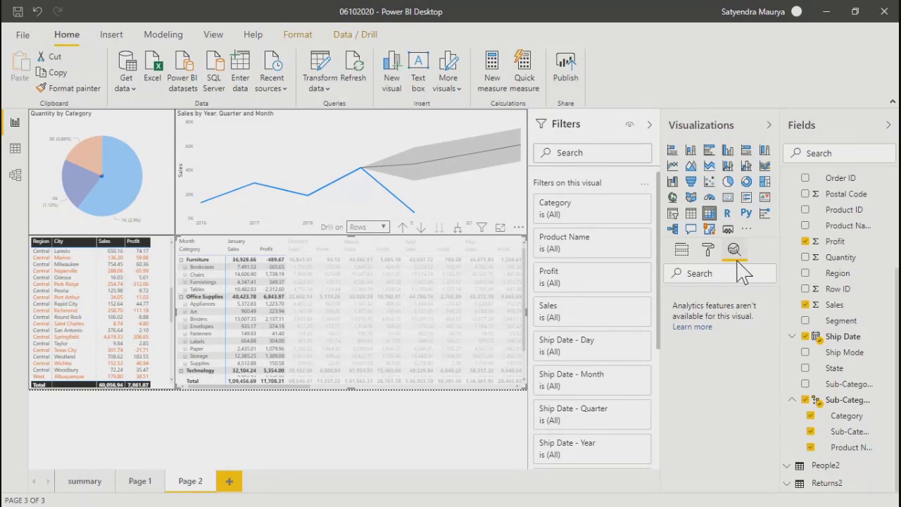
click(405, 409)
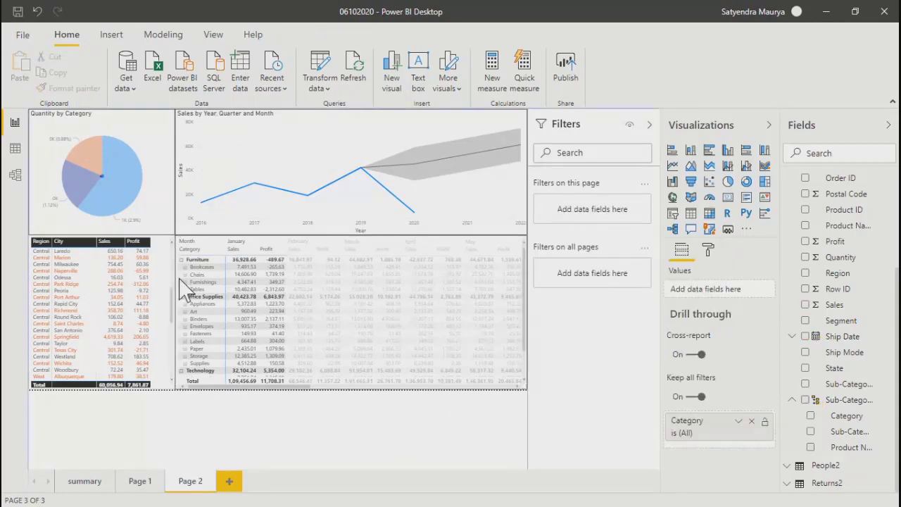
Step: Clear the January cross-highlighting from the matrix and deselect the visual
click(208, 250)
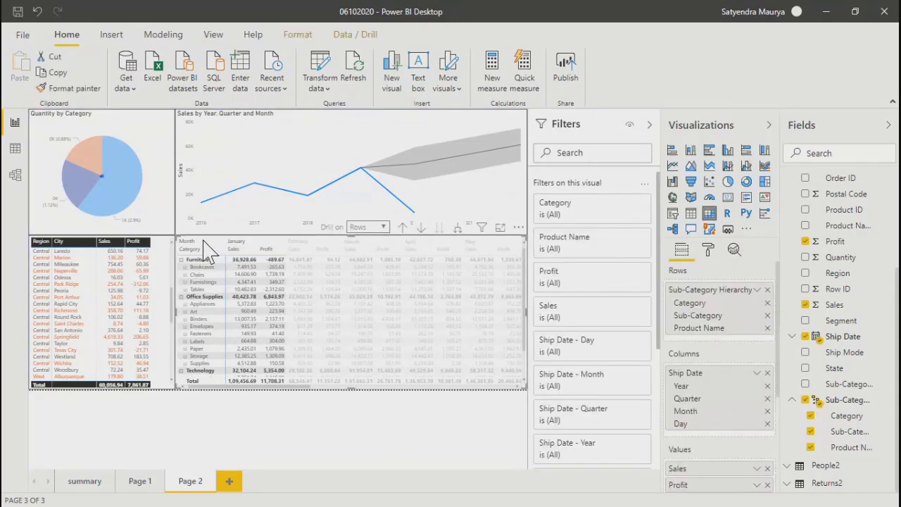
click(310, 304)
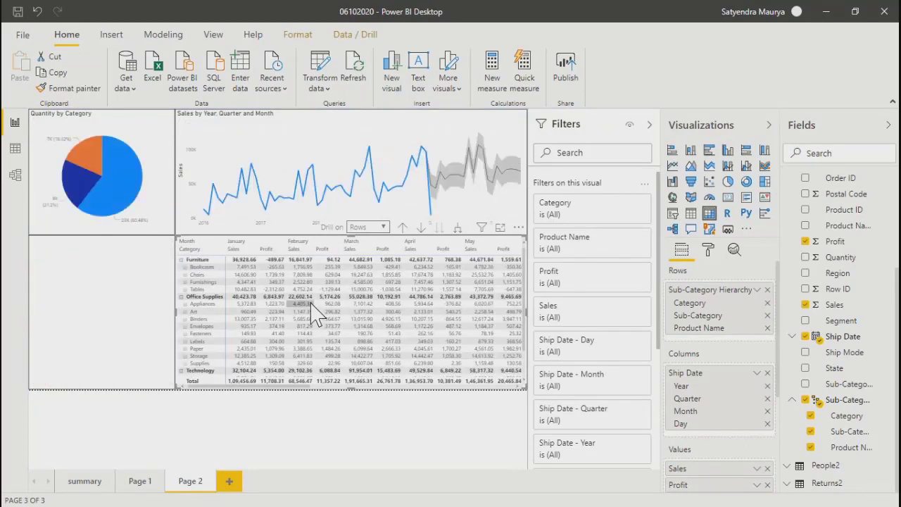
click(323, 437)
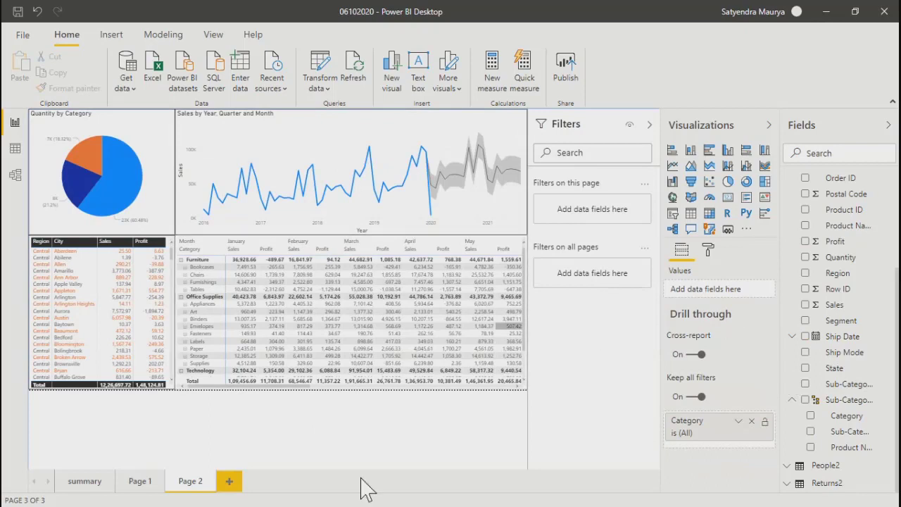
Step: Rename the report page Page 2 as Forecast and Trend
double_click(191, 481)
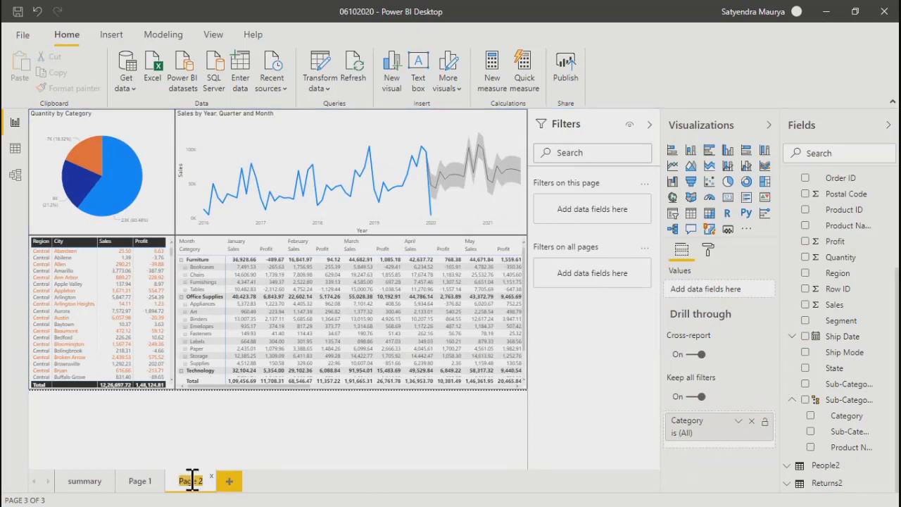
text(Fu)
text(recast)
click(251, 446)
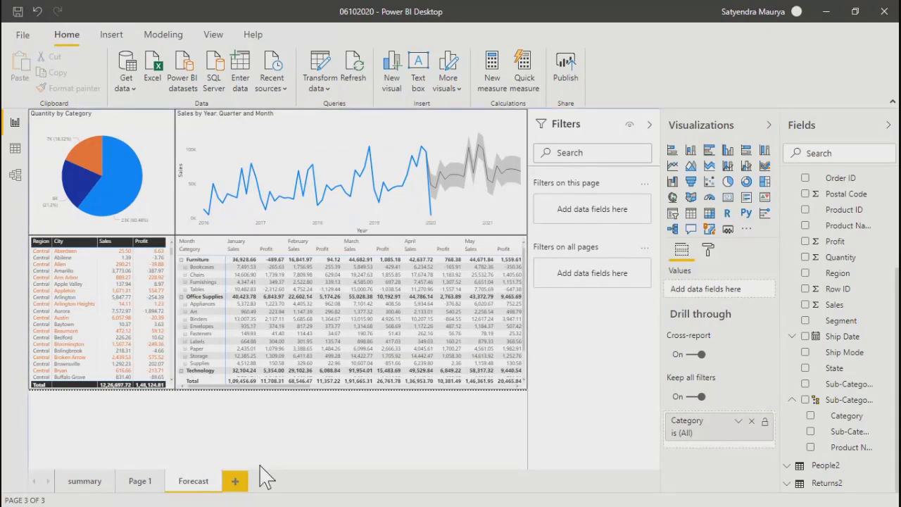
double_click(206, 483)
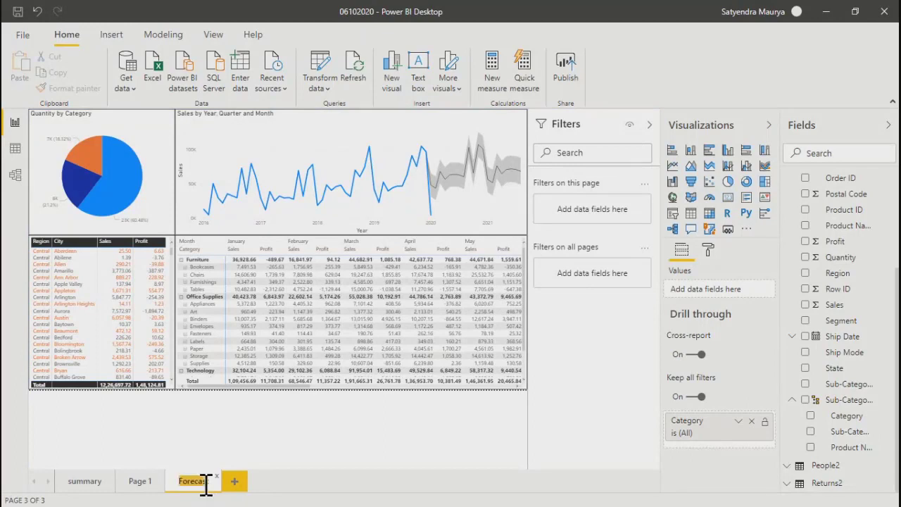
click(205, 483)
text(and Trend)
click(331, 456)
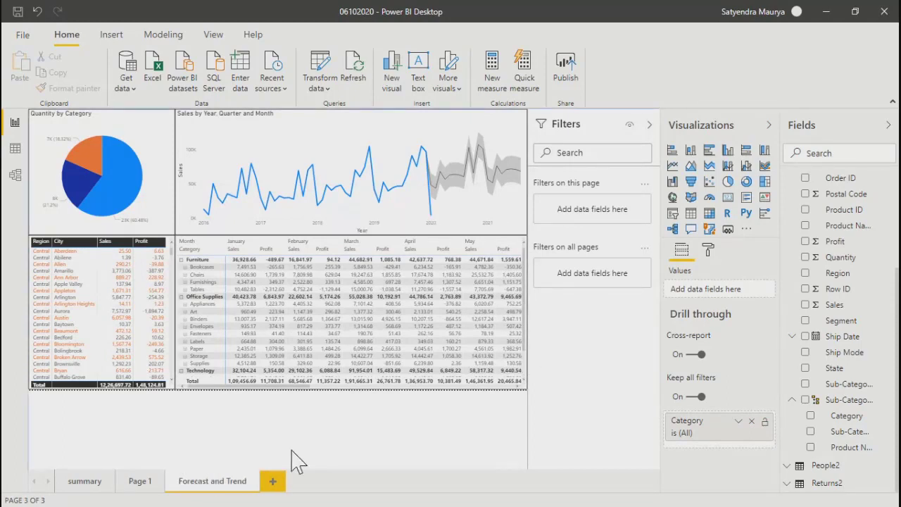
Step: Look at Page 1, return to Forecast and Trend, and add a new blank report page
click(145, 484)
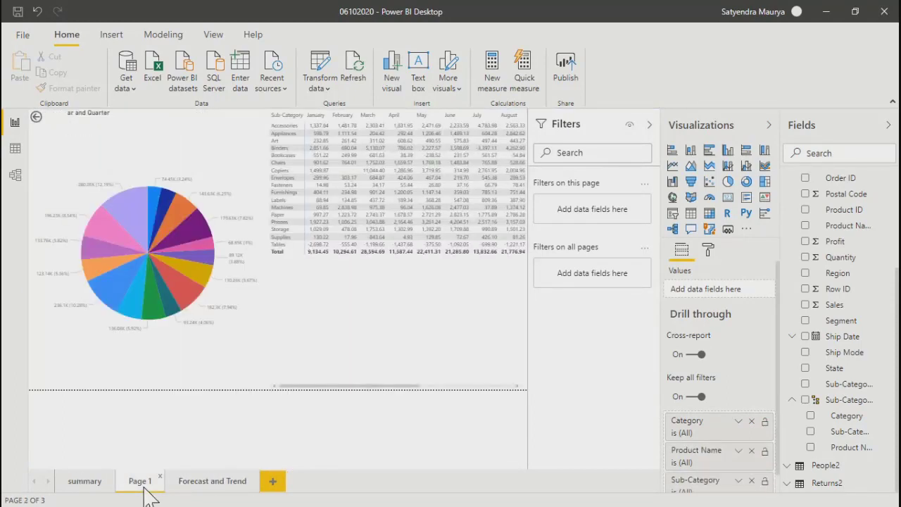
click(205, 486)
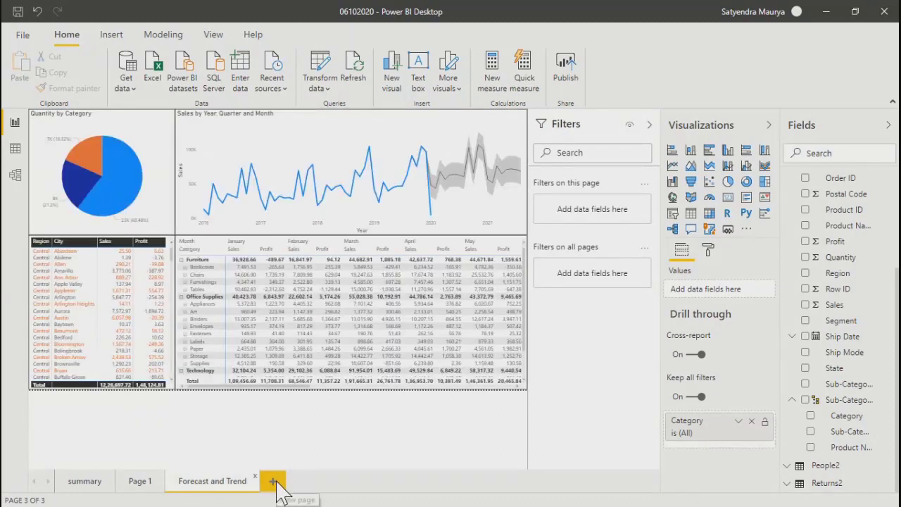
click(272, 482)
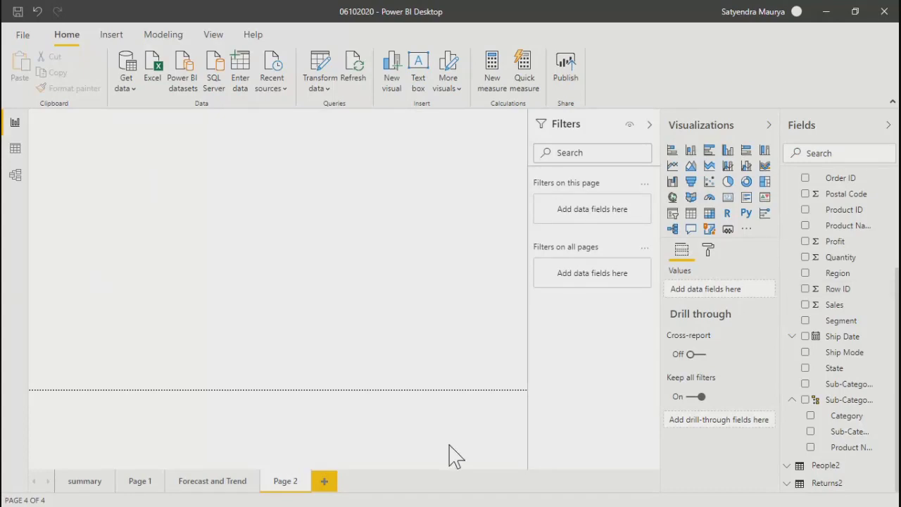
Step: Switch to Chrome, search Google for "chart types based on variables", and show the image results
key(alt+Tab)
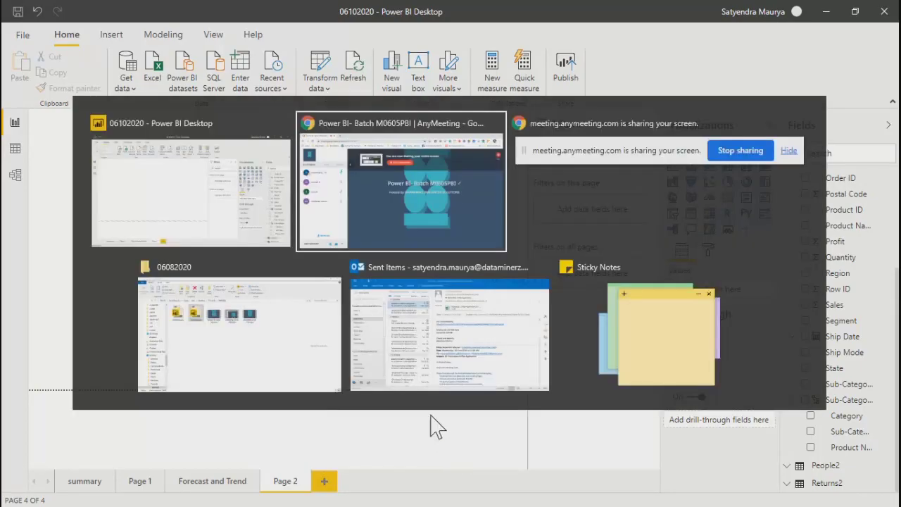
click(417, 244)
click(179, 11)
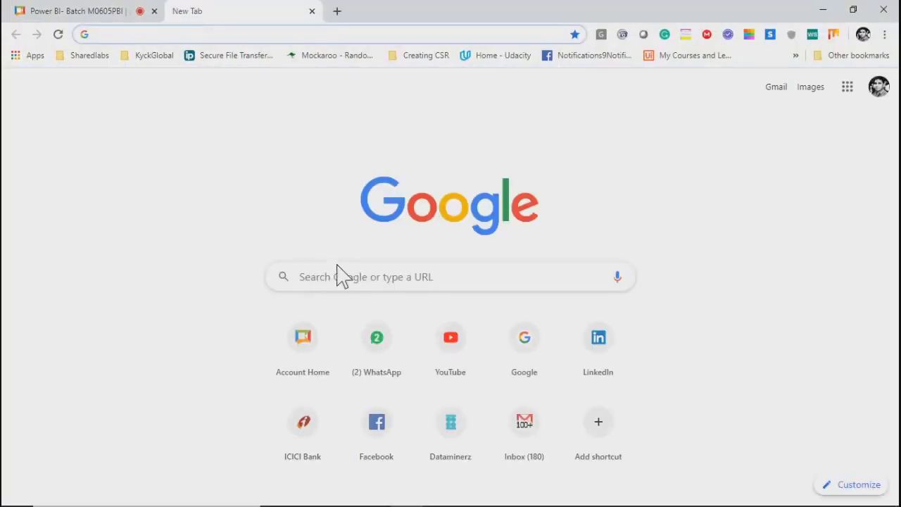
click(331, 282)
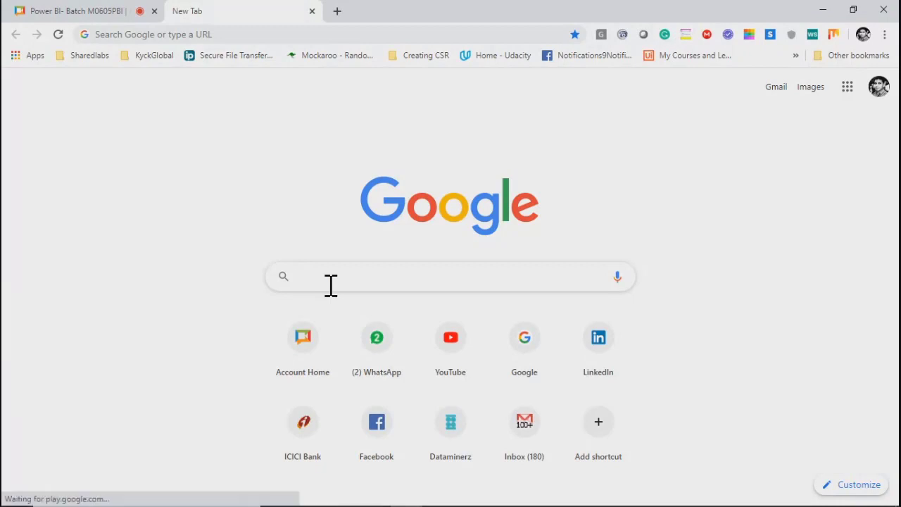
text(chart)
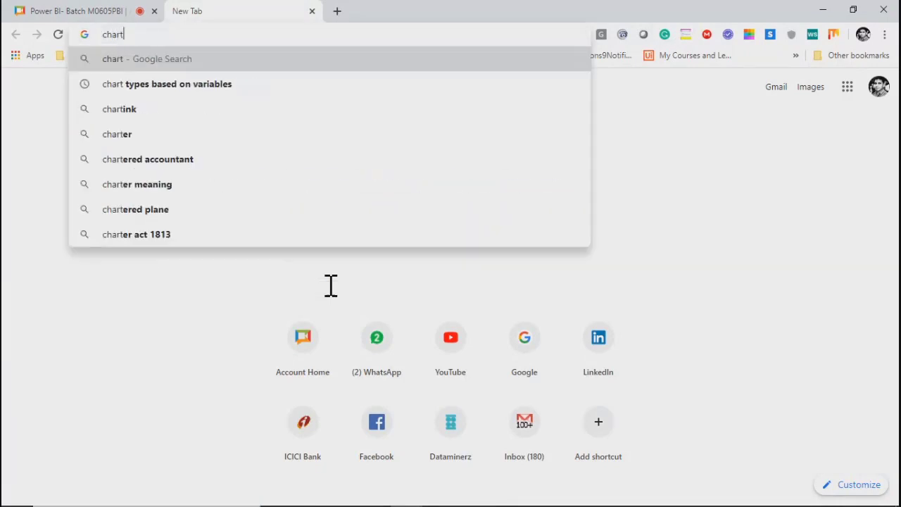
key(Down)
key(Return)
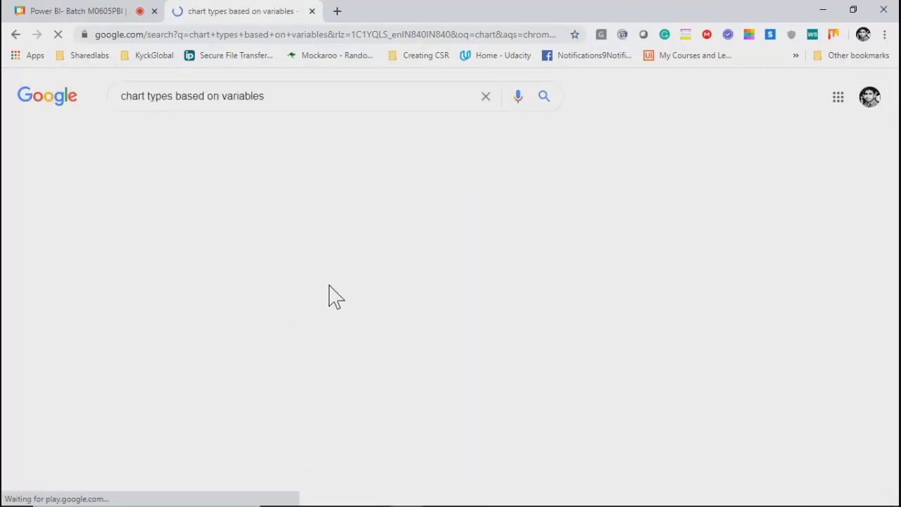
click(185, 138)
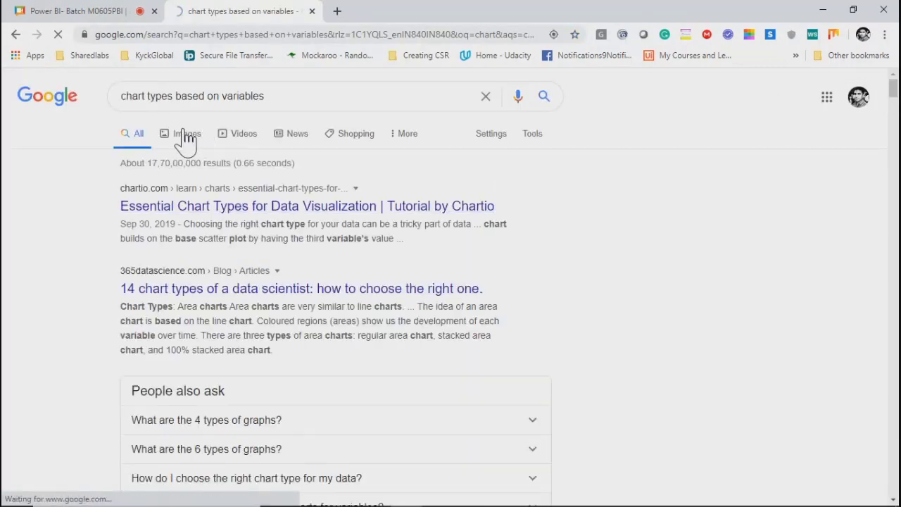
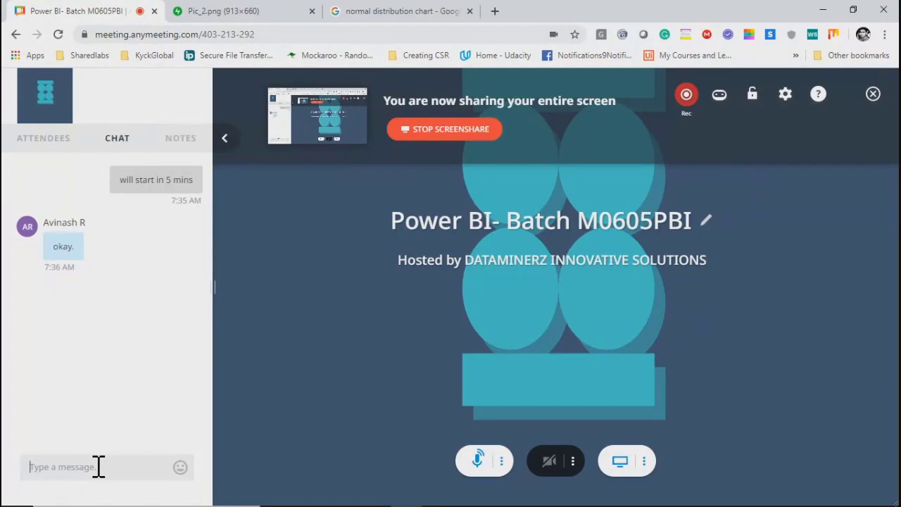
text(https://i1.wp.com/www.tatvic.com/blog/wp-content/uploads/2016/12/Pic_2.png)
key(Return)
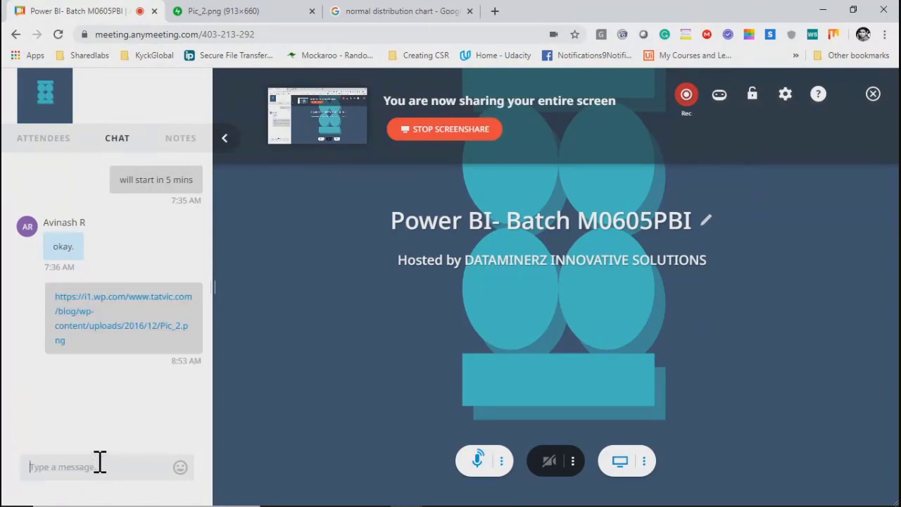
click(65, 149)
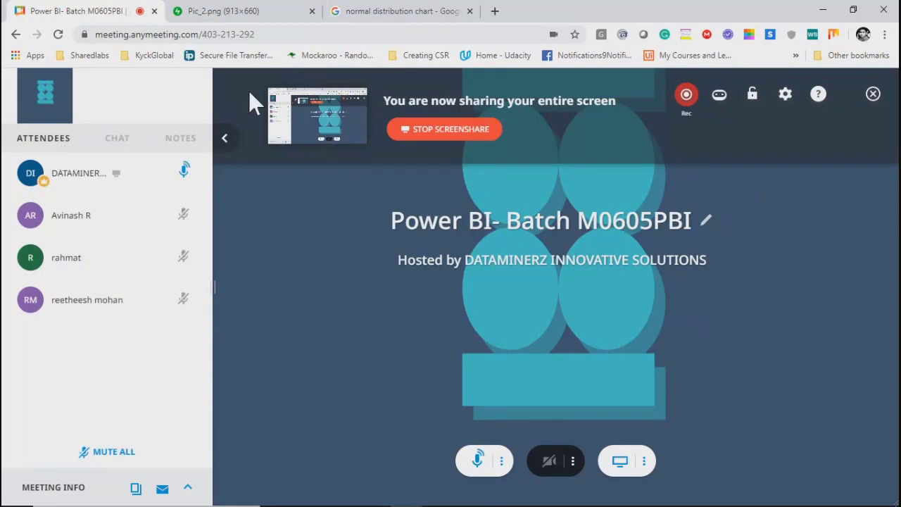
click(239, 12)
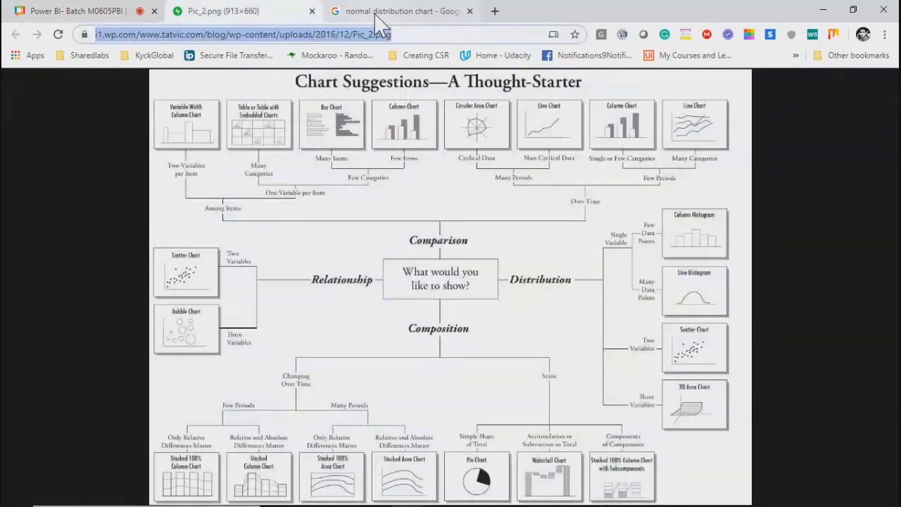
click(379, 13)
click(74, 11)
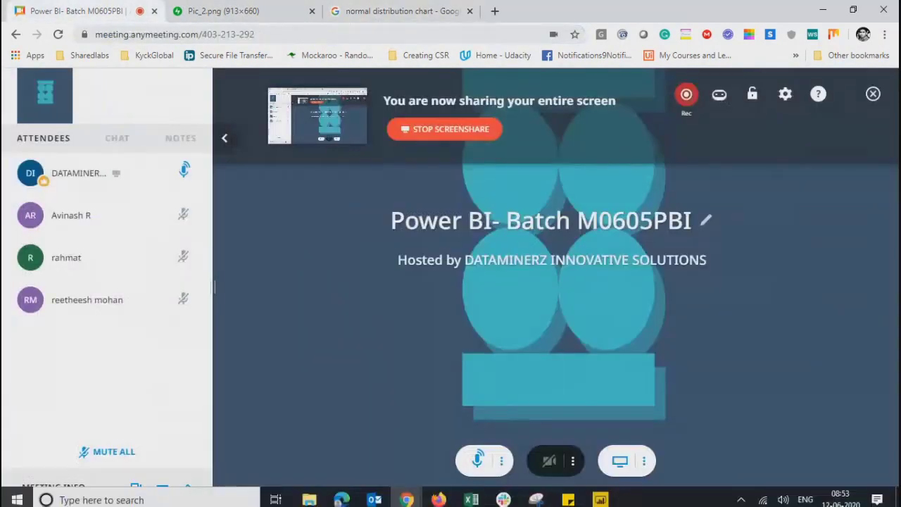
Step: Switch back to Power BI Desktop and review the Forecast and Trend, Page 1 and summary report pages
click(610, 495)
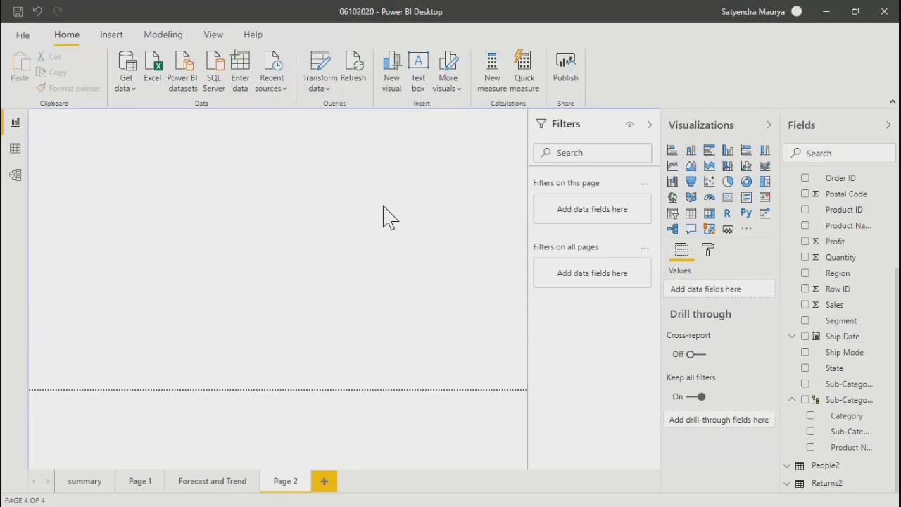
click(193, 486)
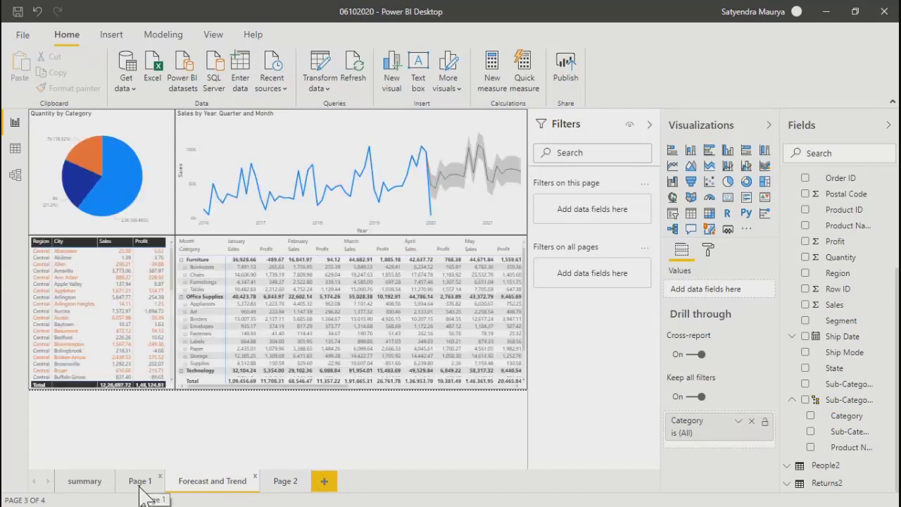
click(141, 485)
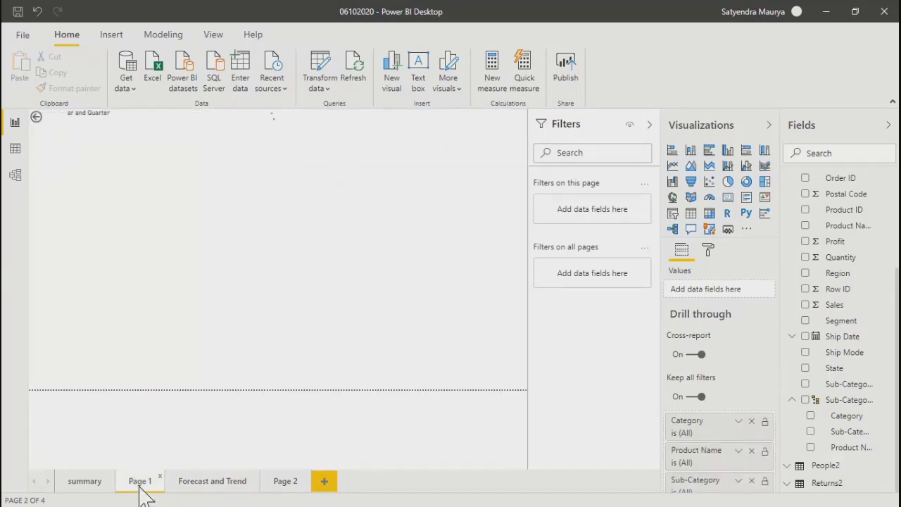
click(85, 486)
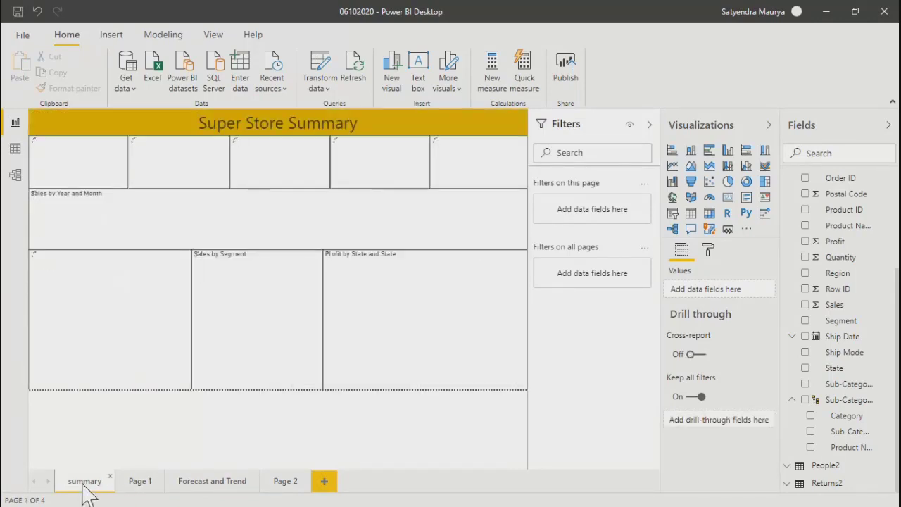
click(212, 486)
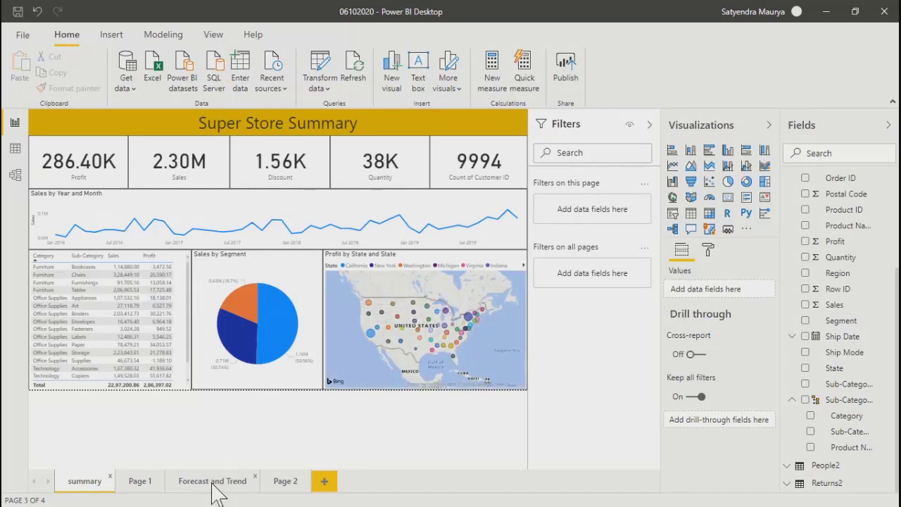
Step: Add a scatter chart to the blank Page 2 and enlarge it to fill most of the page's height
click(289, 481)
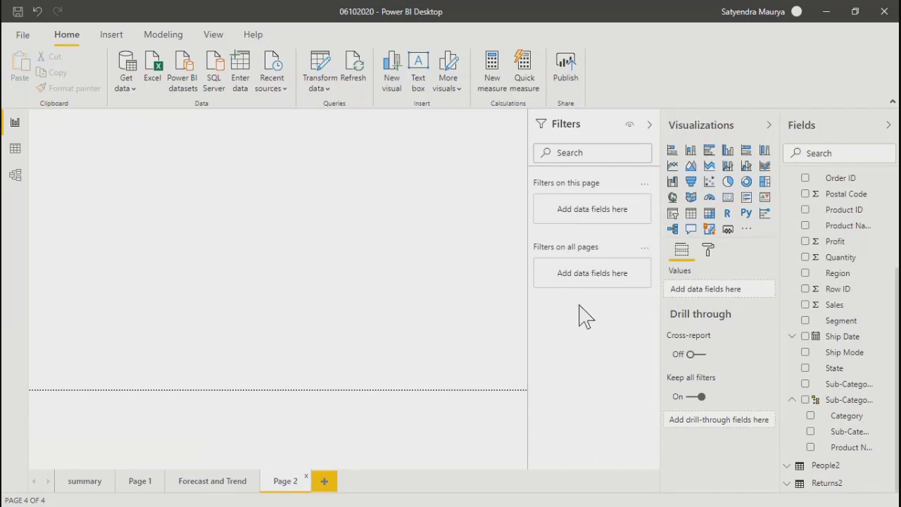
click(710, 182)
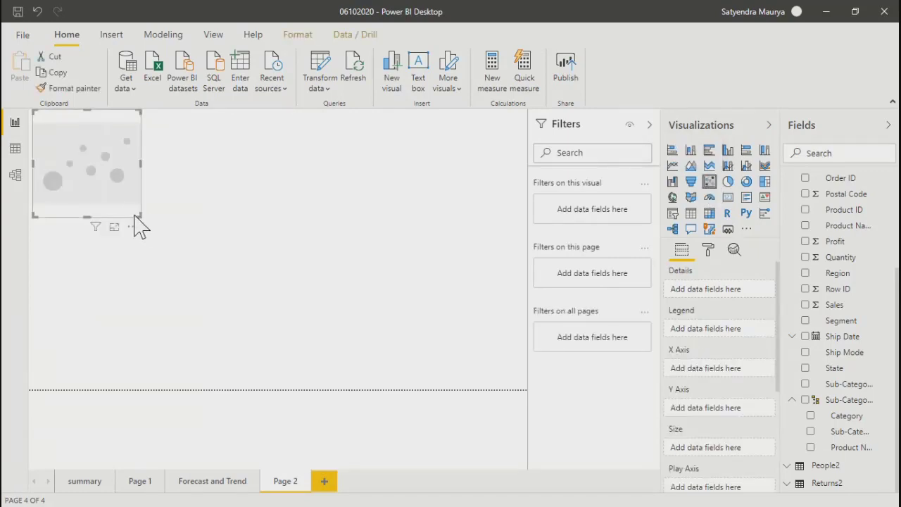
drag(138, 215, 345, 347)
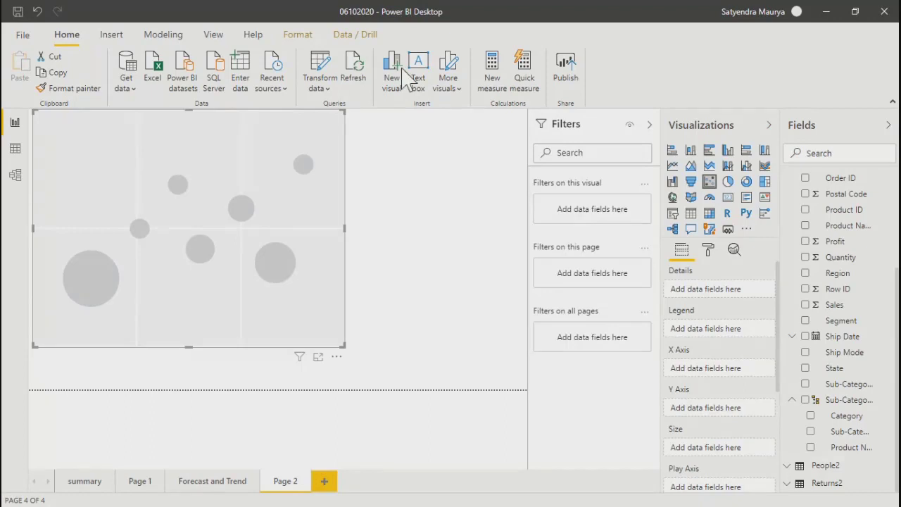
Step: Plot Sales on the X axis against Profit on the Y axis, with Sub-Category as details and legend and Profit as size
drag(838, 313, 701, 380)
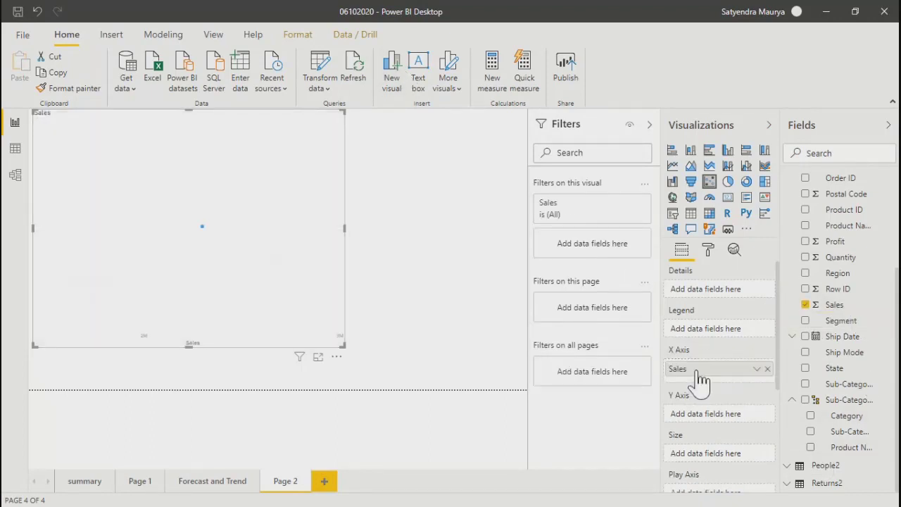
drag(838, 243, 733, 420)
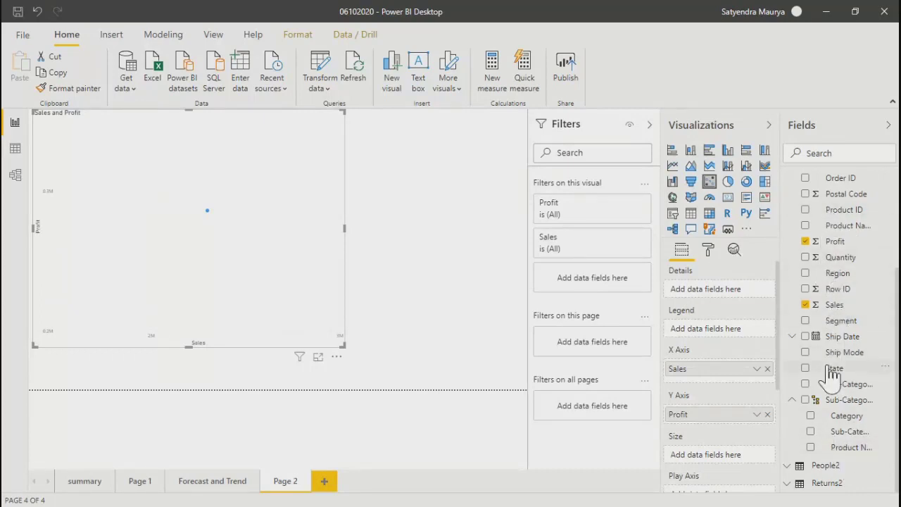
drag(835, 386, 702, 295)
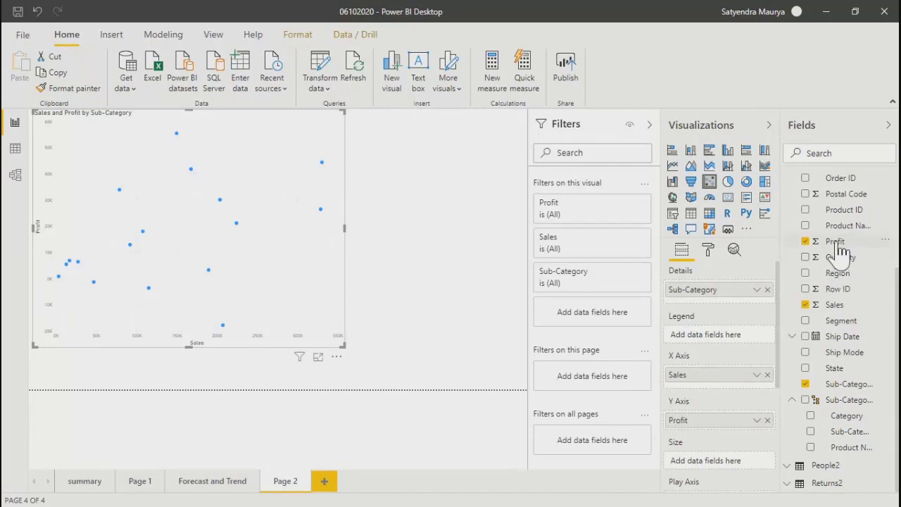
drag(838, 246, 701, 466)
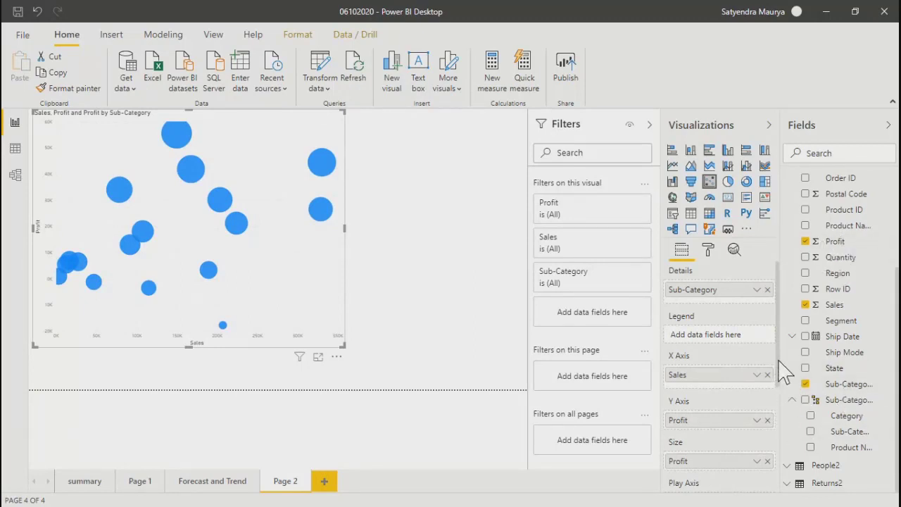
drag(779, 362, 779, 364)
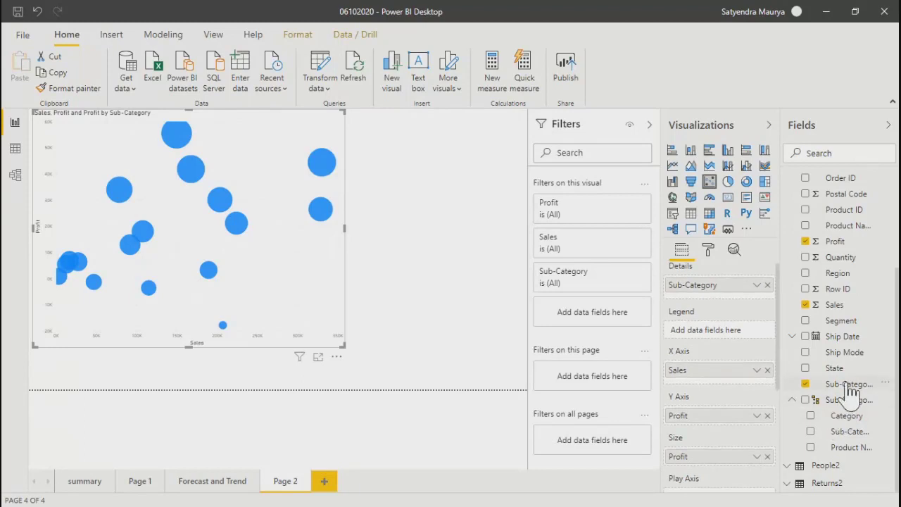
drag(850, 387, 717, 337)
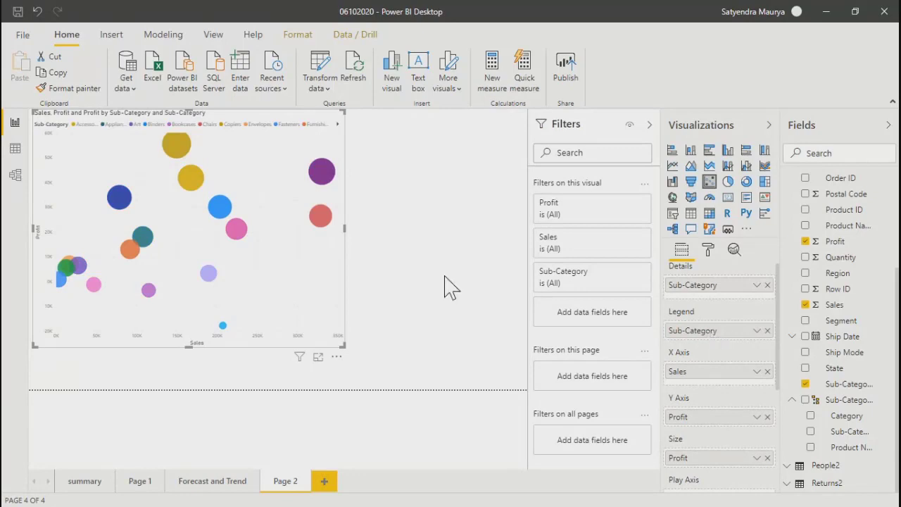
Step: Enlarge the scatter chart to the full page height and add Sales and Profit as its tooltips
drag(343, 347, 347, 352)
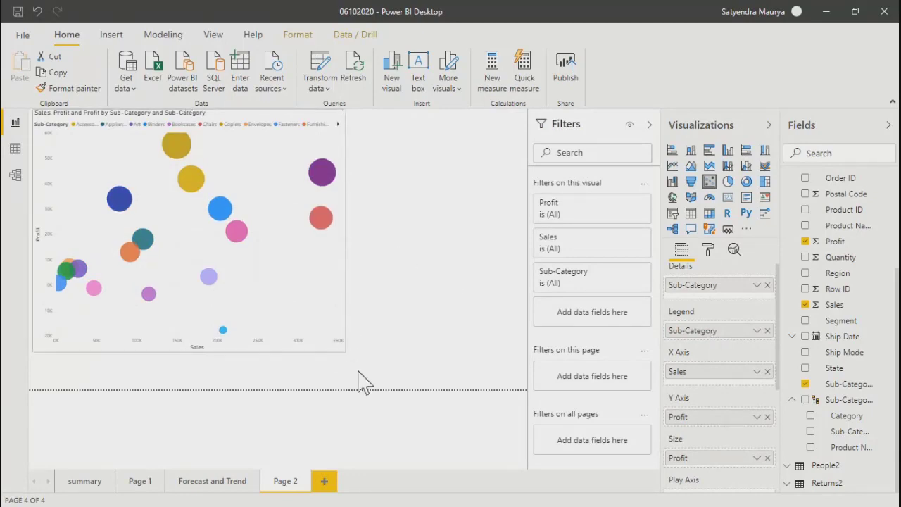
drag(361, 382, 371, 389)
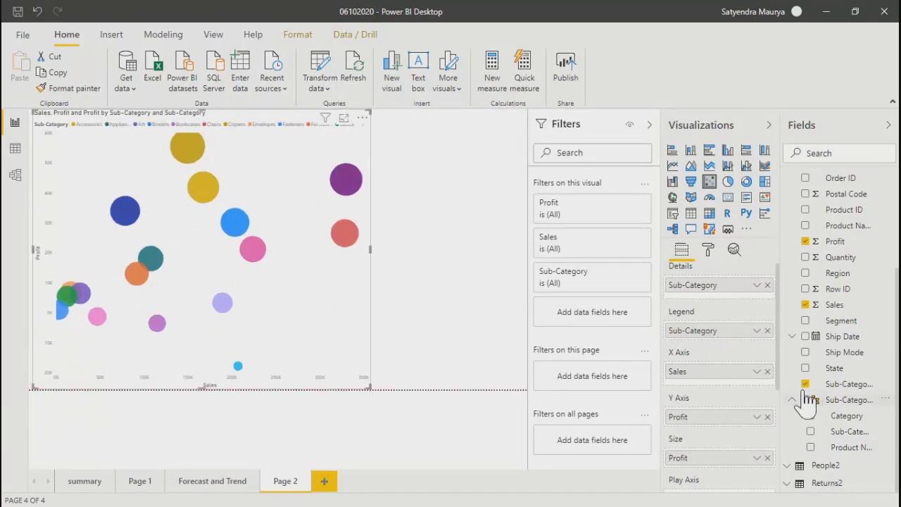
scroll(774, 422, down, 5)
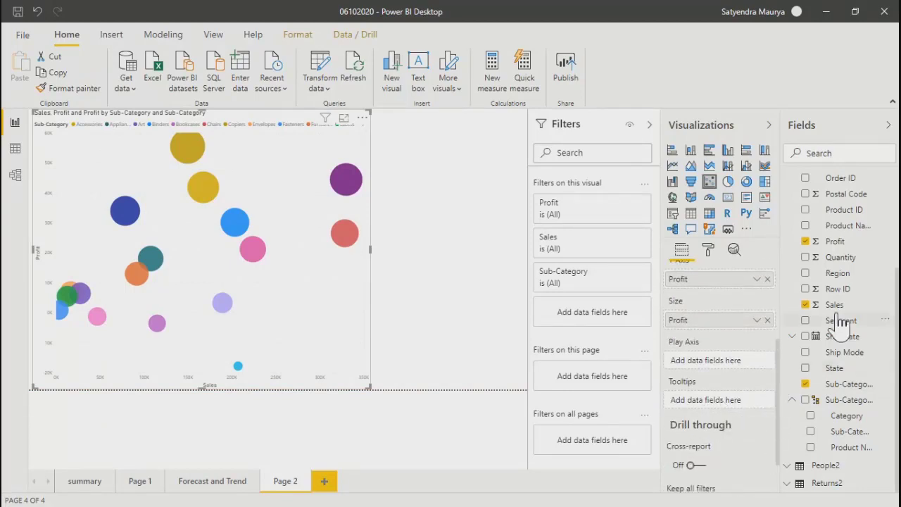
drag(838, 306, 707, 400)
drag(787, 399, 775, 400)
drag(837, 241, 714, 419)
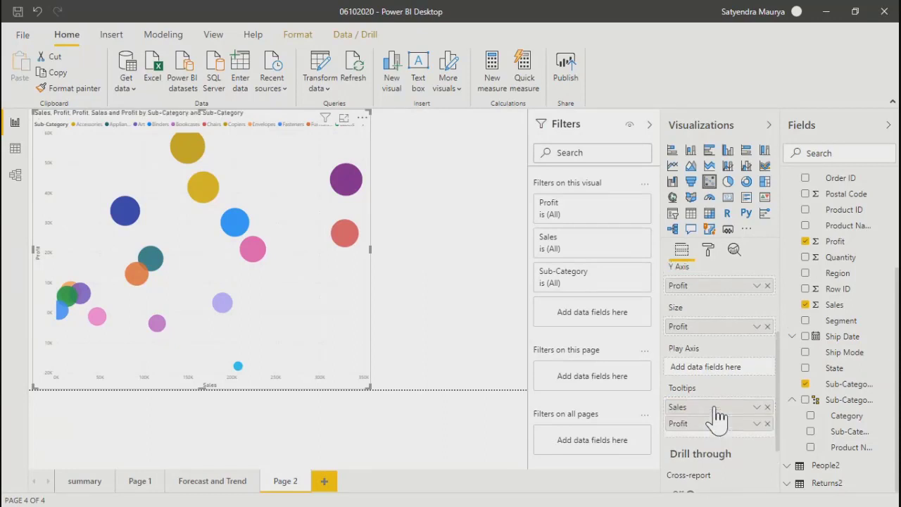
Step: Review the scatter chart's formatting options, including its General settings
click(712, 253)
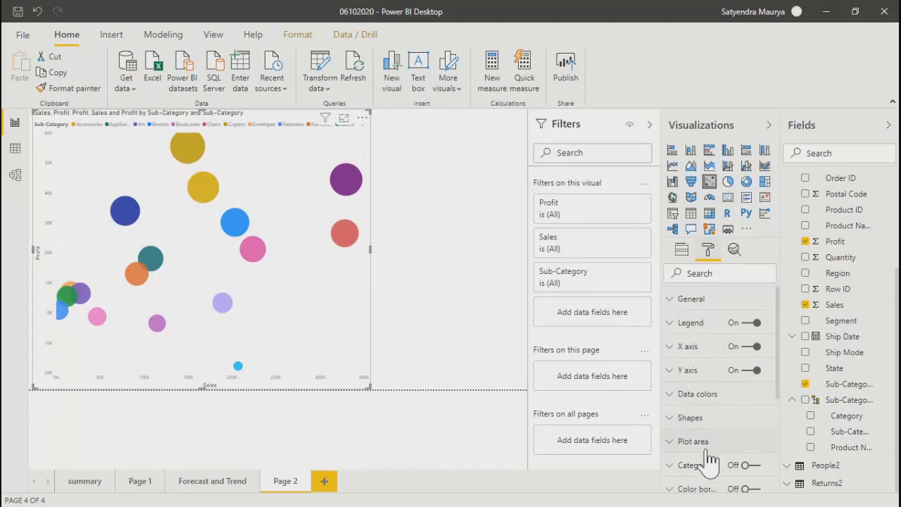
drag(782, 384, 774, 328)
click(674, 302)
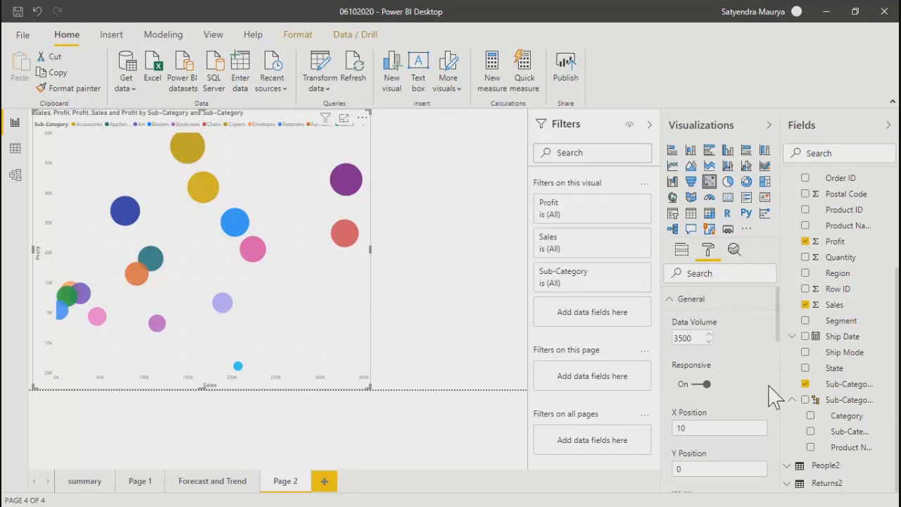
drag(781, 349, 771, 476)
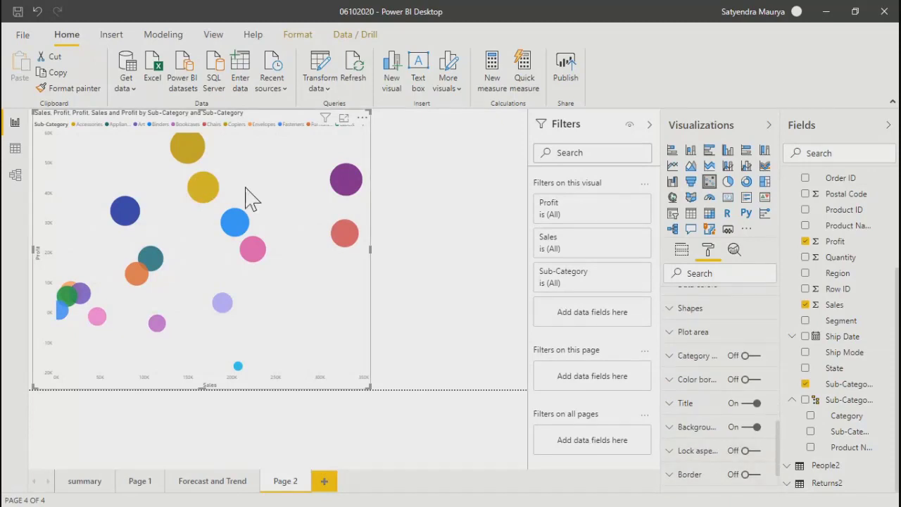
Step: Examine the sales and profit tooltips of the sub-category bubbles, highlighting one low-sales bubble and clearing the selection
mouse_move(352, 185)
click(97, 319)
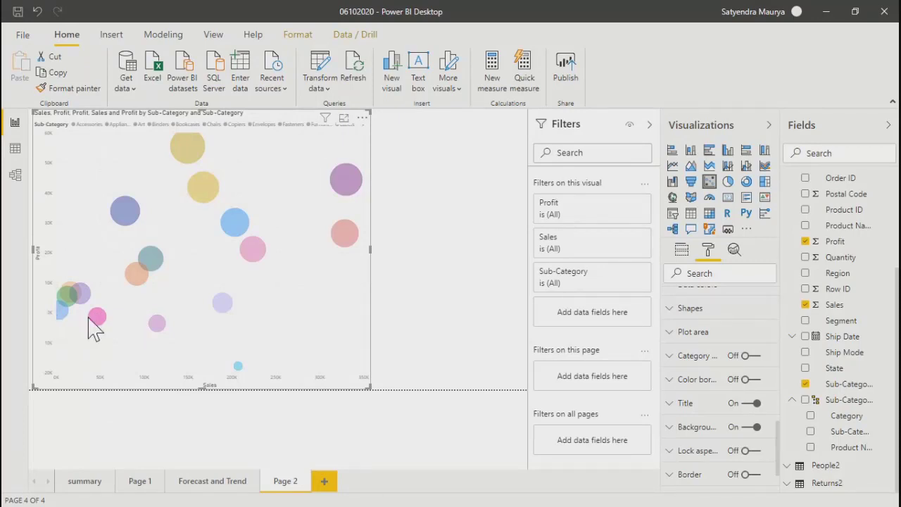
mouse_move(103, 331)
mouse_move(135, 278)
click(278, 322)
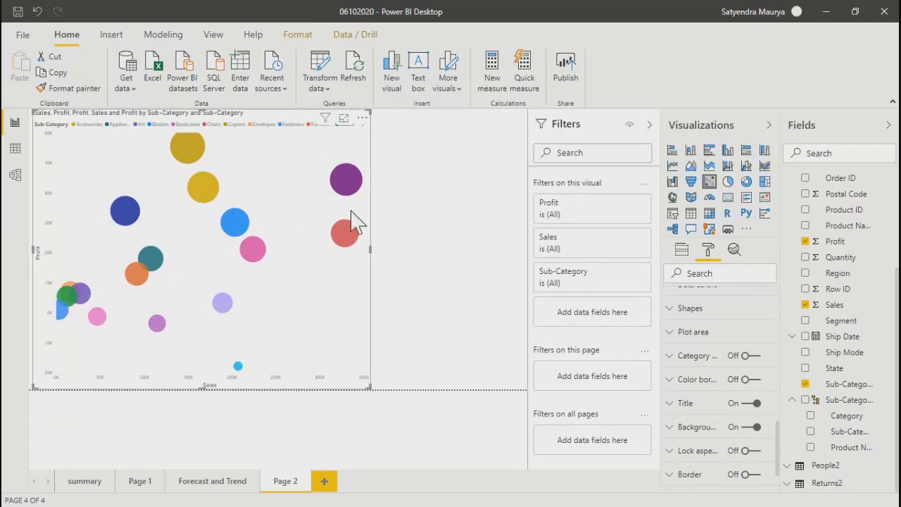
mouse_move(248, 241)
mouse_move(233, 226)
mouse_move(204, 195)
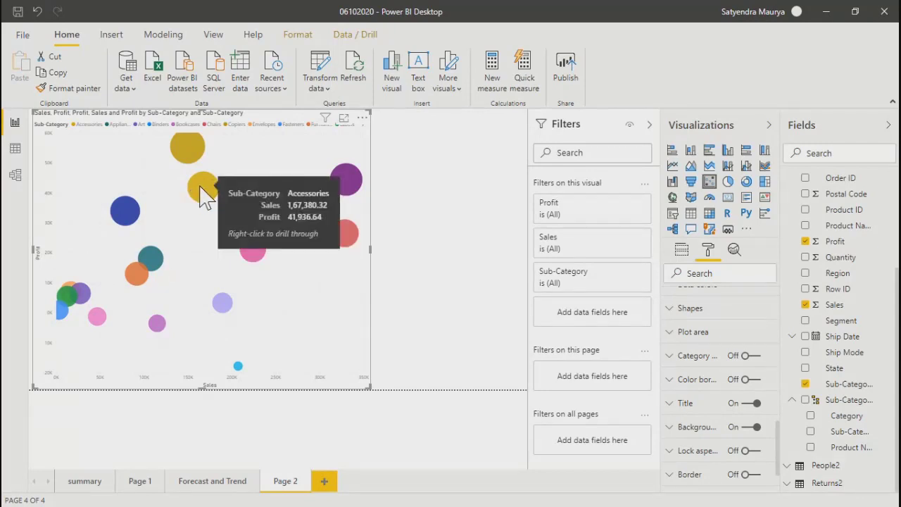
mouse_move(187, 154)
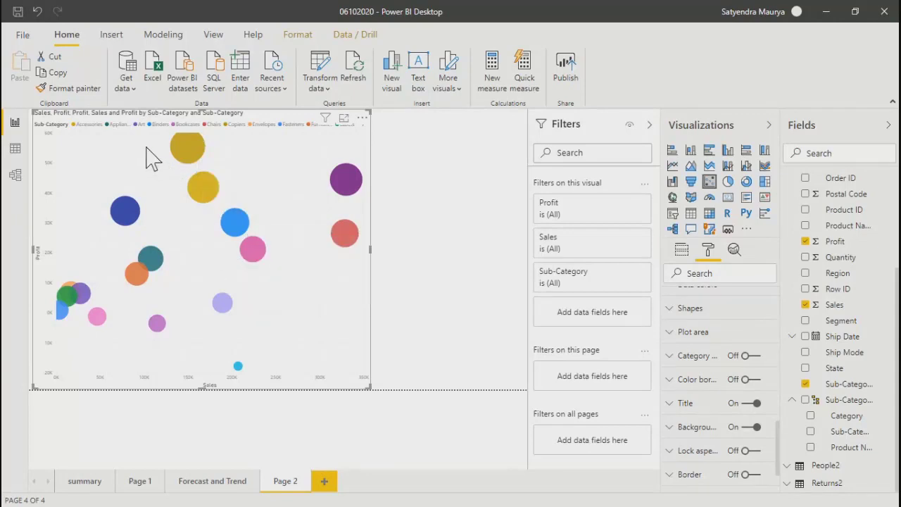
Step: Move the scatter chart across the page, check a bubble, and place the chart against the page's left edge
drag(211, 253, 289, 276)
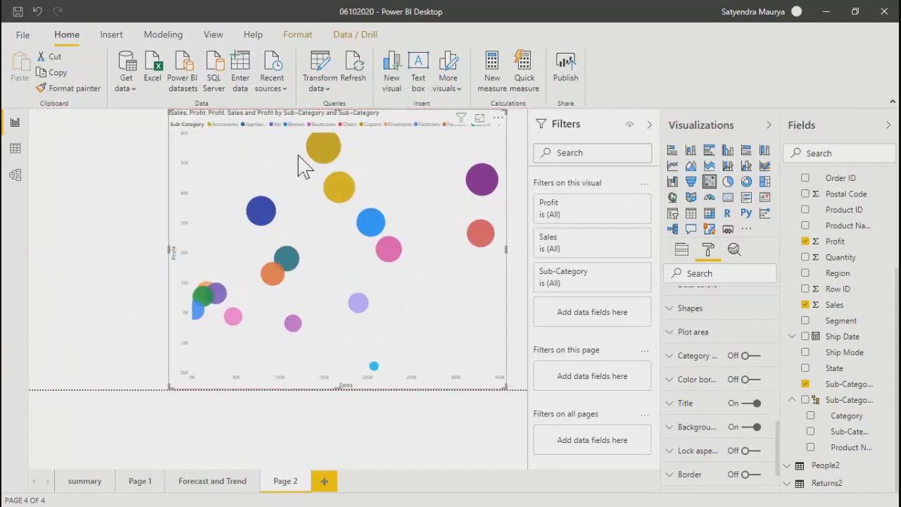
mouse_move(384, 252)
drag(242, 188, 91, 195)
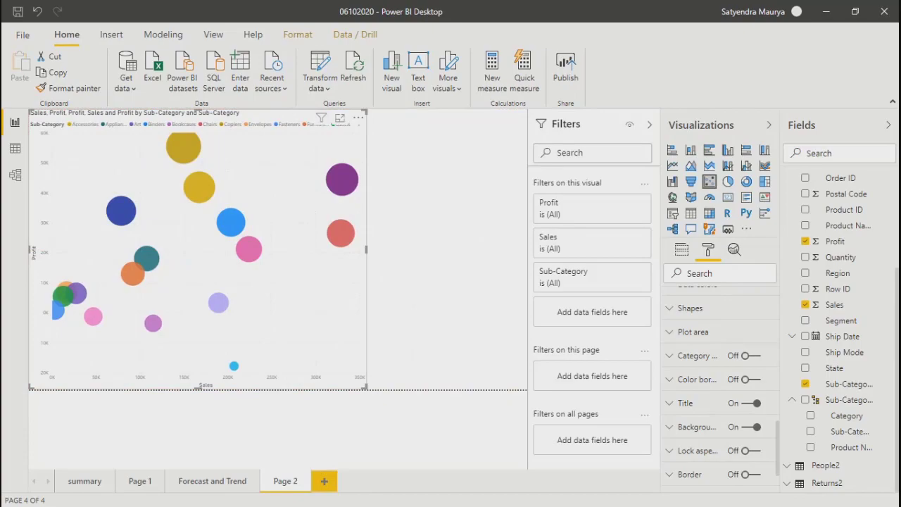
Step: Switch to Chrome to show the scatter and bubble charts in the Pic_2.png guide, and return to Power BI Desktop
key(alt+Tab)
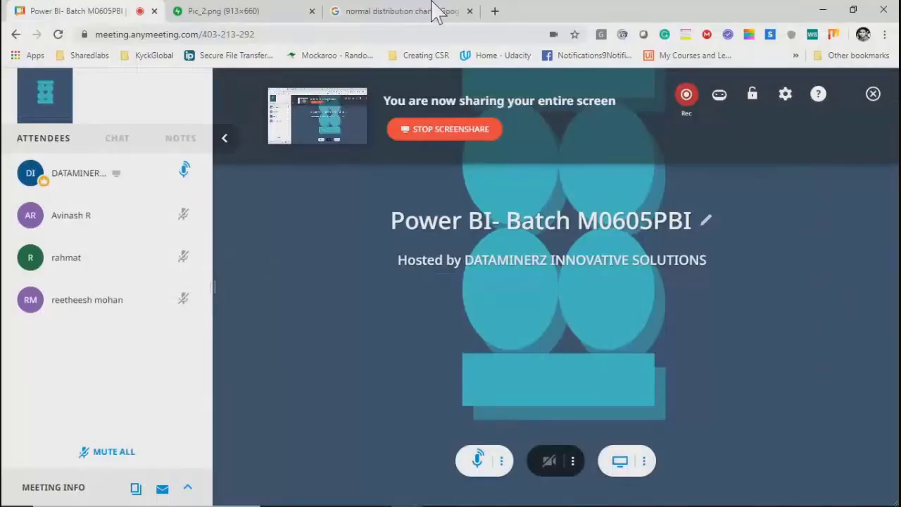
click(220, 12)
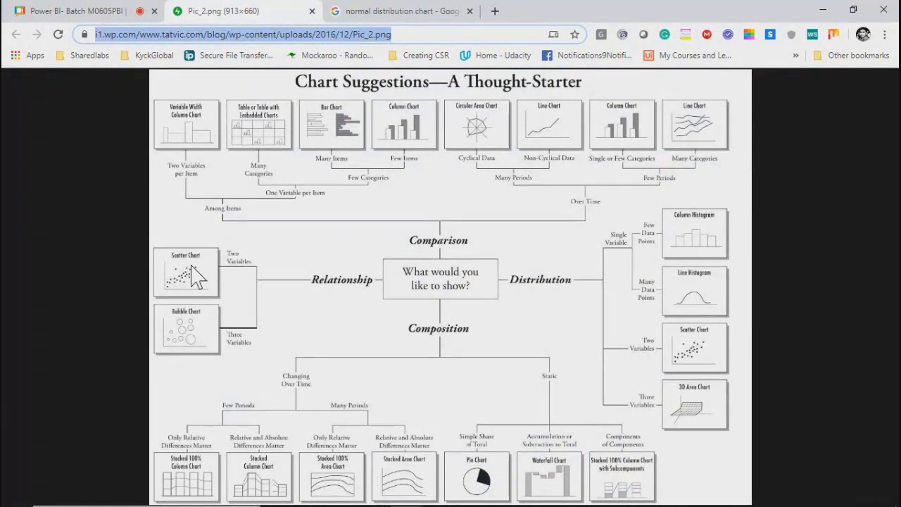
key(alt+Tab)
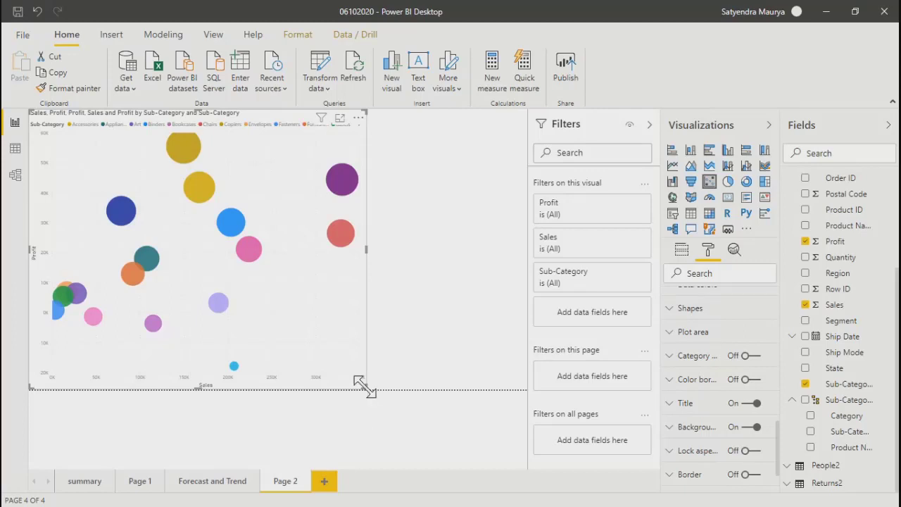
Step: Narrow the scatter chart to about half the page width and deselect it
drag(366, 387, 266, 404)
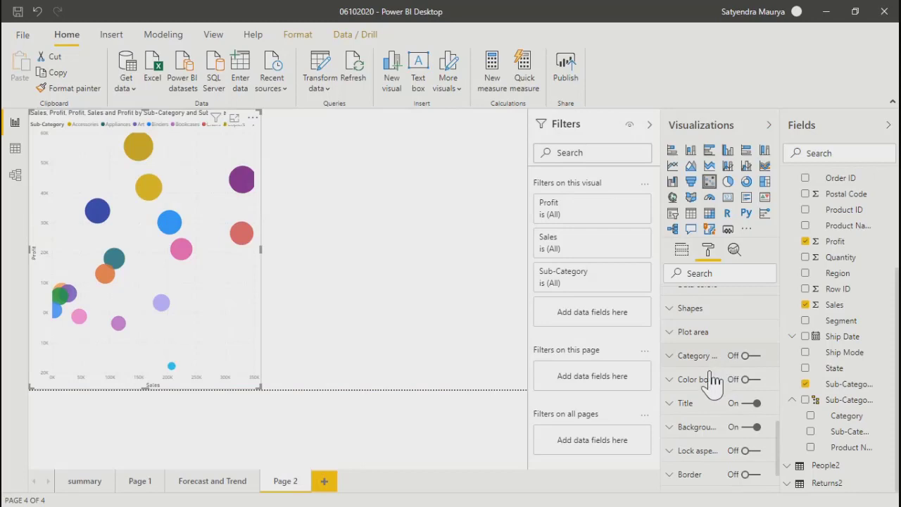
drag(260, 248, 267, 248)
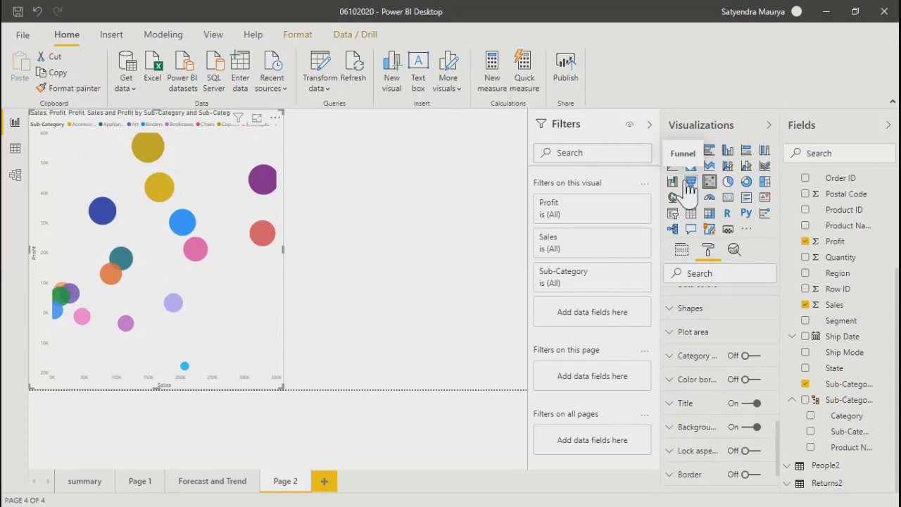
click(382, 251)
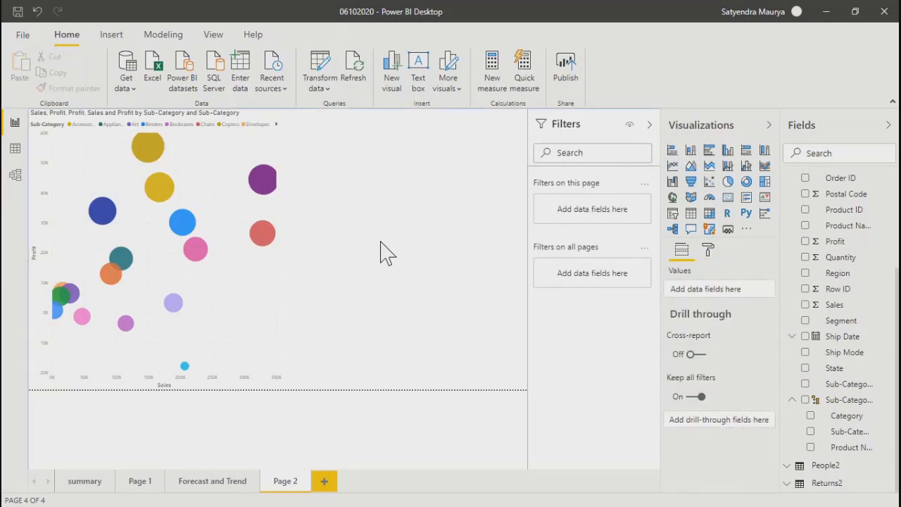
Step: Add a funnel chart beside the scatter chart with Sub-Category Hierarchy as group, Sales as values and Profit as tooltip
click(691, 182)
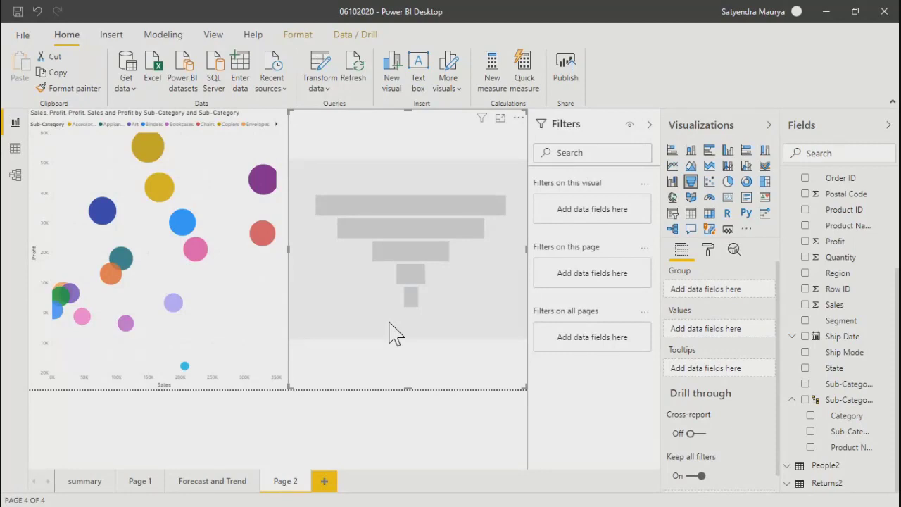
click(807, 400)
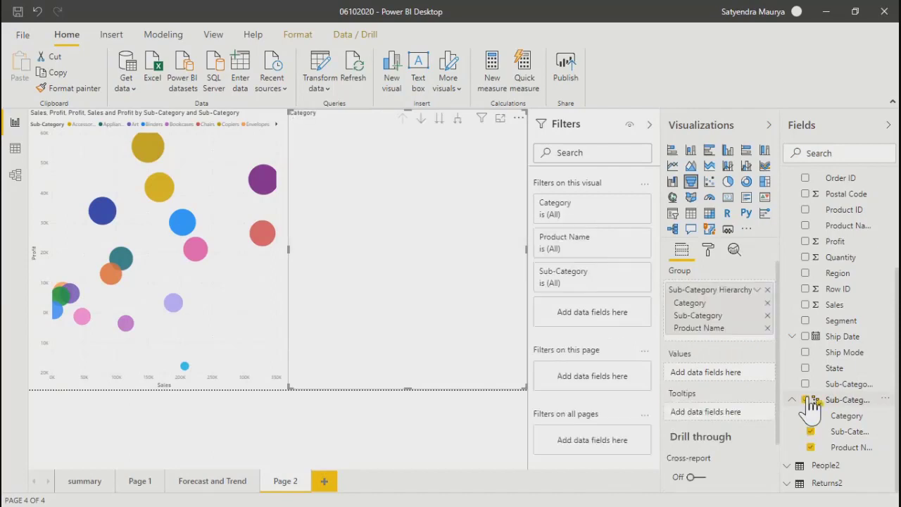
click(806, 305)
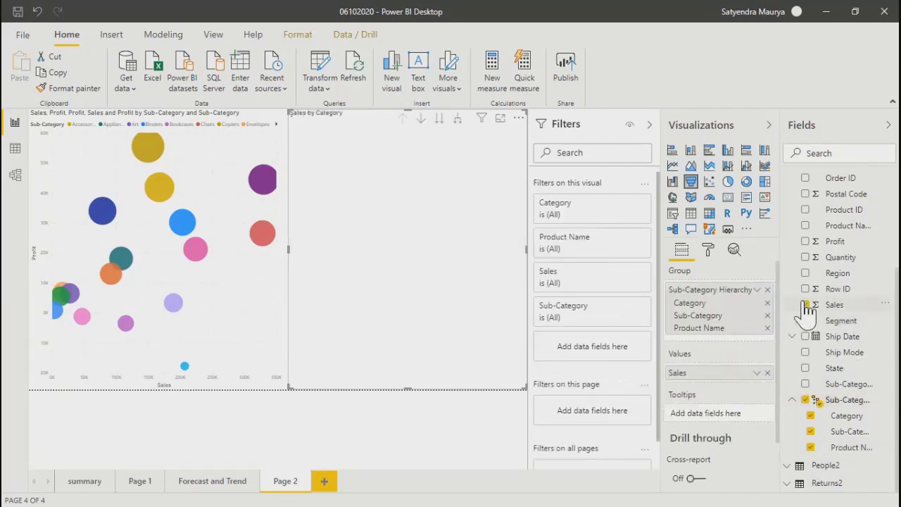
click(806, 242)
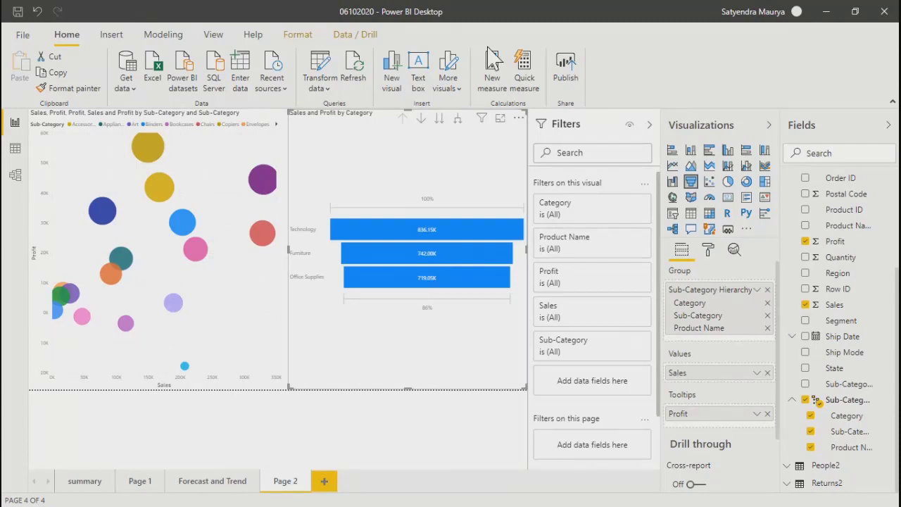
Step: Show the funnel chart's sub-category level, return it to the category level, and turn on drill-down mode
click(440, 120)
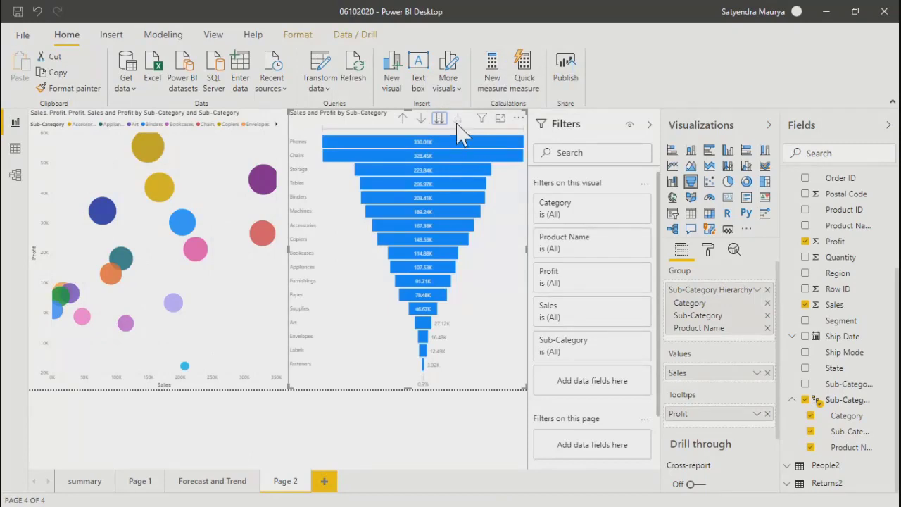
click(421, 119)
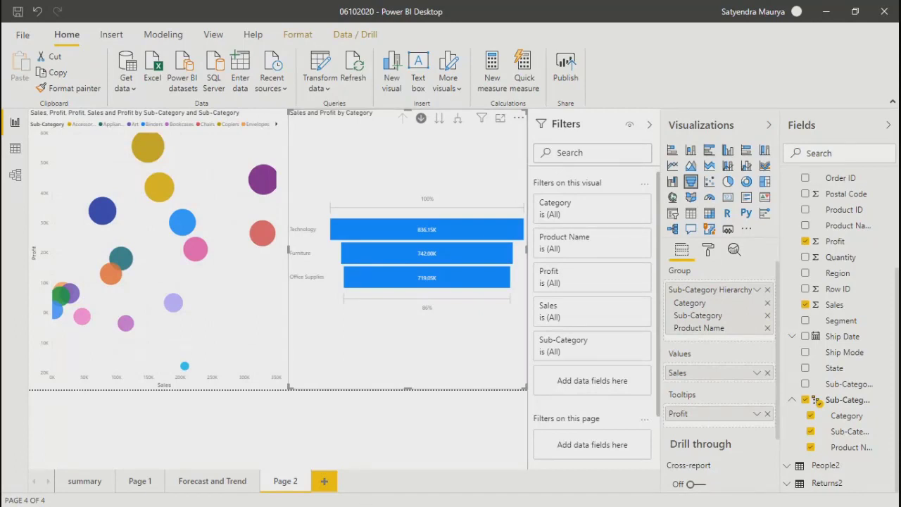
Step: Switch to Chrome and show the image results for the normal distribution chart search
key(alt+Tab)
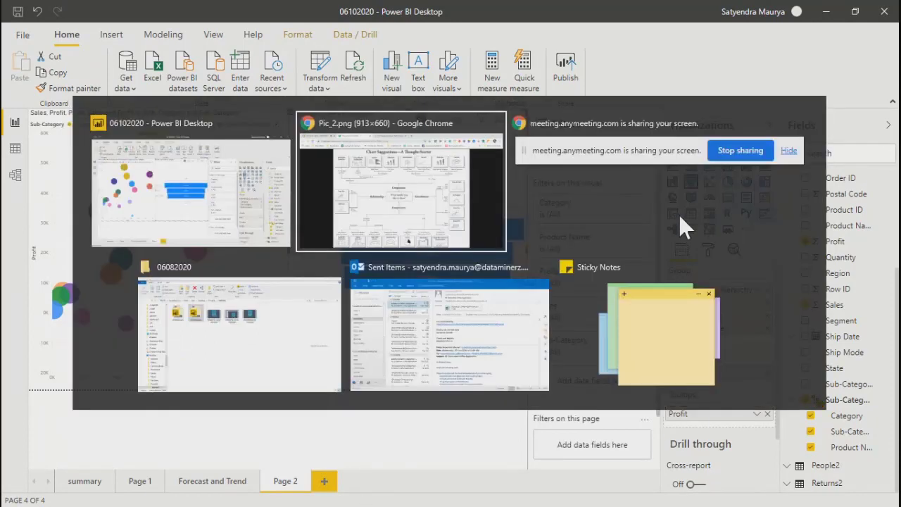
click(368, 197)
click(398, 11)
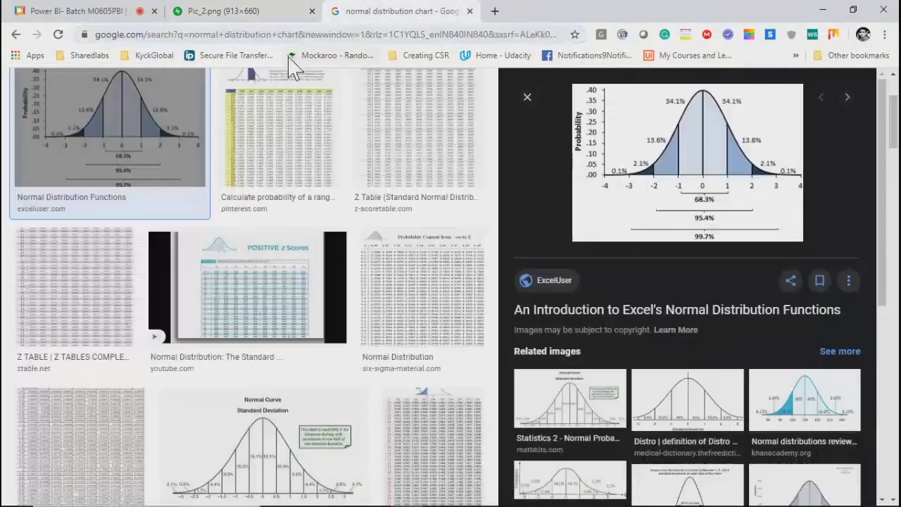